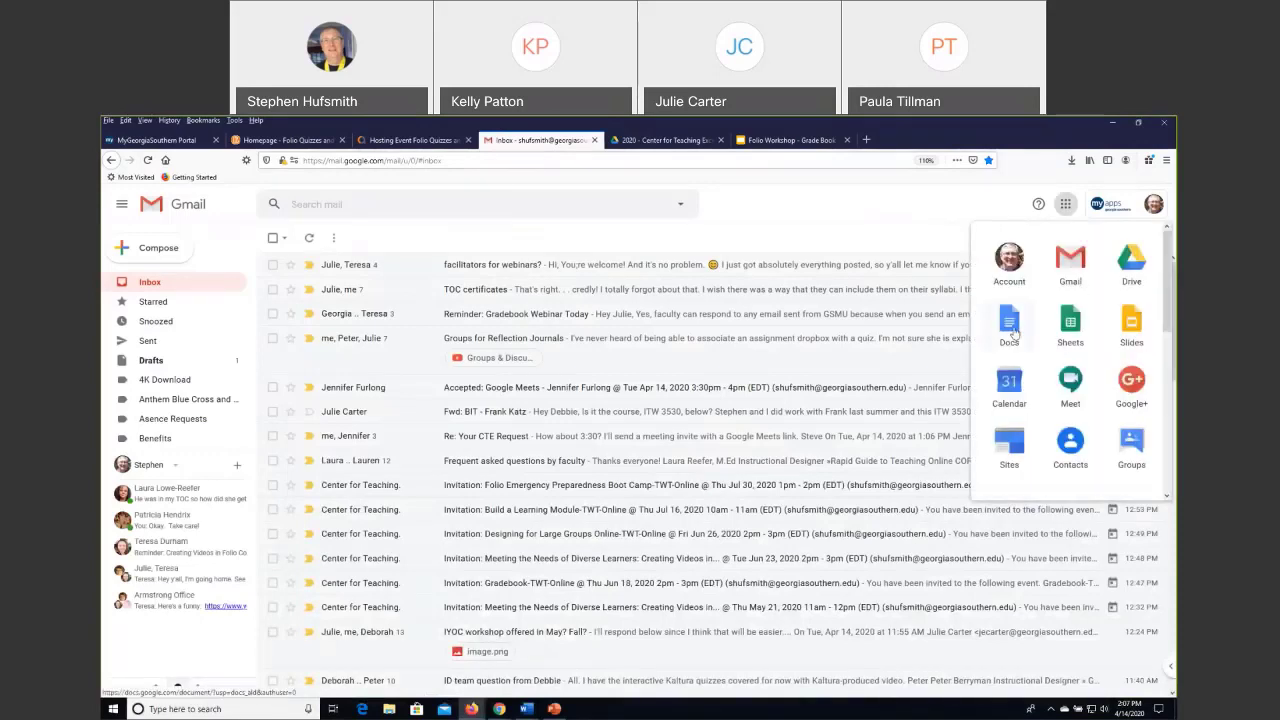
Switch to Google Drive and open the Workshops folder in the Center for Teaching Excellence-Team Drive shared drive.
click(1127, 265)
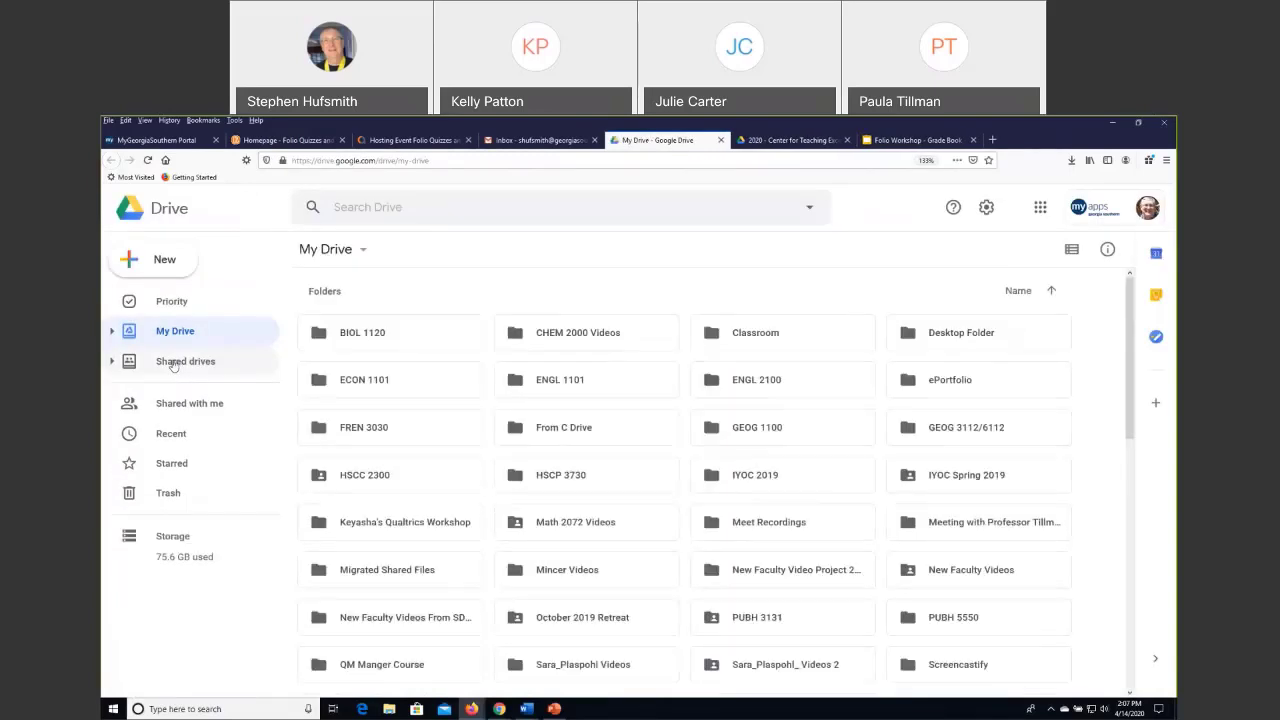
click(173, 364)
click(343, 410)
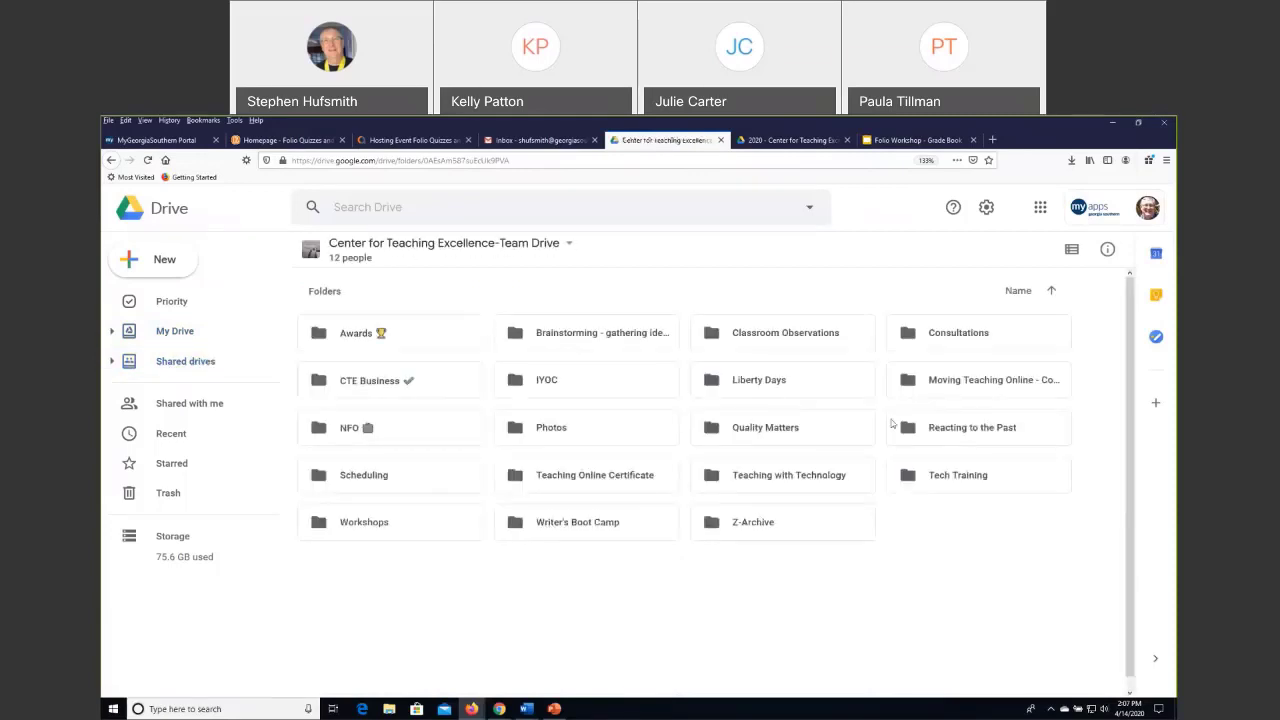
click(364, 517)
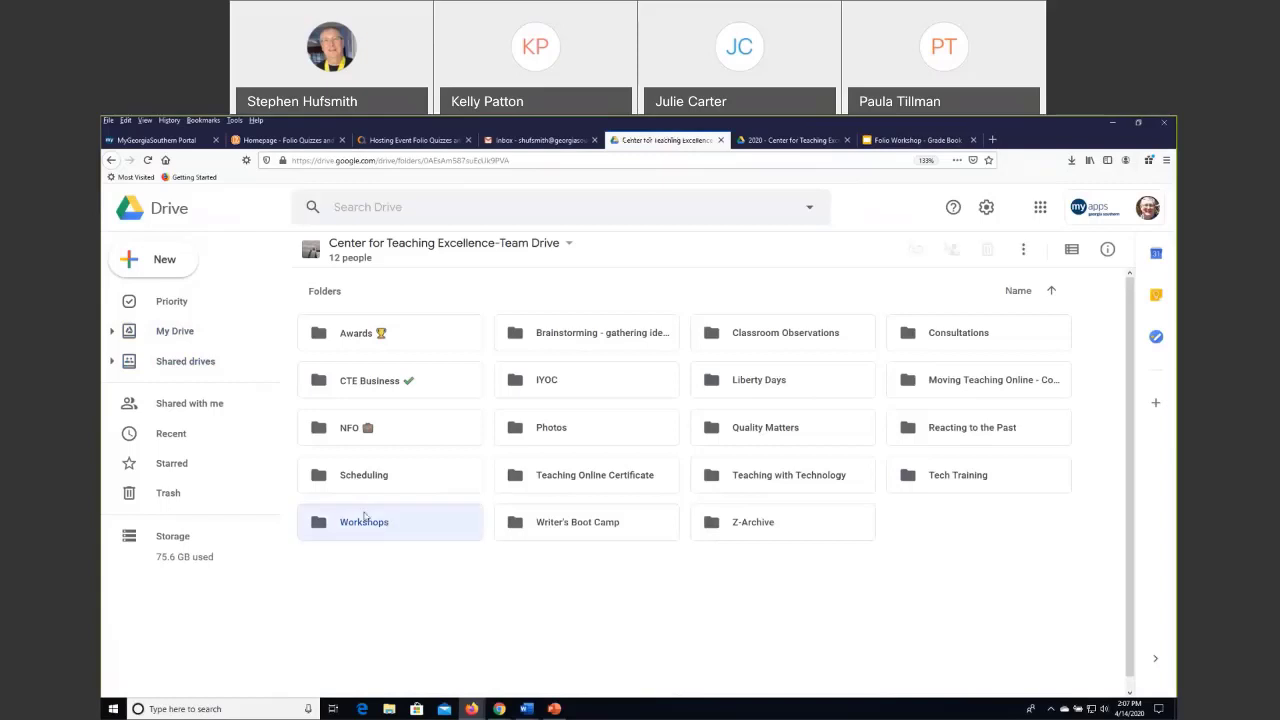
double_click(364, 517)
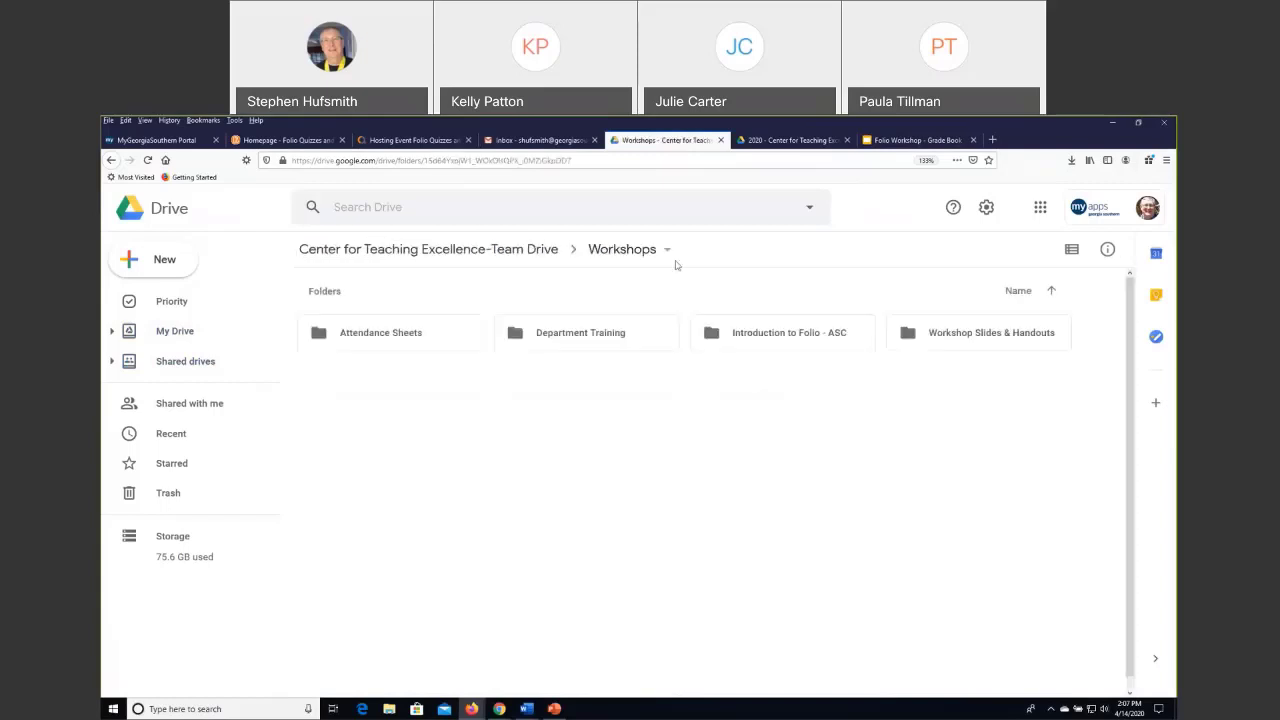
Open Gradebook Handout .docx from the Gradebook folder inside Workshop Slides & Handouts.
click(939, 341)
double_click(939, 341)
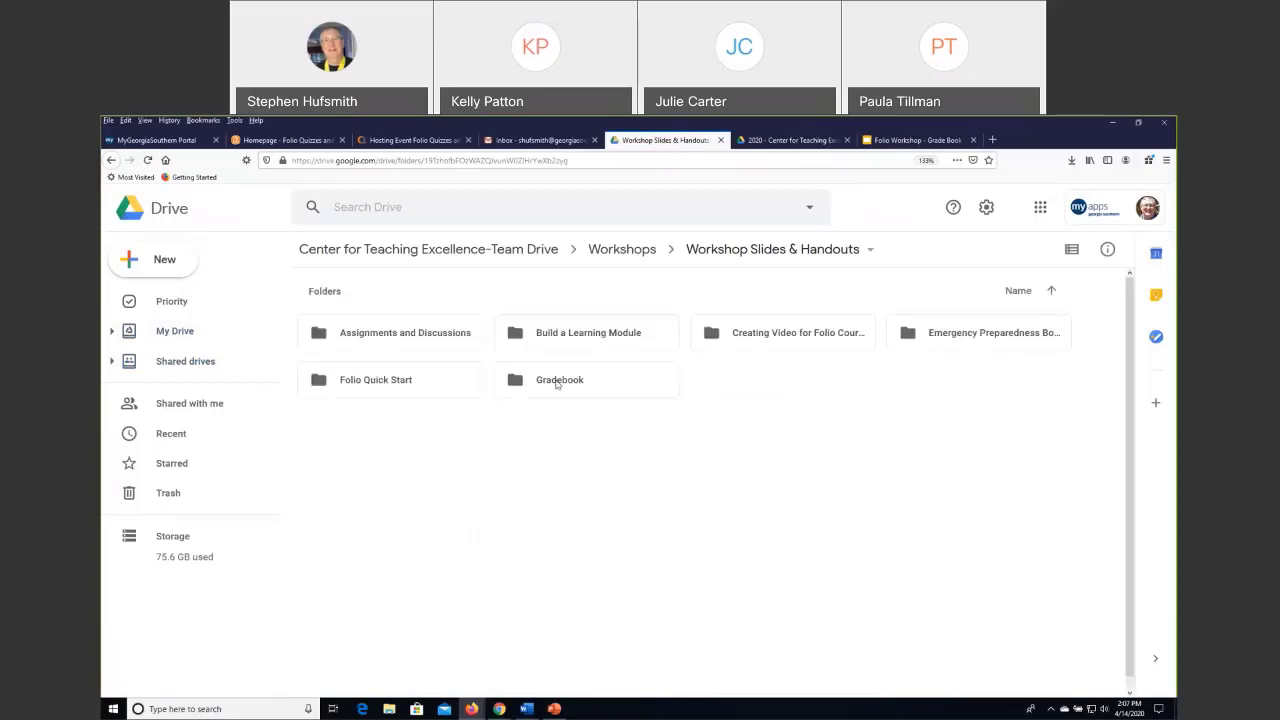
double_click(557, 381)
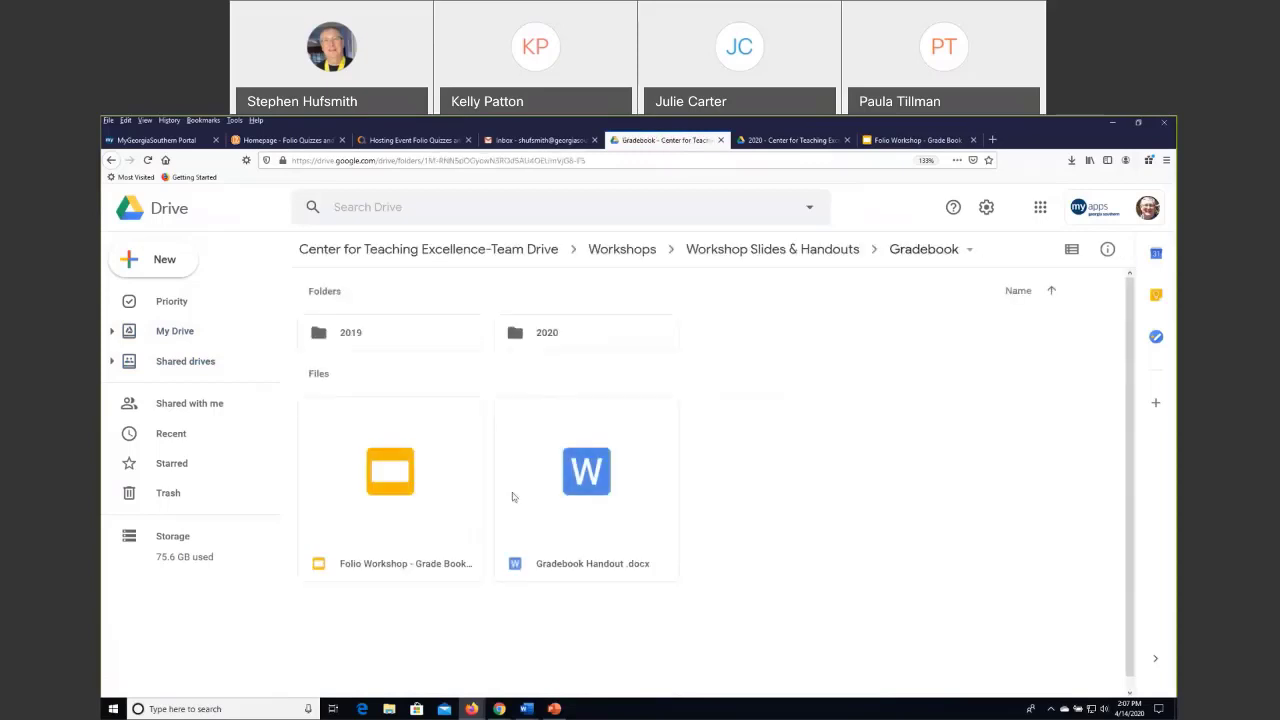
double_click(559, 473)
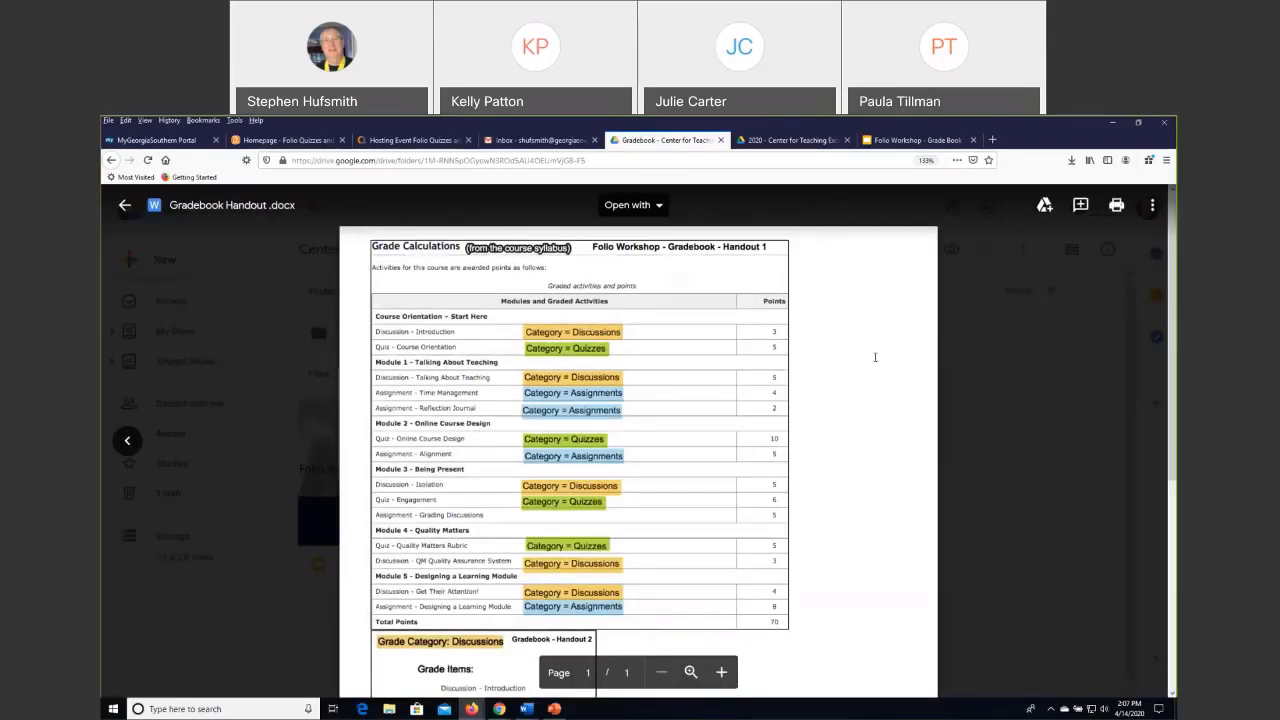
Examine the gradebook handout's grade calculations table, its category lists of grade items and the practice exercises.
scroll(875, 357, down, 1)
scroll(876, 357, down, 2)
scroll(876, 357, up, 3)
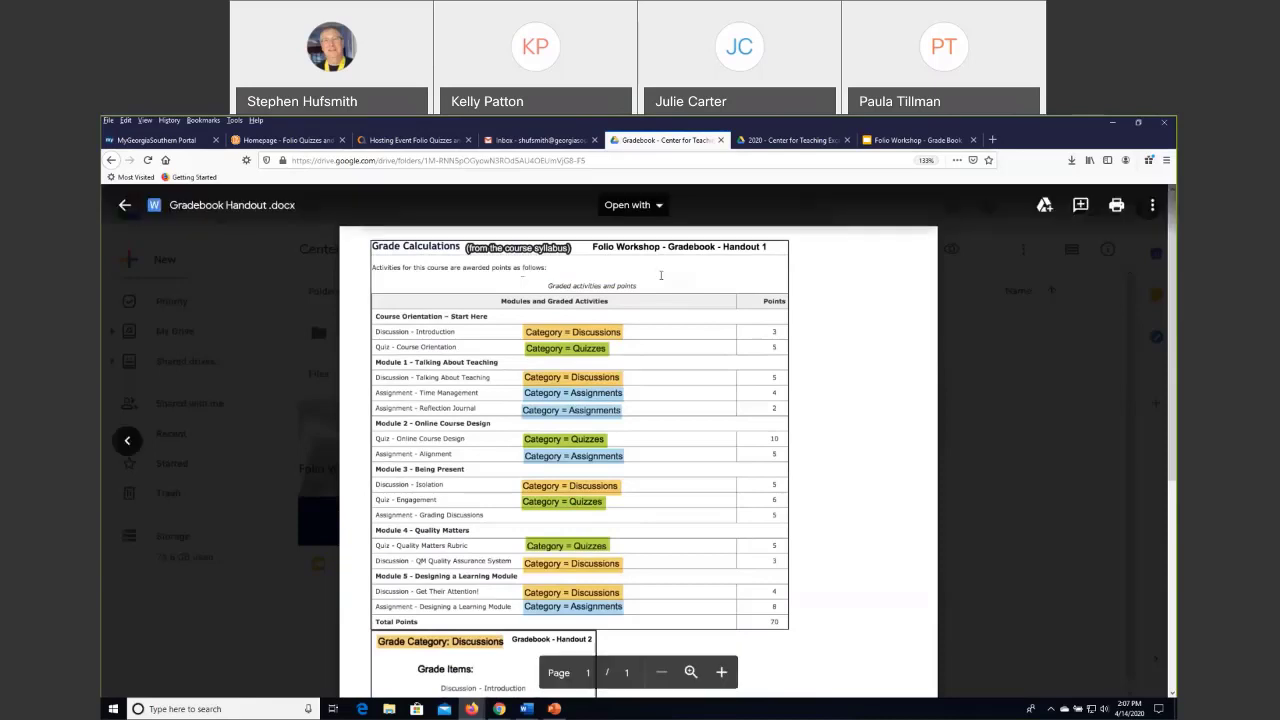
scroll(835, 305, down, 1)
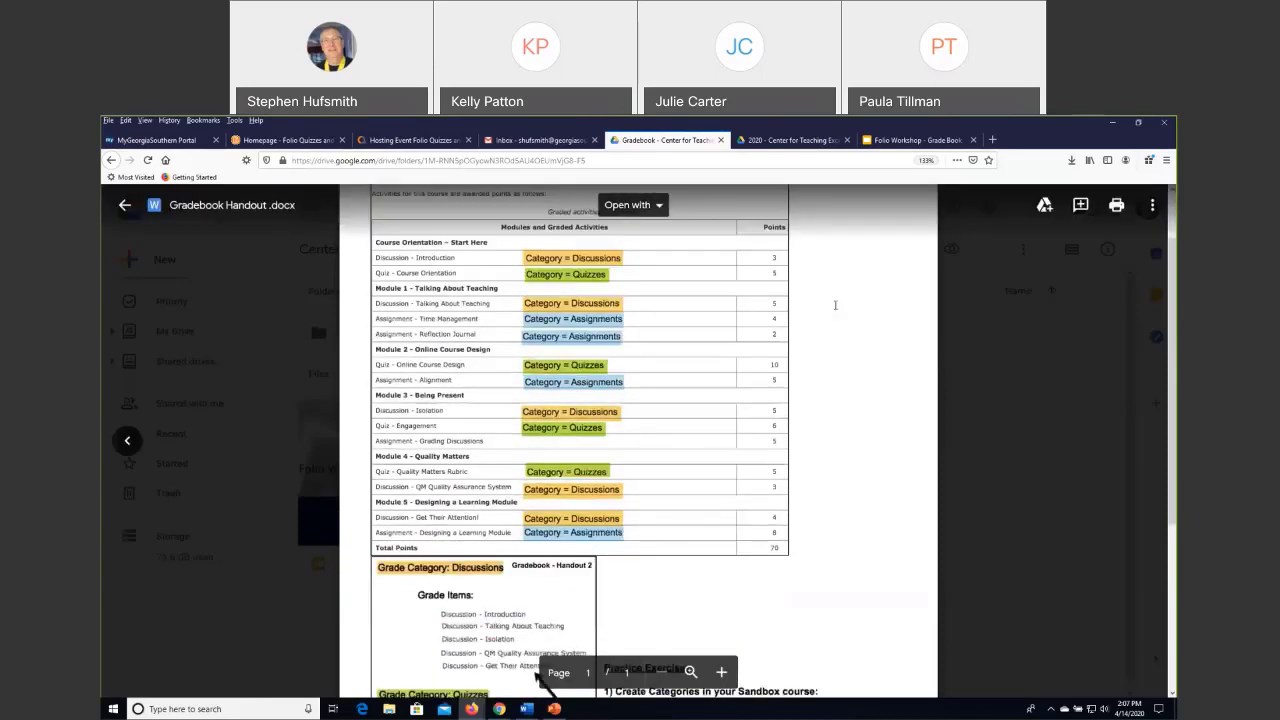
scroll(835, 305, up, 1)
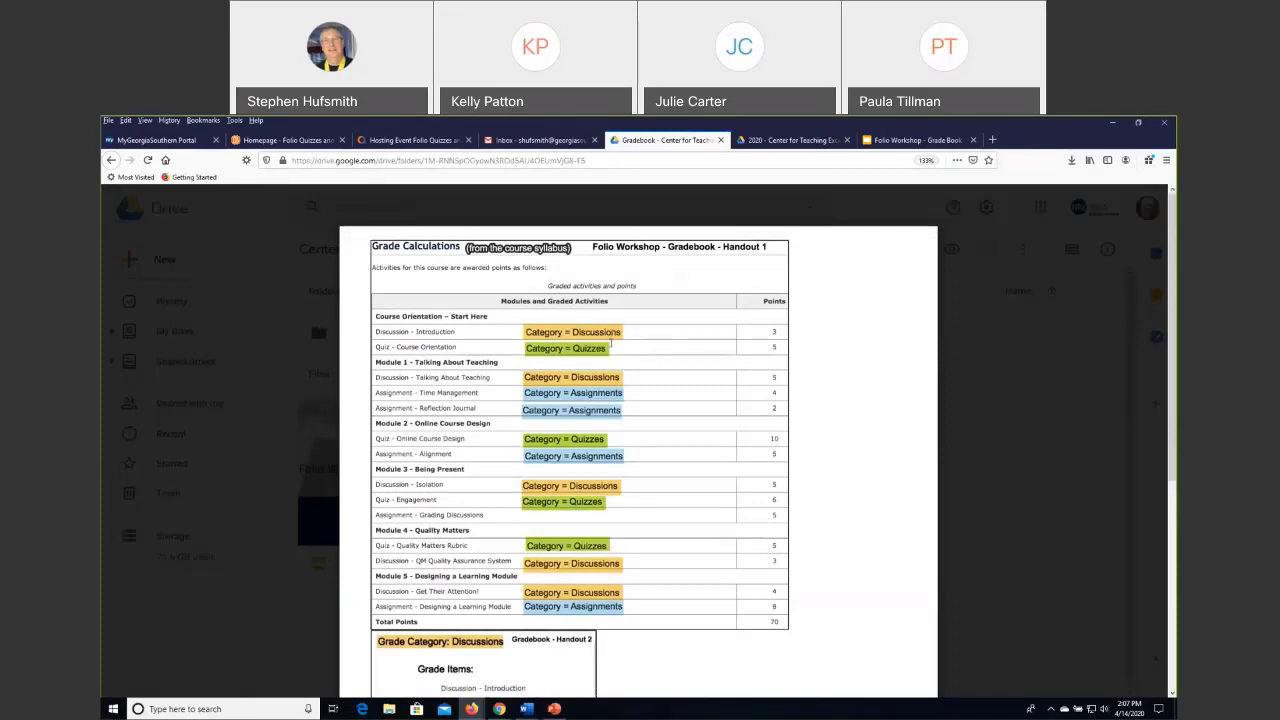
scroll(611, 343, down, 2)
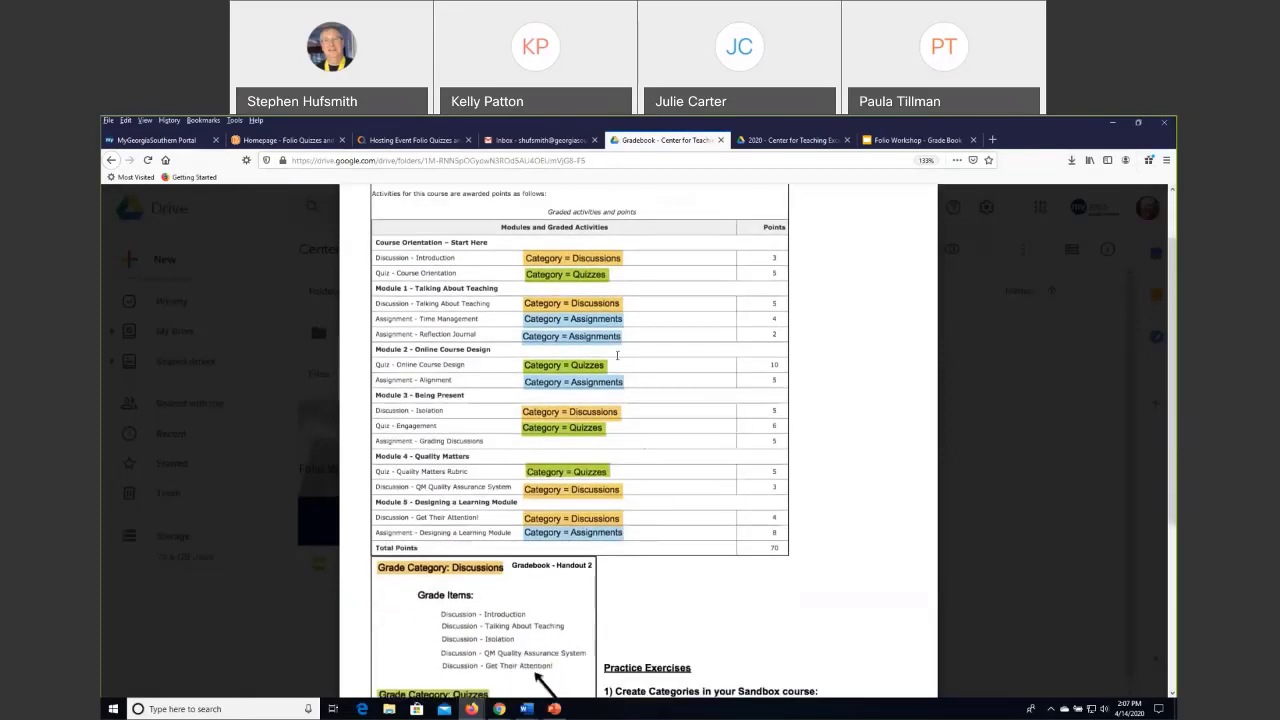
scroll(652, 422, down, 2)
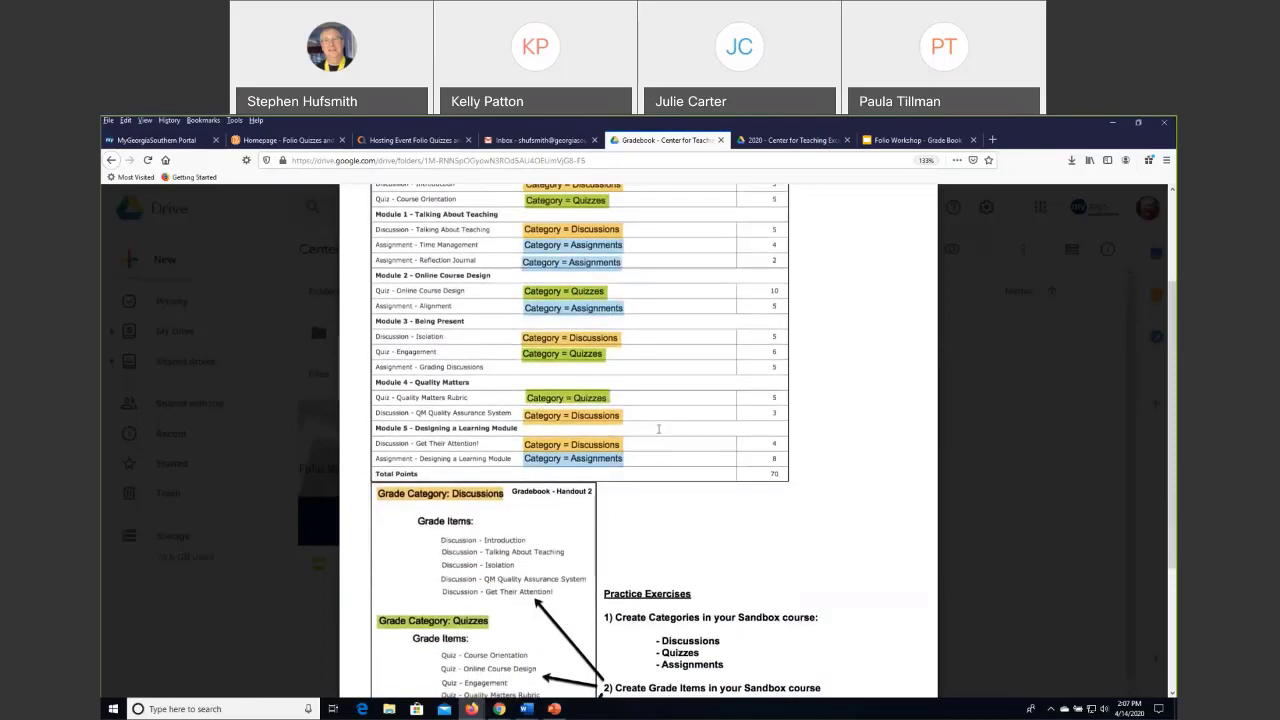
scroll(658, 429, down, 5)
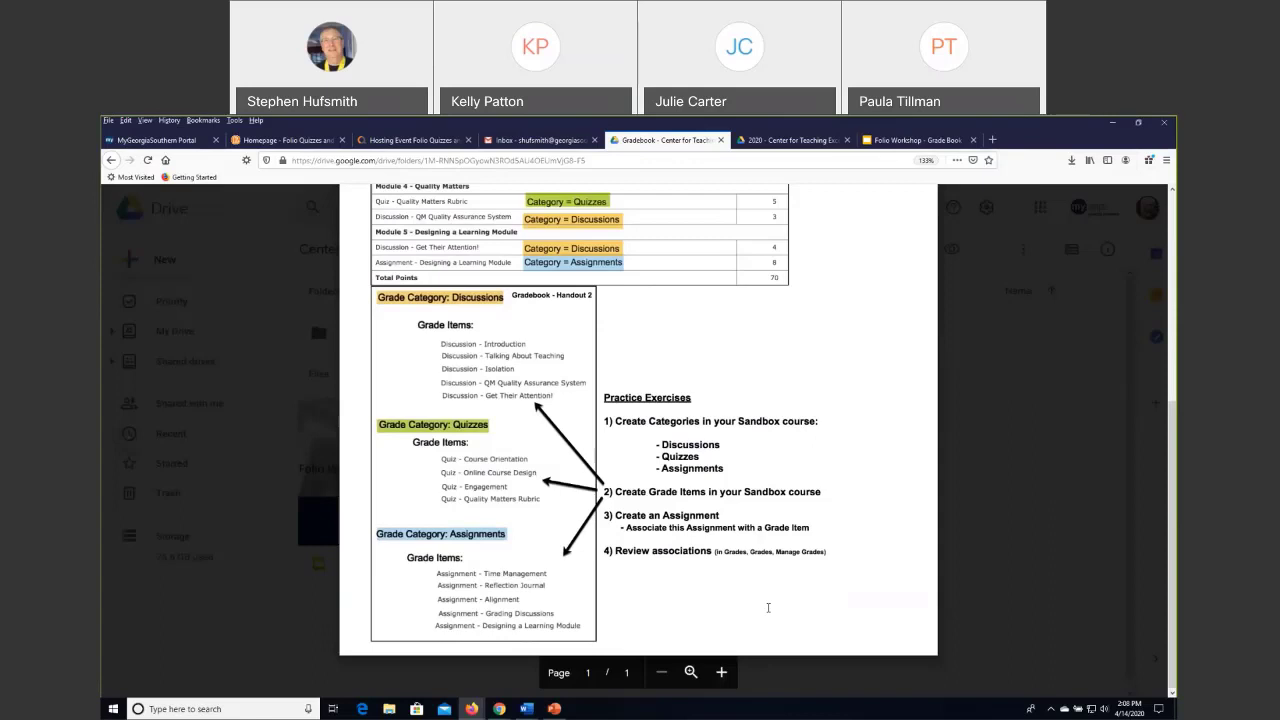
scroll(696, 300, up, 5)
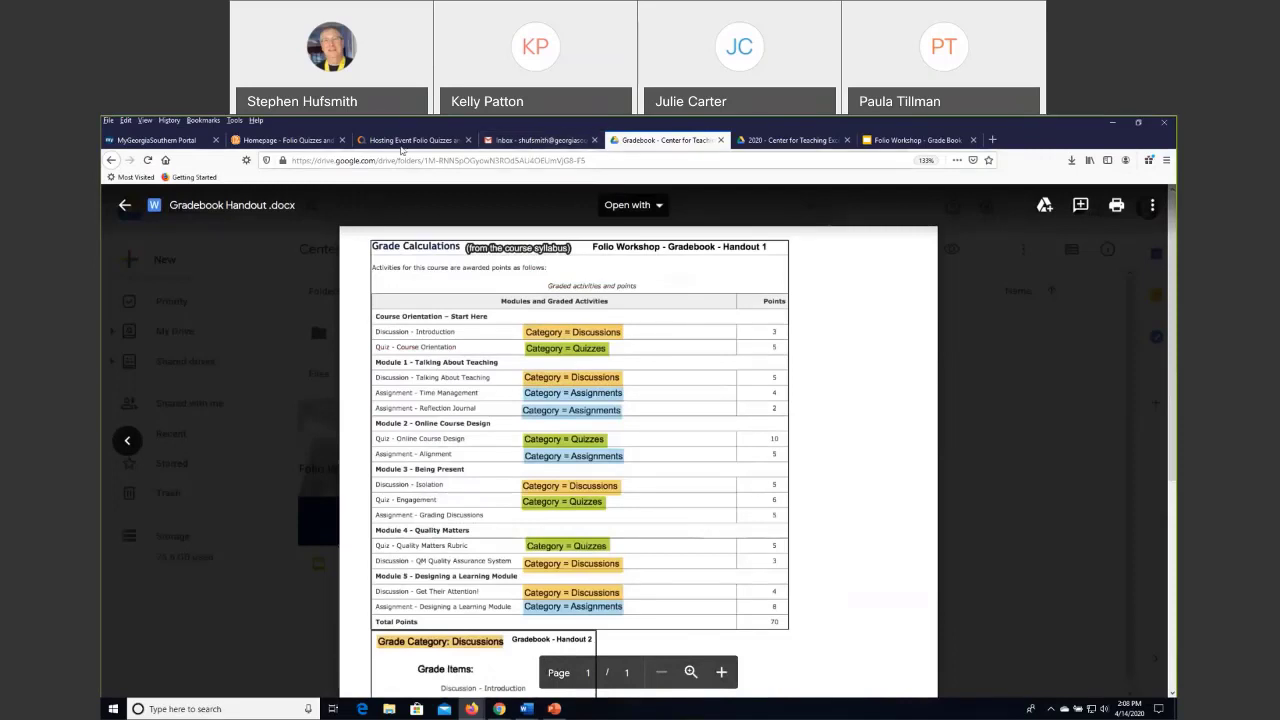
Switch to the Folio Quizzes and Gradebook Sandbox course and open its Grades area.
click(401, 146)
click(310, 145)
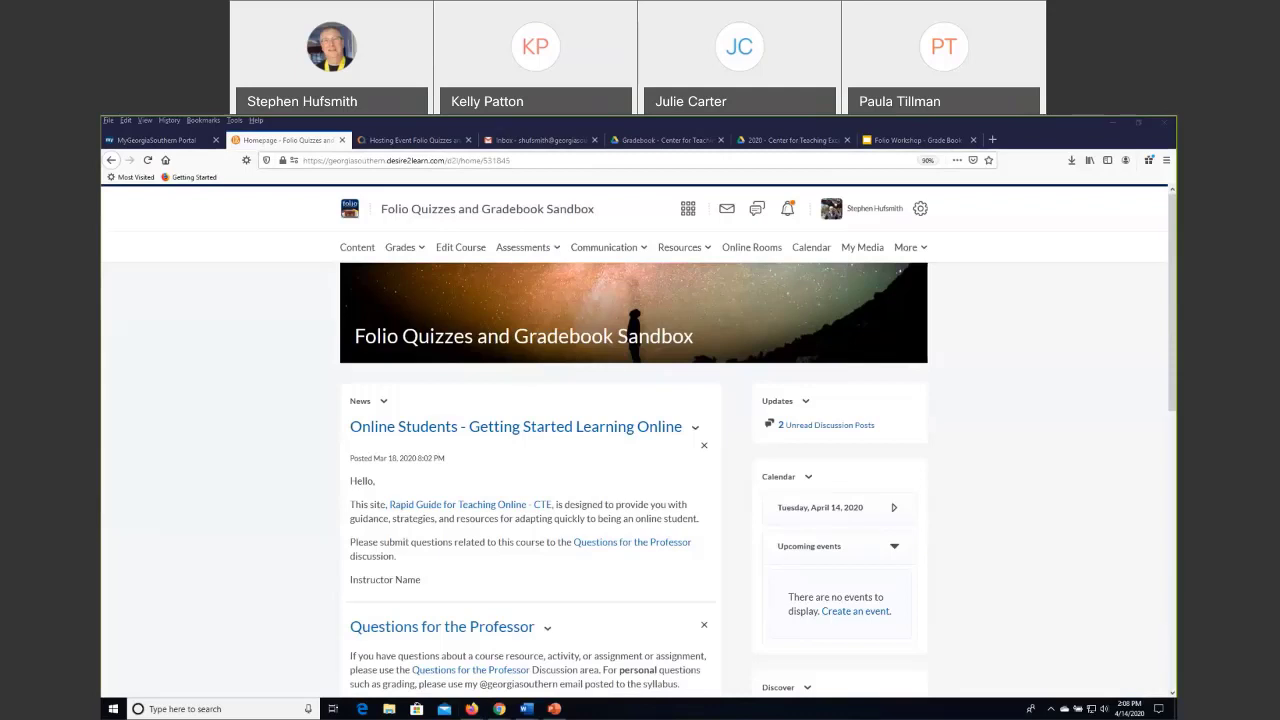
click(220, 365)
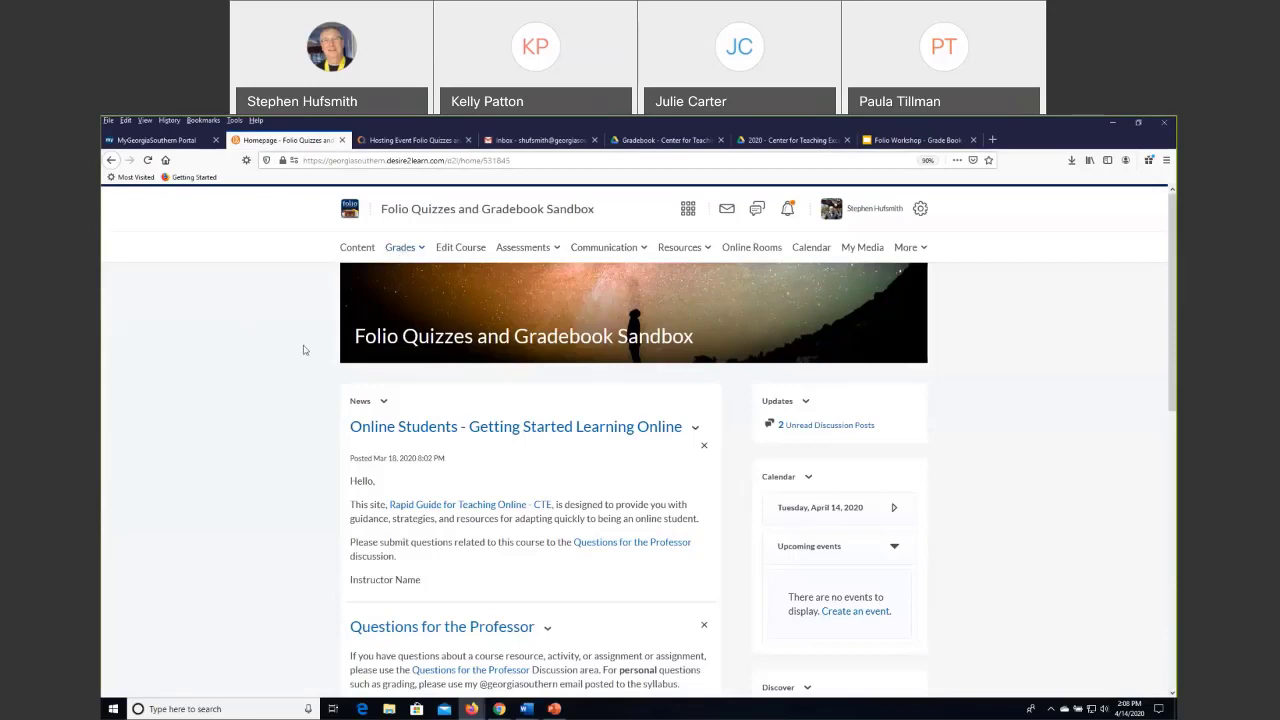
click(403, 249)
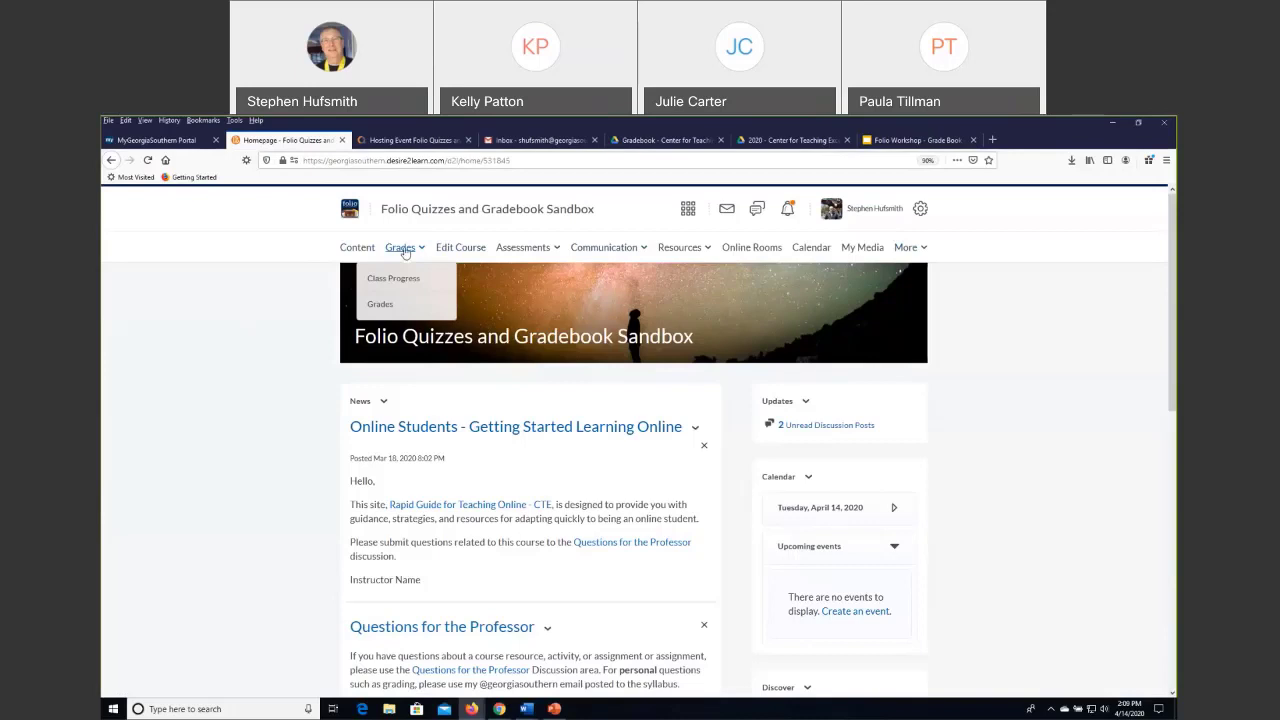
click(382, 306)
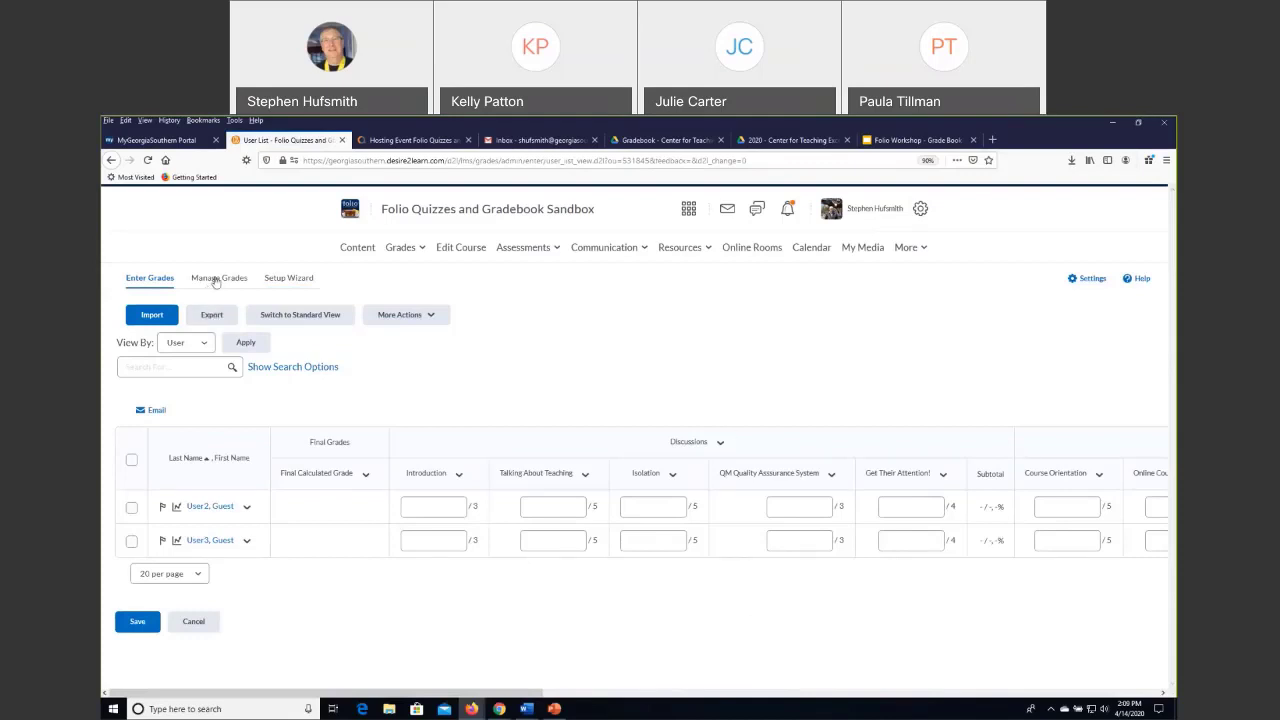
Review the current grade book settings in the Grades Setup Wizard and start the wizard.
click(287, 280)
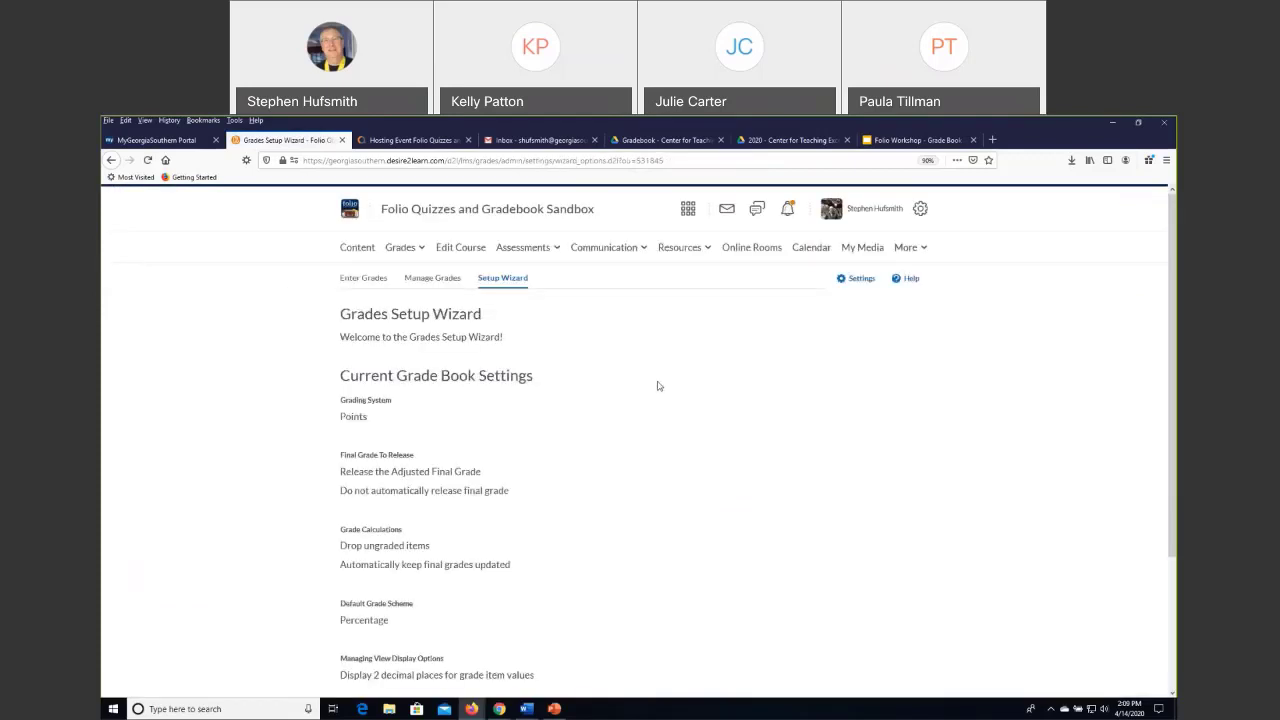
scroll(658, 386, down, 3)
scroll(658, 386, up, 2)
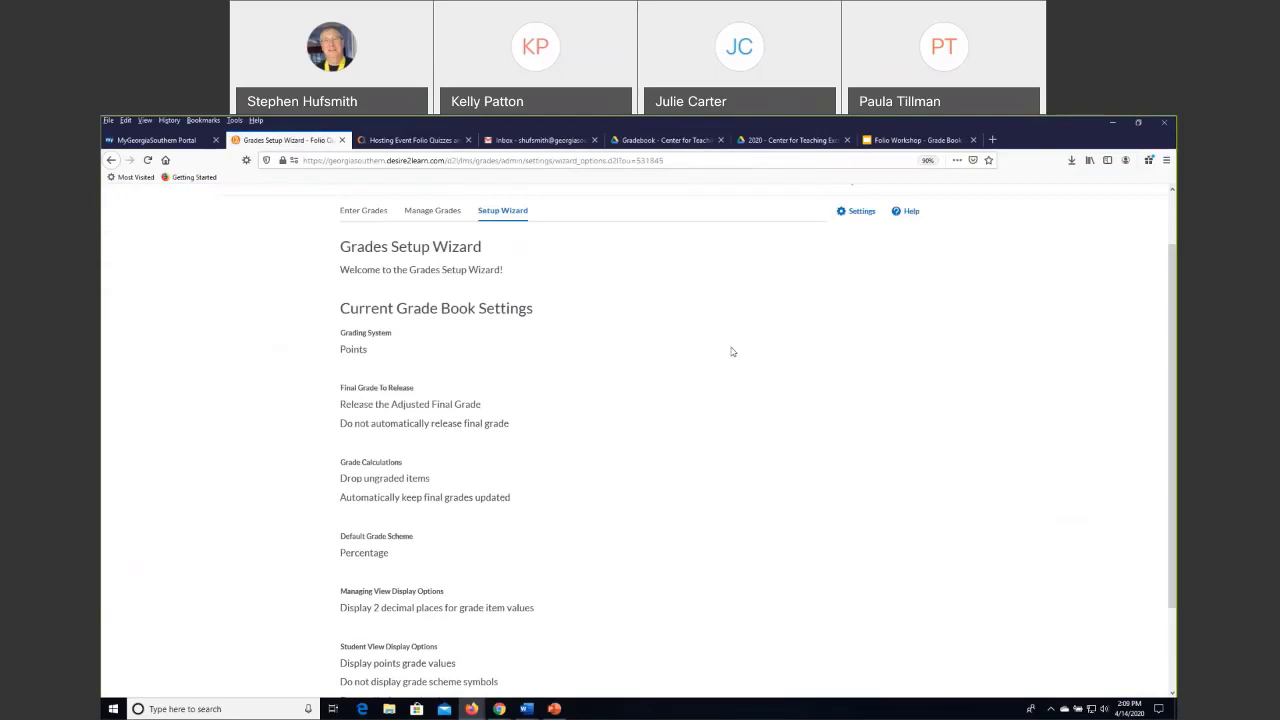
scroll(650, 393, down, 1)
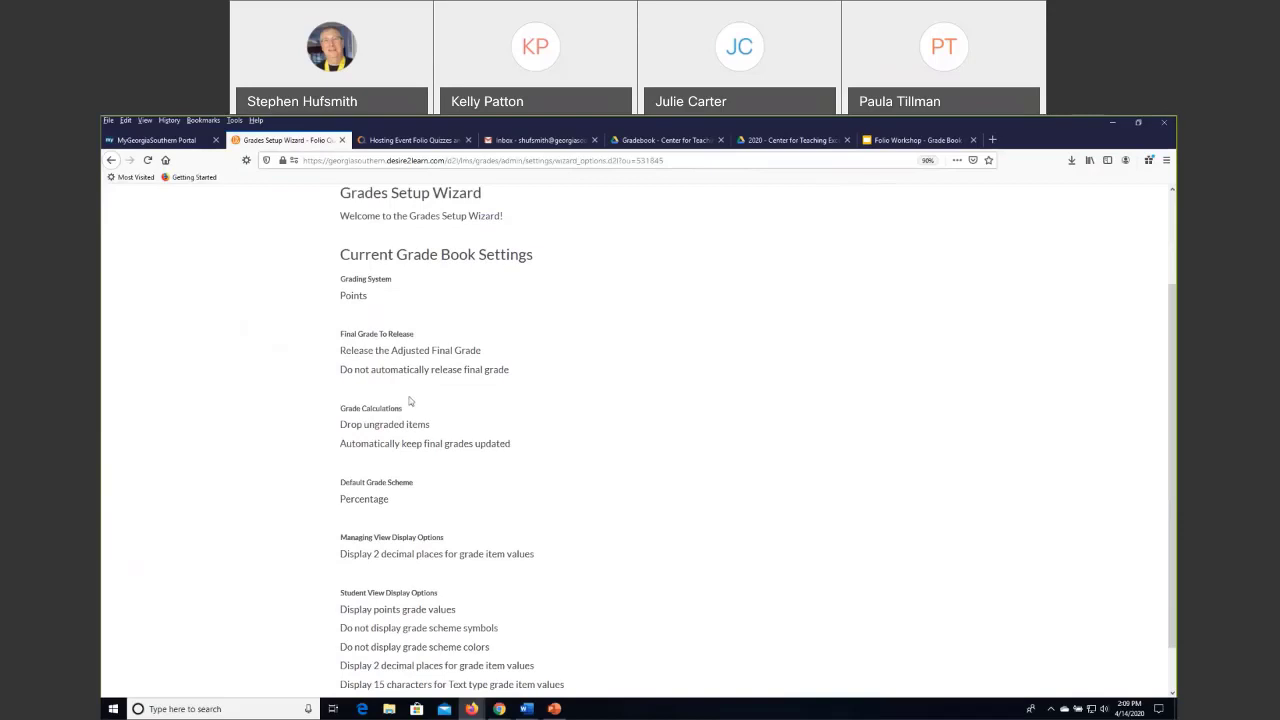
scroll(576, 441, down, 1)
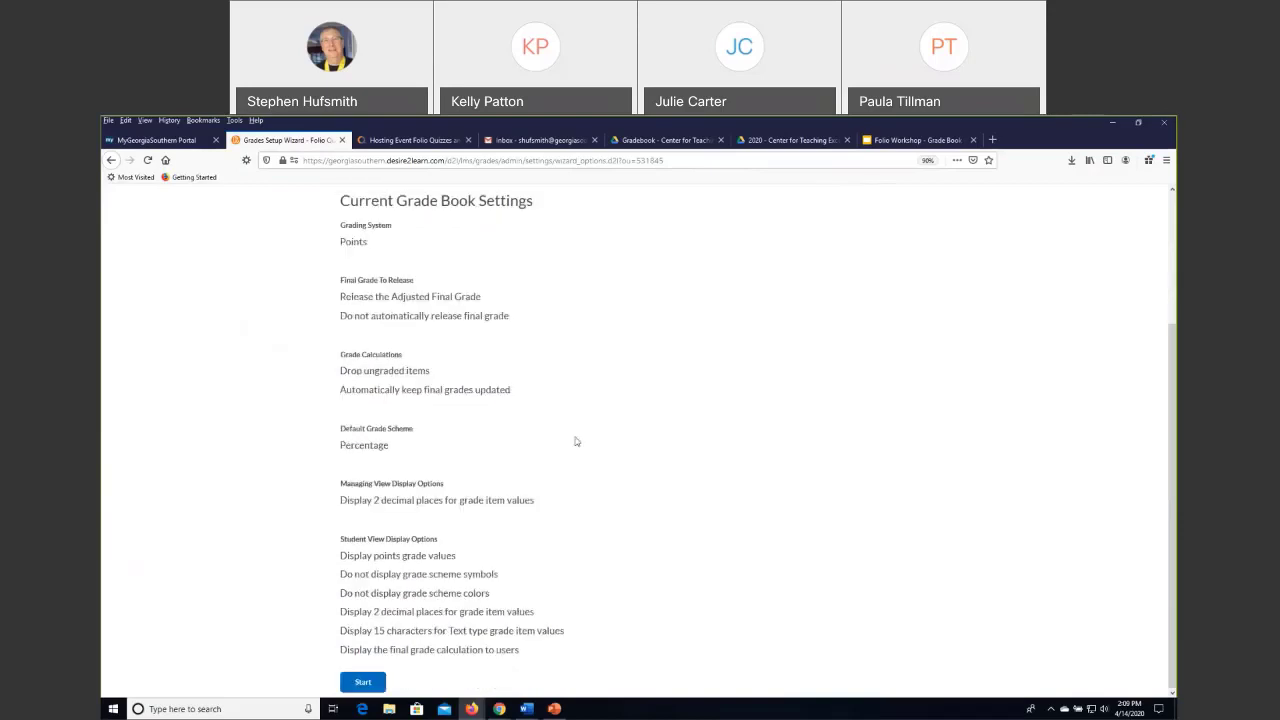
click(363, 682)
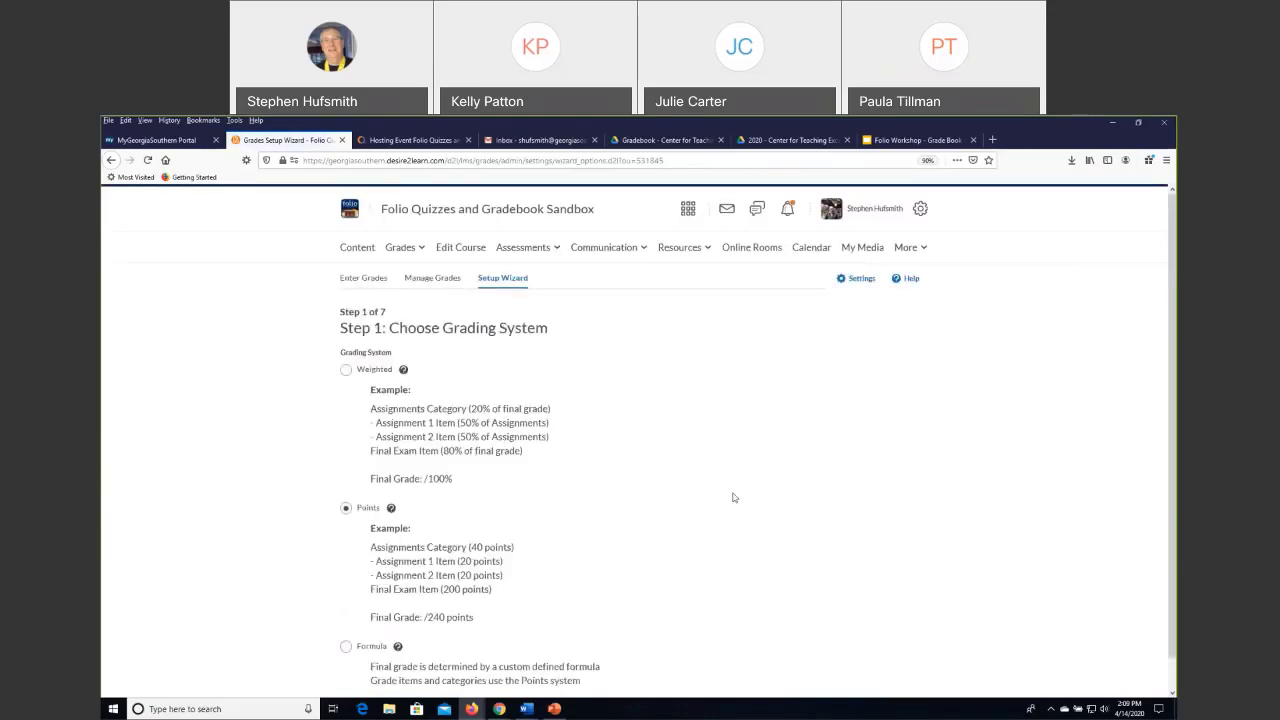
Accept Points as the grading system and continue to the Final Grade Released options.
scroll(581, 360, down, 1)
scroll(600, 385, down, 1)
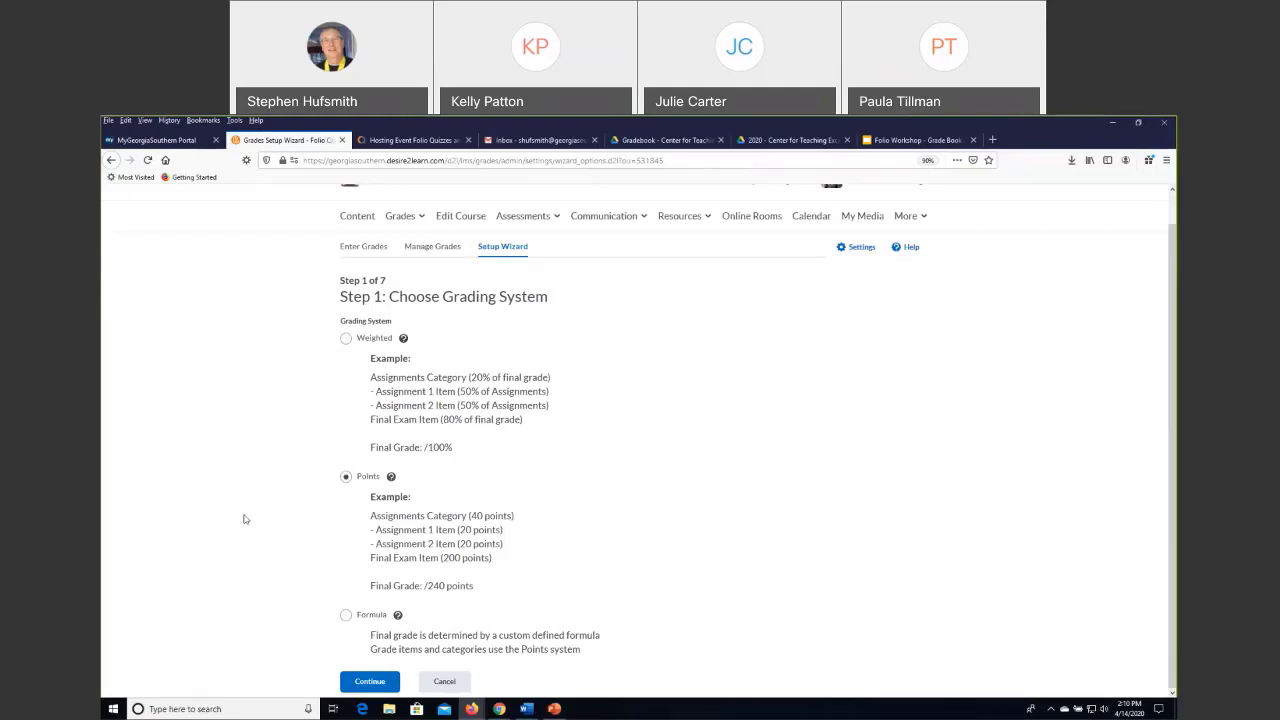
click(370, 682)
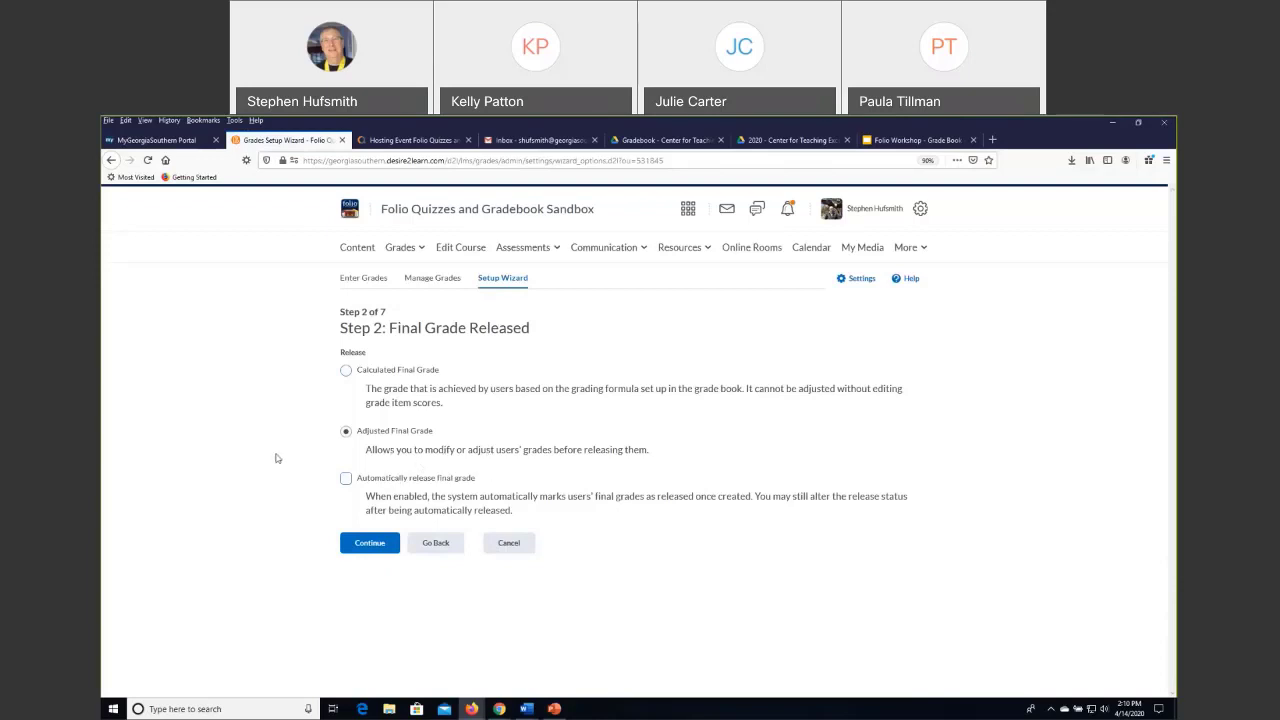
Choose Adjusted Final Grade for release, try the automatic release option, and continue to the grade calculations.
click(346, 371)
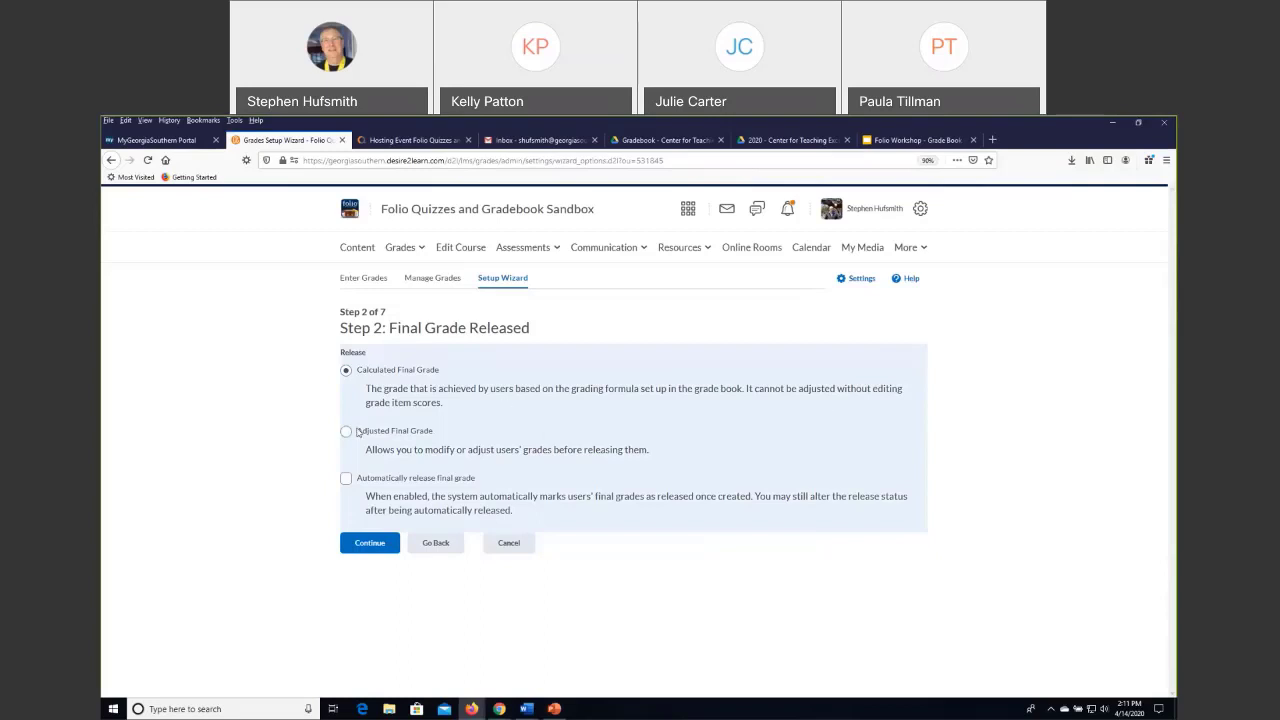
click(346, 432)
click(346, 481)
click(345, 479)
click(346, 479)
click(366, 543)
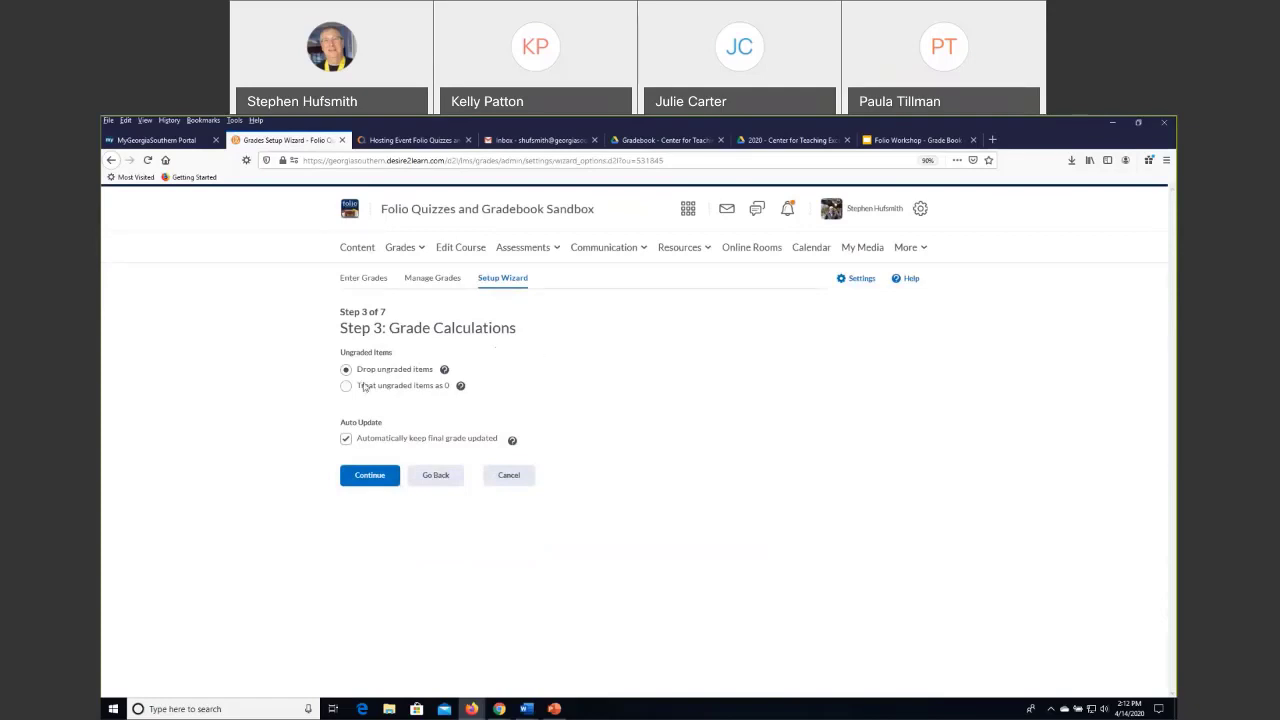
Choose Treat ungraded items as 0 for the grade calculations and accept Percentage as the default grade scheme.
click(444, 370)
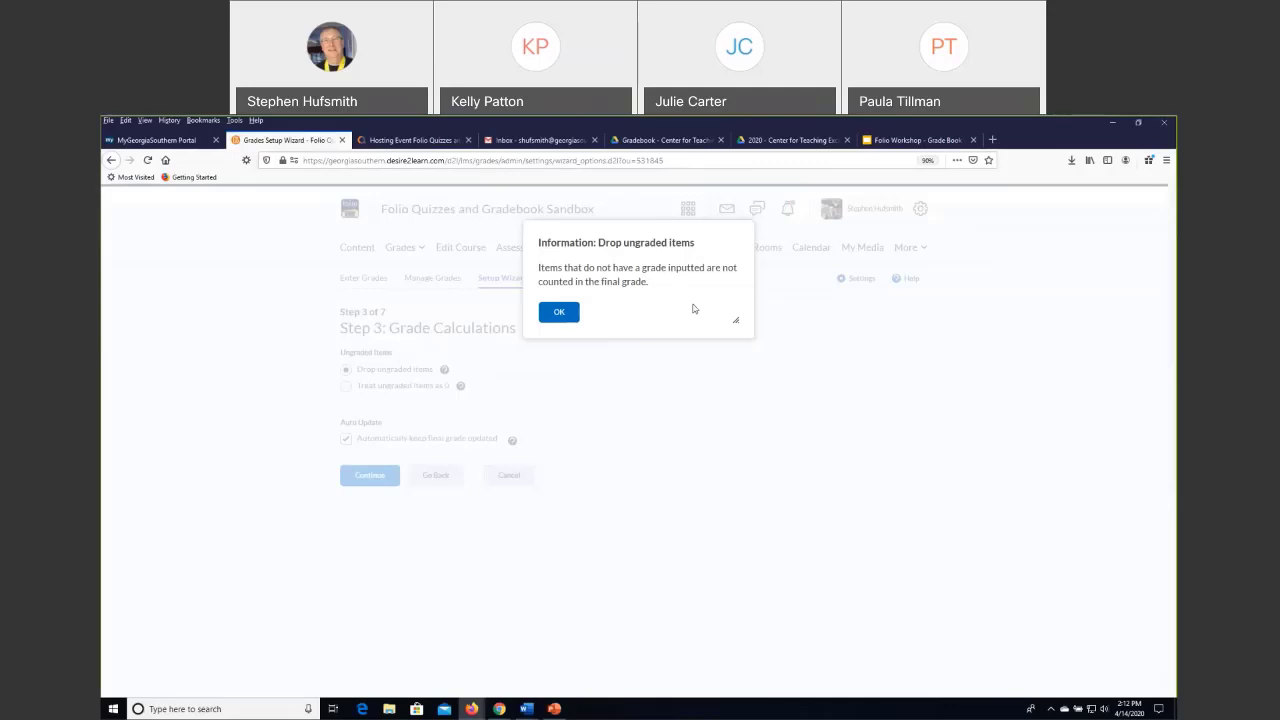
click(560, 314)
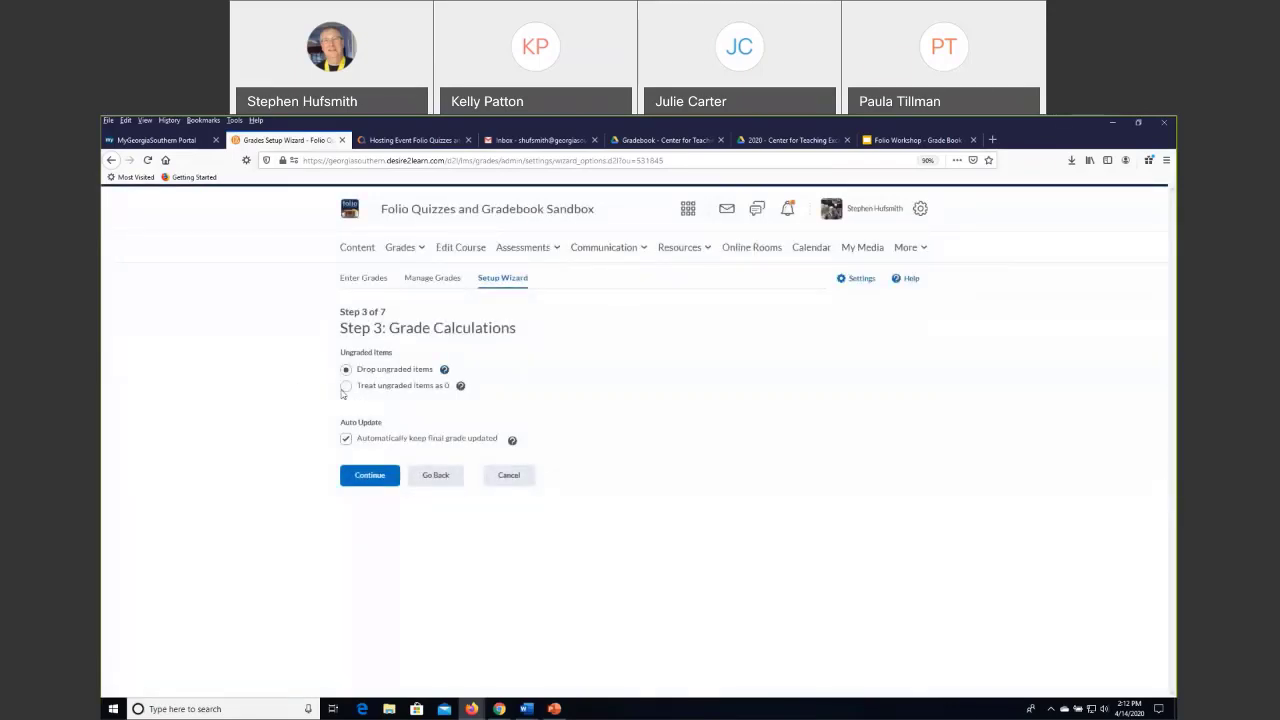
click(346, 386)
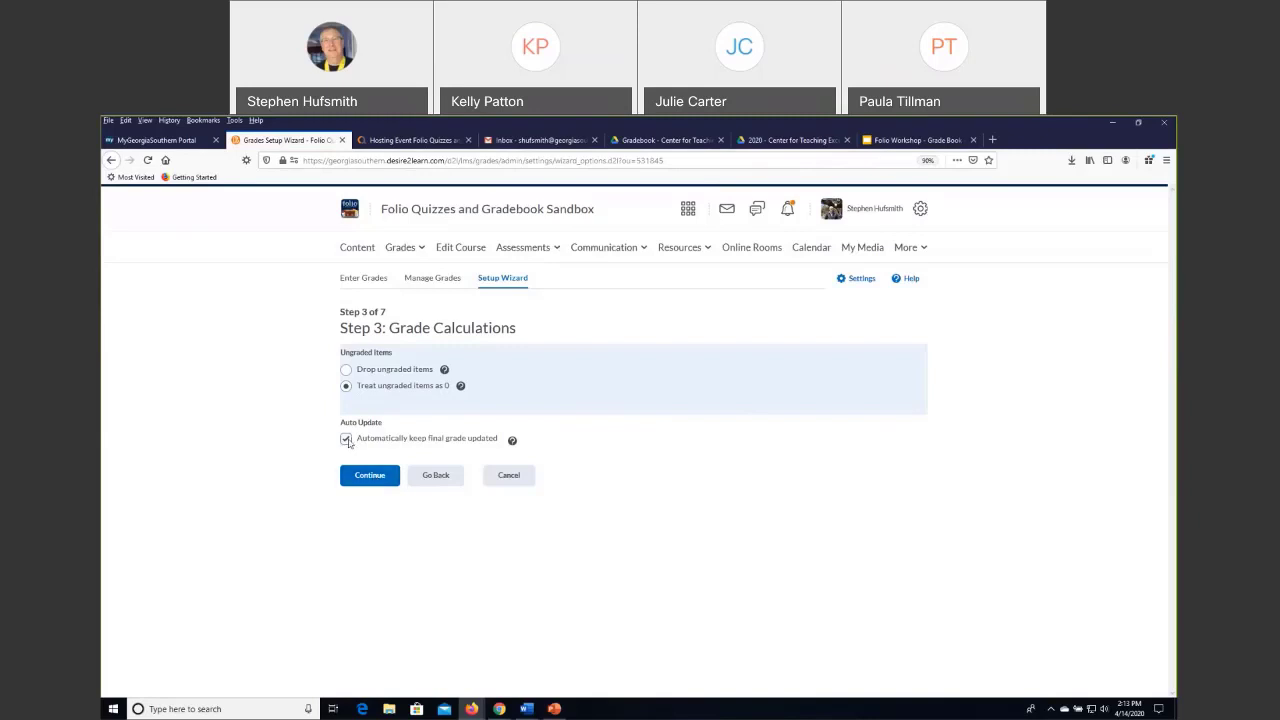
click(368, 474)
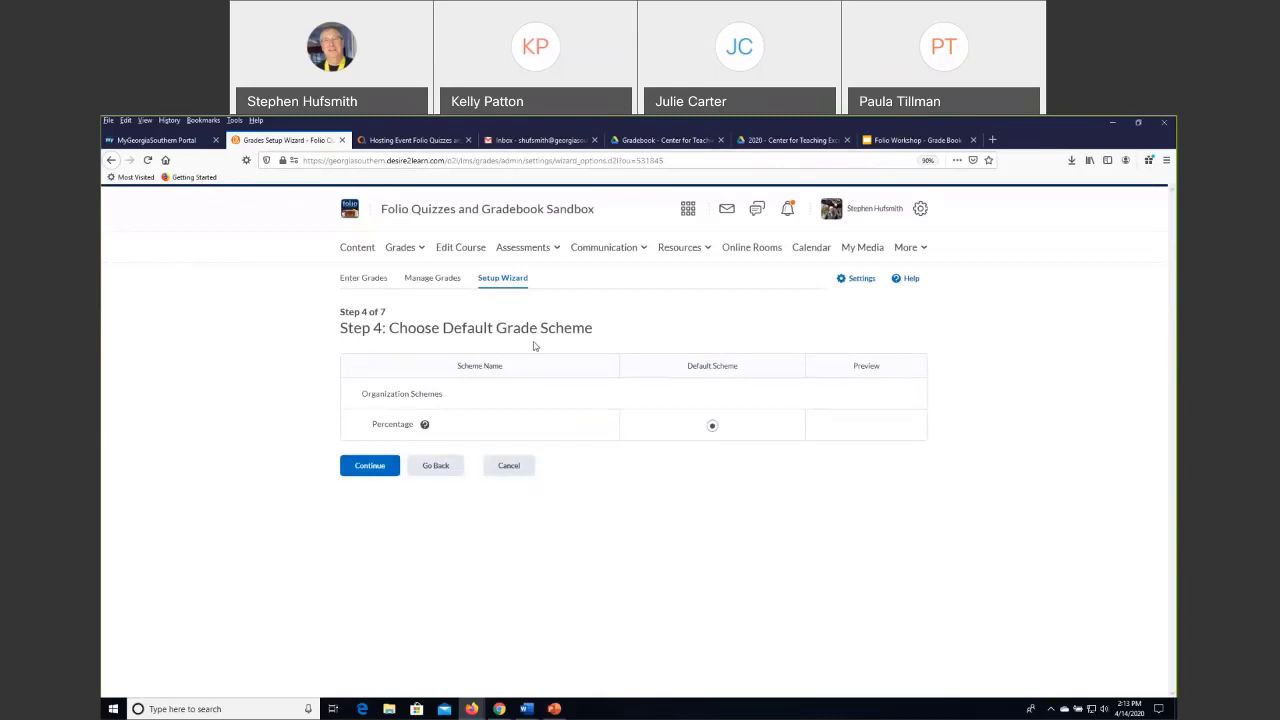
click(369, 466)
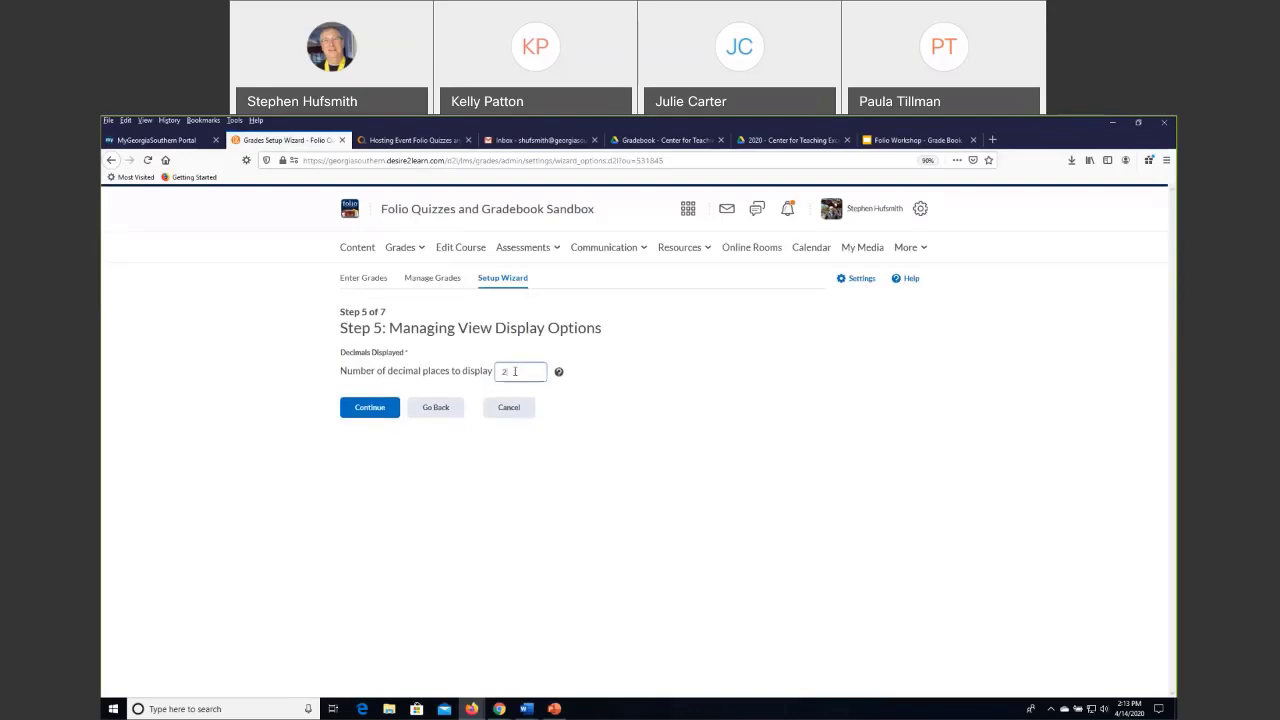
Try 0 as the number of decimal places in the managing view, and set it back to 2.
click(470, 371)
text(0)
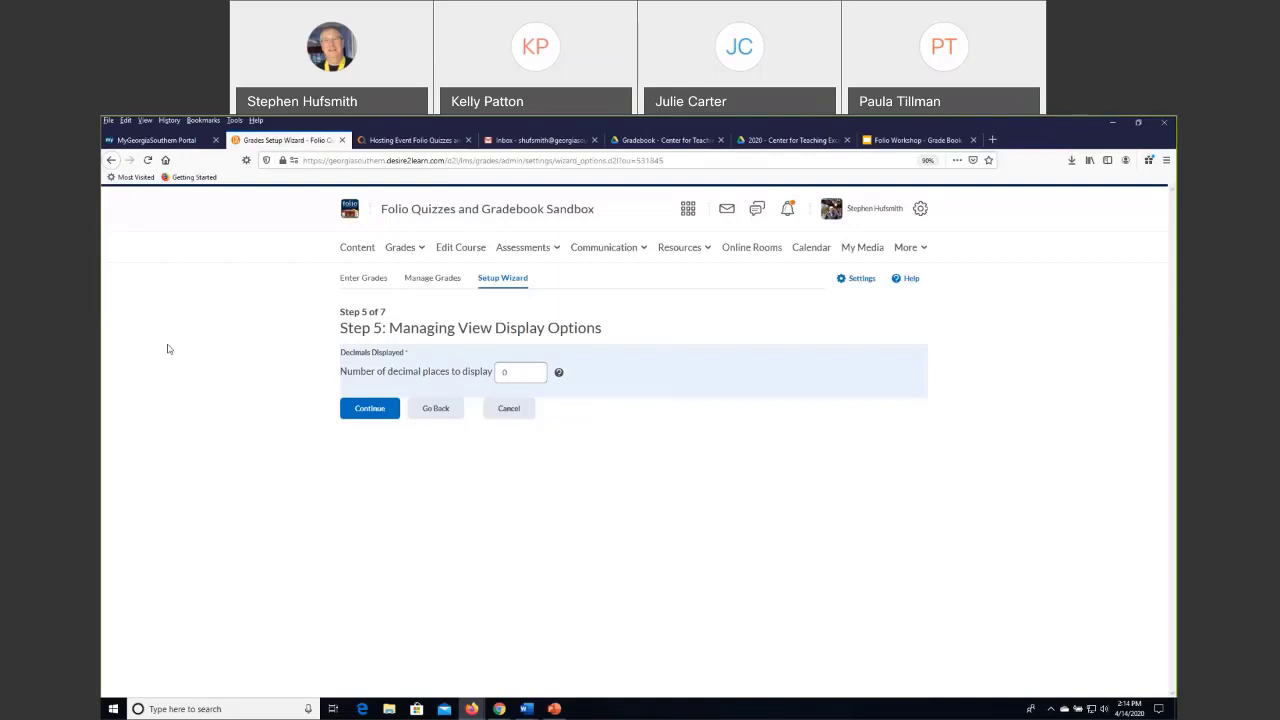
double_click(504, 372)
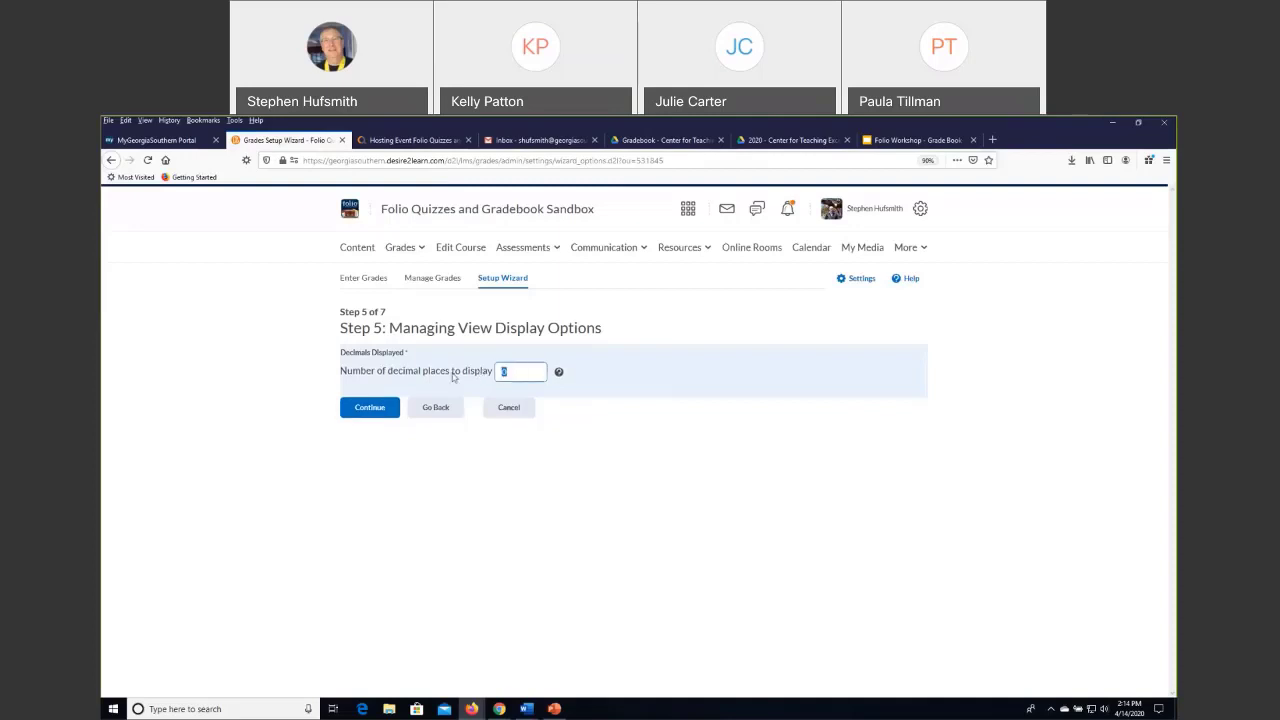
click(504, 370)
double_click(524, 367)
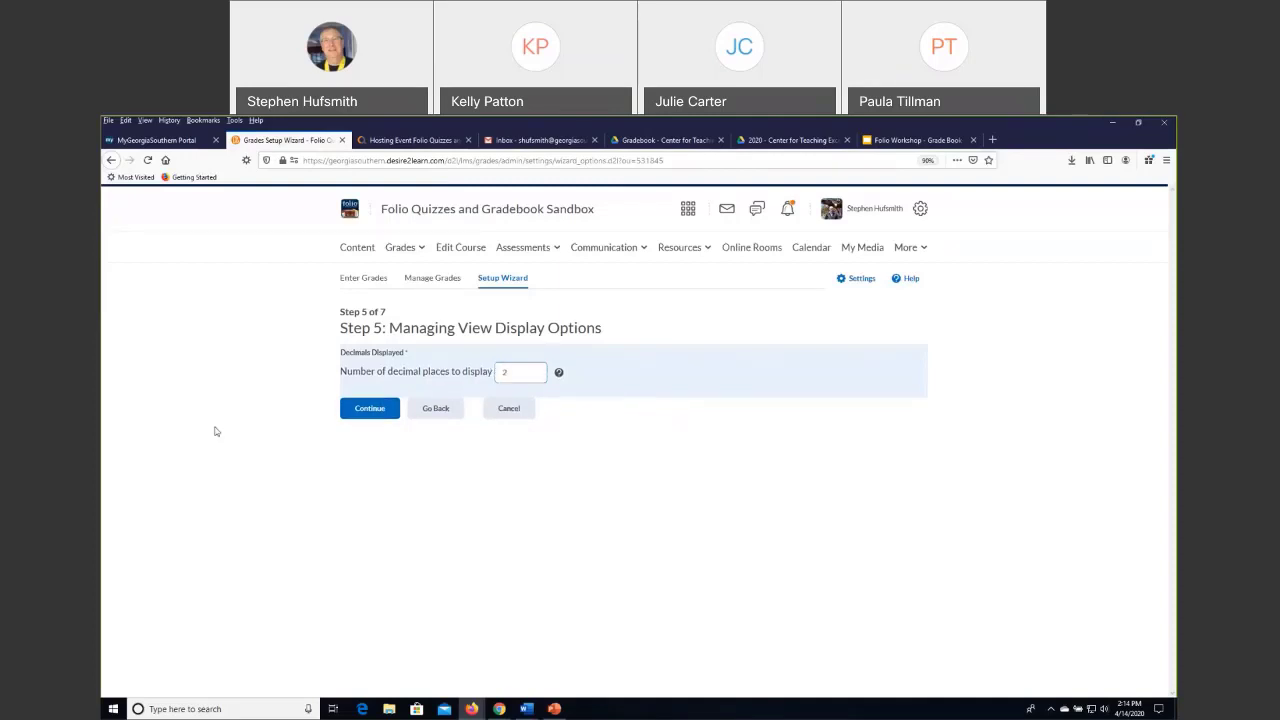
Accept 2 decimal places for the managing view and read the explanation of the Grade scheme symbol option.
text(2)
click(370, 410)
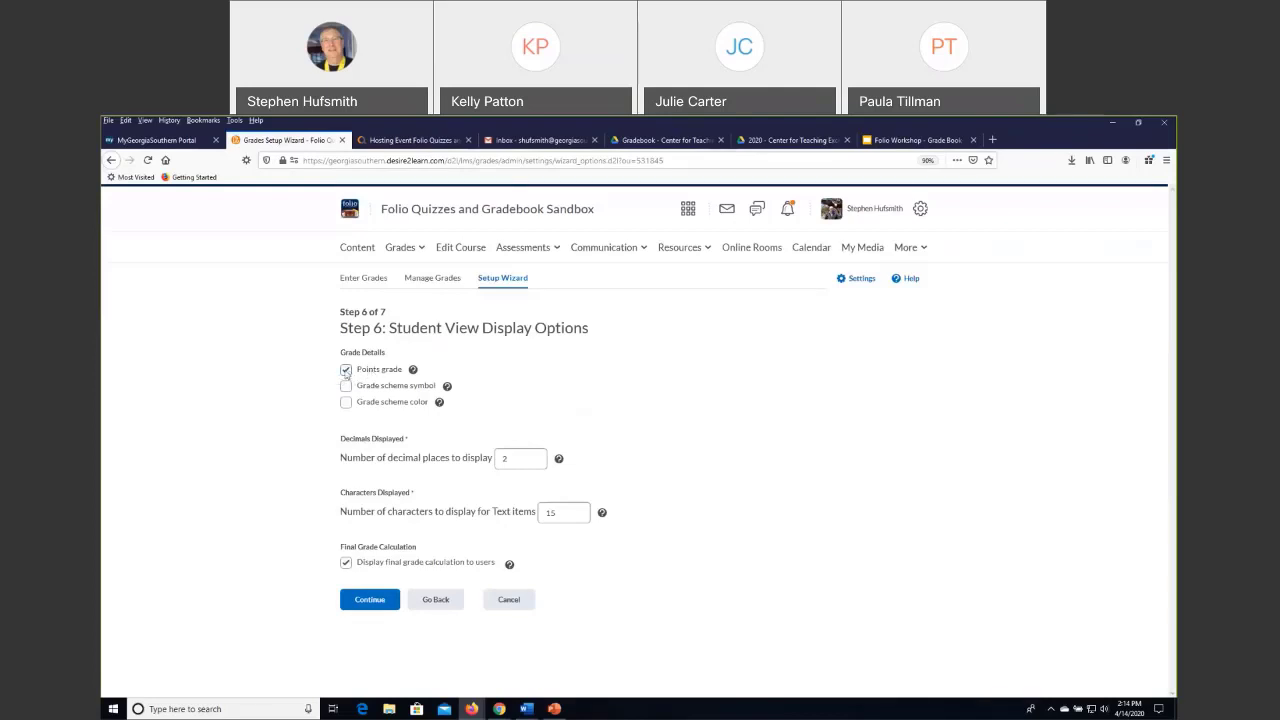
click(448, 388)
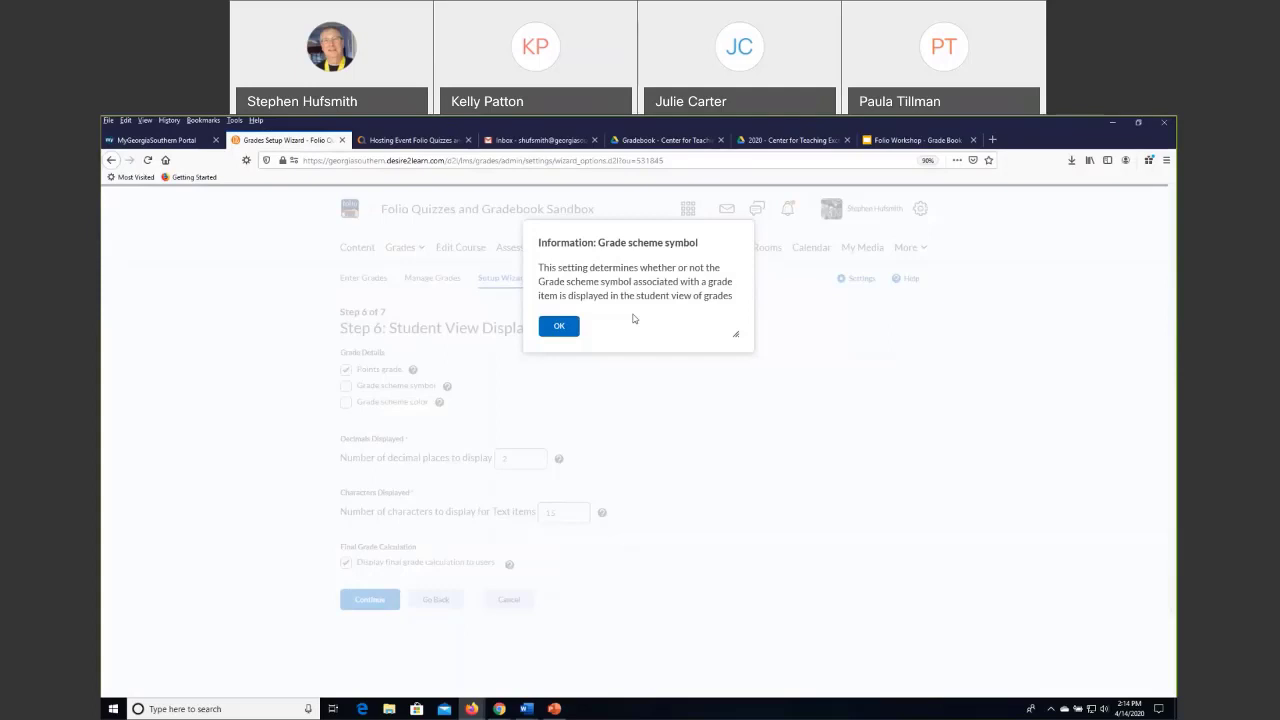
click(559, 327)
Try the Grade scheme color option for the student view, turn it off again, and check the decimal places and text character settings.
click(345, 403)
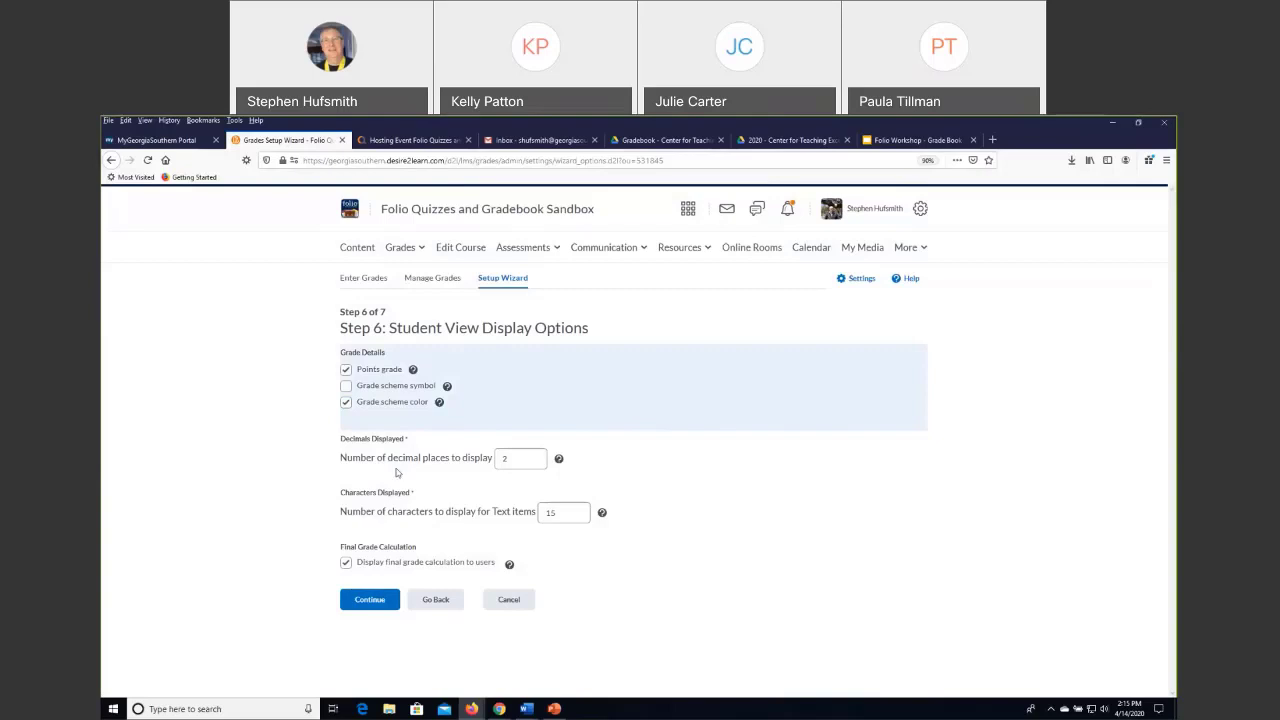
click(345, 402)
click(490, 458)
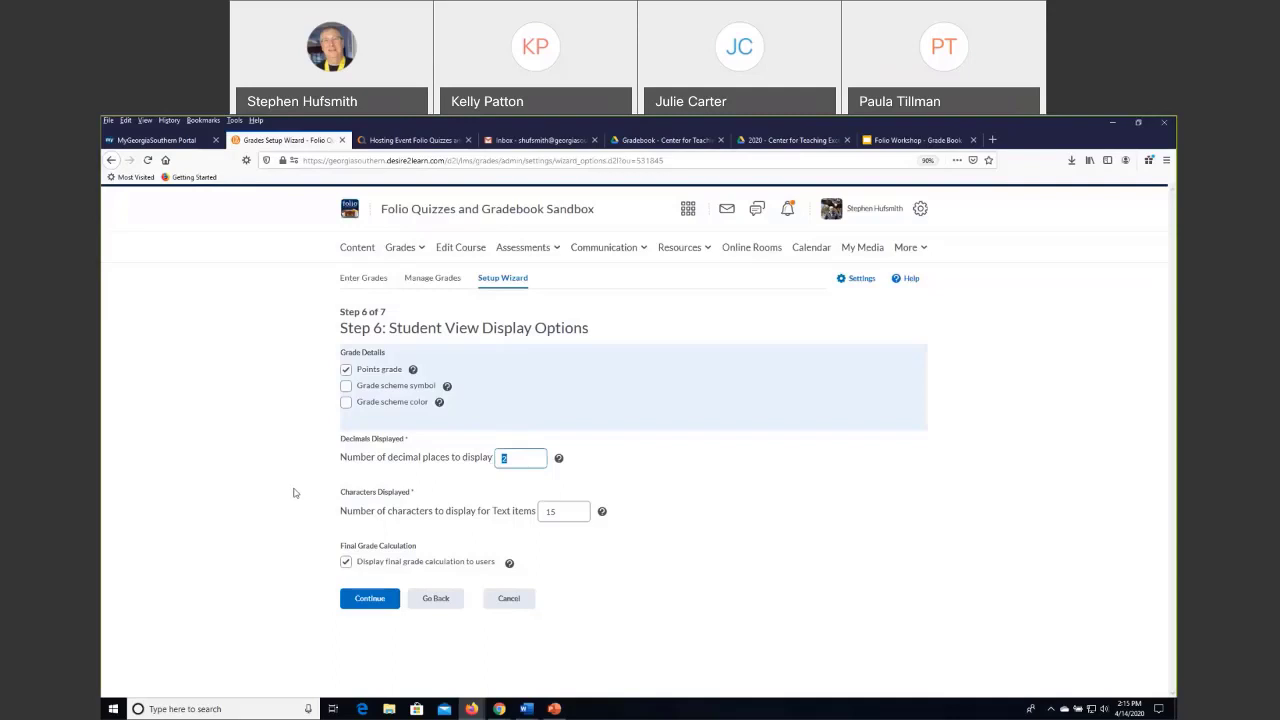
click(514, 458)
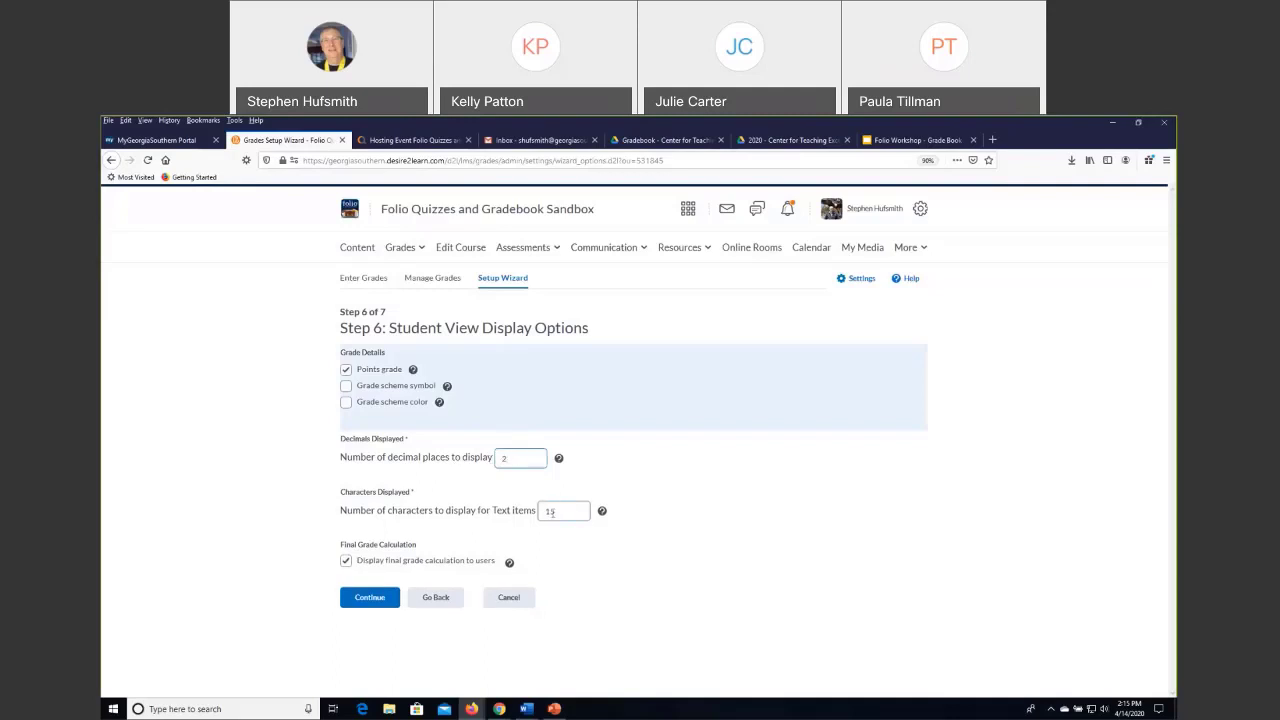
double_click(550, 512)
click(669, 519)
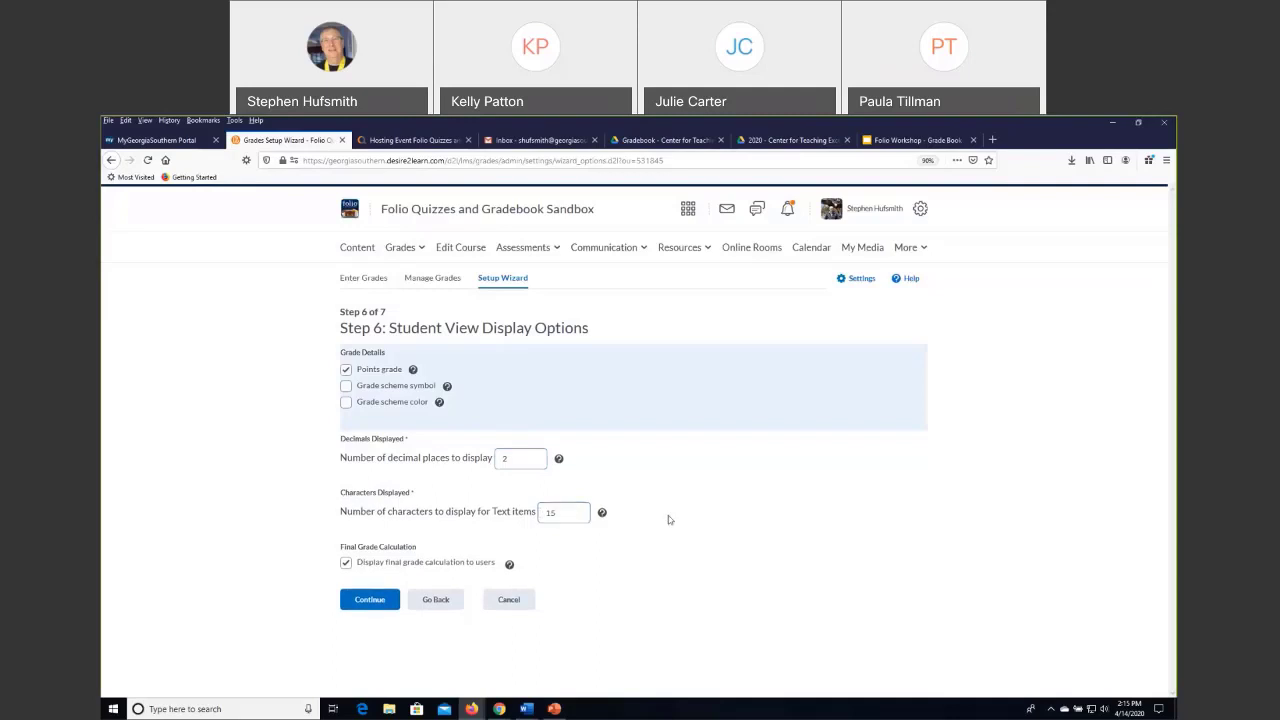
click(566, 515)
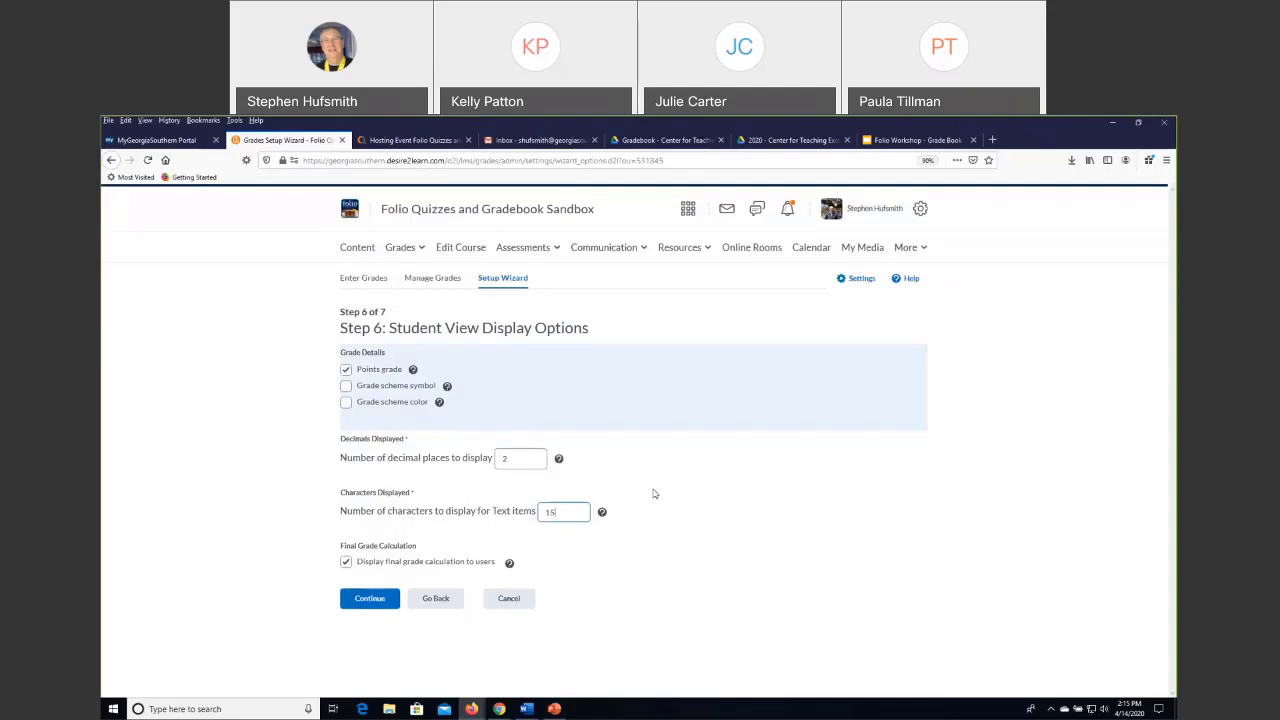
double_click(567, 511)
click(760, 545)
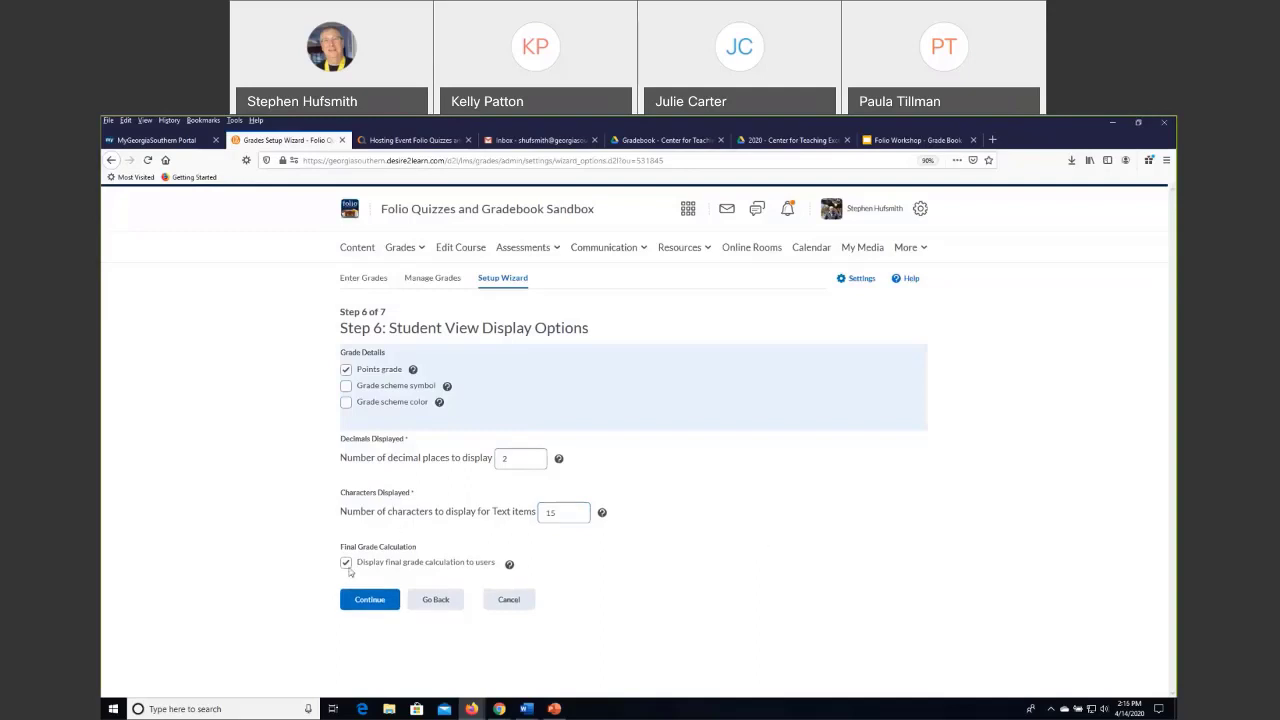
Turn off the display of the final grade calculation to users and continue to the setup summary.
click(348, 565)
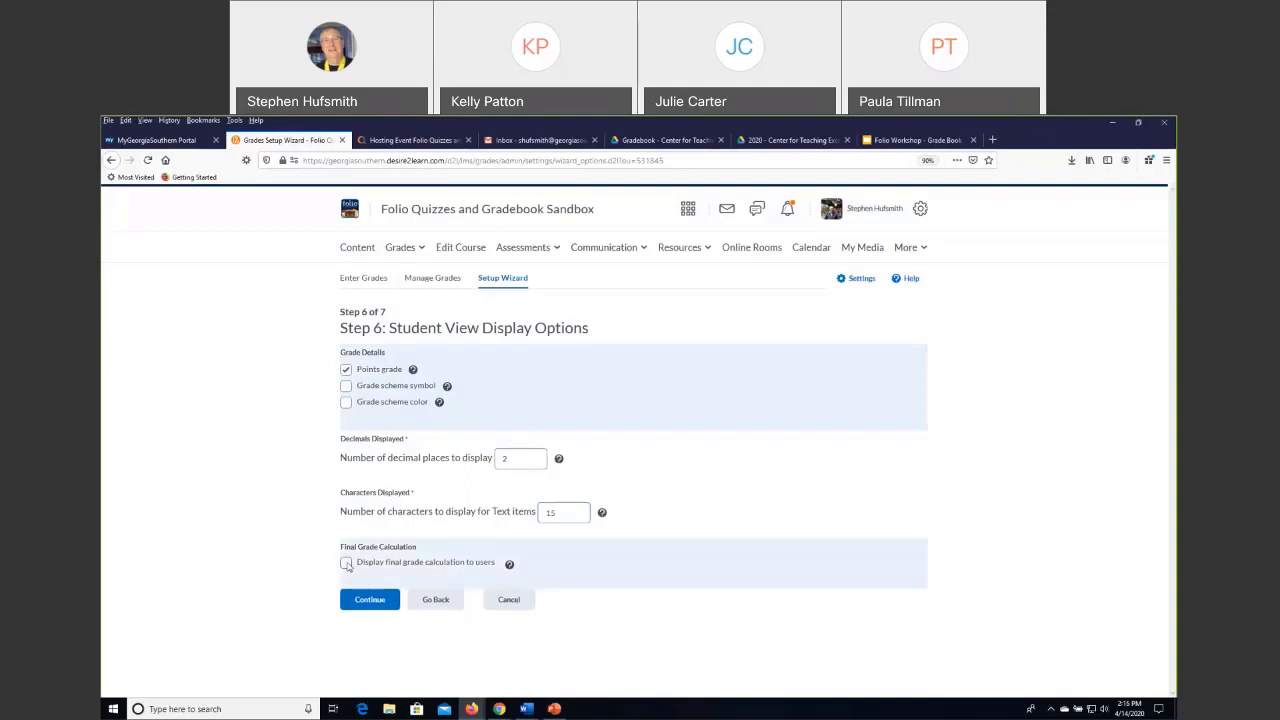
click(348, 565)
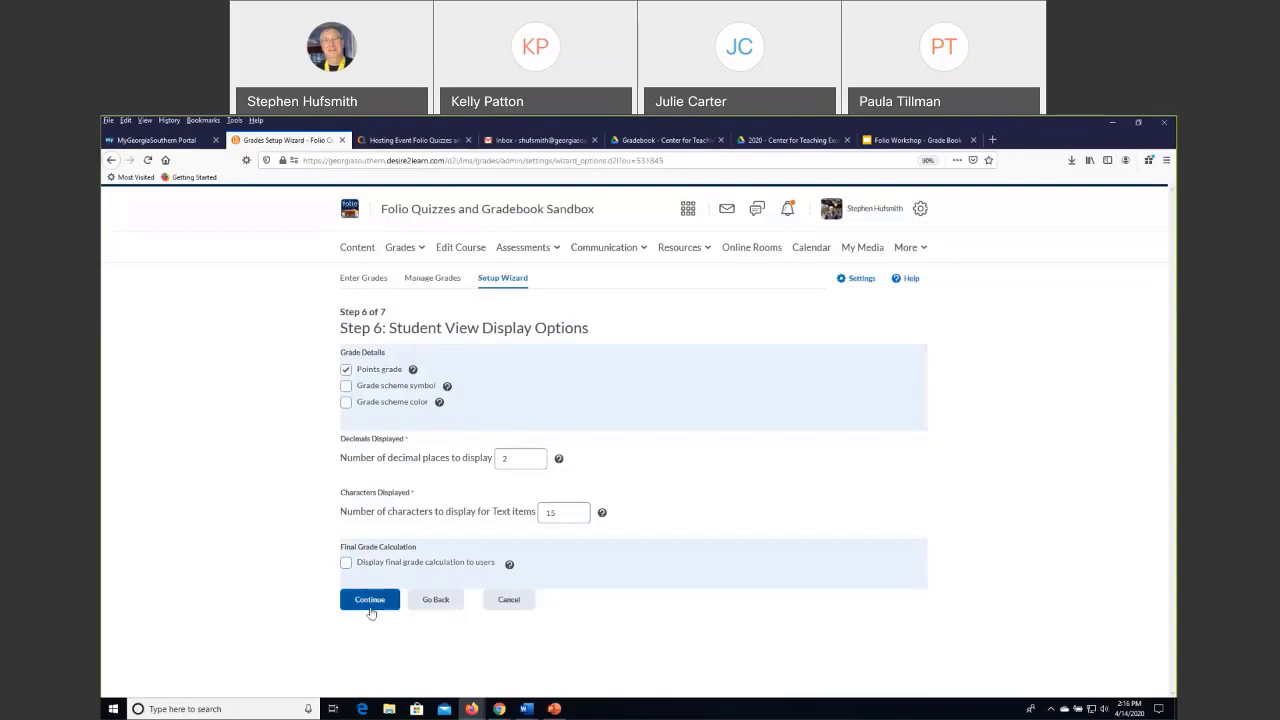
click(375, 601)
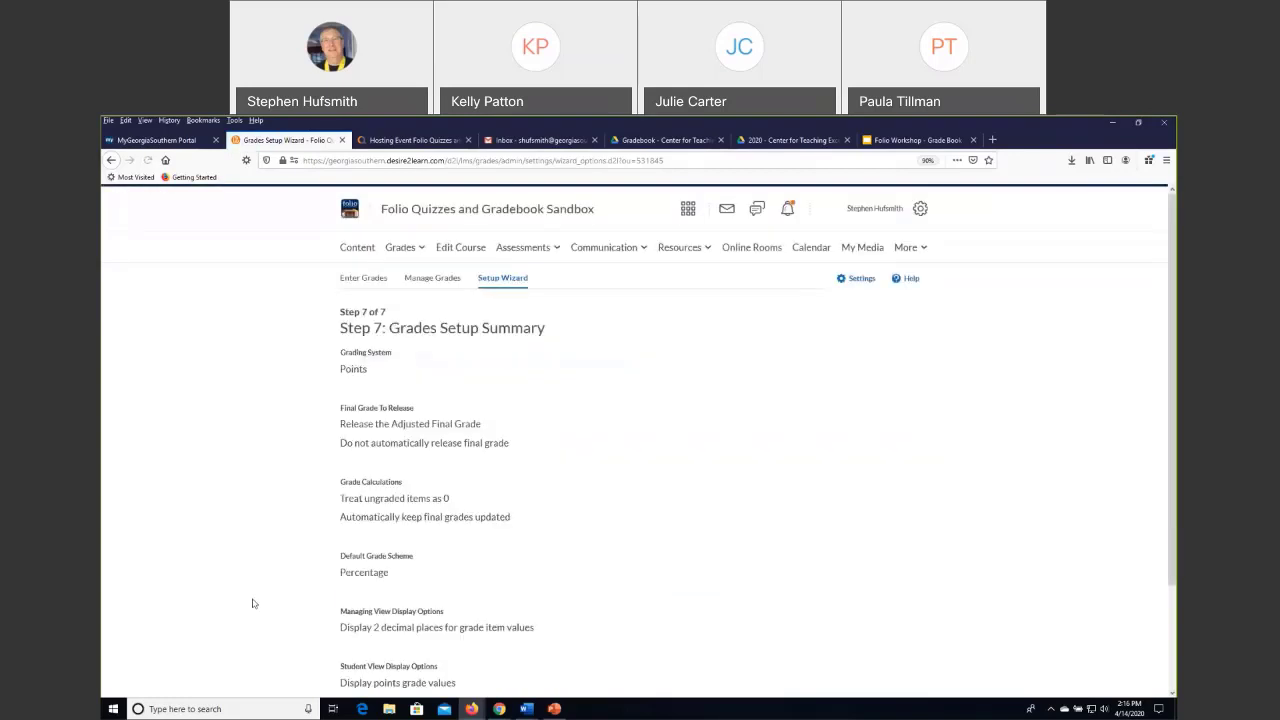
Review the Grades Setup Summary and finish the wizard.
scroll(590, 431, down, 2)
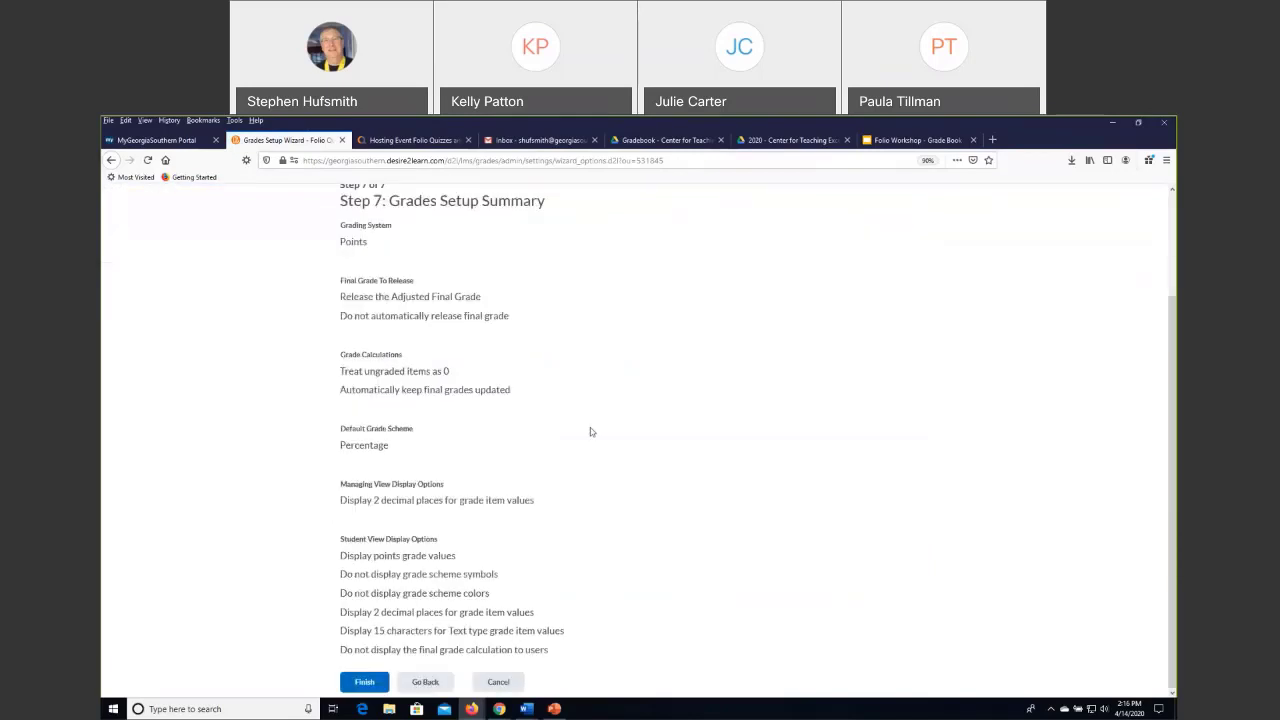
scroll(590, 431, up, 2)
scroll(590, 431, down, 2)
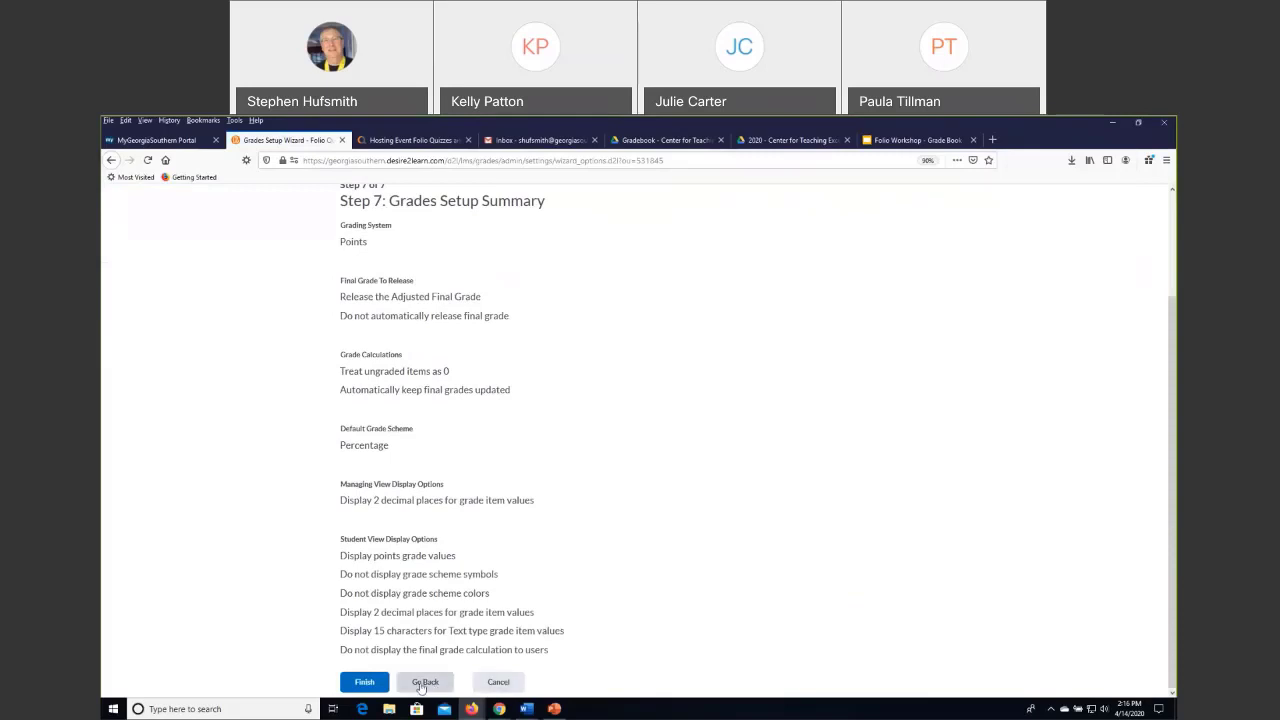
click(363, 683)
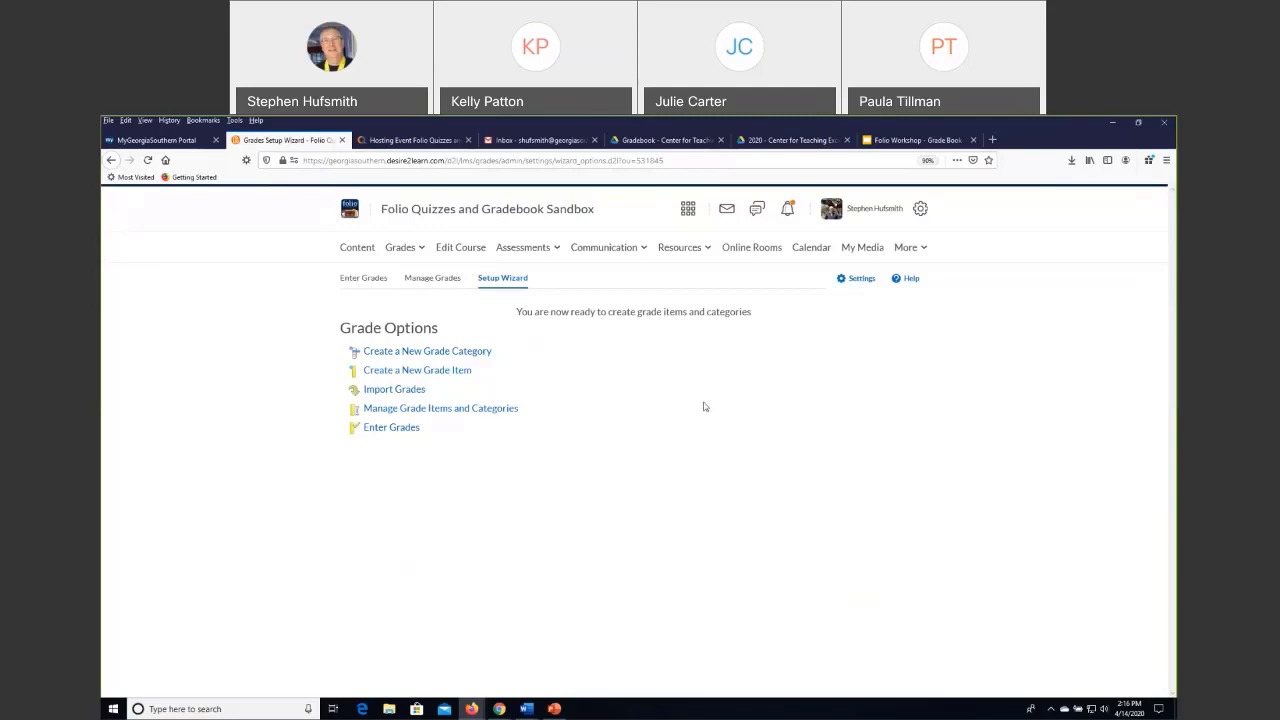
Open the course's Grades list and view the Final Calculated Grade and Final Adjusted Grade columns after the assignments.
click(415, 141)
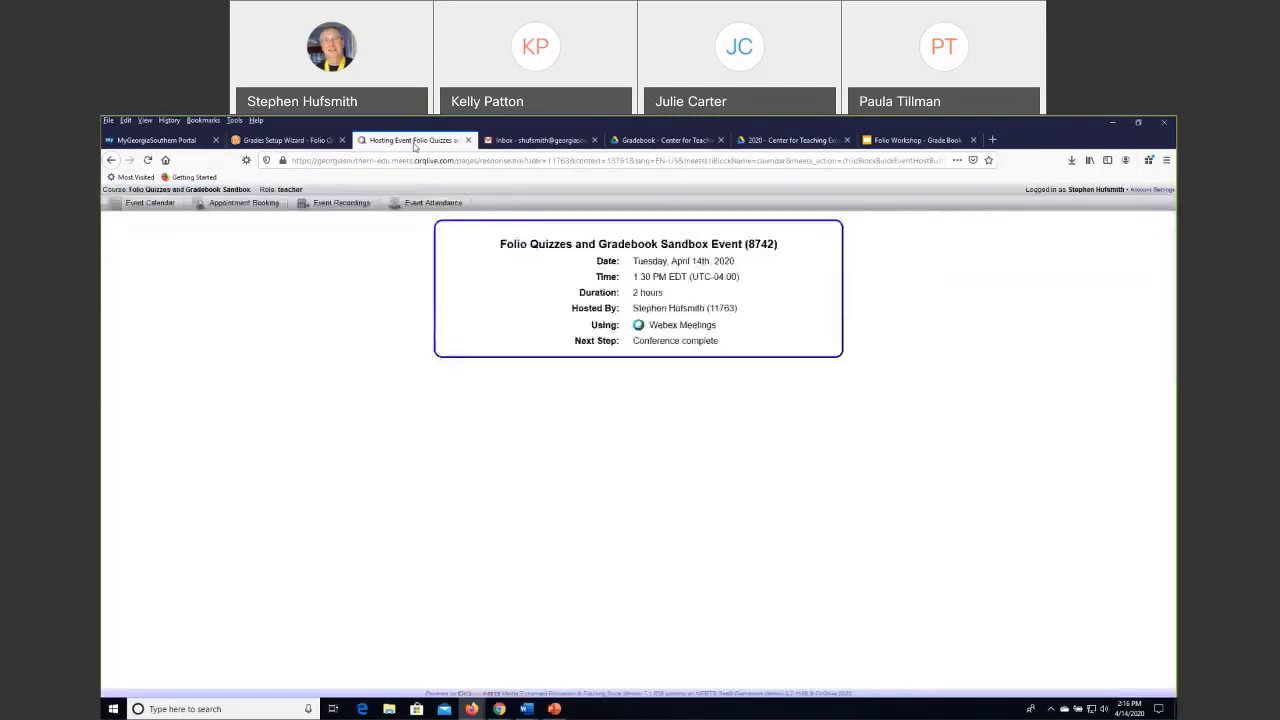
click(290, 141)
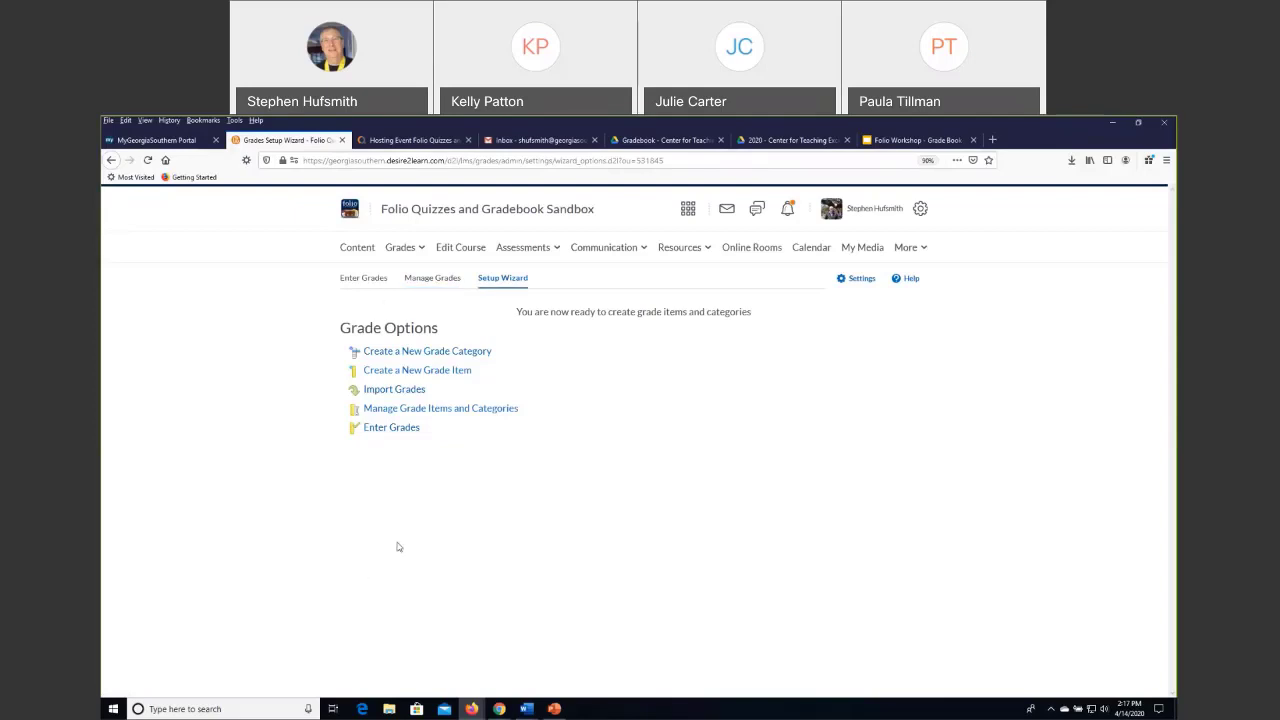
click(402, 248)
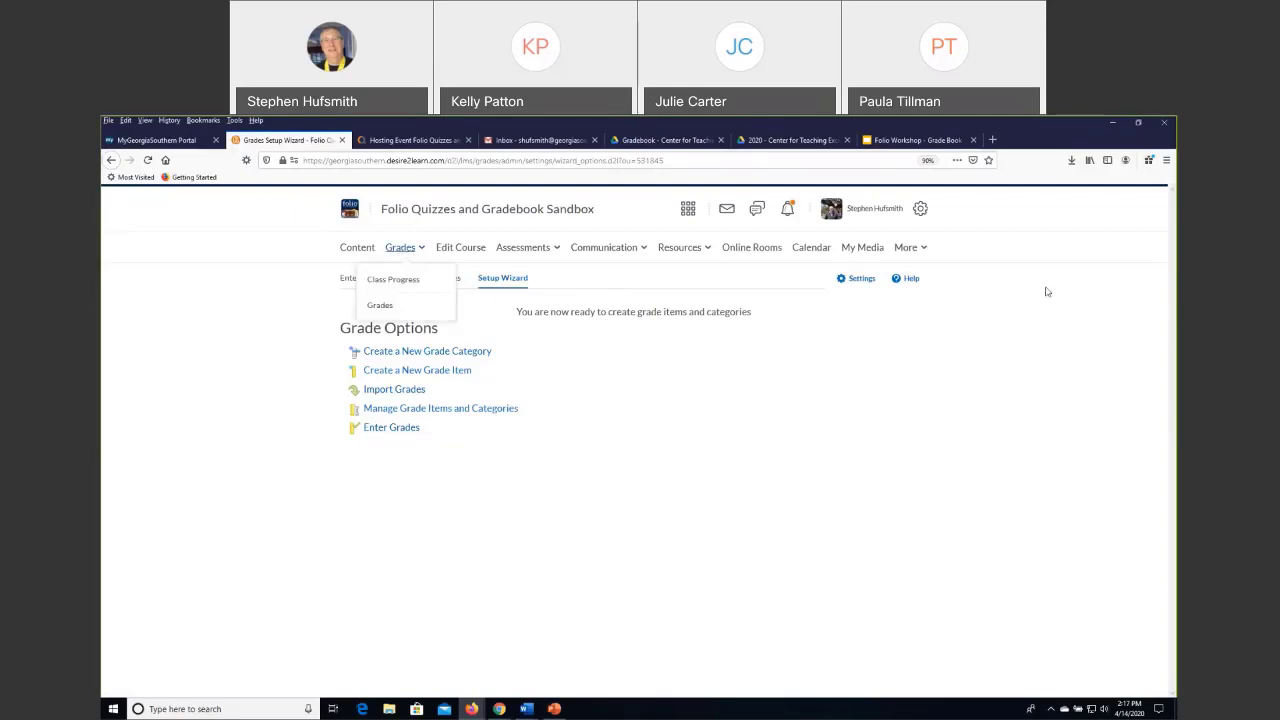
click(379, 307)
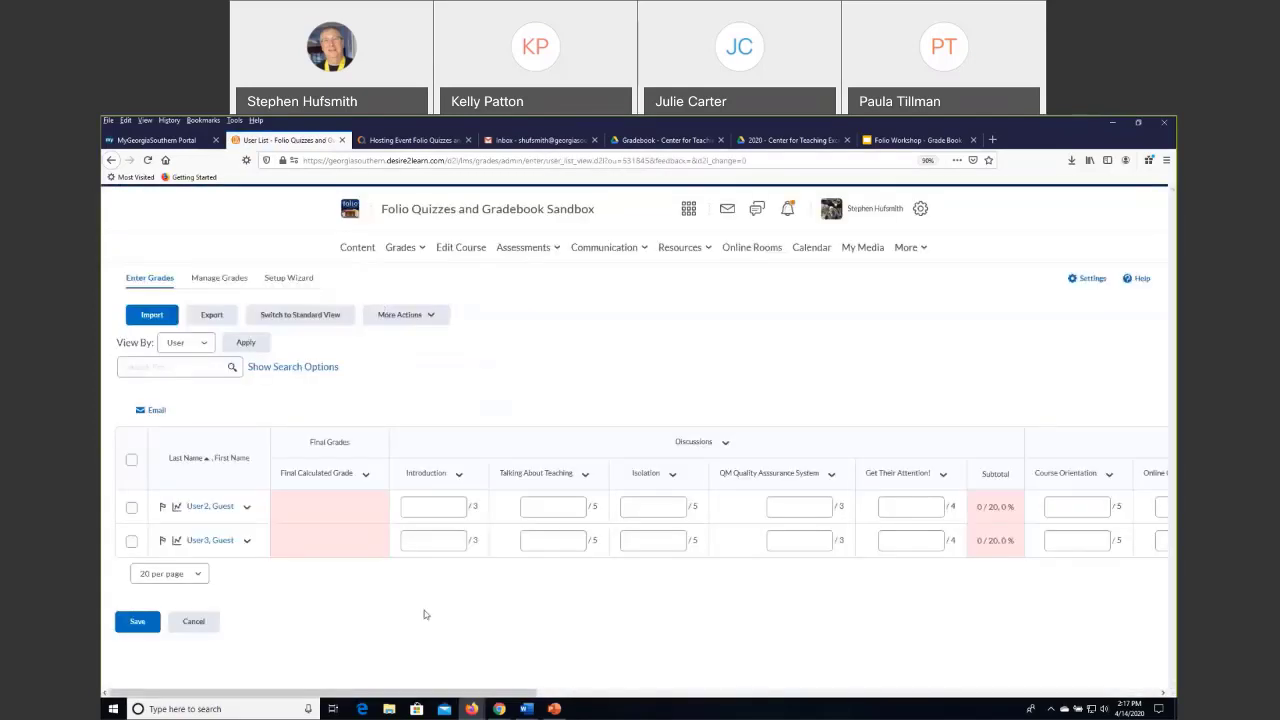
drag(423, 693, 1075, 716)
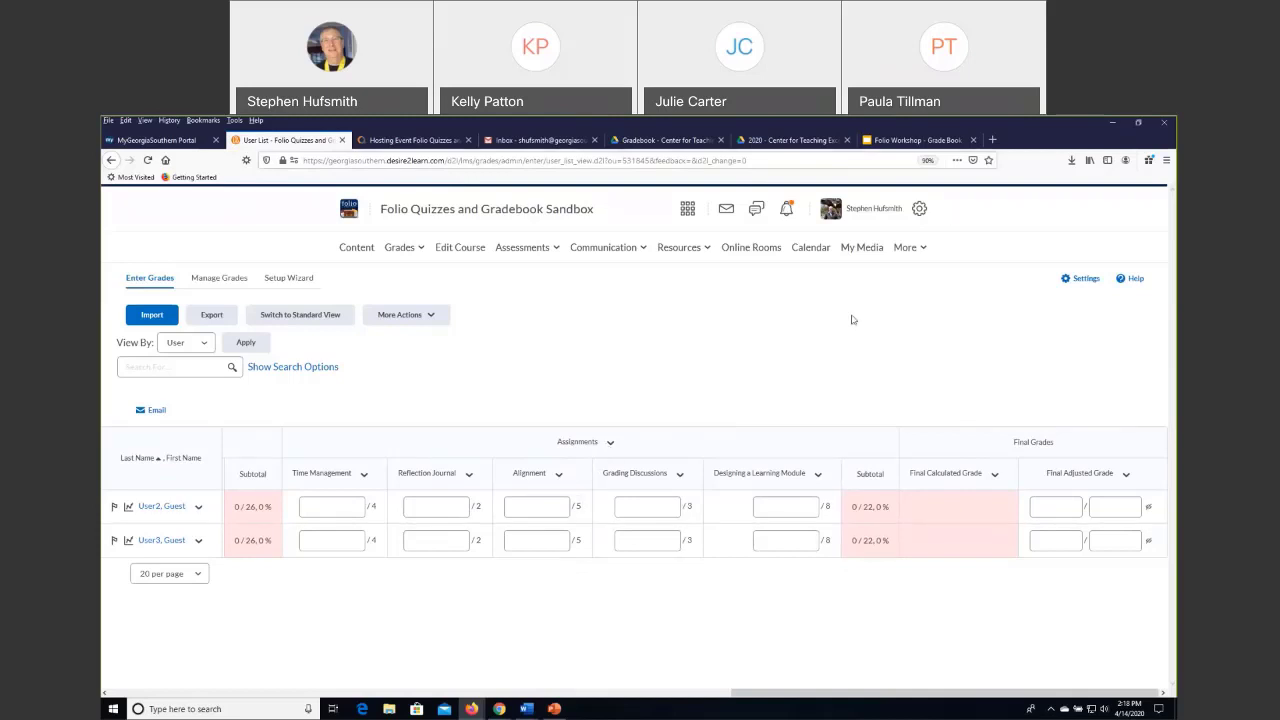
Switch to viewing the course as a student and open the student's Grades page.
click(872, 210)
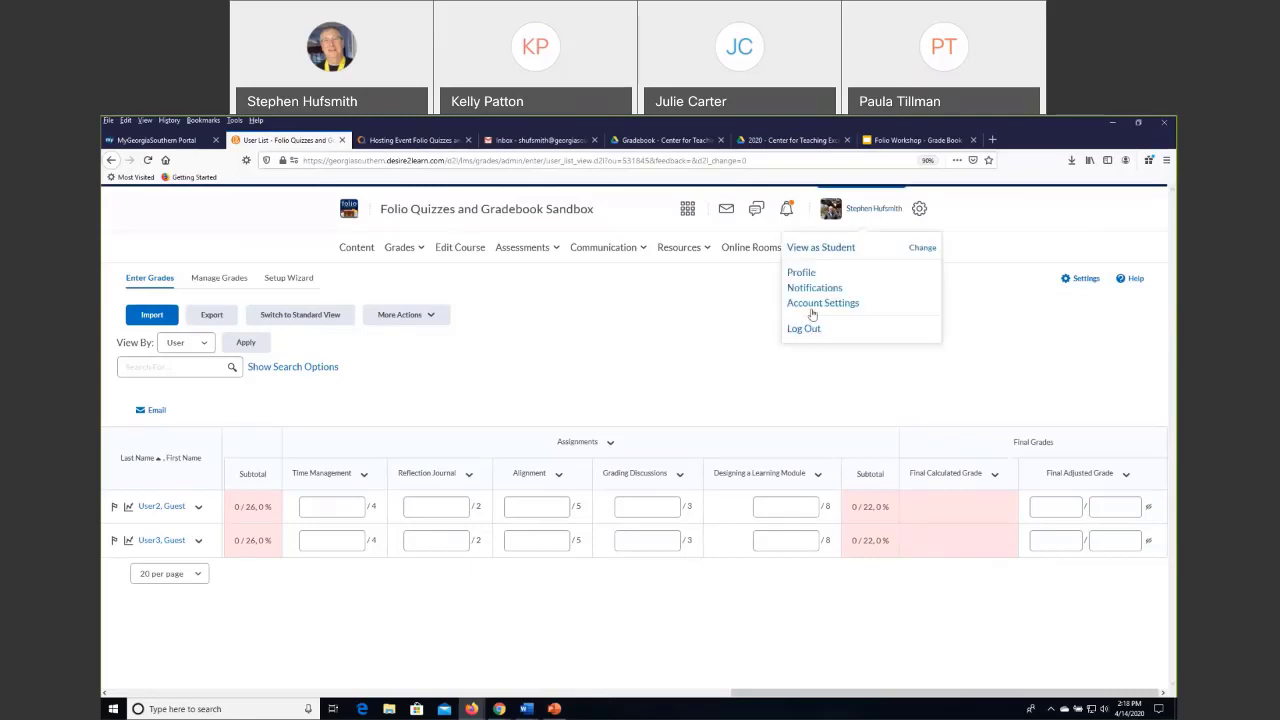
click(818, 252)
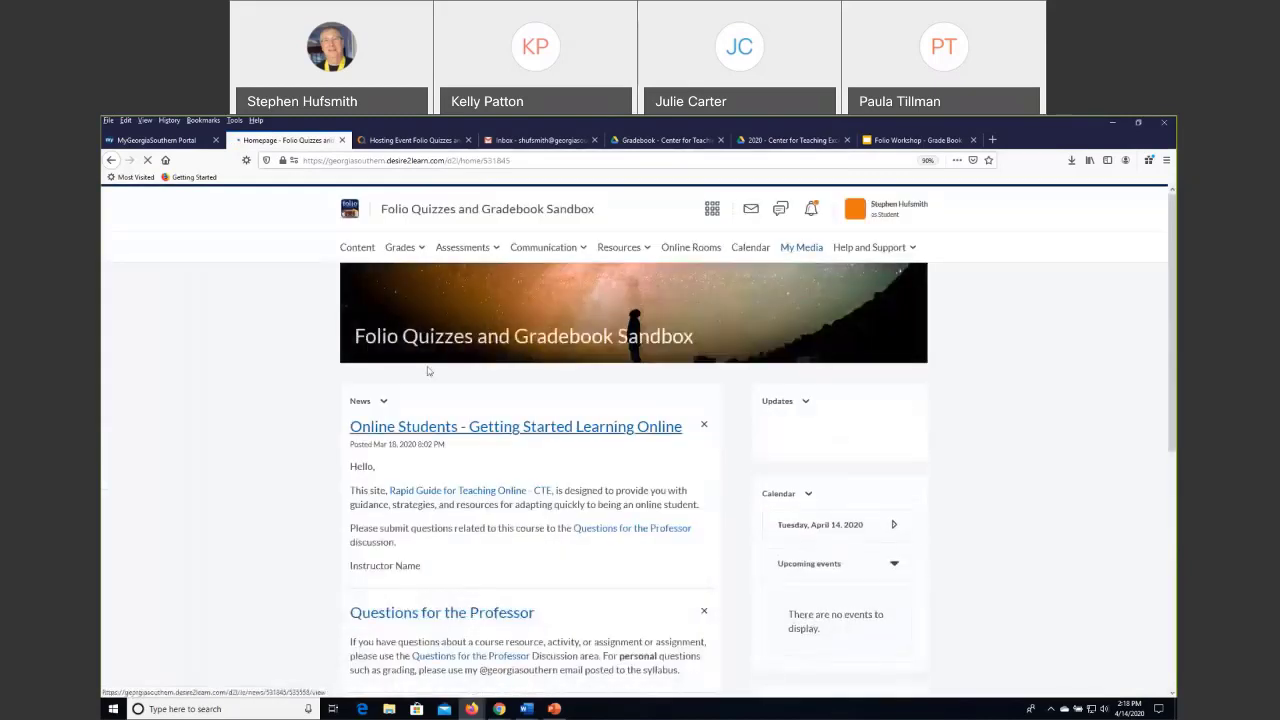
click(401, 253)
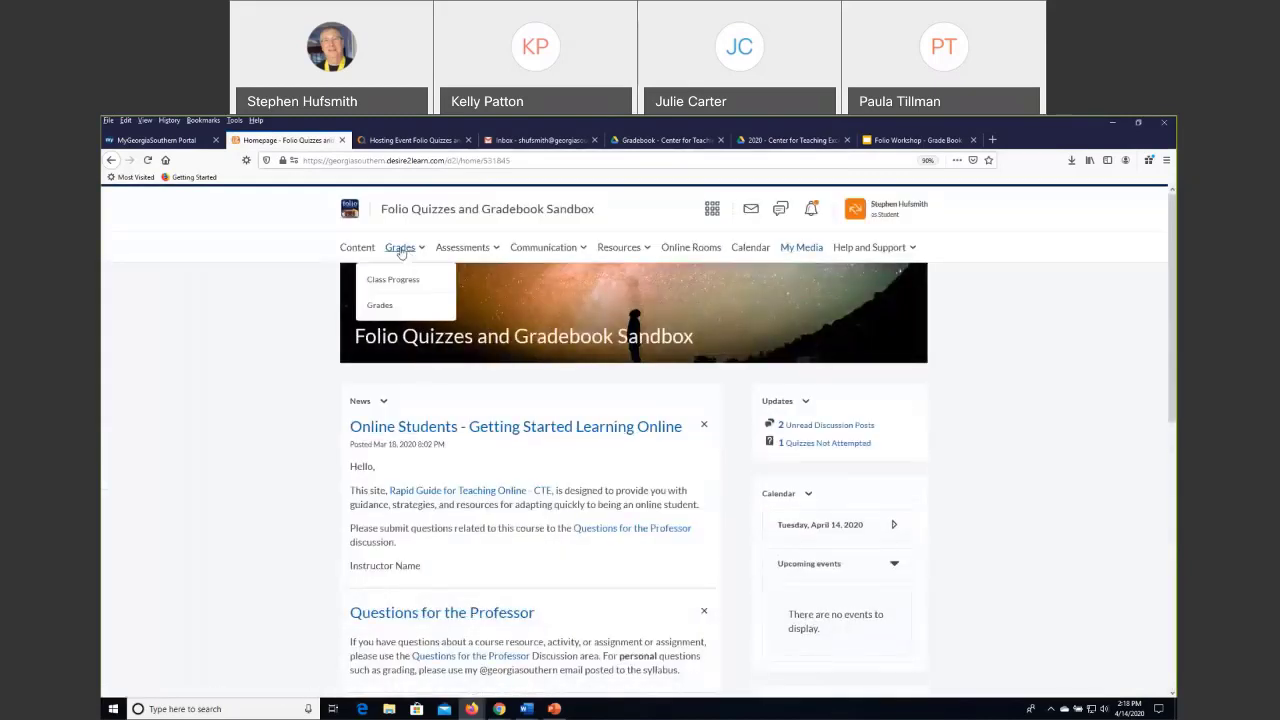
click(380, 305)
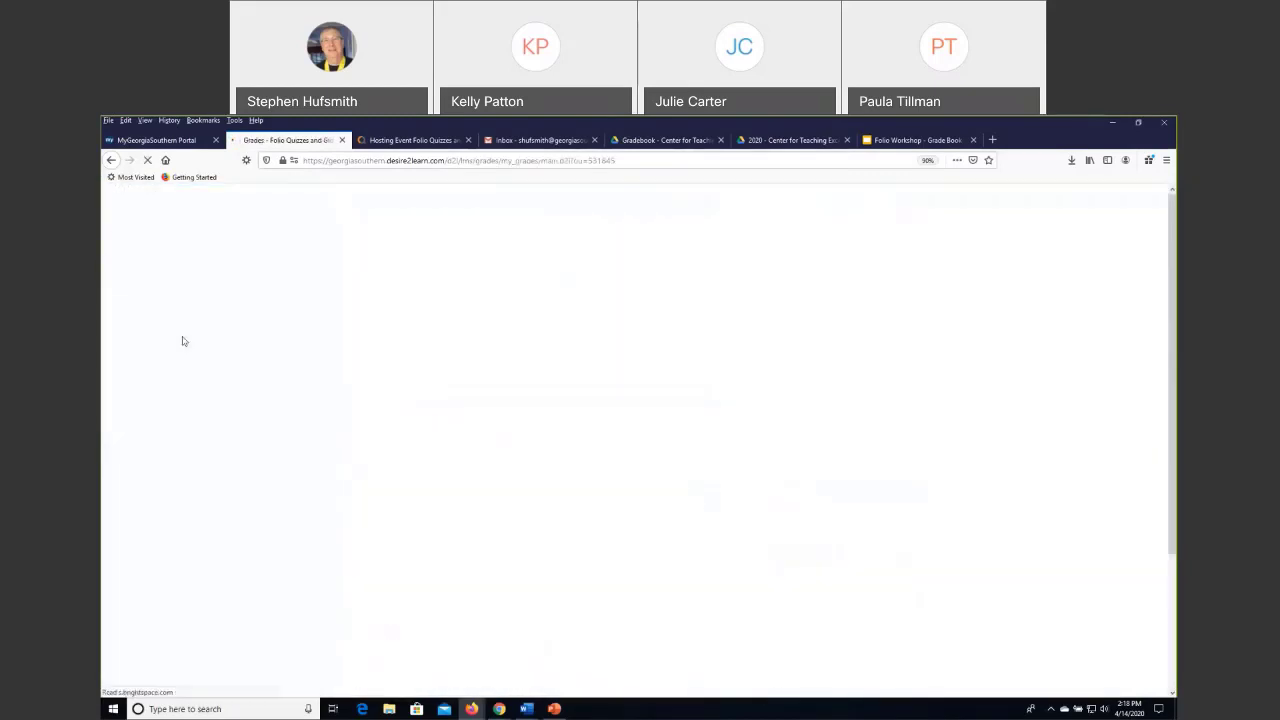
Examine the student's grade list for the discussions, quizzes and assignments, checking the Points and Grade columns, and reload the Grades page.
scroll(731, 395, down, 2)
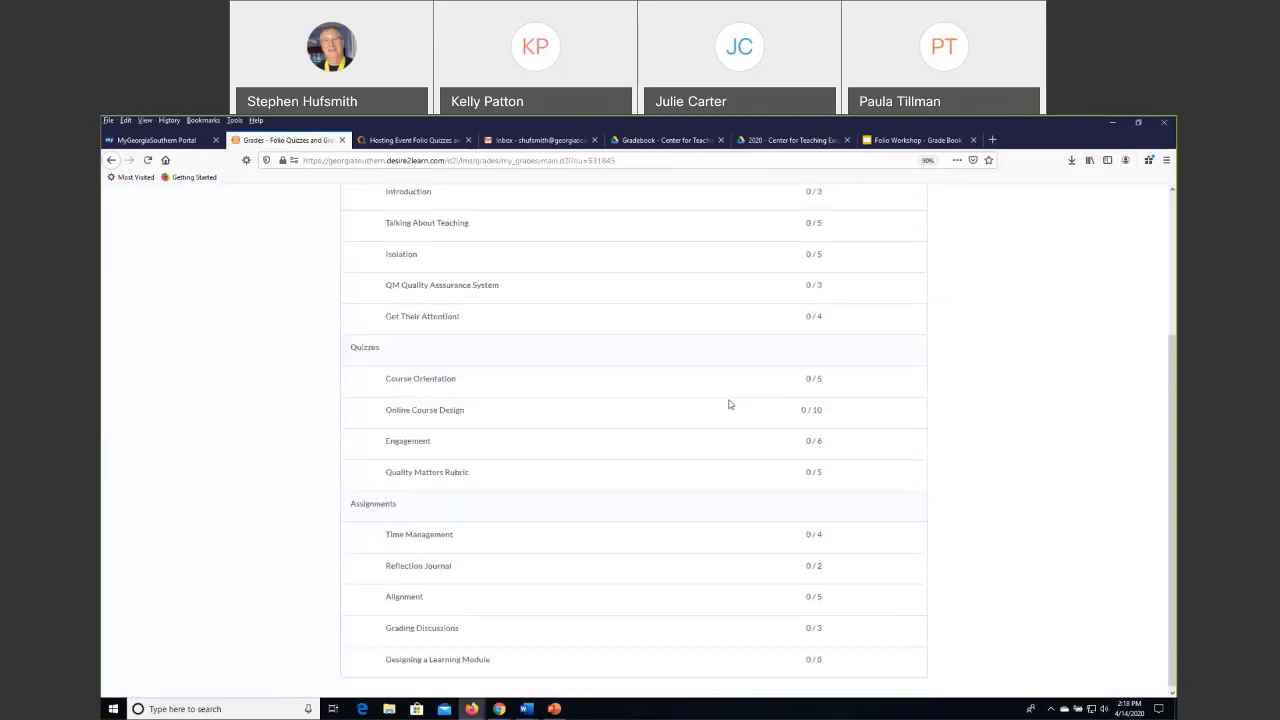
scroll(729, 403, up, 2)
scroll(684, 375, down, 1)
scroll(684, 375, down, 3)
scroll(684, 375, up, 4)
scroll(684, 375, down, 5)
scroll(597, 569, up, 3)
scroll(600, 566, down, 3)
scroll(560, 530, up, 3)
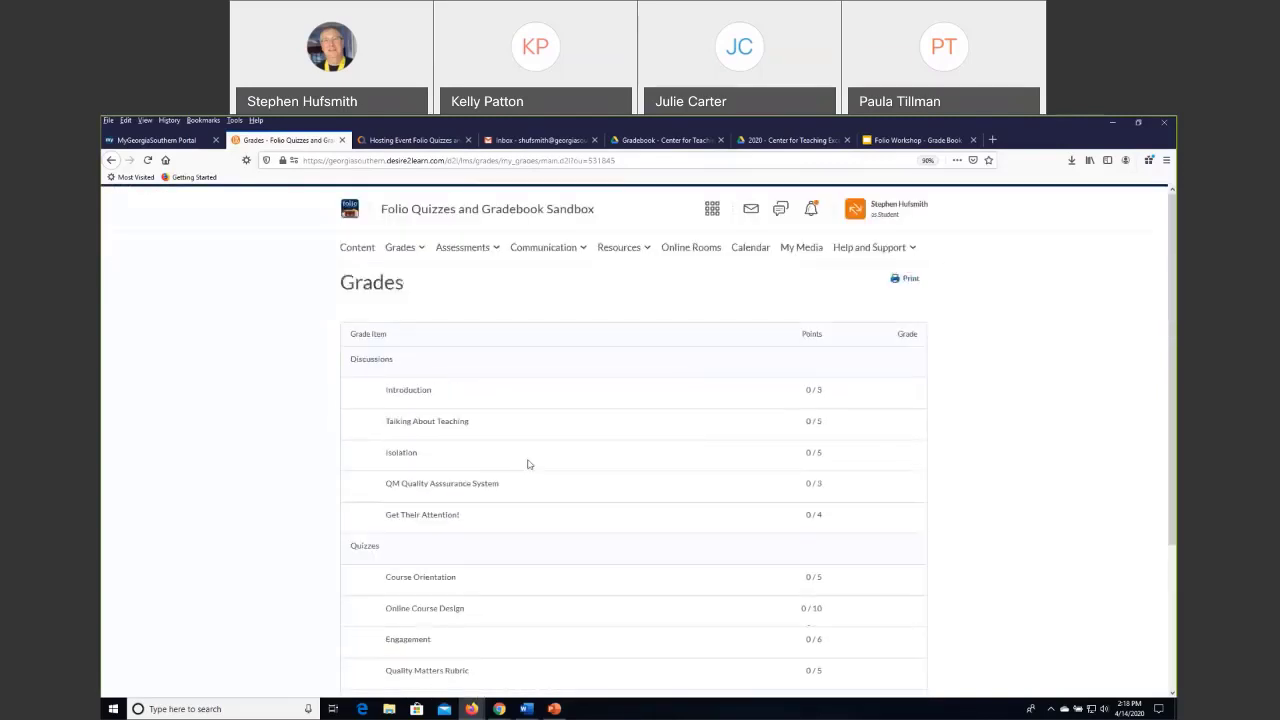
scroll(720, 400, down, 1)
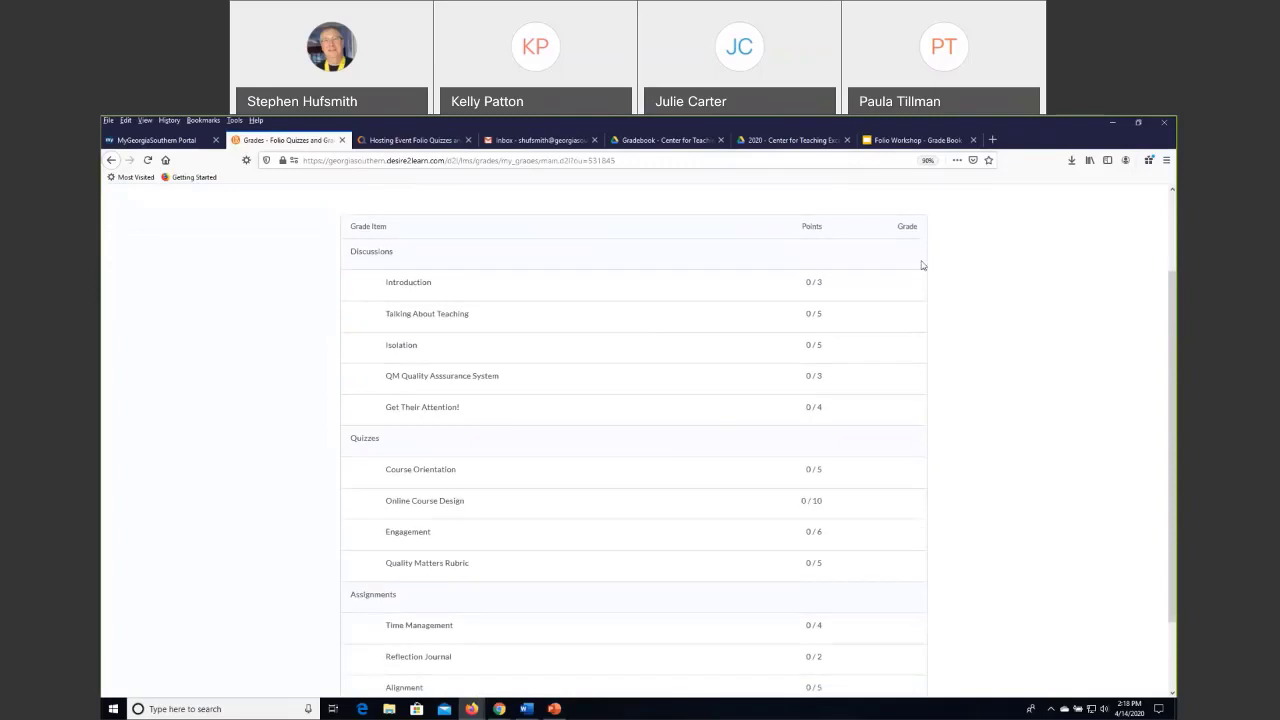
drag(872, 501, 867, 561)
click(500, 329)
scroll(196, 335, up, 1)
scroll(200, 329, up, 1)
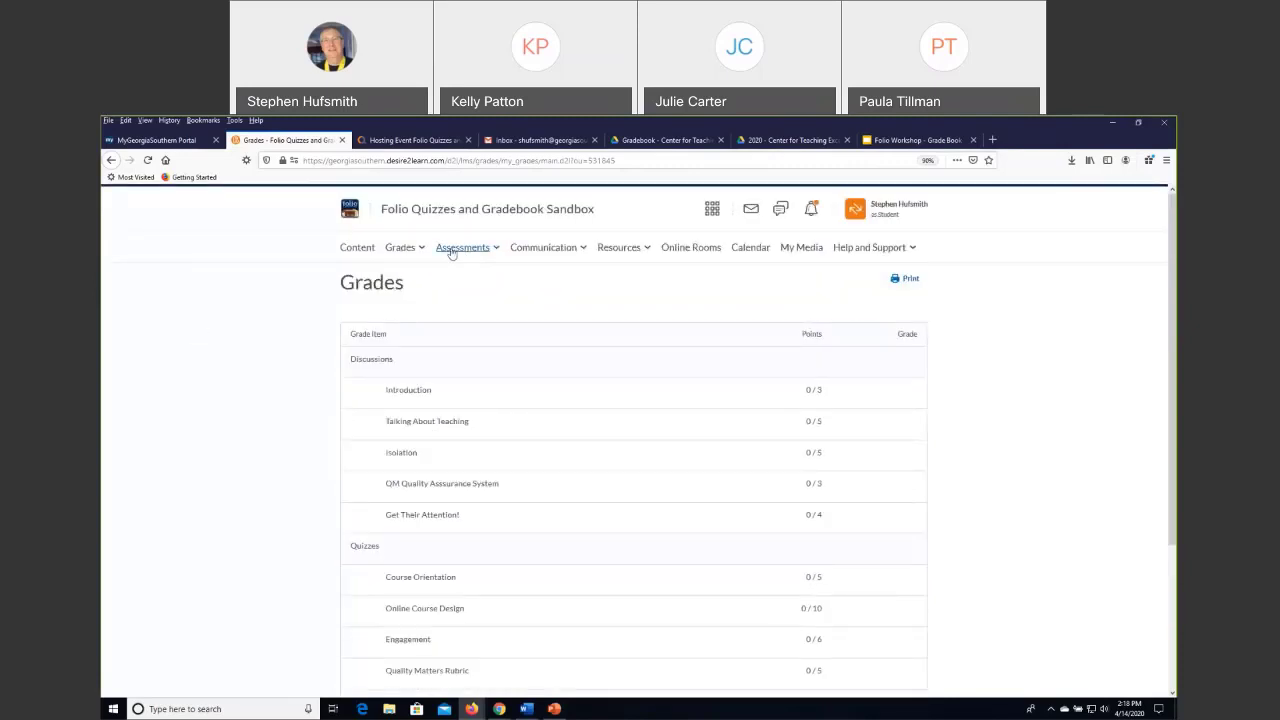
click(403, 251)
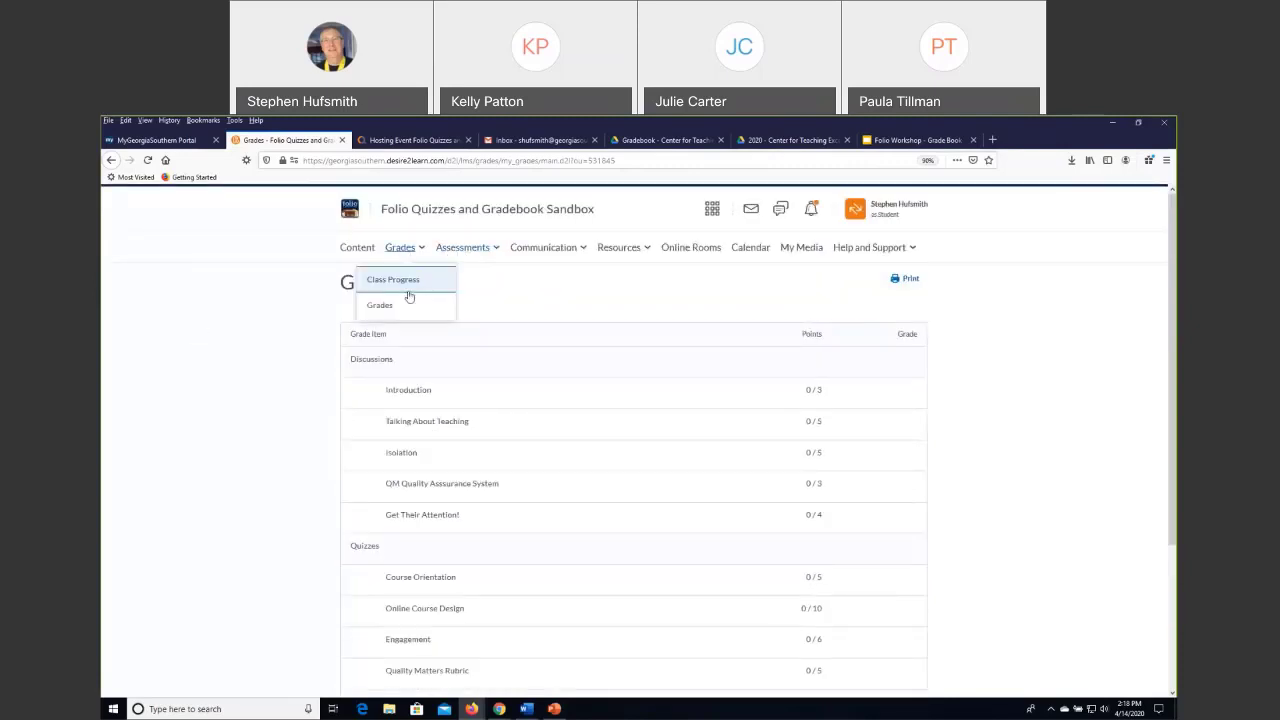
click(387, 311)
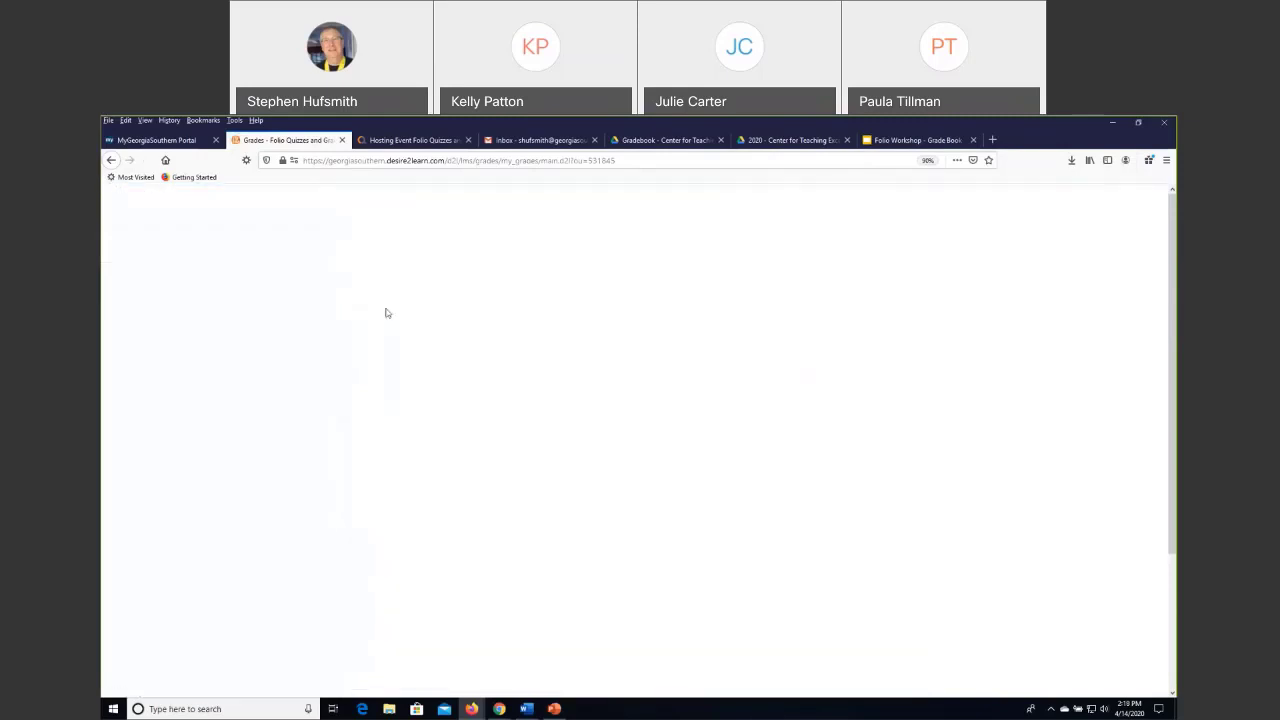
Leave the student view and open the instructor's Grades list again.
click(870, 207)
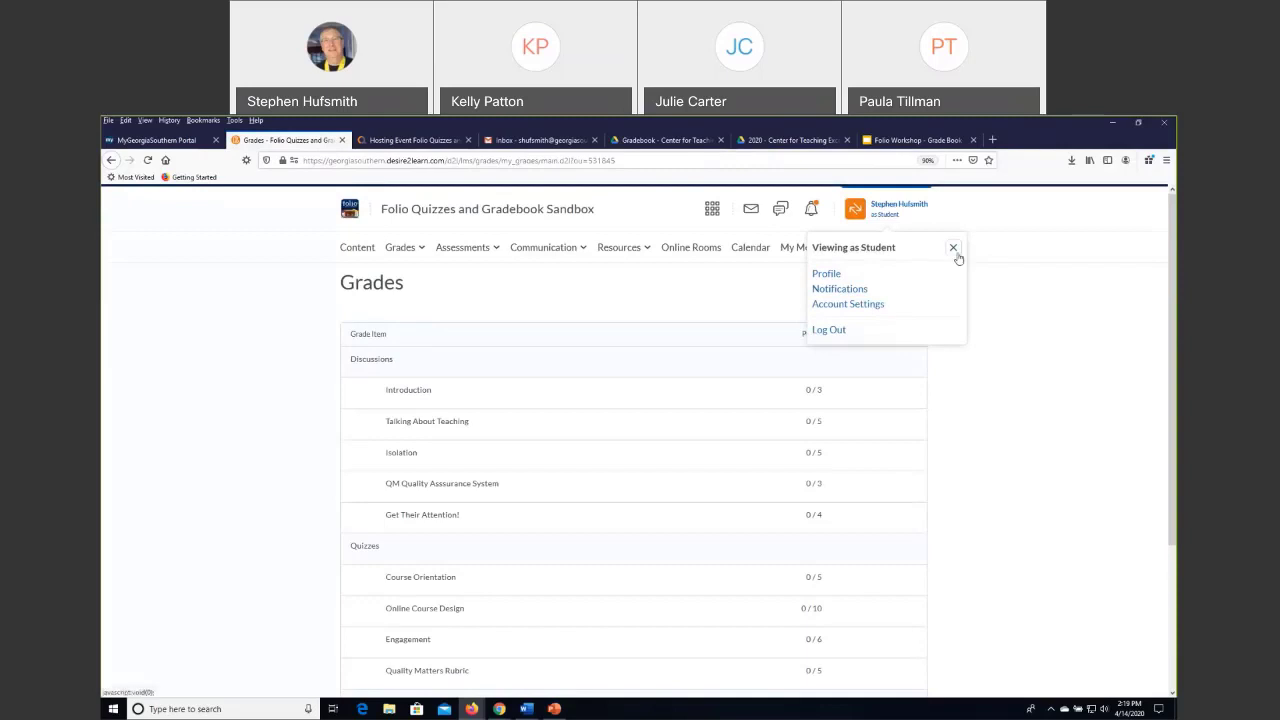
click(953, 248)
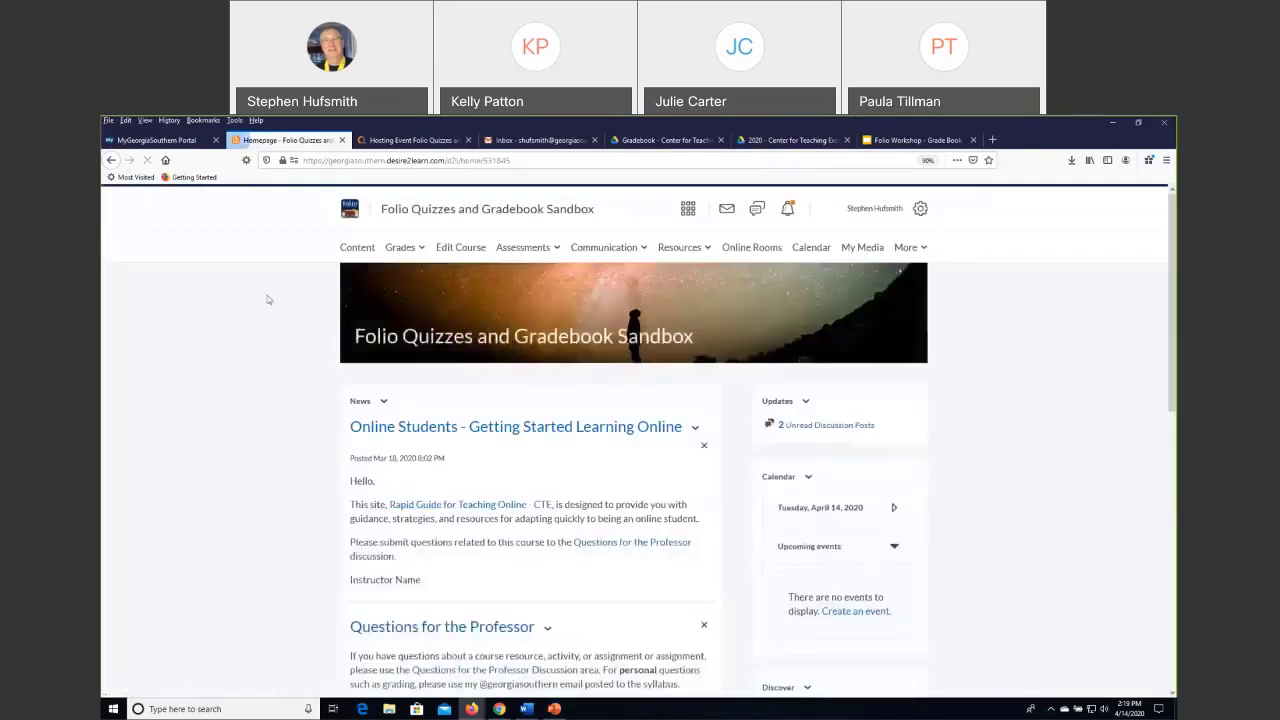
click(398, 248)
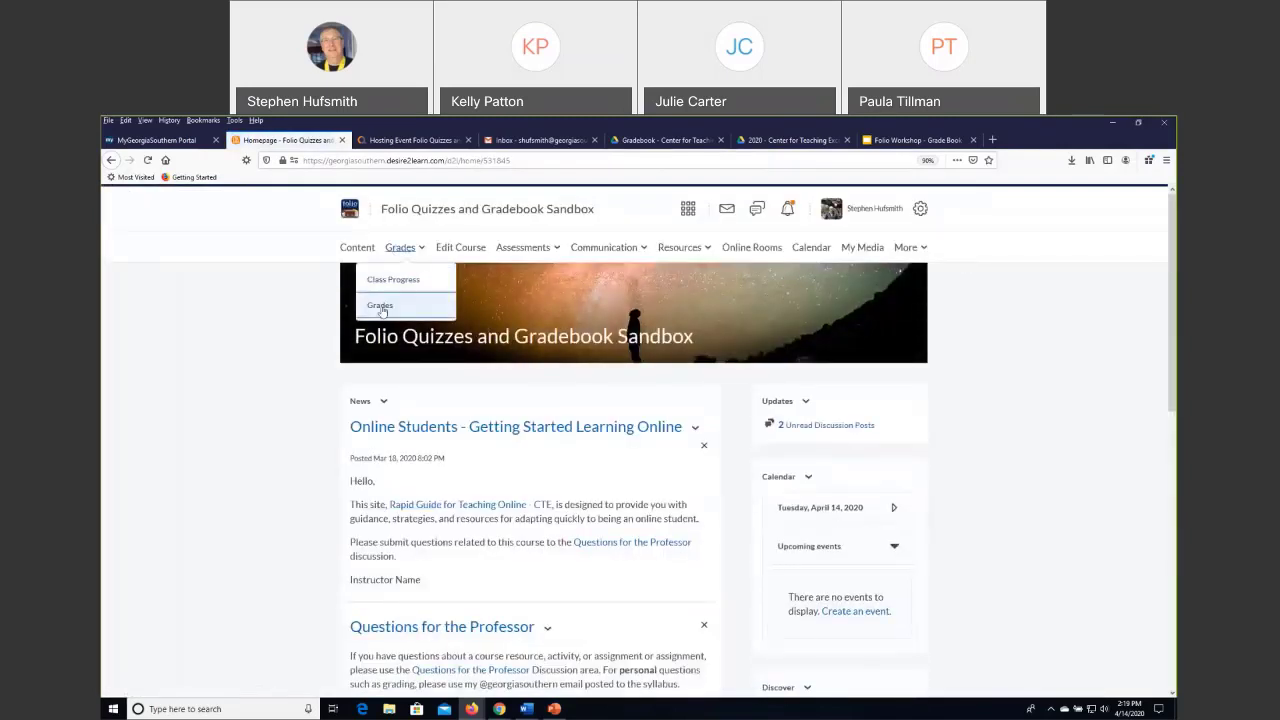
click(381, 310)
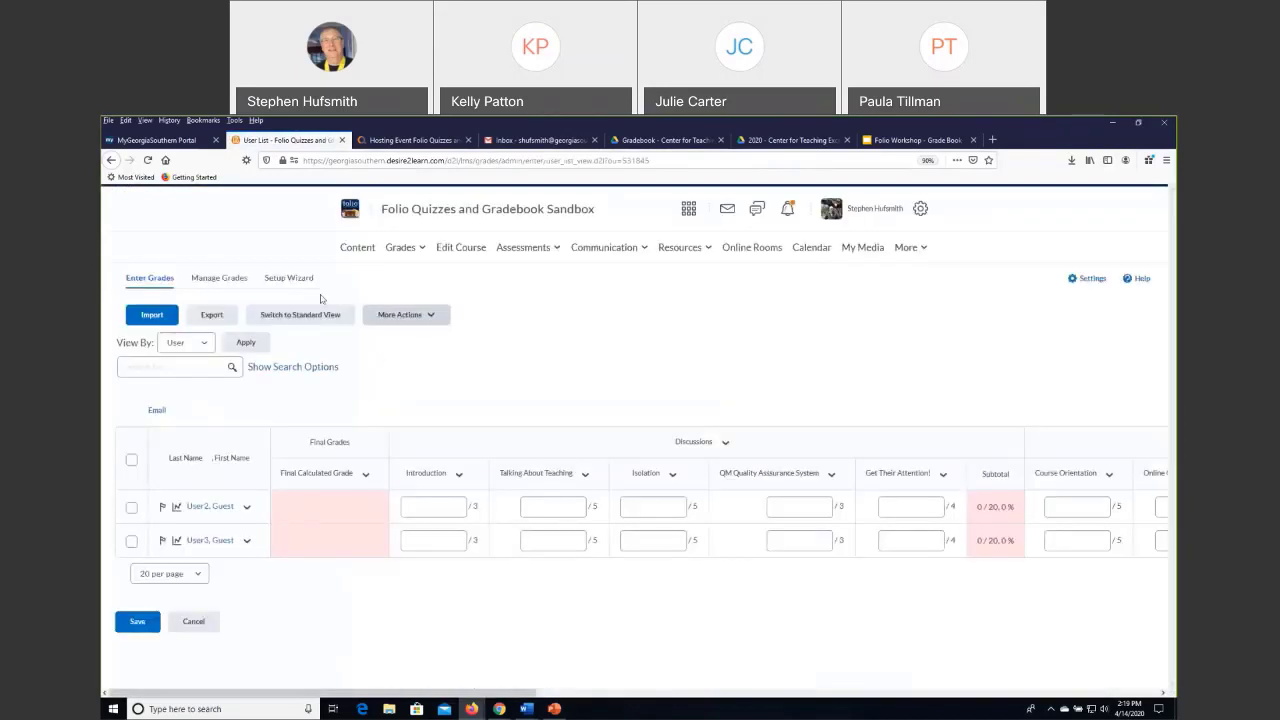
Restart the Grades Setup Wizard and advance to Student View Display Options, keeping Points, Adjusted Final Grade, ungraded items as 0, Percentage and 2 decimals.
click(290, 280)
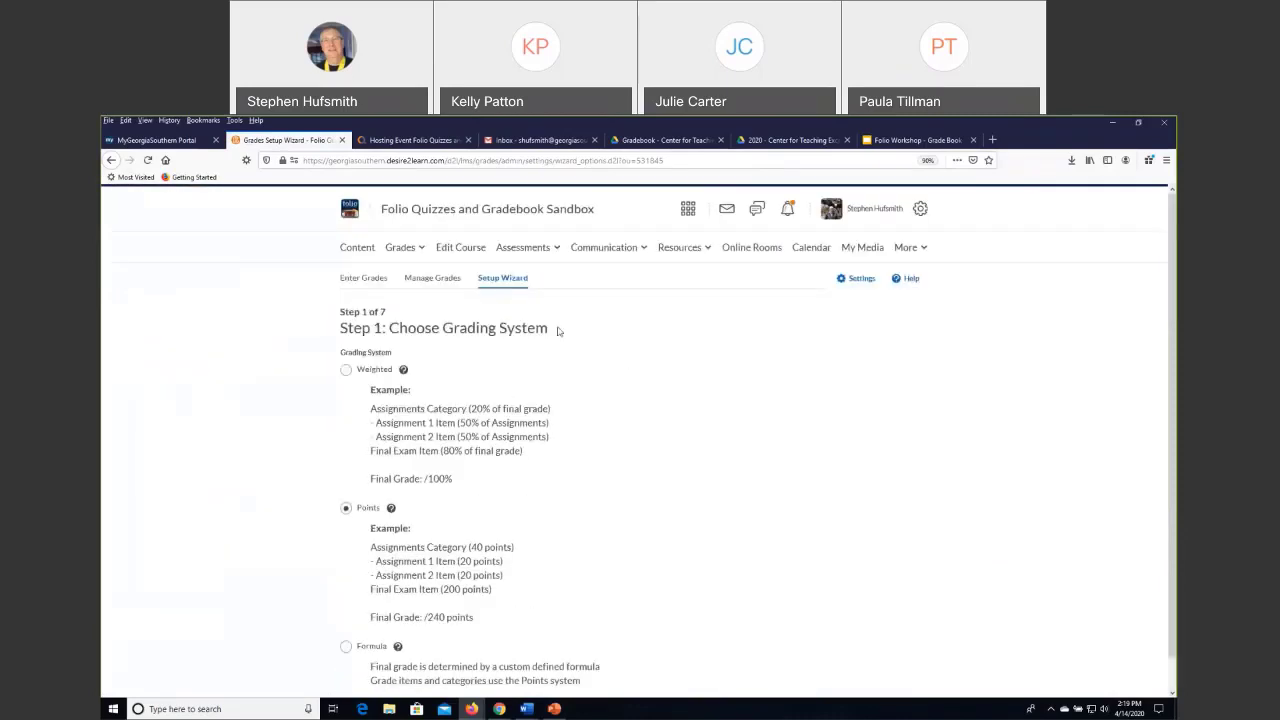
scroll(620, 480, down, 1)
click(372, 681)
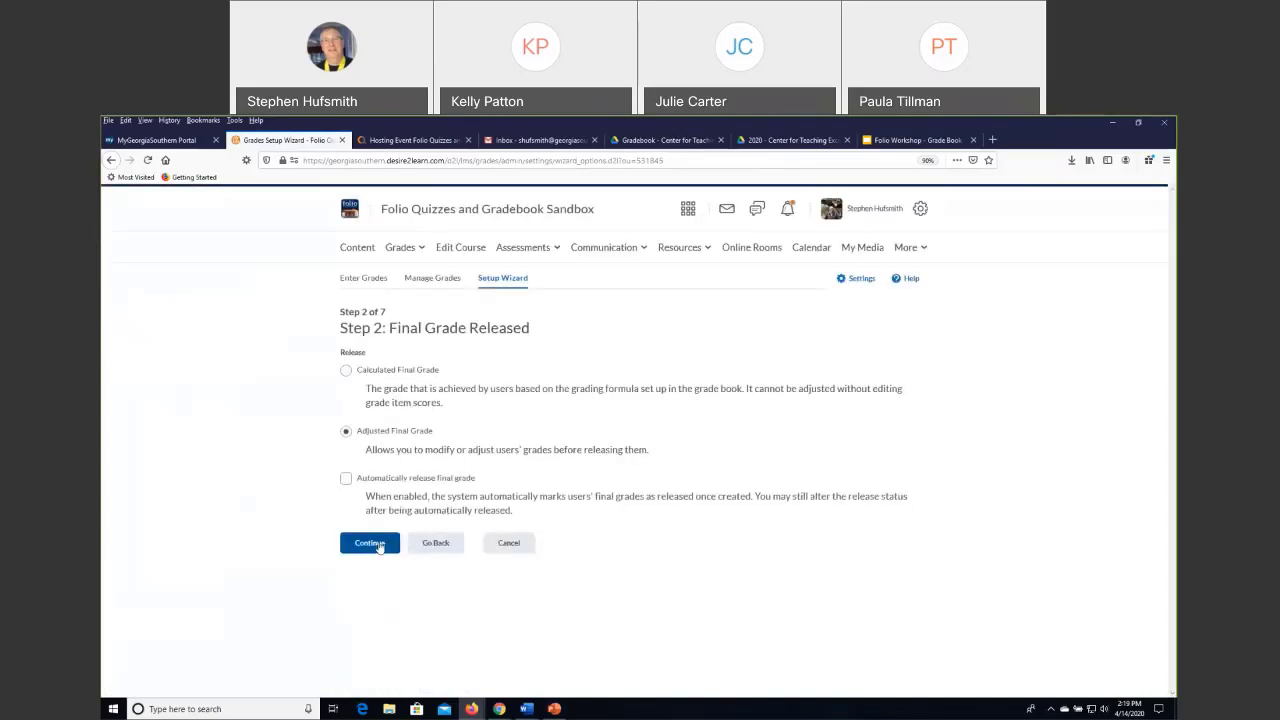
click(372, 543)
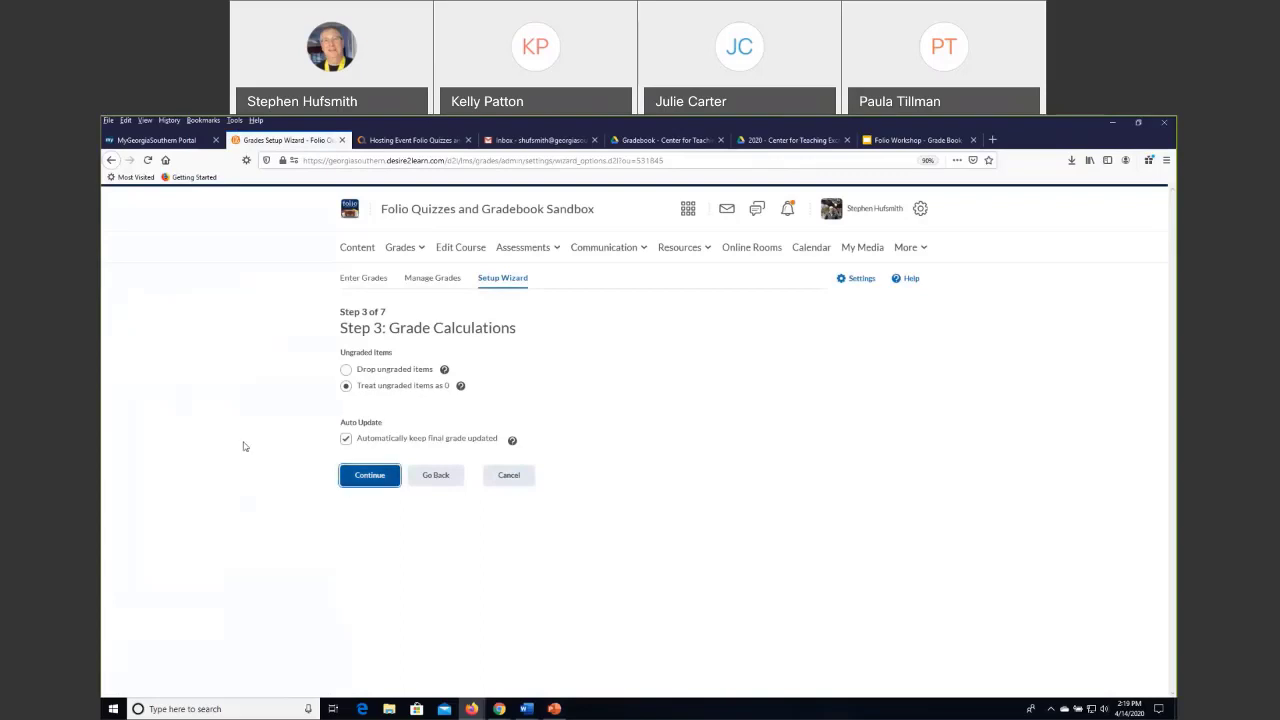
key(Return)
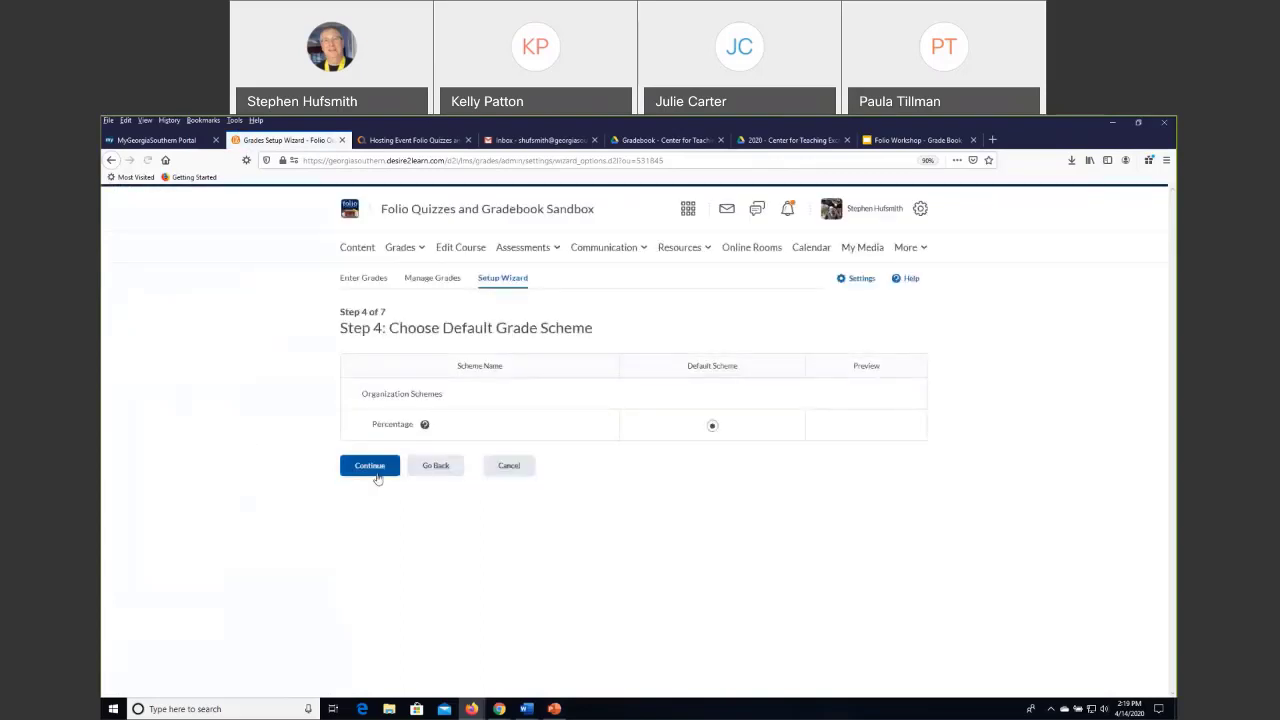
click(377, 474)
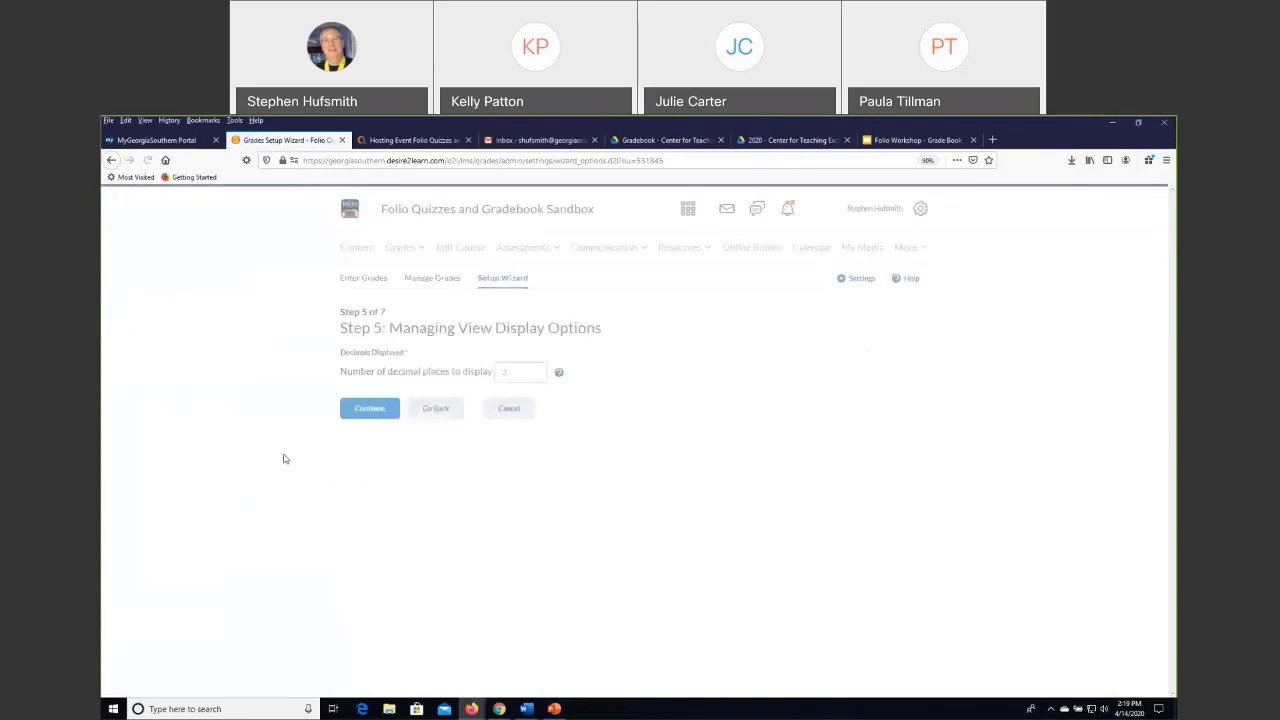
key(Return)
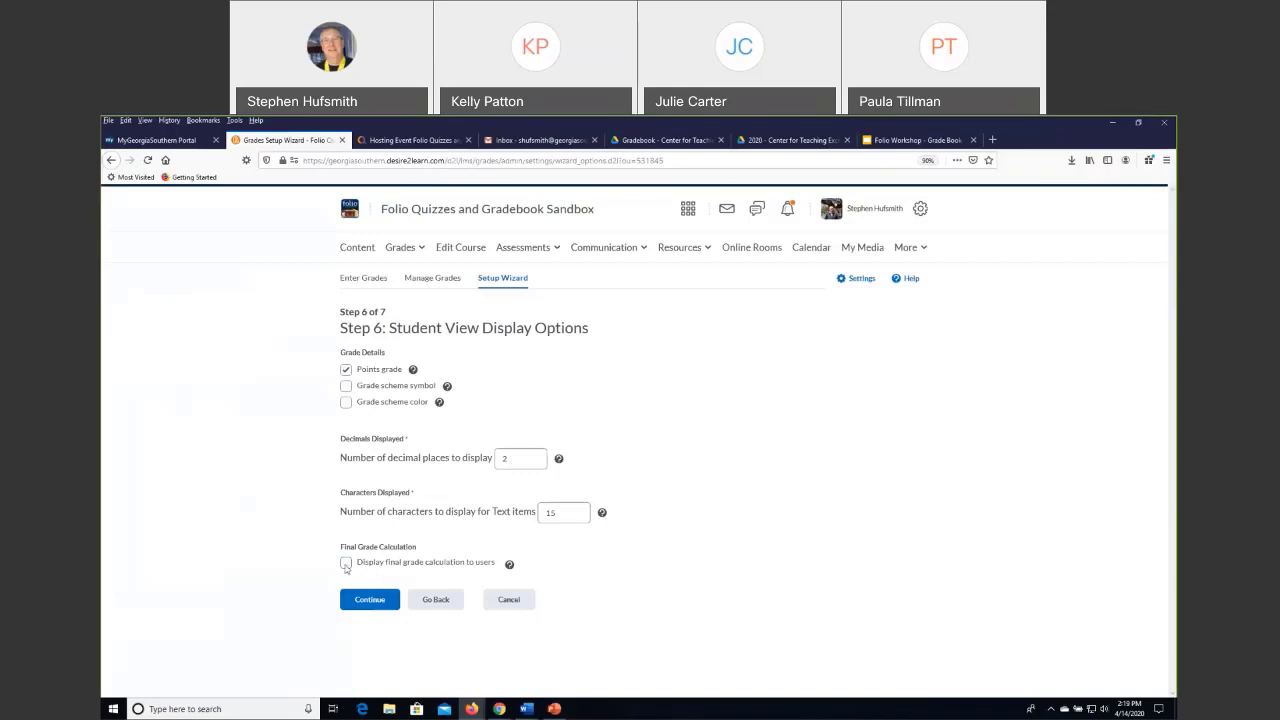
Enable displaying the final grade calculation to users, review the Grades Setup Summary, and leave the wizard for the list of grade items.
click(346, 564)
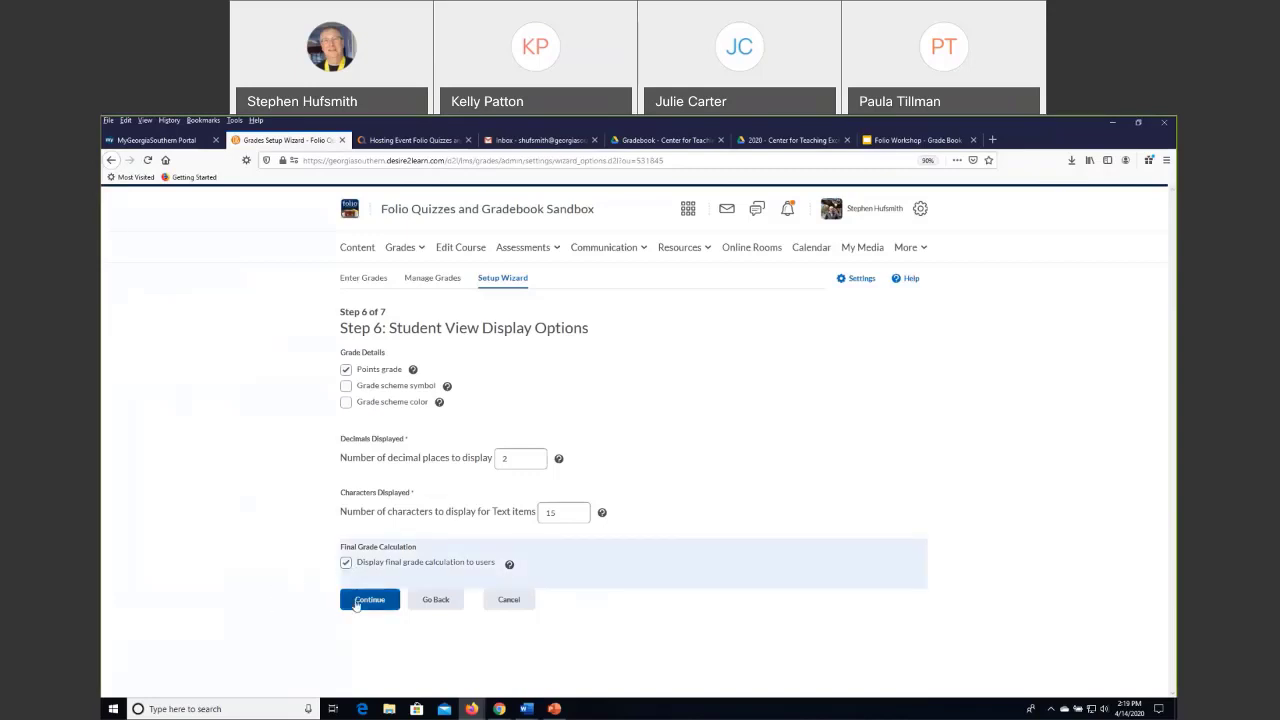
click(356, 604)
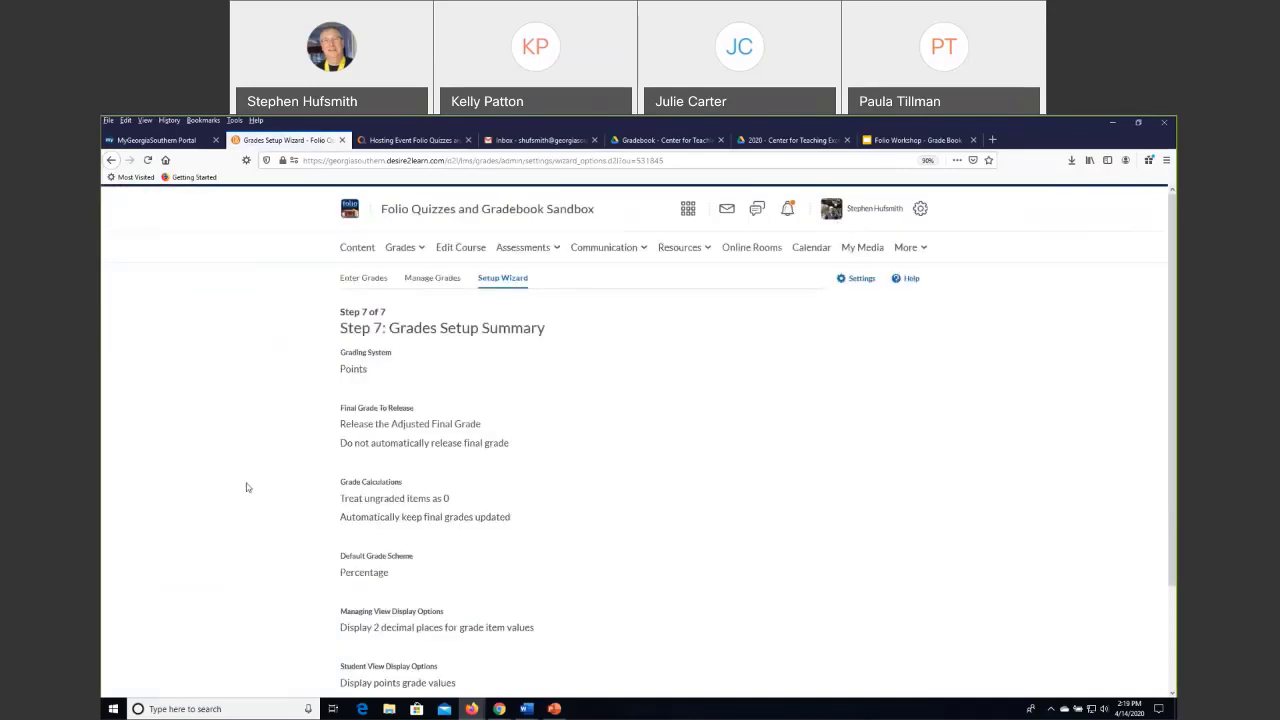
scroll(248, 487, down, 3)
scroll(249, 487, up, 3)
click(428, 280)
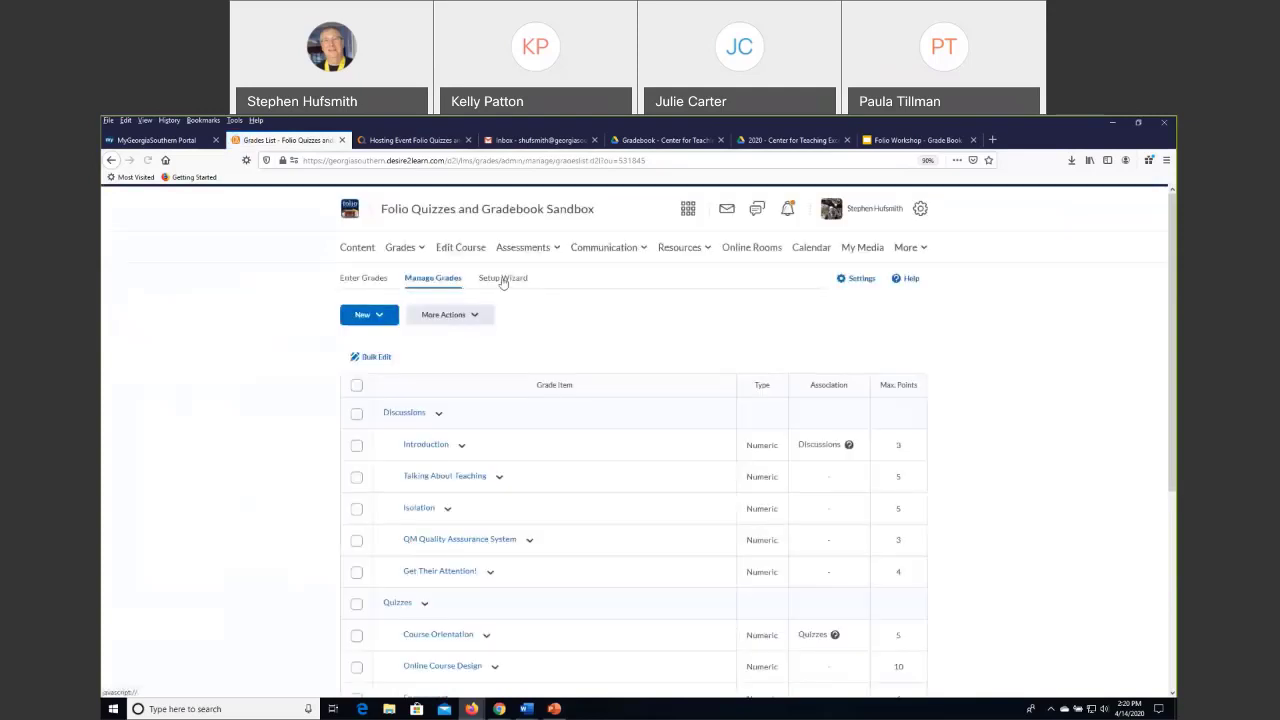
Run the Grades Setup Wizard again up to Student View Display Options, keeping the existing choices in the first five steps.
click(503, 280)
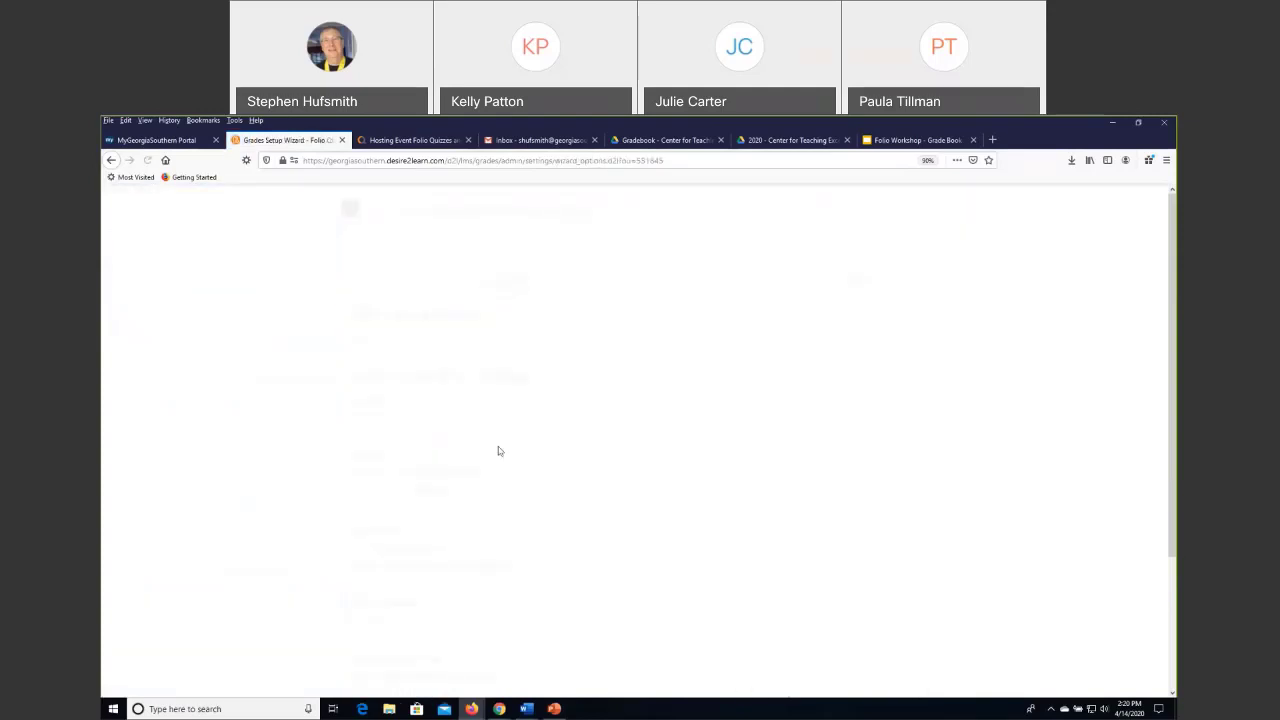
click(362, 682)
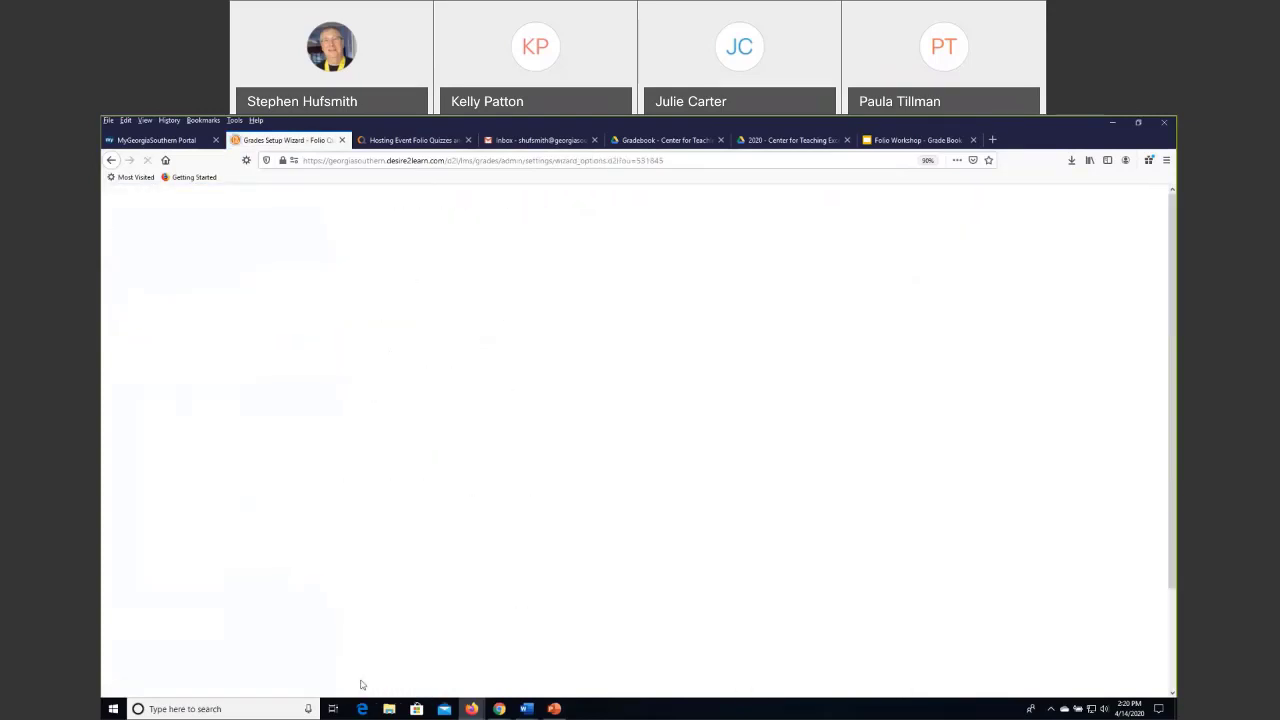
scroll(362, 686, down, 1)
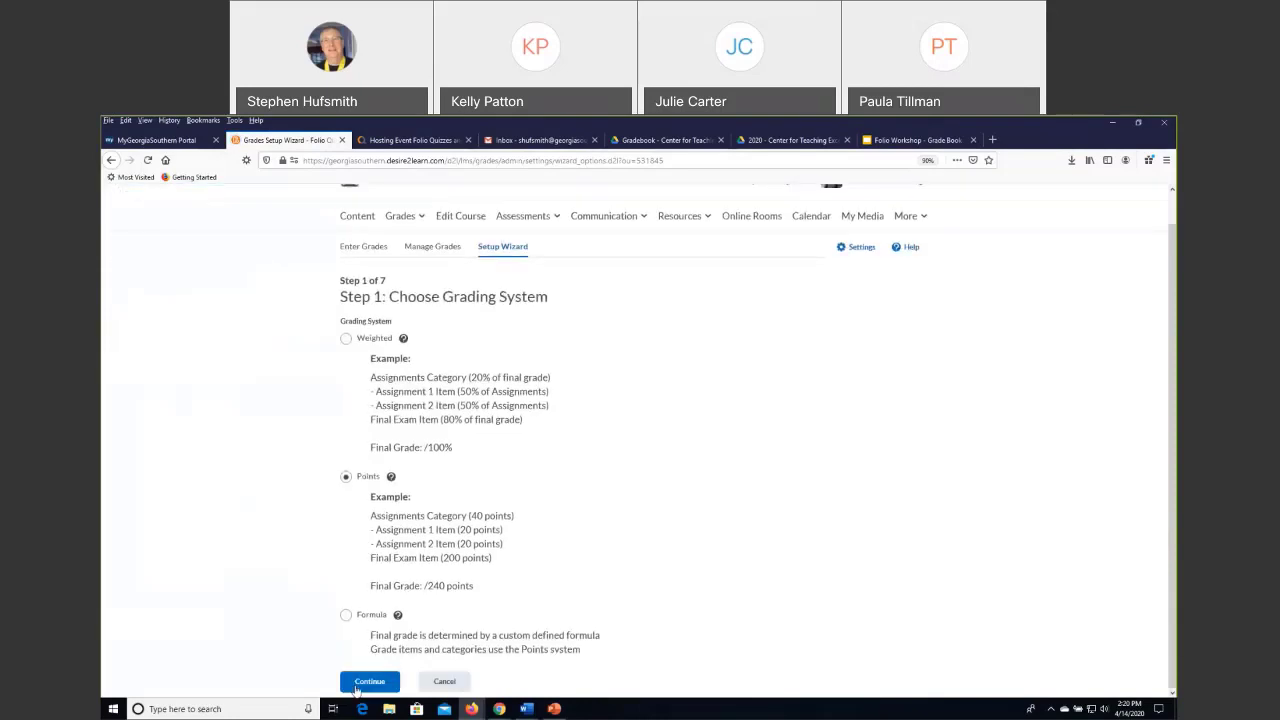
click(368, 684)
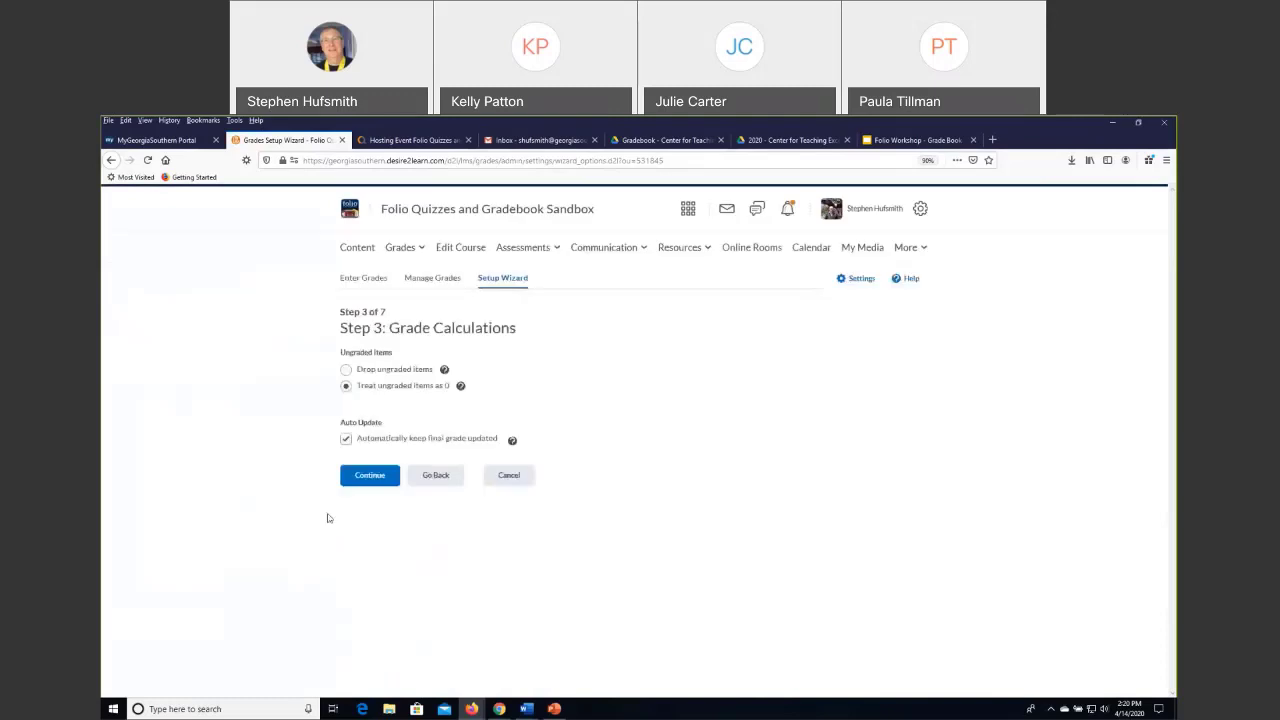
click(366, 477)
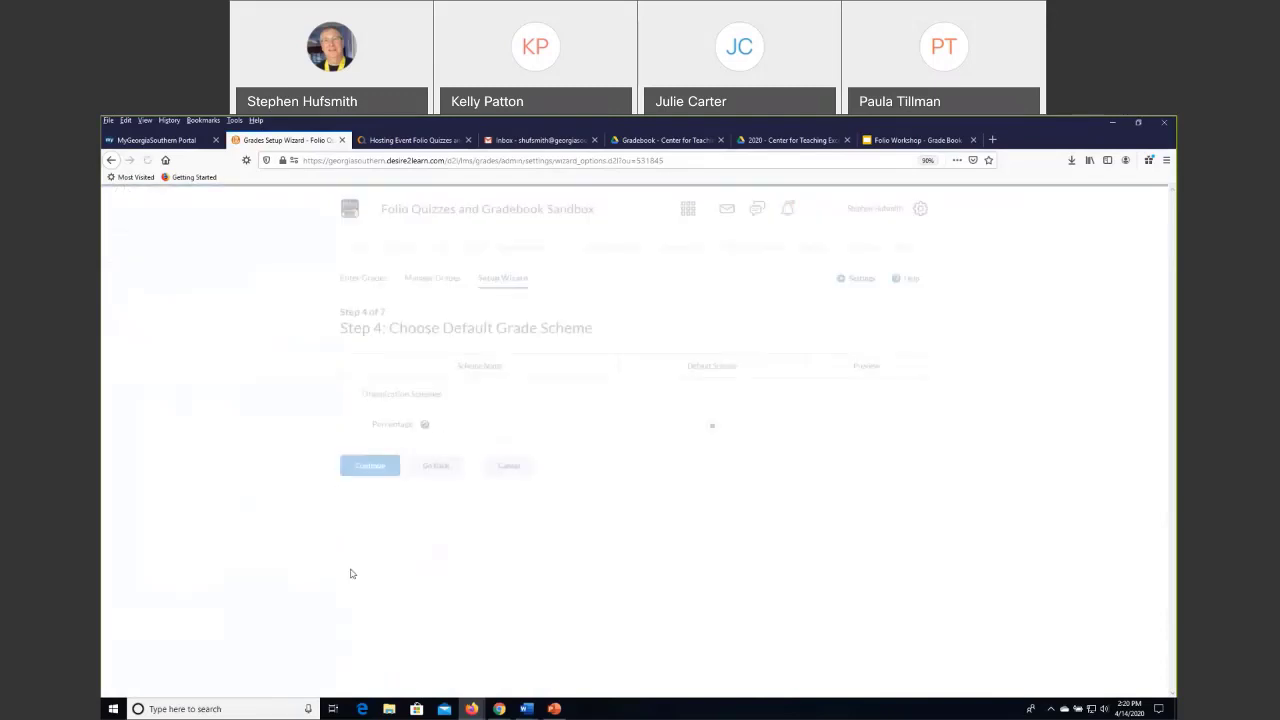
click(373, 466)
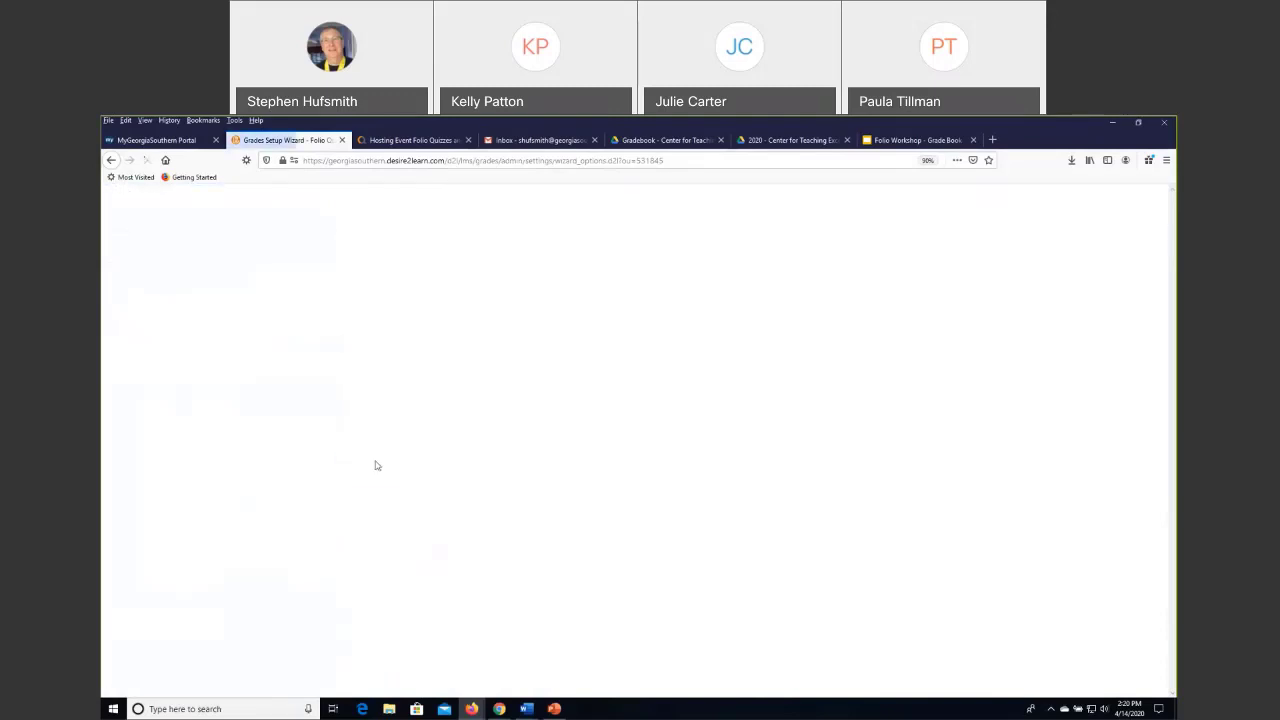
click(361, 418)
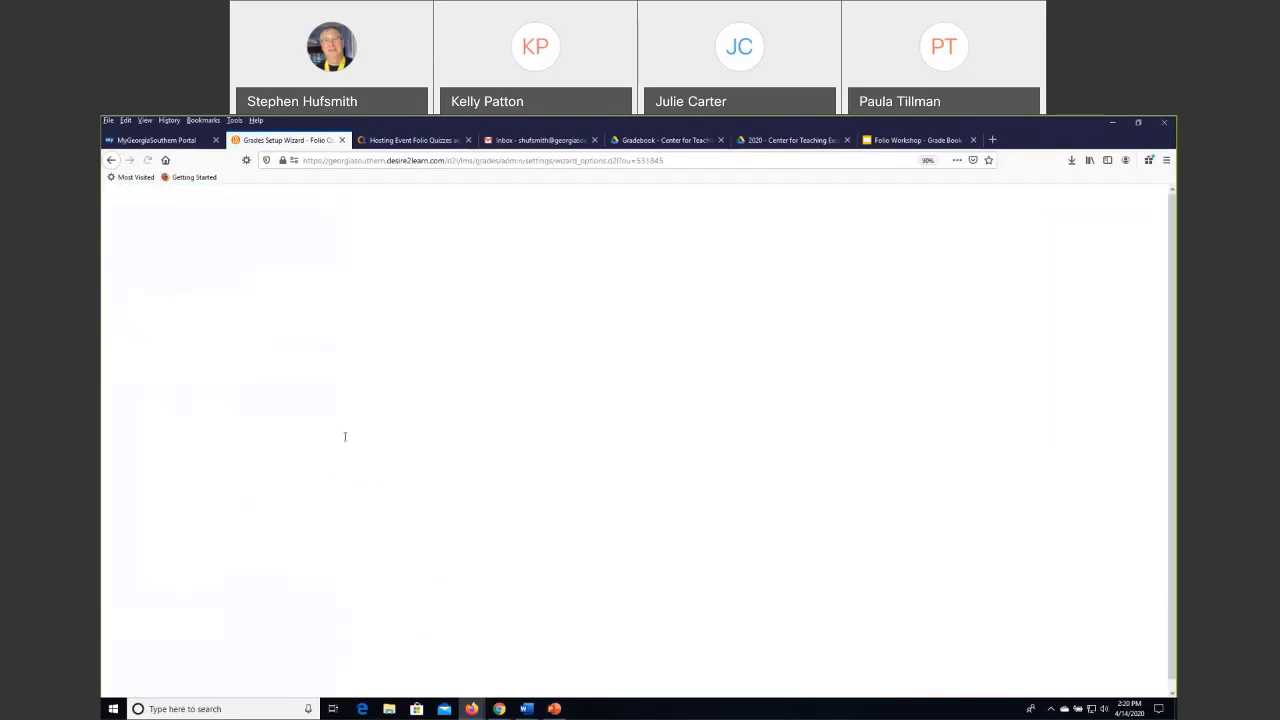
Turn on displaying the final grade calculation to users and finish the grade book setup.
click(346, 562)
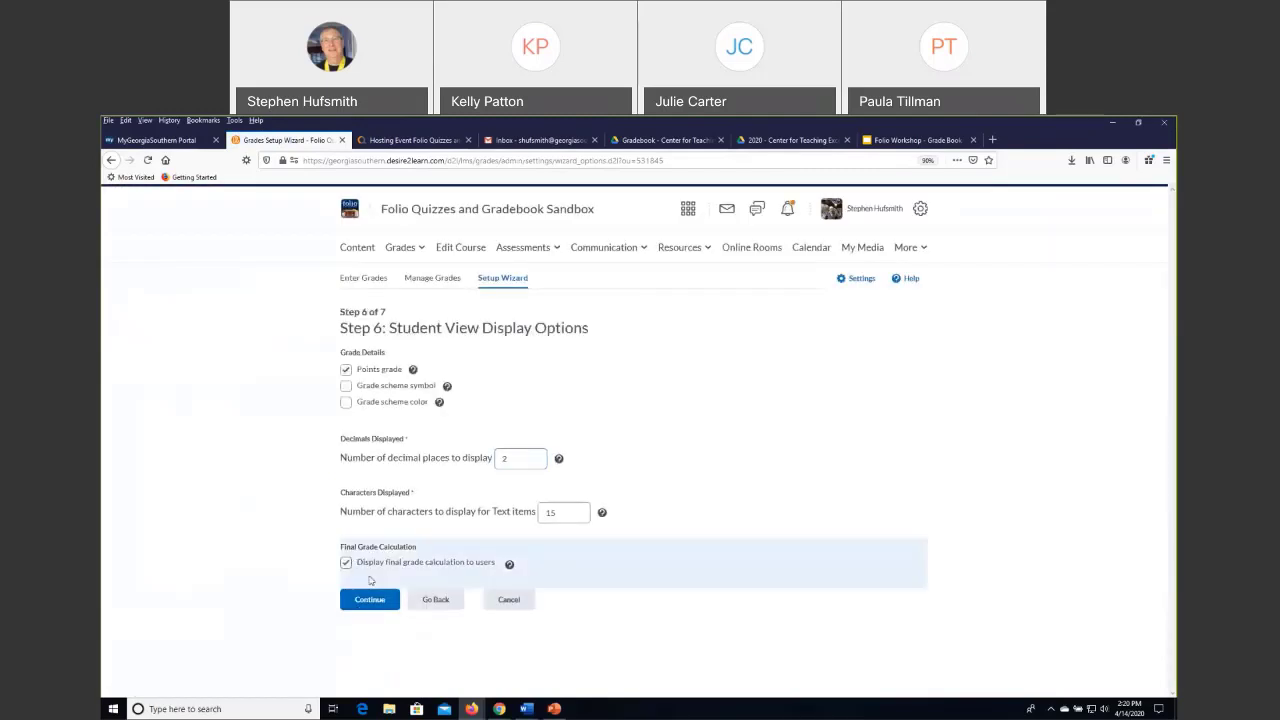
click(365, 599)
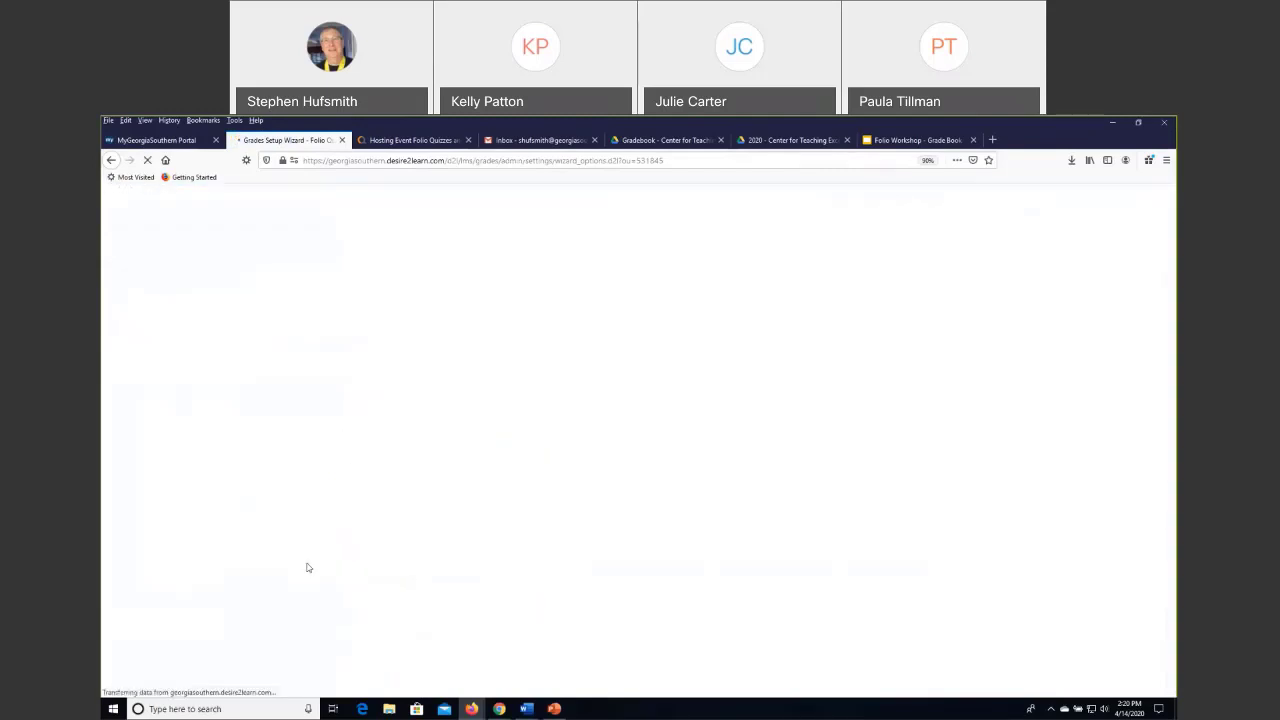
scroll(407, 601, down, 3)
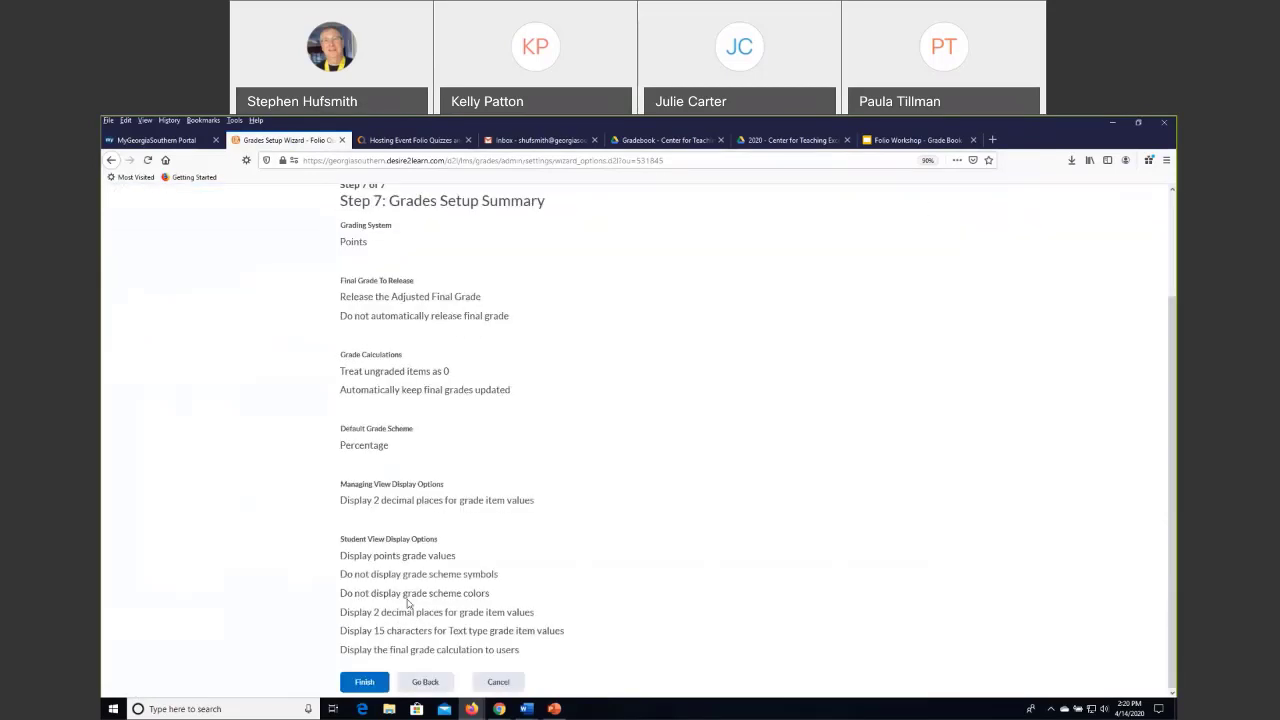
click(364, 681)
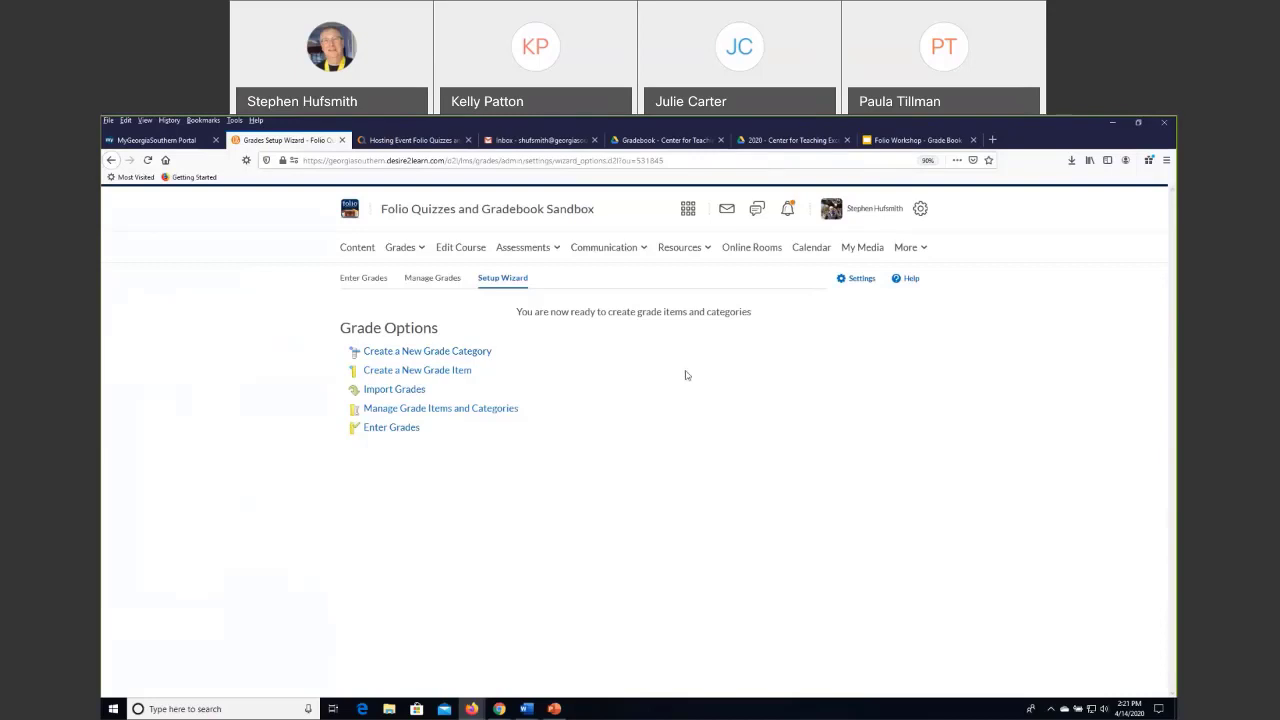
View the grade item types for a new item, return to the wizard's start page and review the Current Grade Book Settings.
click(450, 377)
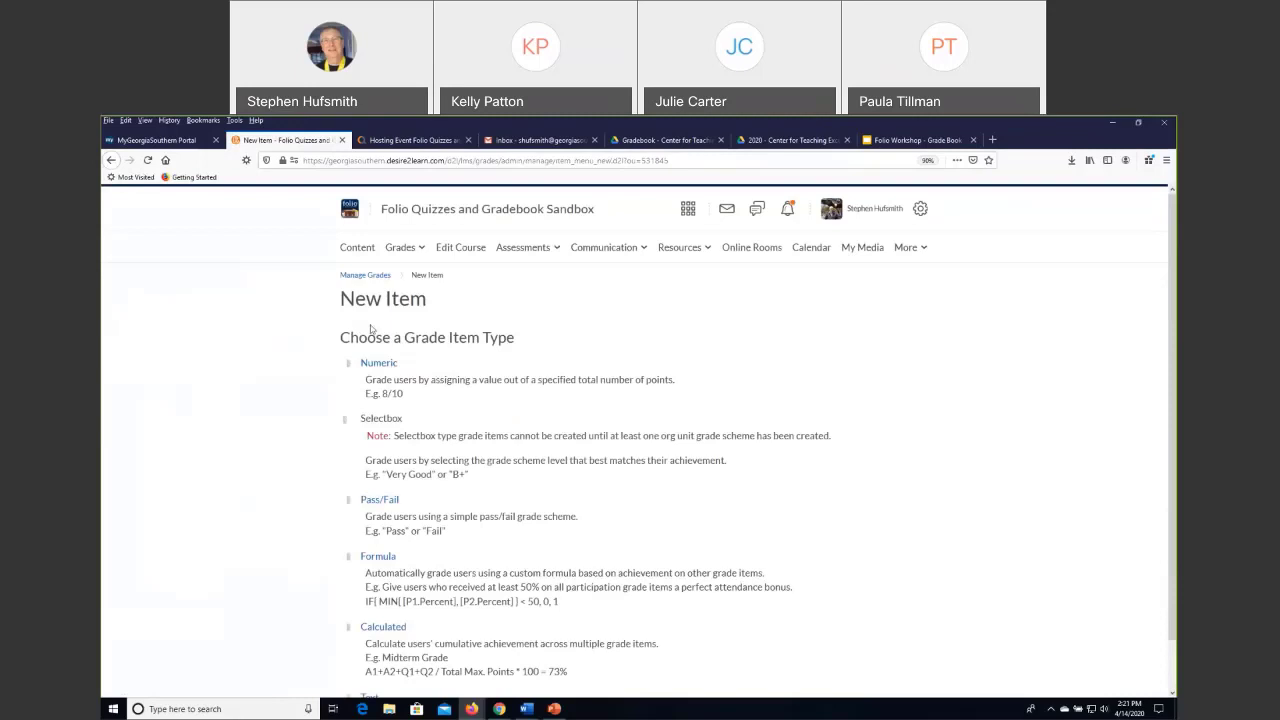
click(112, 160)
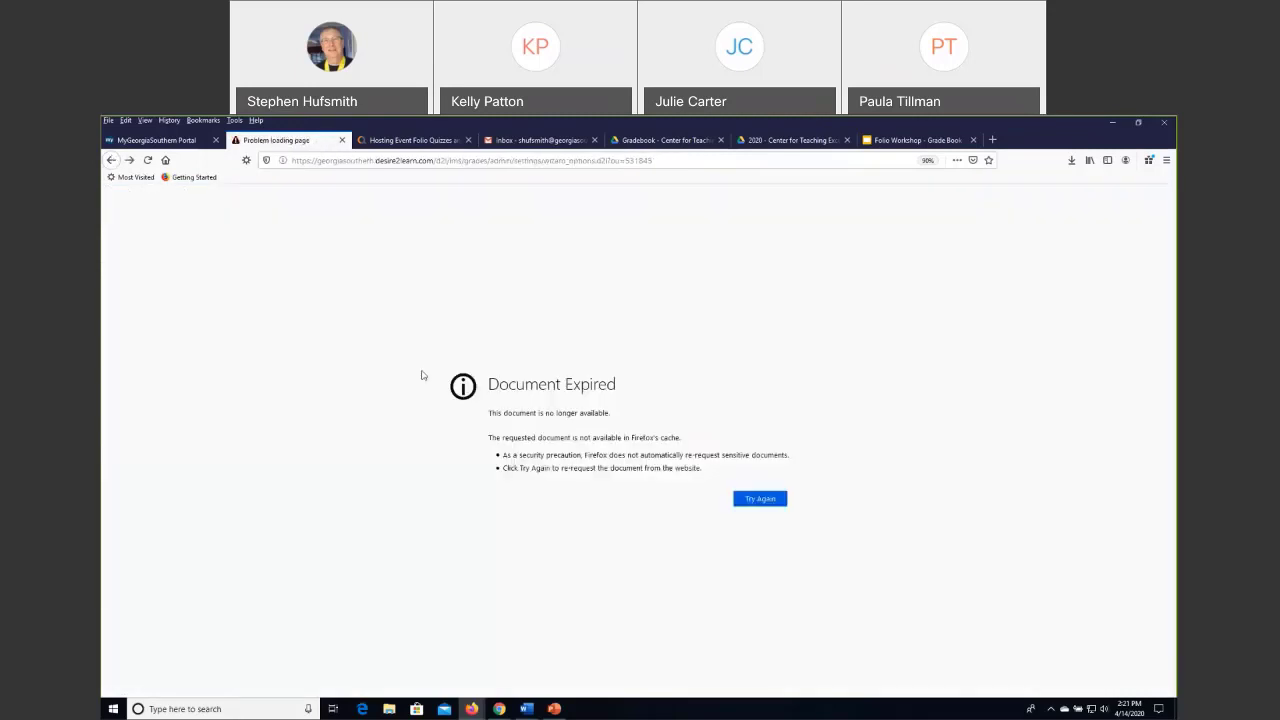
click(147, 160)
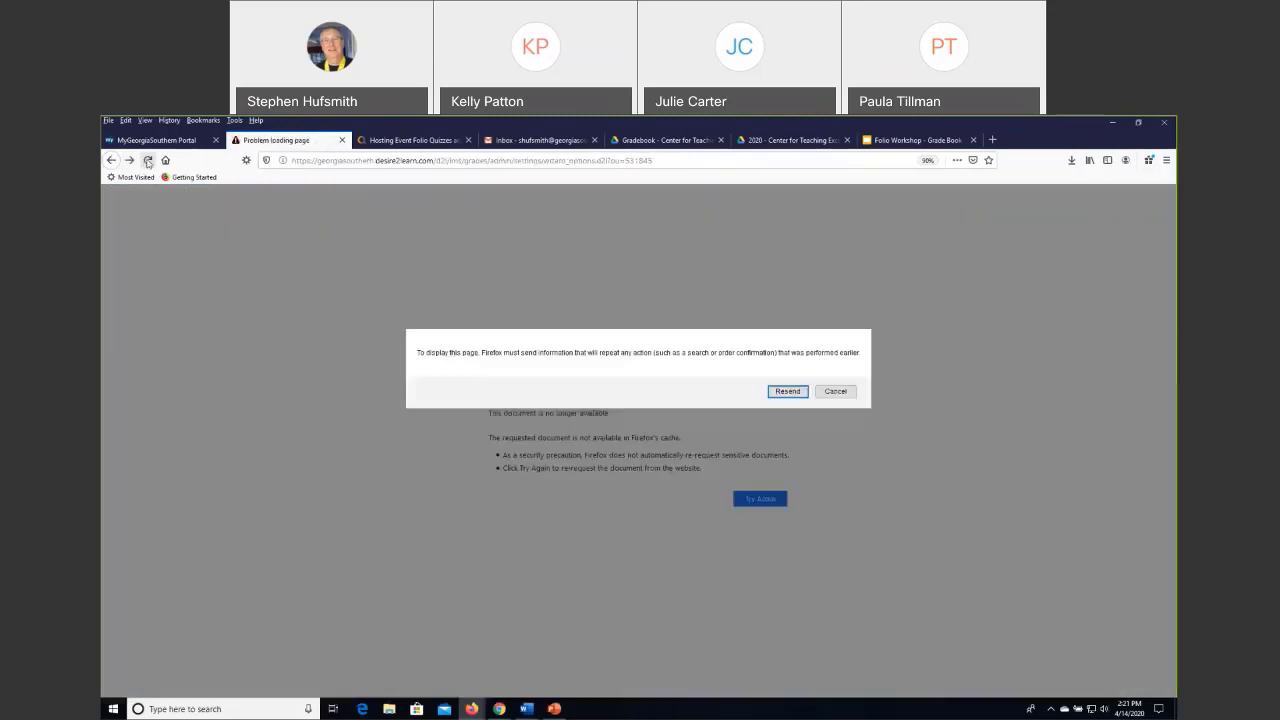
click(787, 391)
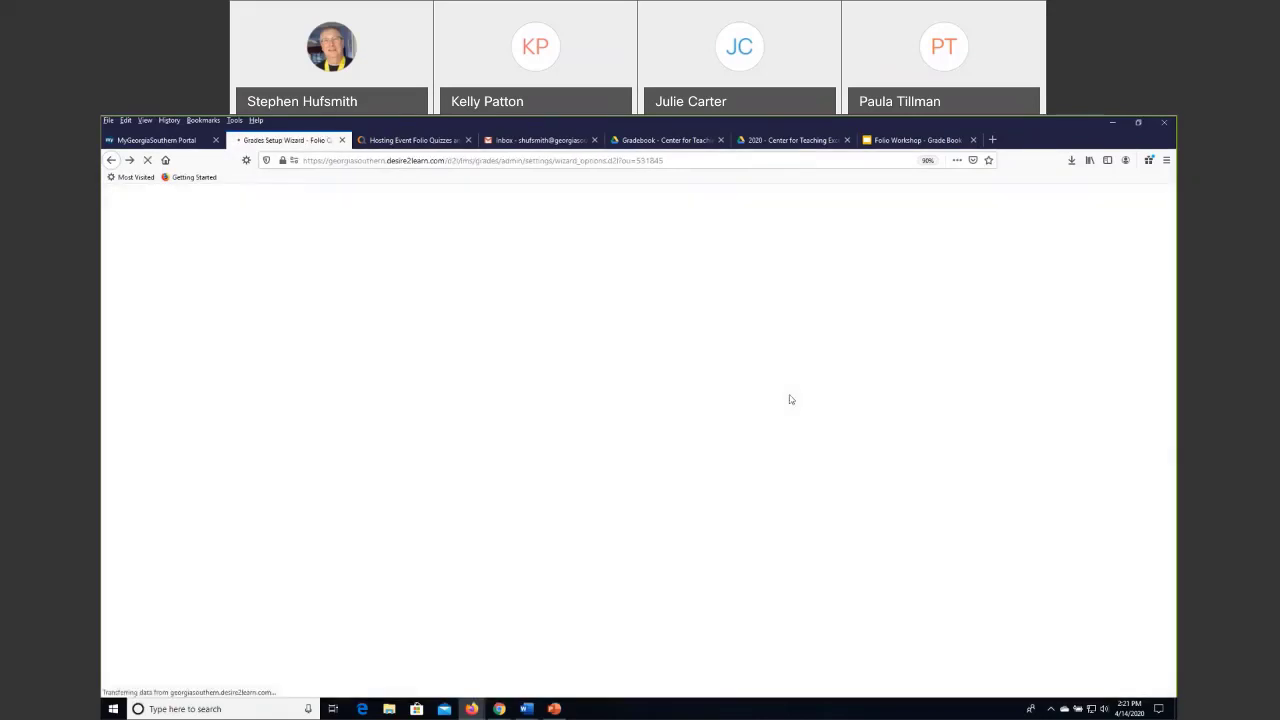
scroll(628, 496, down, 3)
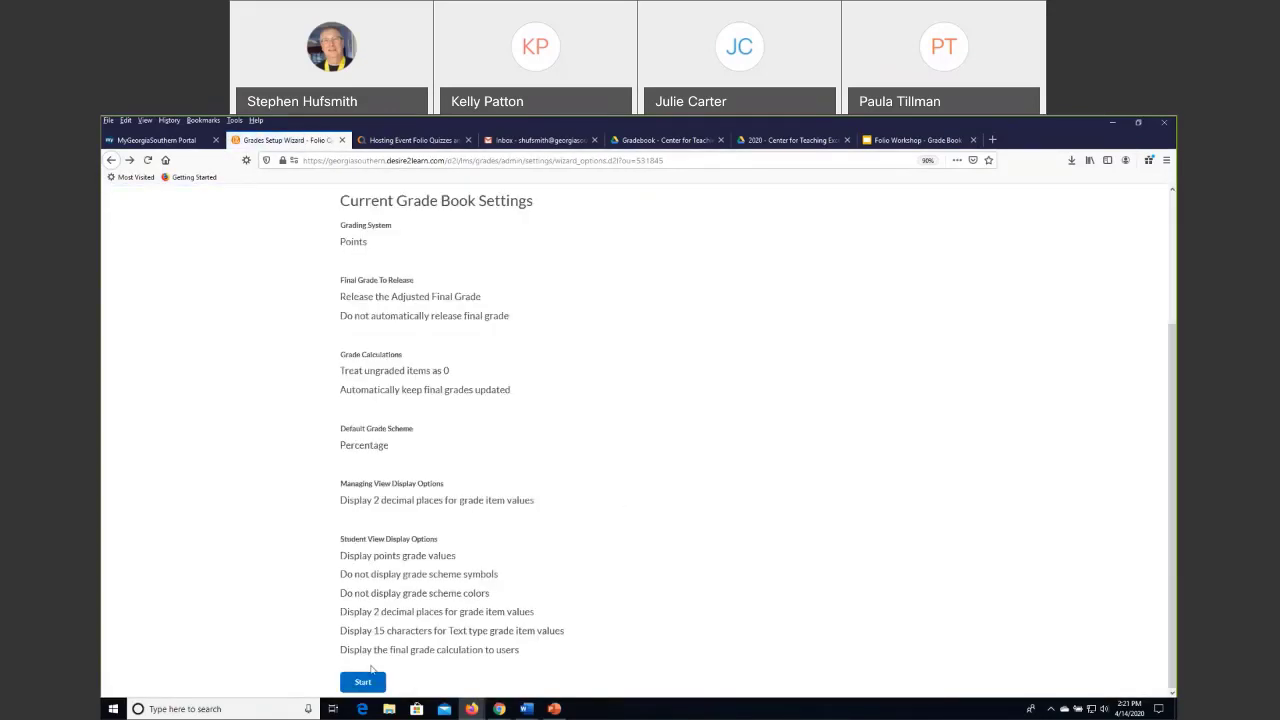
scroll(660, 455, up, 2)
scroll(662, 450, up, 2)
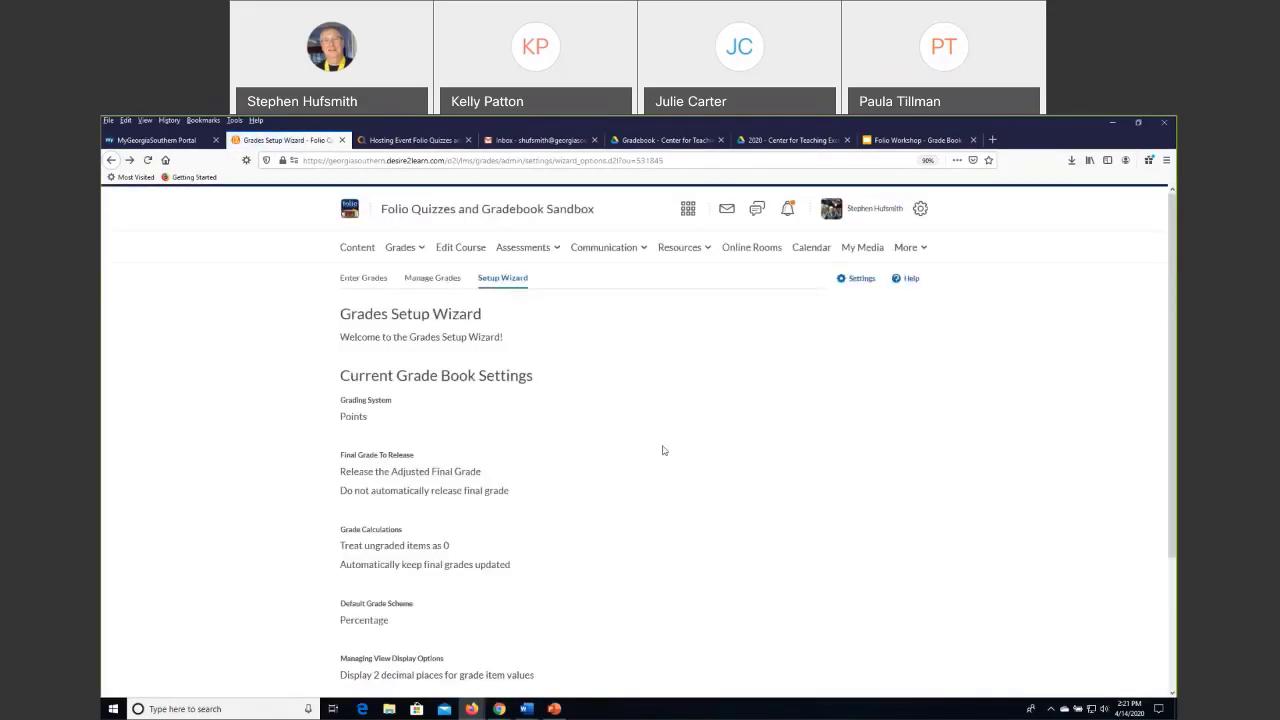
Start the setup wizard once more and go to Grade Calculations, keeping Points as grading system and Adjusted Final Grade as released grade.
scroll(662, 450, down, 4)
click(375, 684)
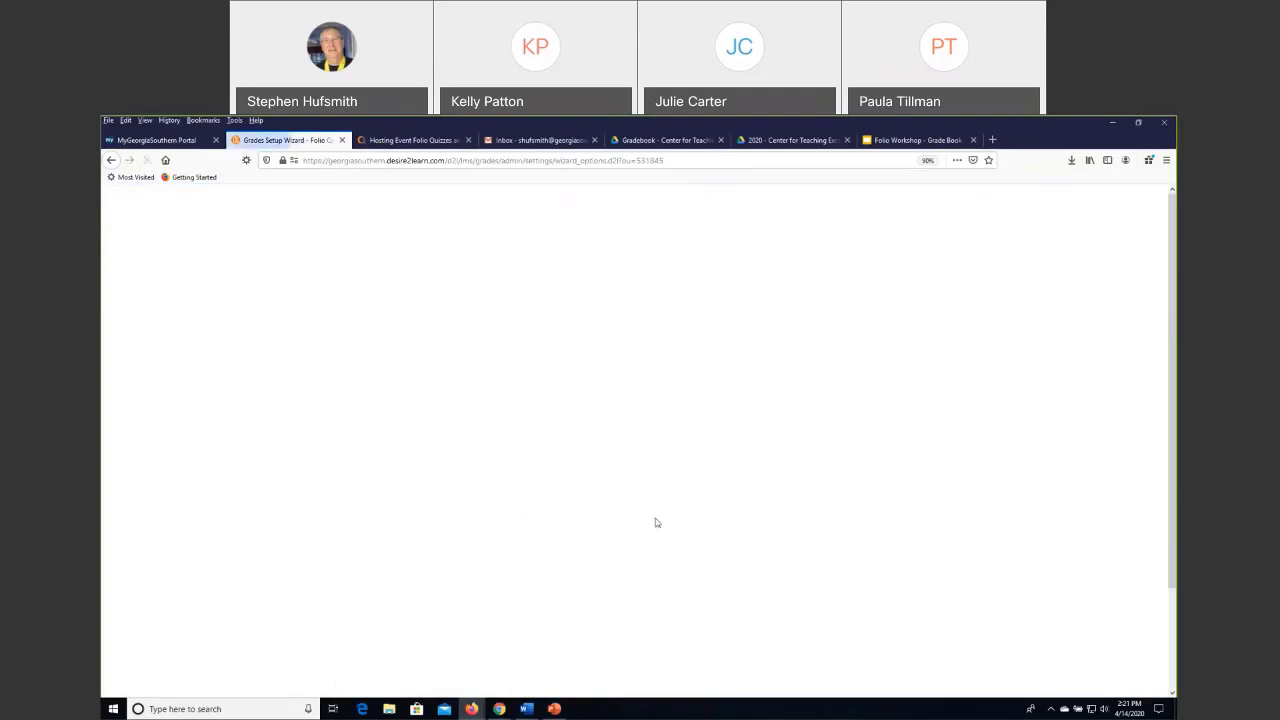
scroll(601, 522, down, 1)
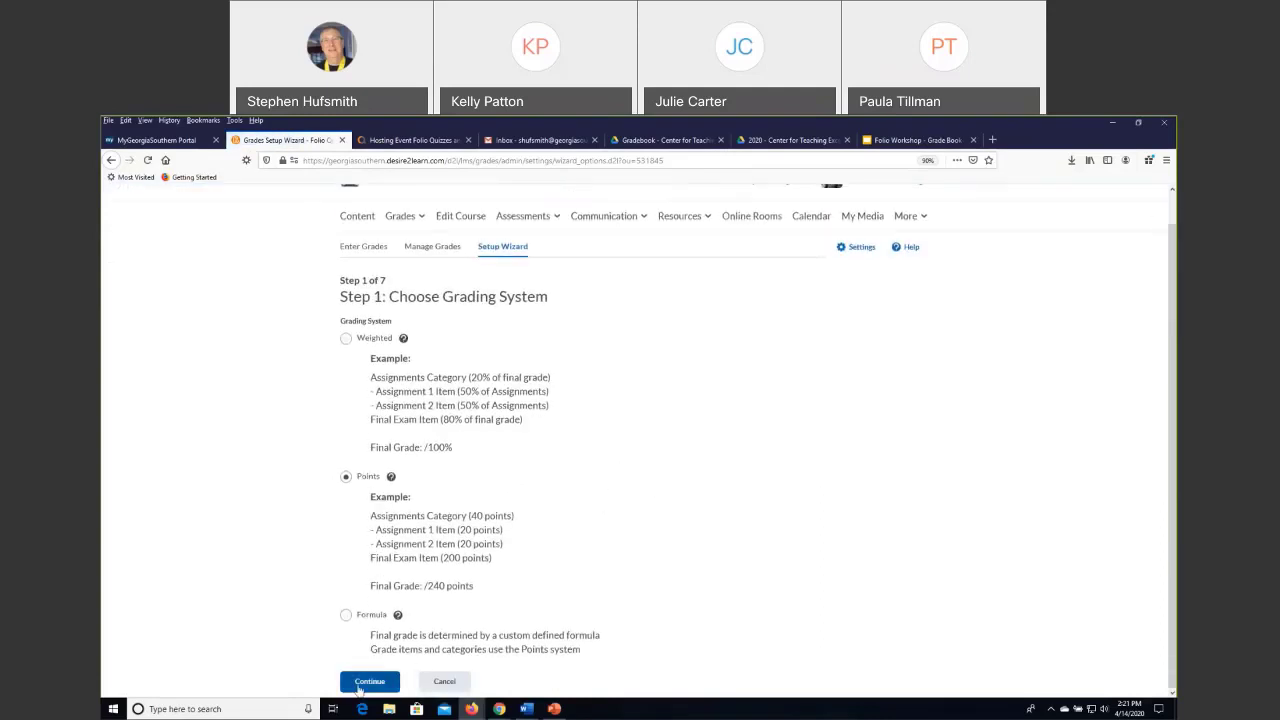
click(375, 685)
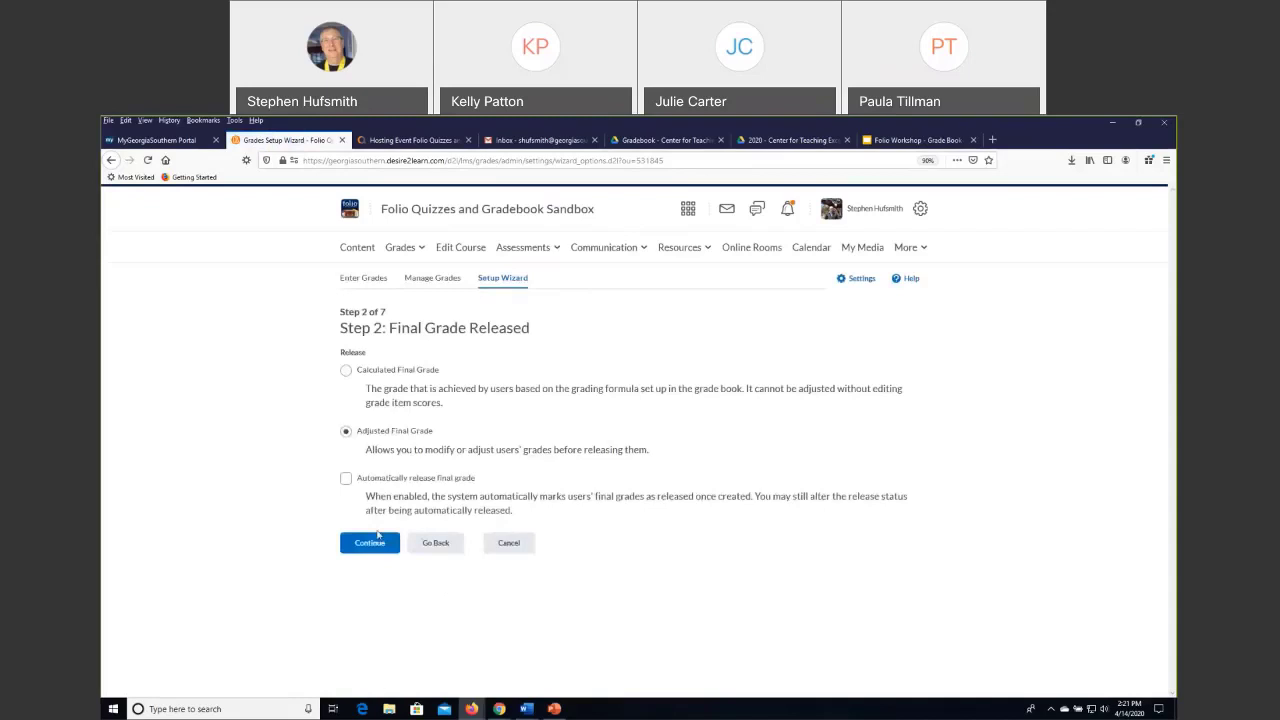
click(380, 540)
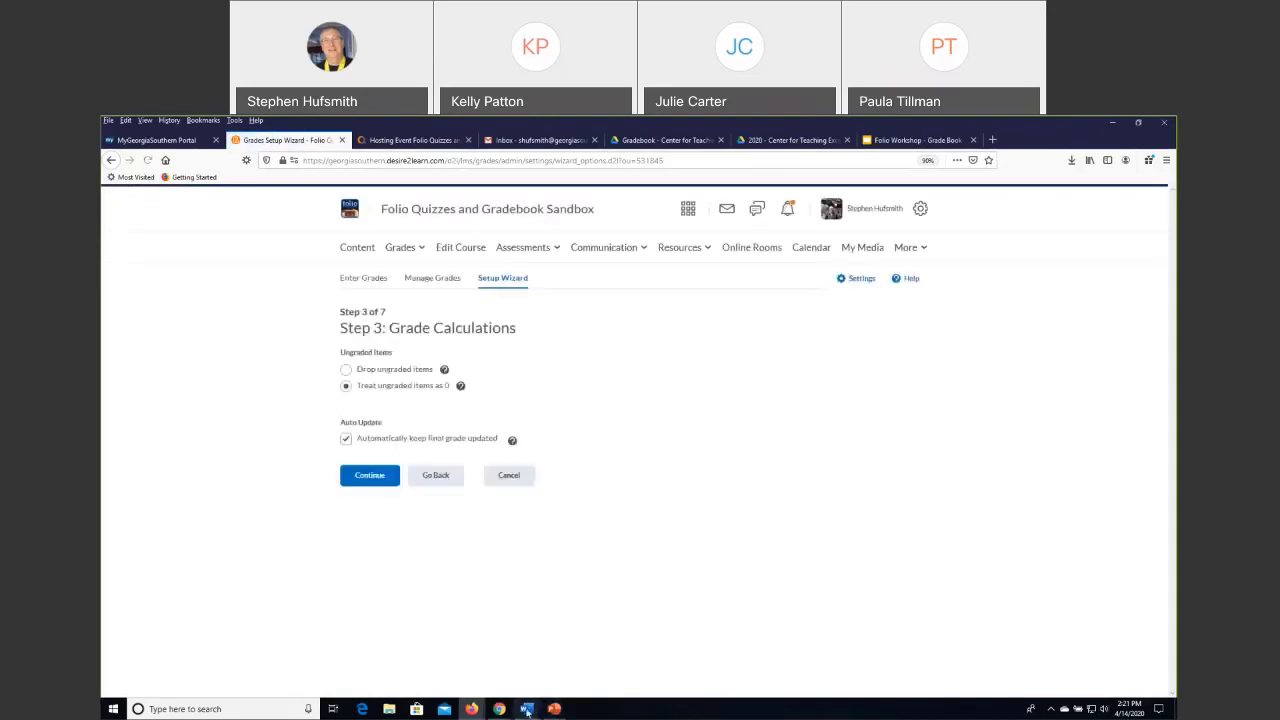
Switch to the Gradebook Handout document in Google Drive and view its grade categories, grade items and practice exercises.
mouse_move(513, 713)
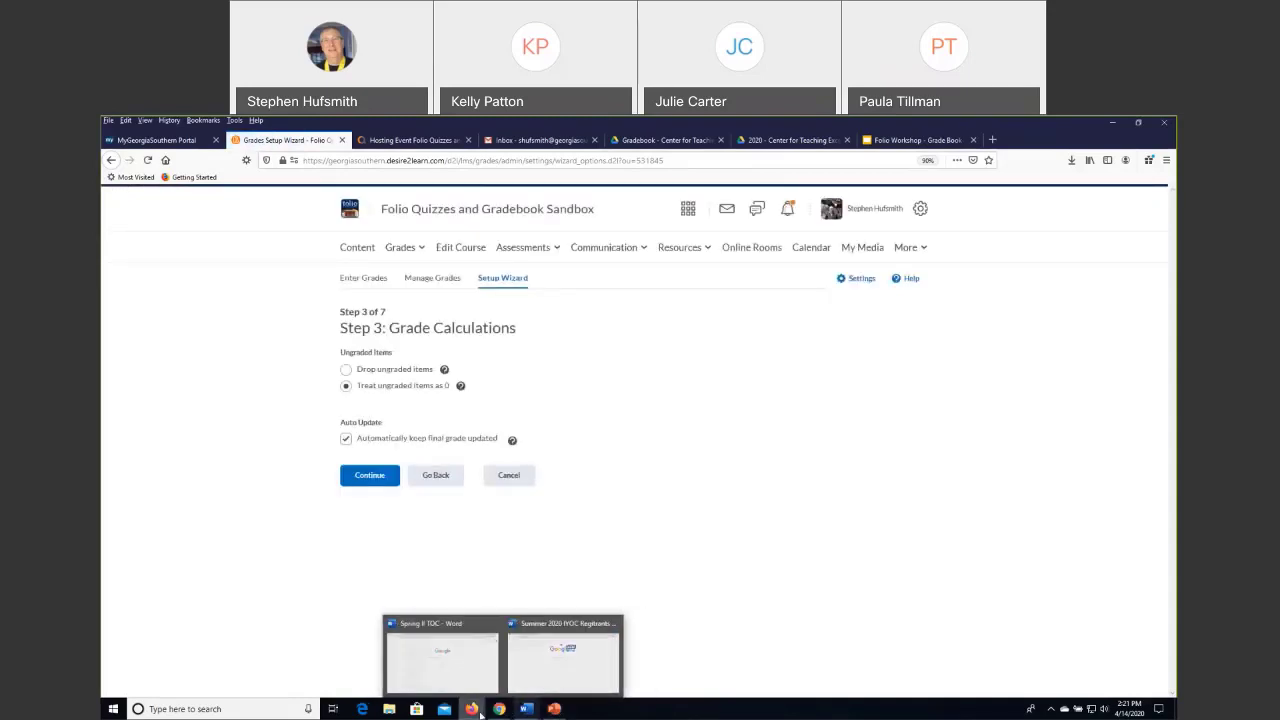
mouse_move(473, 713)
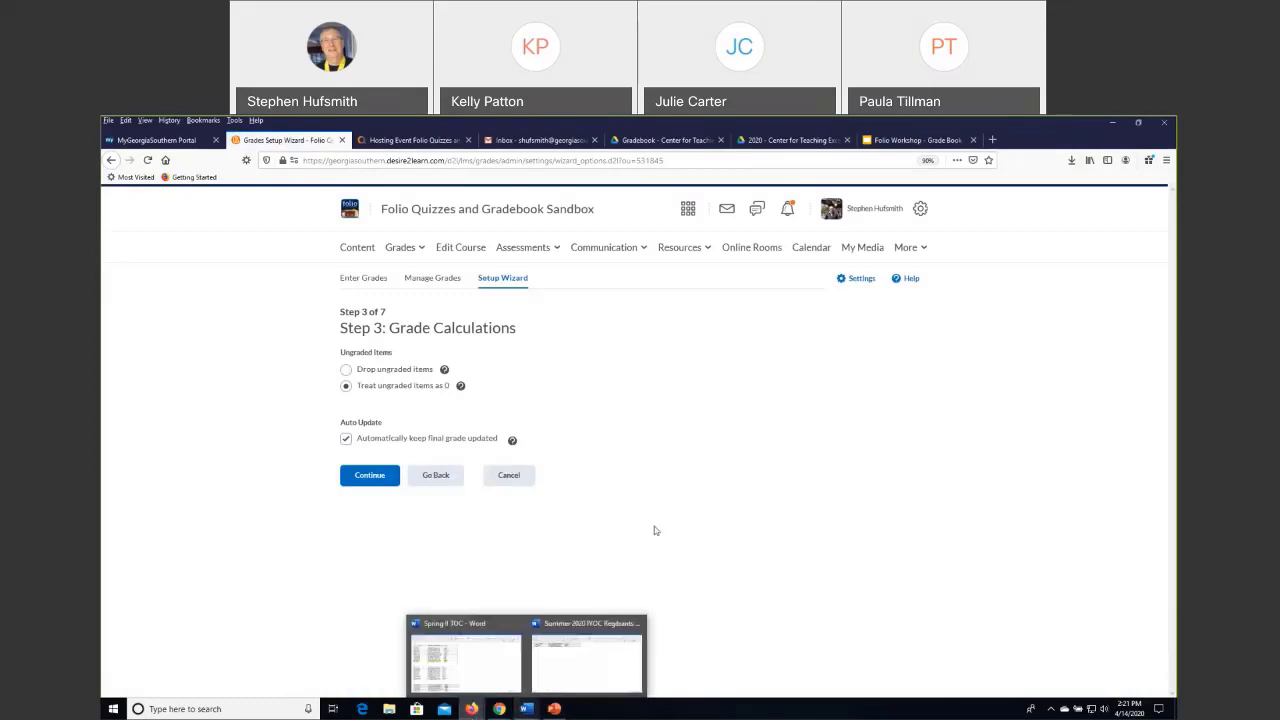
click(917, 141)
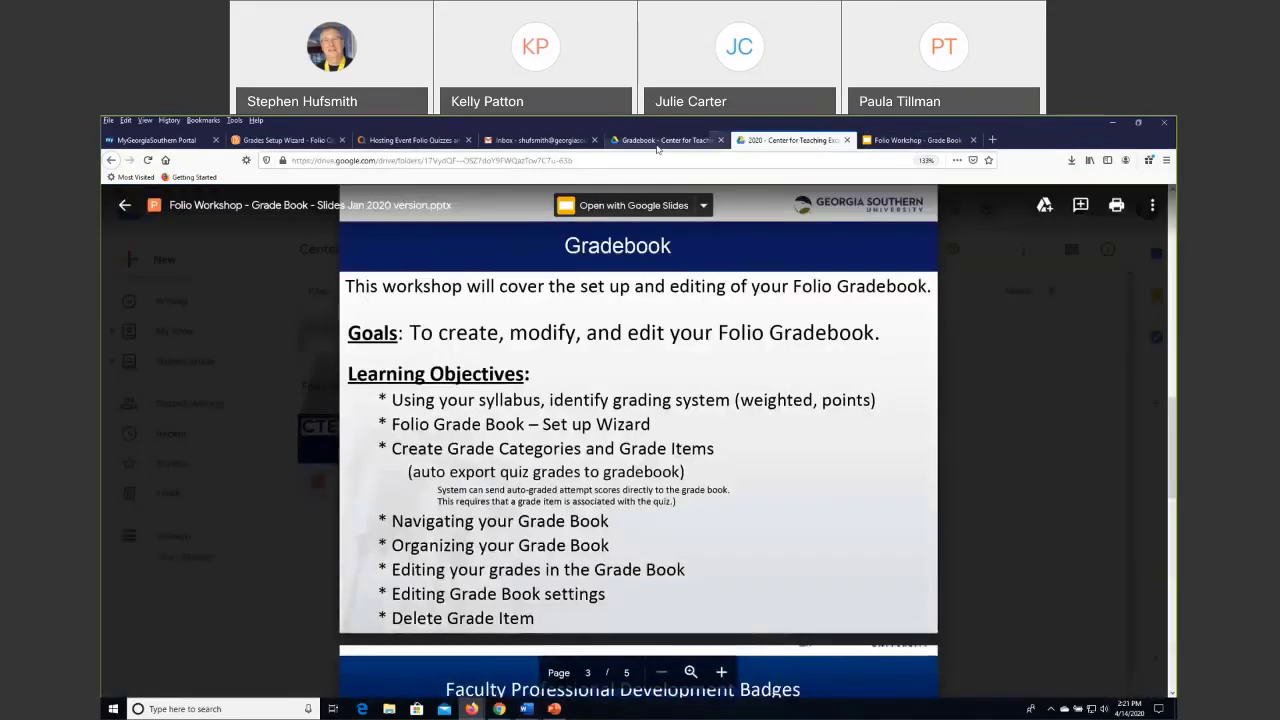
click(662, 140)
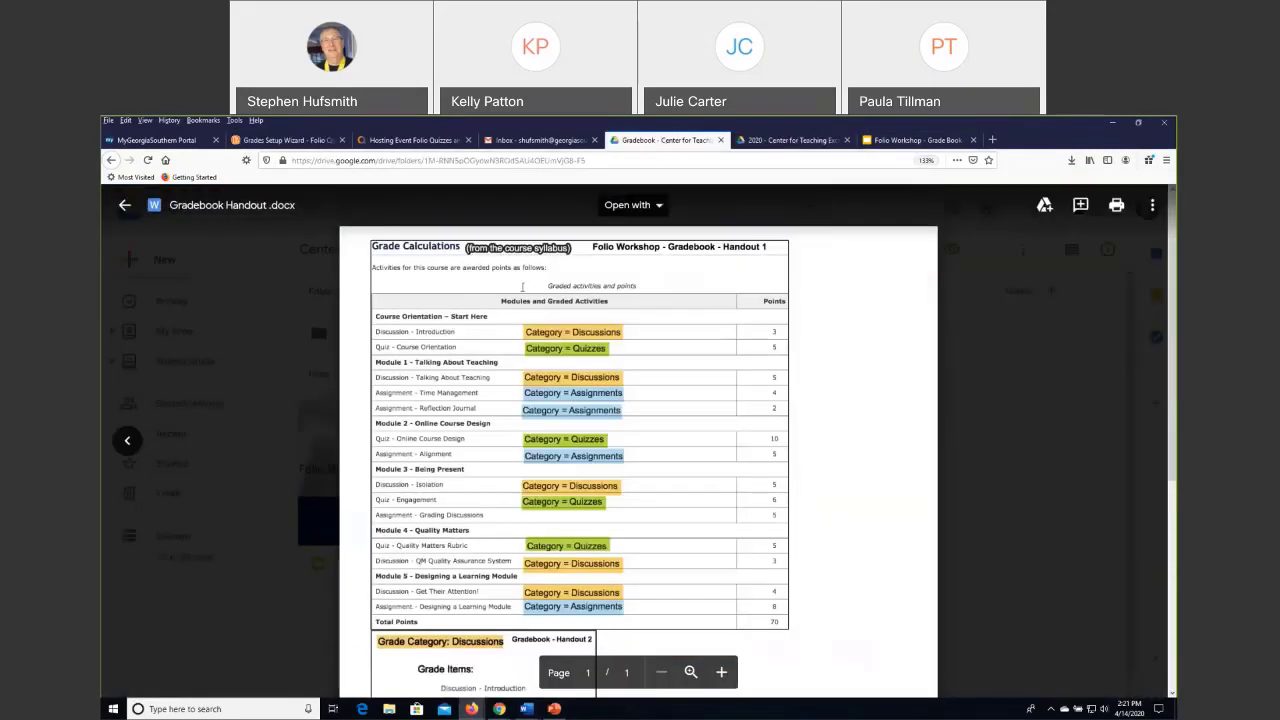
scroll(625, 424, down, 5)
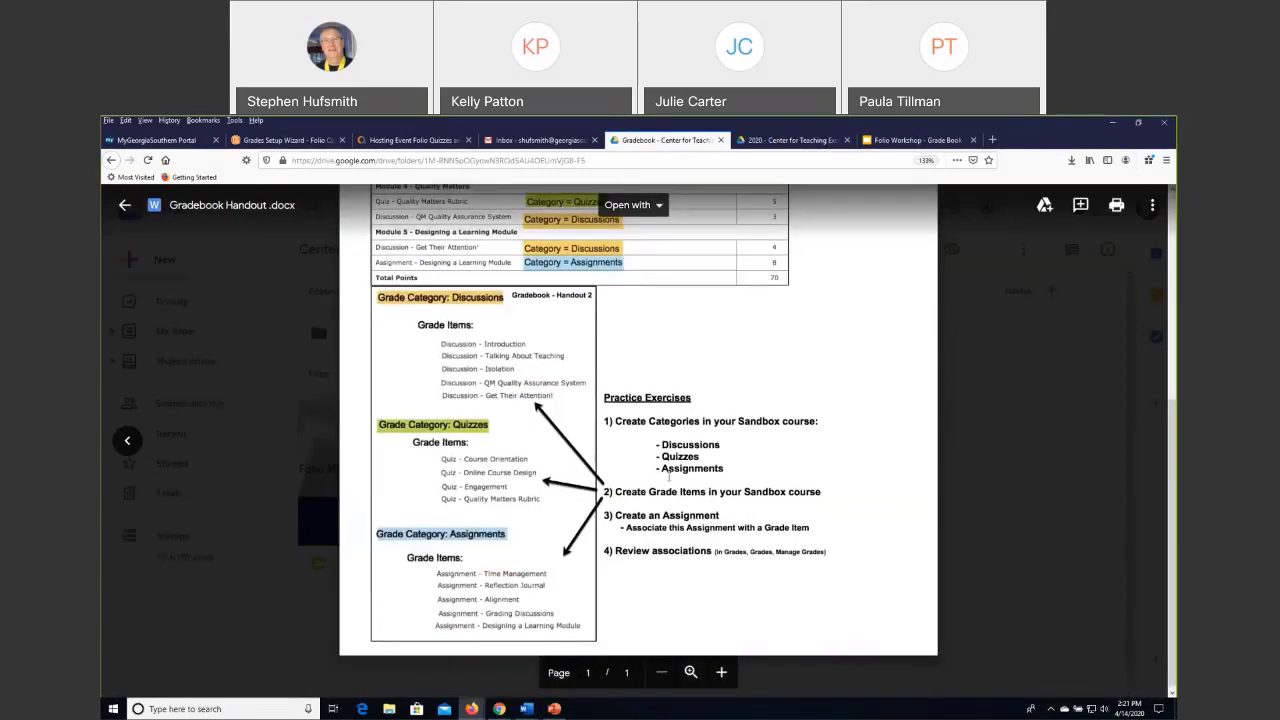
Return from the handout to the Folio setup wizard, keep the remaining calculation, scheme and display settings, and finish the grade book setup.
scroll(668, 466, up, 1)
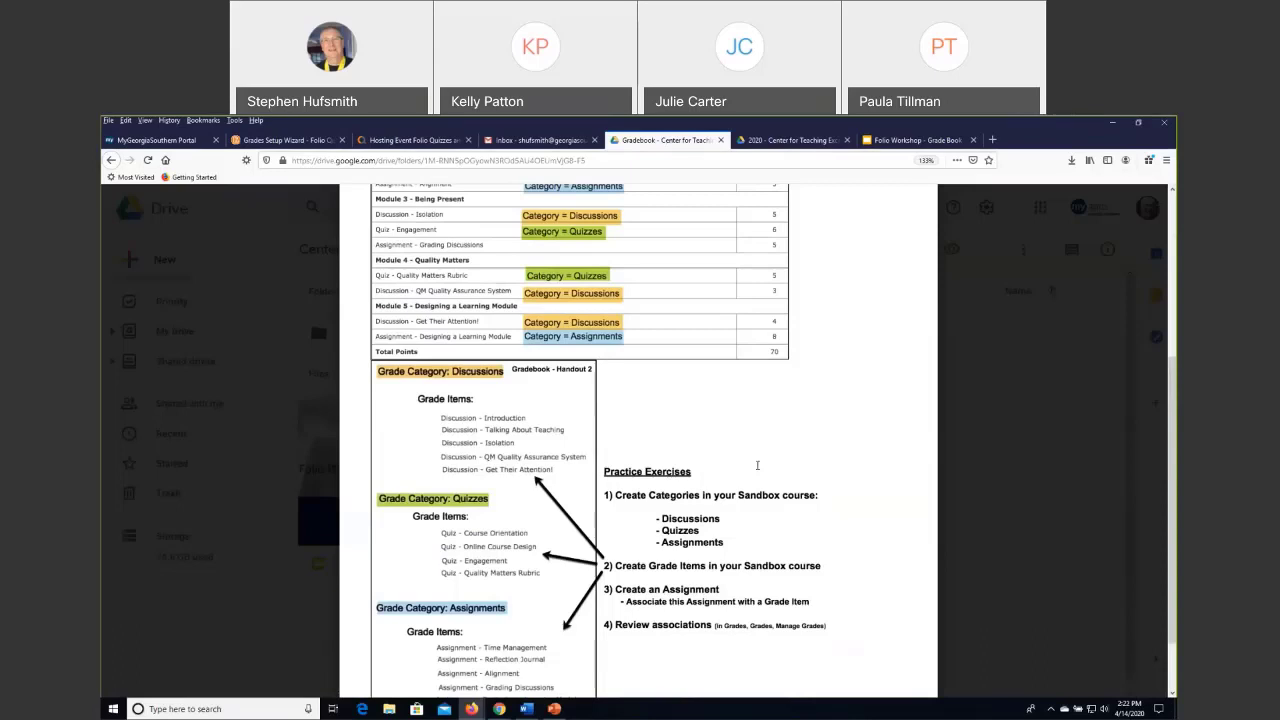
scroll(757, 465, down, 1)
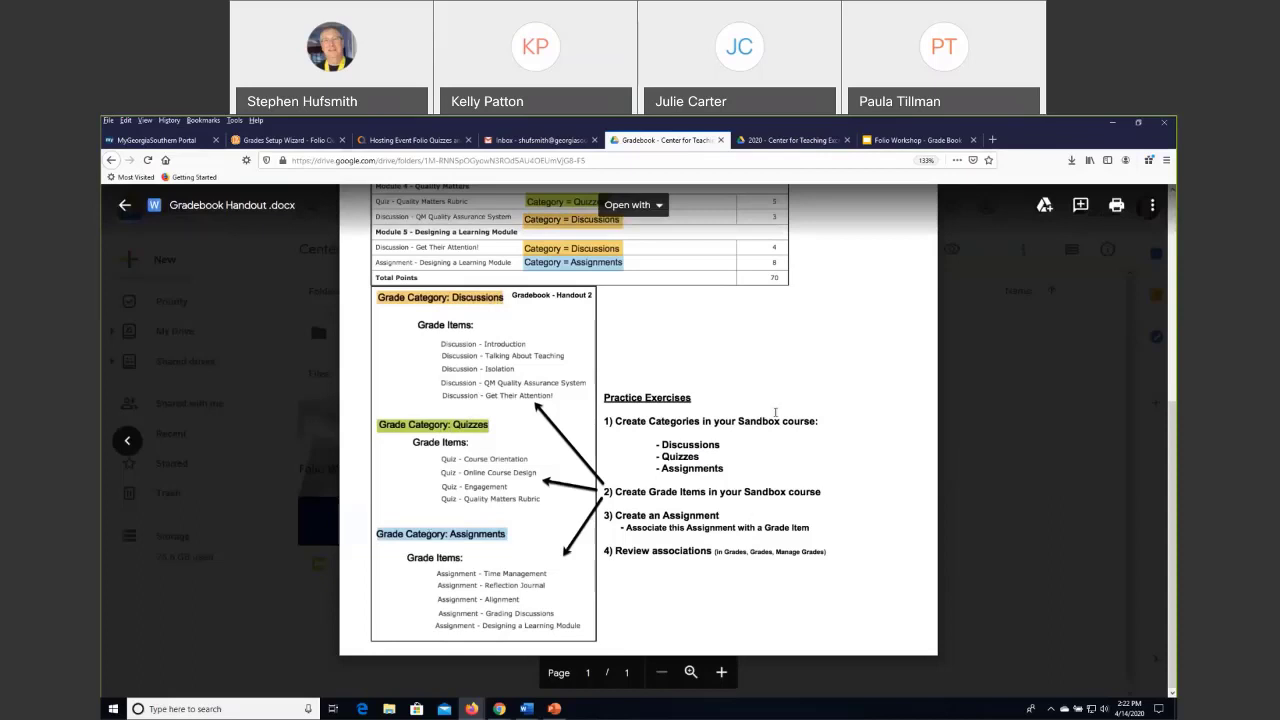
click(288, 141)
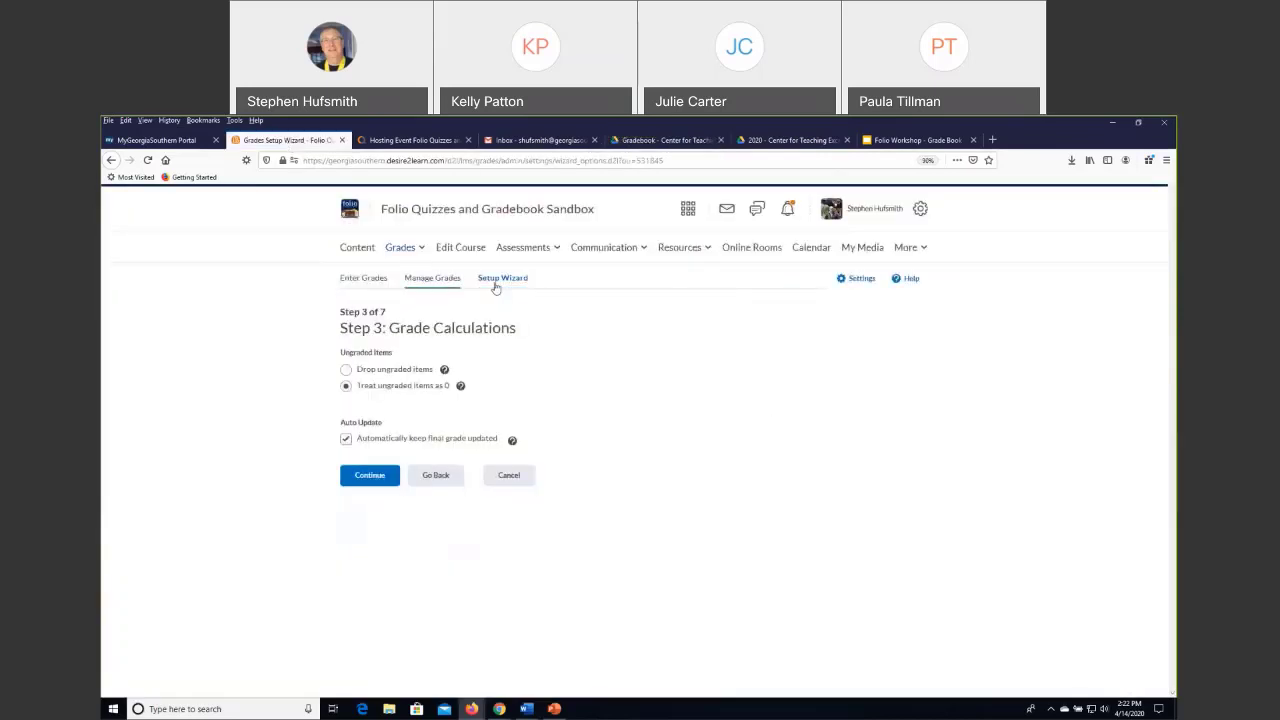
click(369, 475)
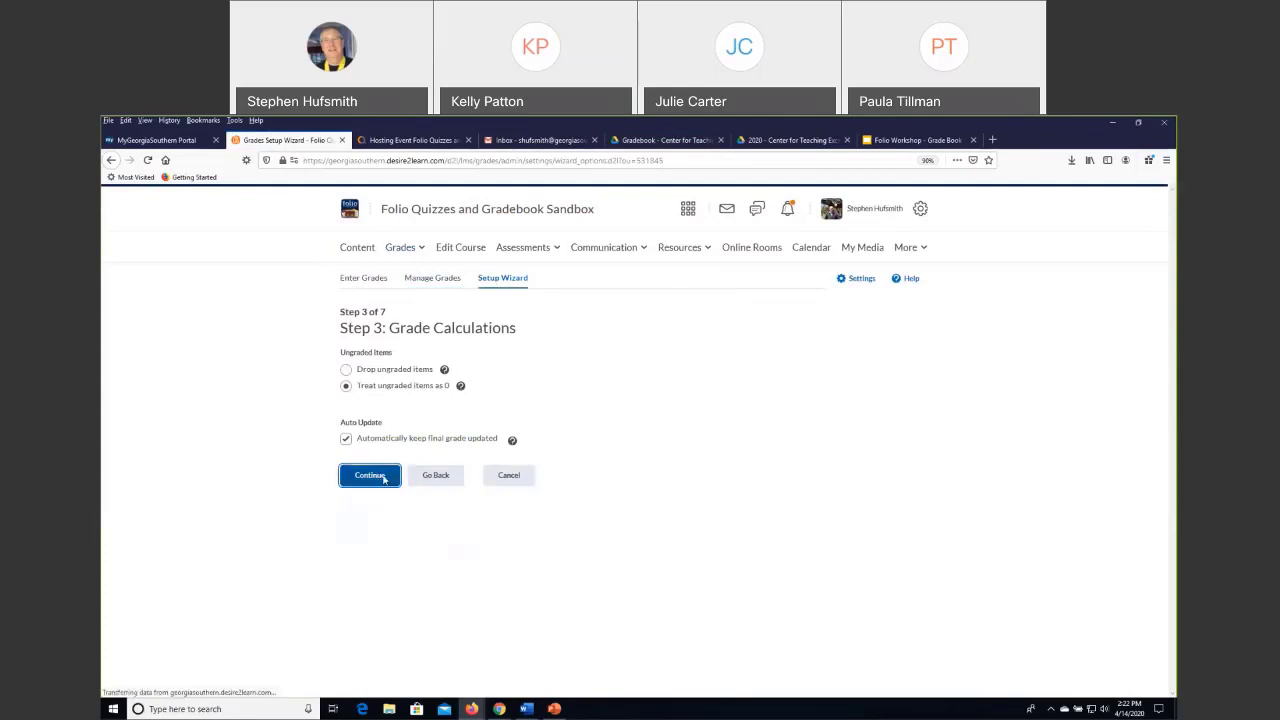
click(369, 475)
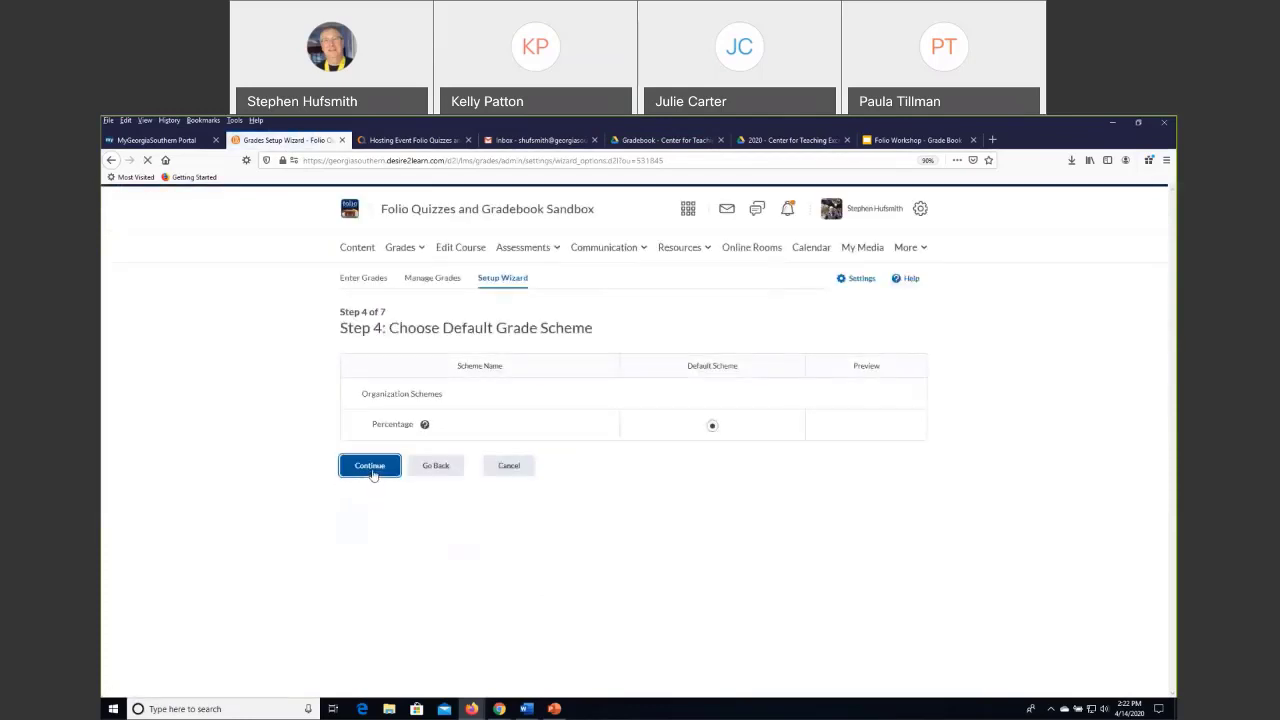
click(380, 410)
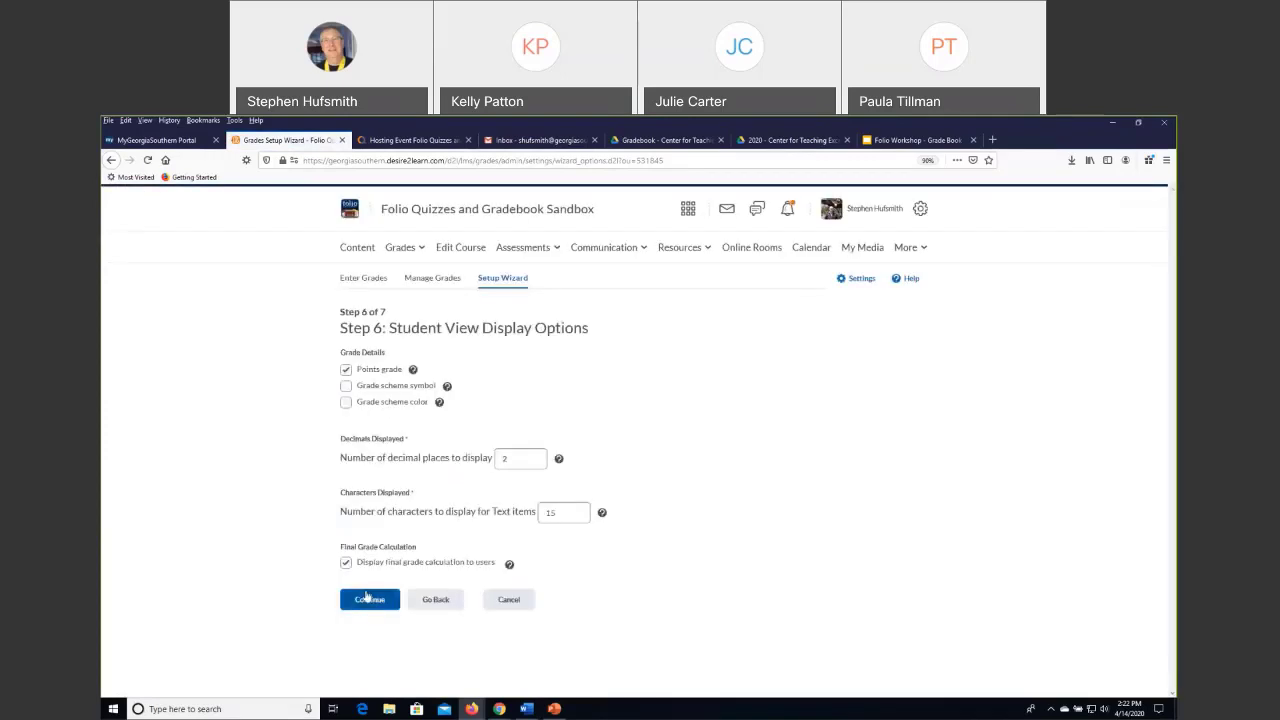
click(366, 599)
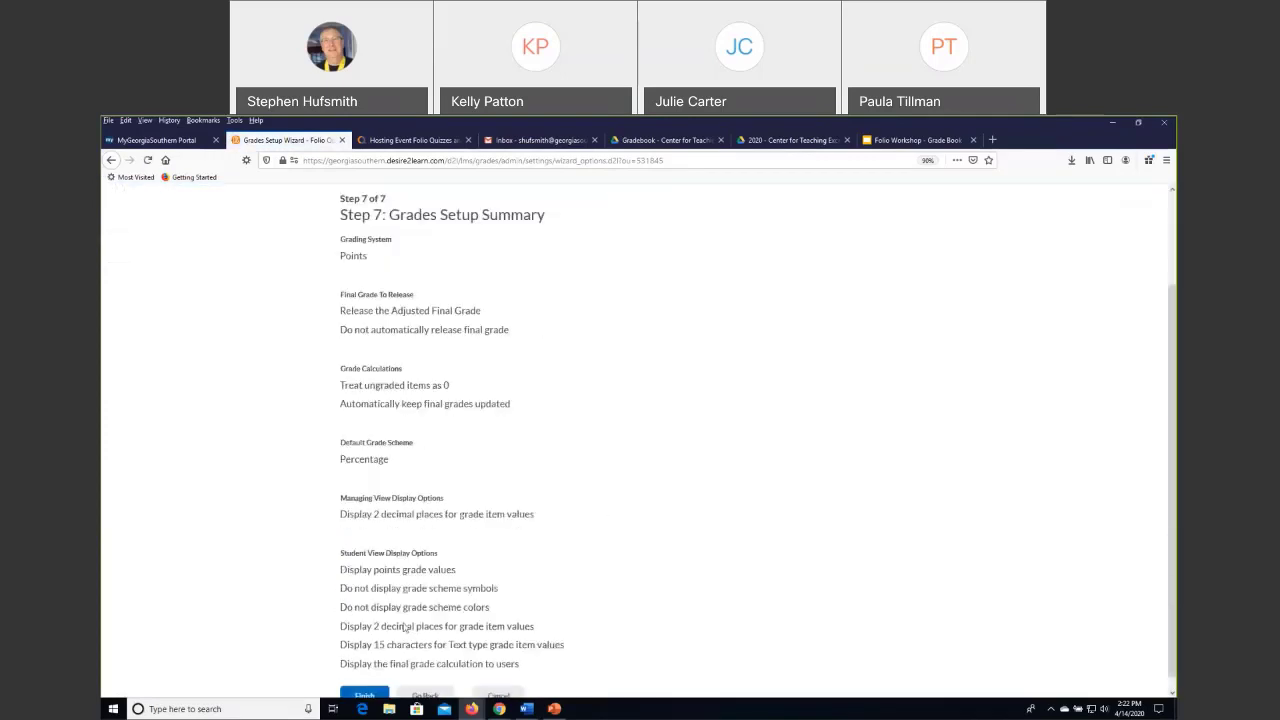
key(Return)
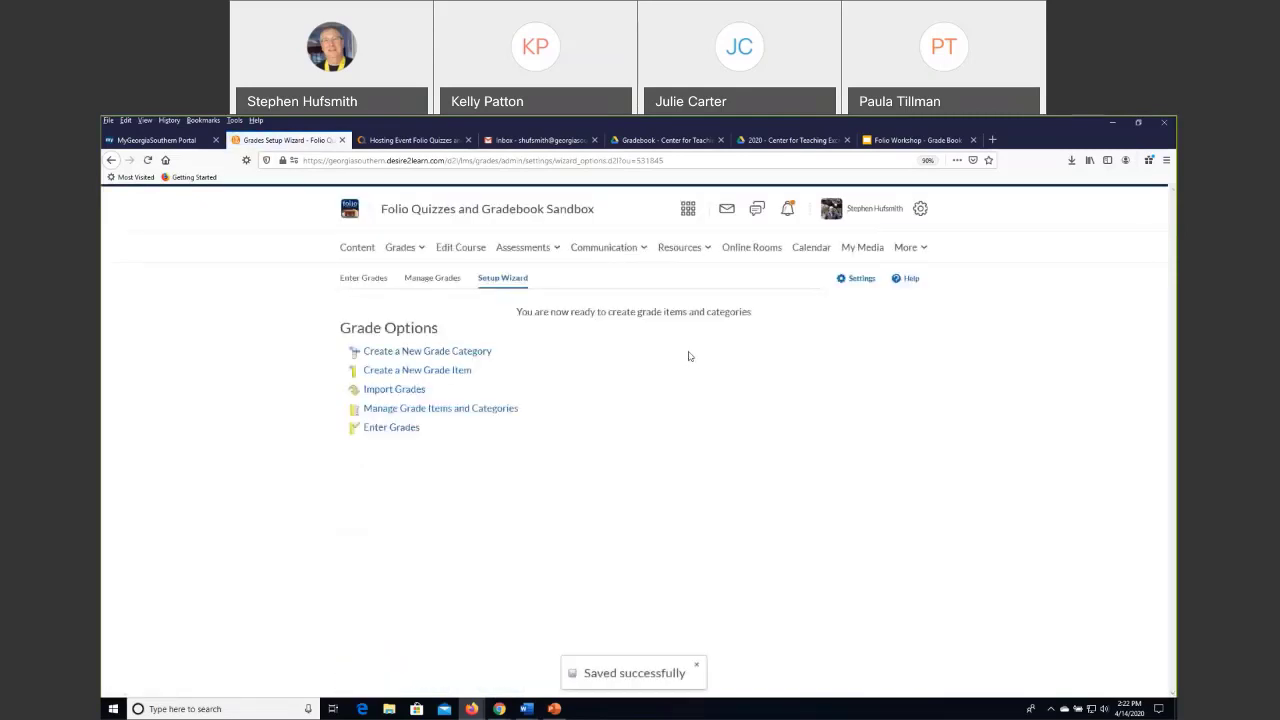
Start a new grade category and name it "Reflections Journals".
click(427, 353)
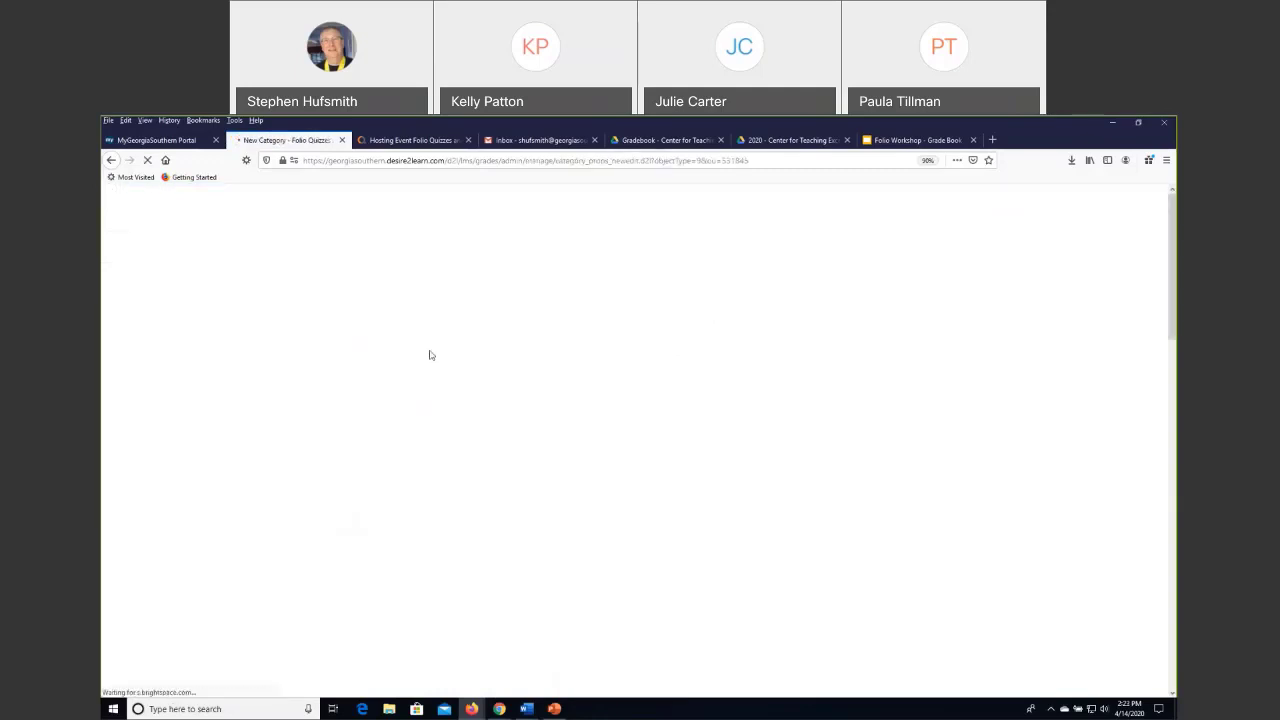
scroll(390, 327, down, 2)
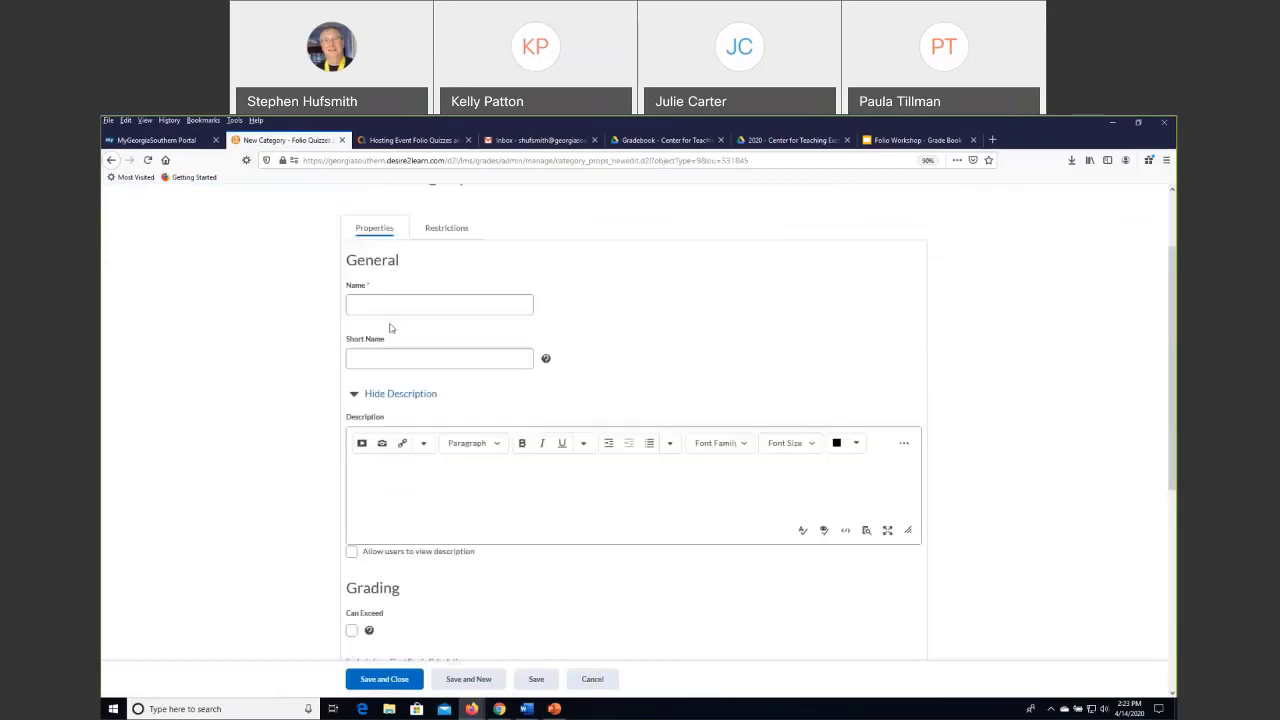
scroll(388, 340, up, 1)
click(384, 357)
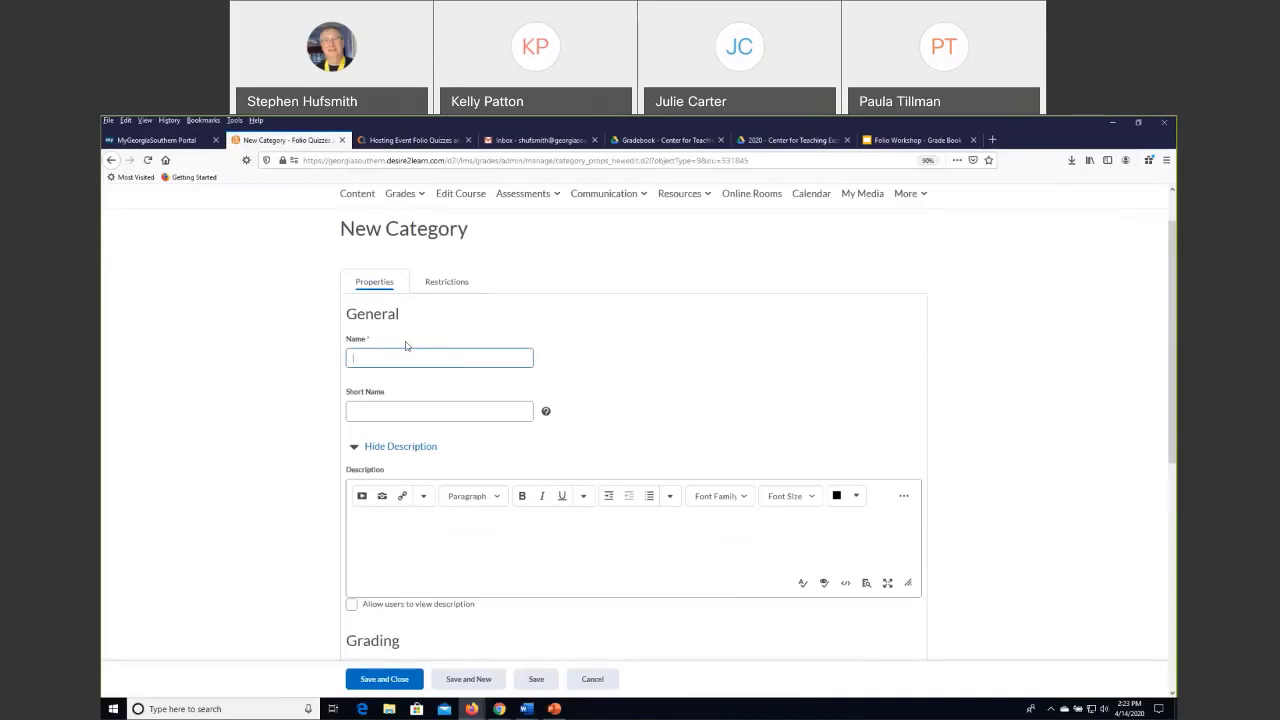
text(Reflections Journals)
click(677, 314)
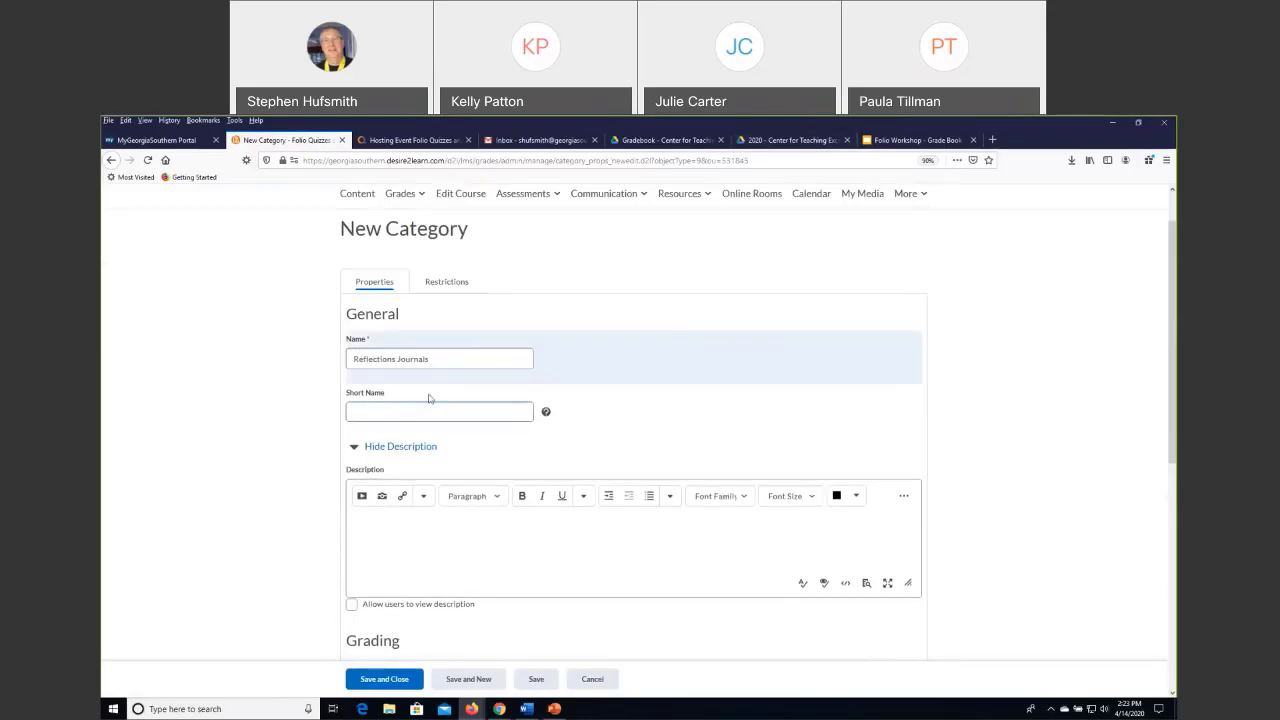
Try the category's Can Exceed option, reading its help, and the Exclude from Final Grade Calculation option, switching both off again.
scroll(282, 387, down, 2)
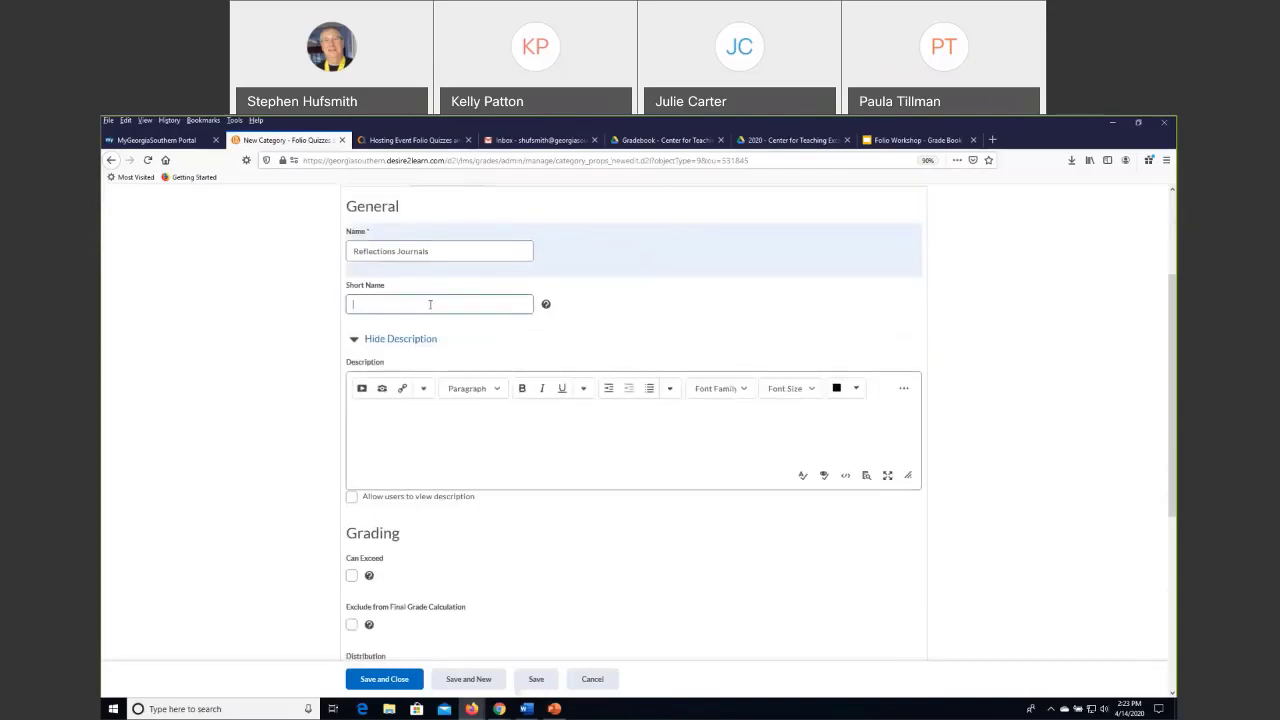
click(403, 418)
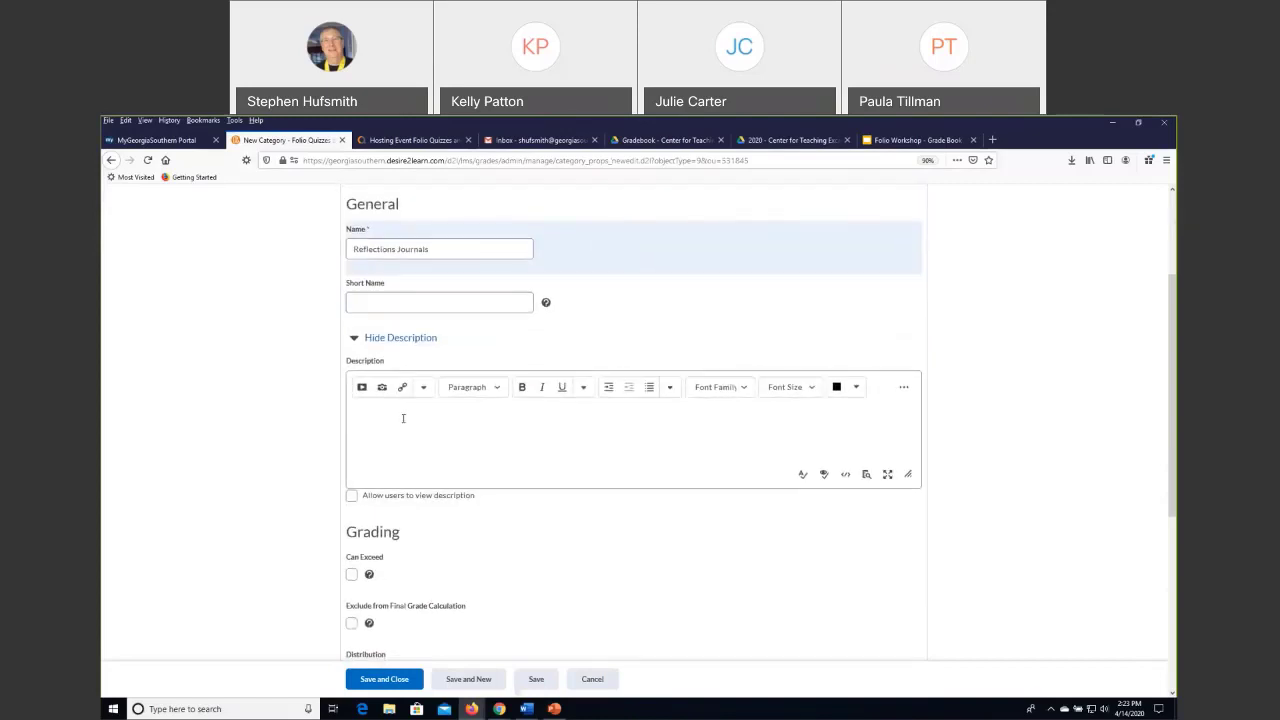
scroll(403, 418, down, 3)
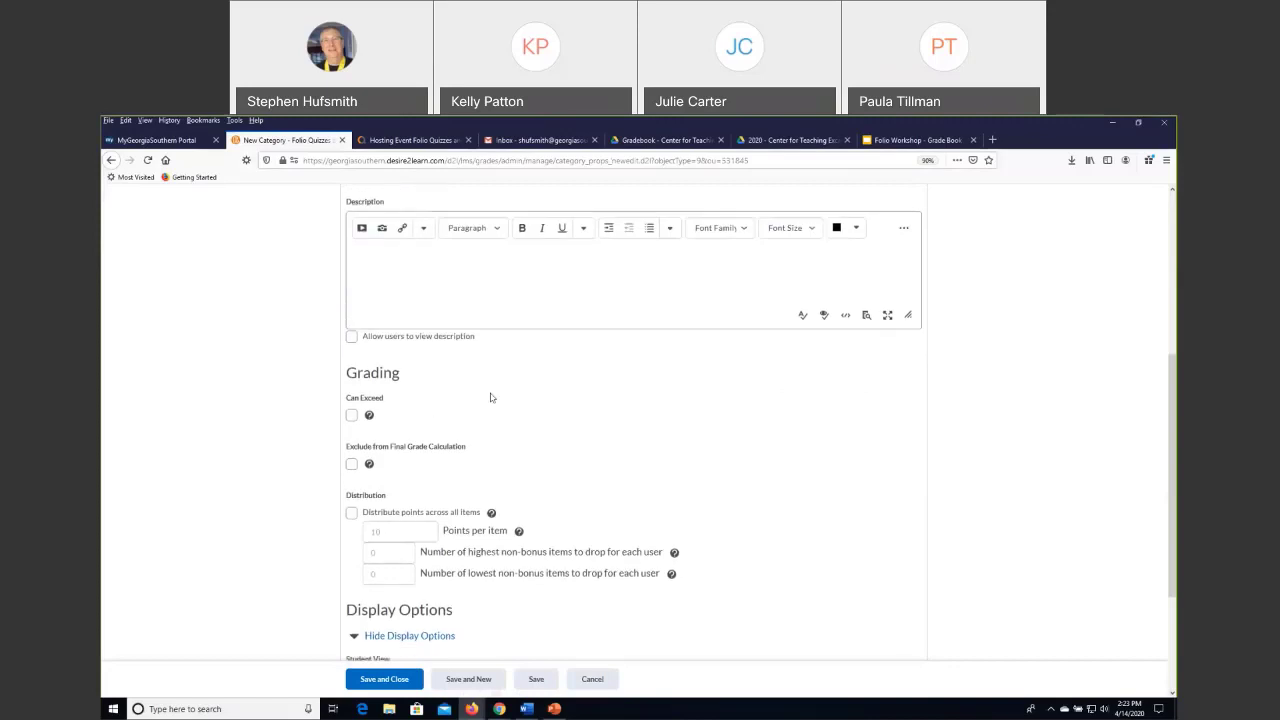
scroll(633, 428, down, 2)
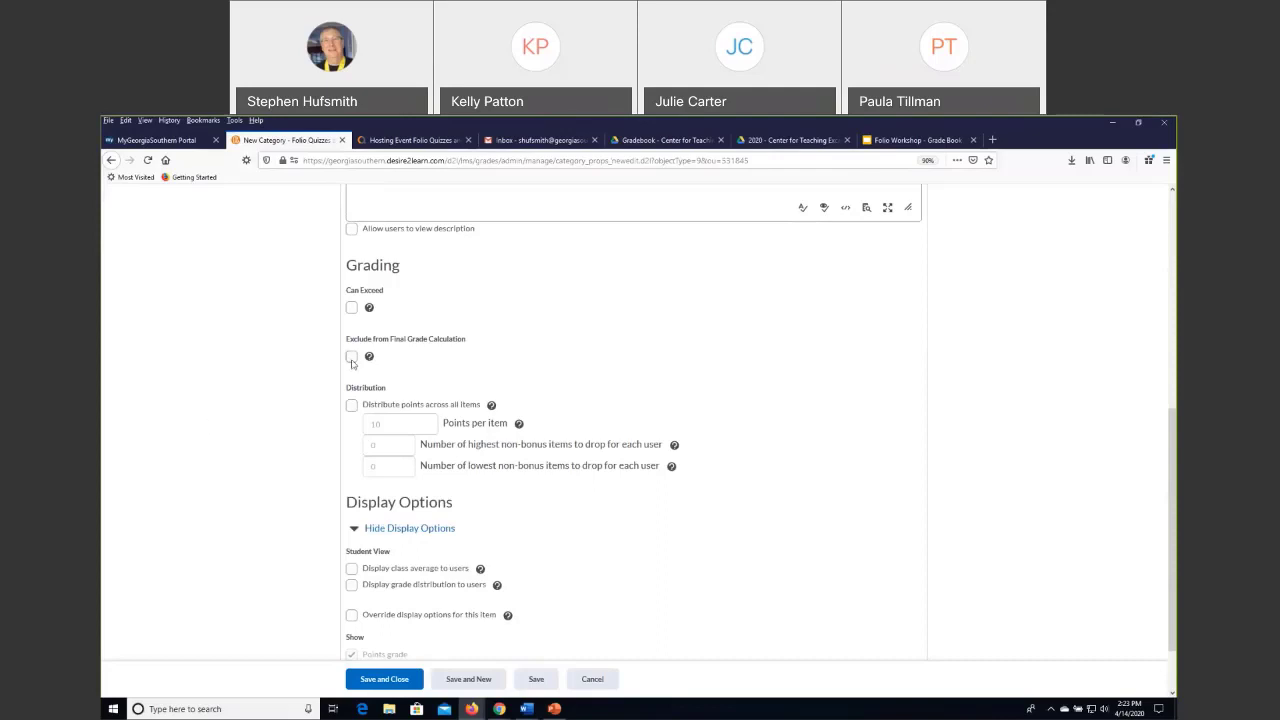
click(352, 308)
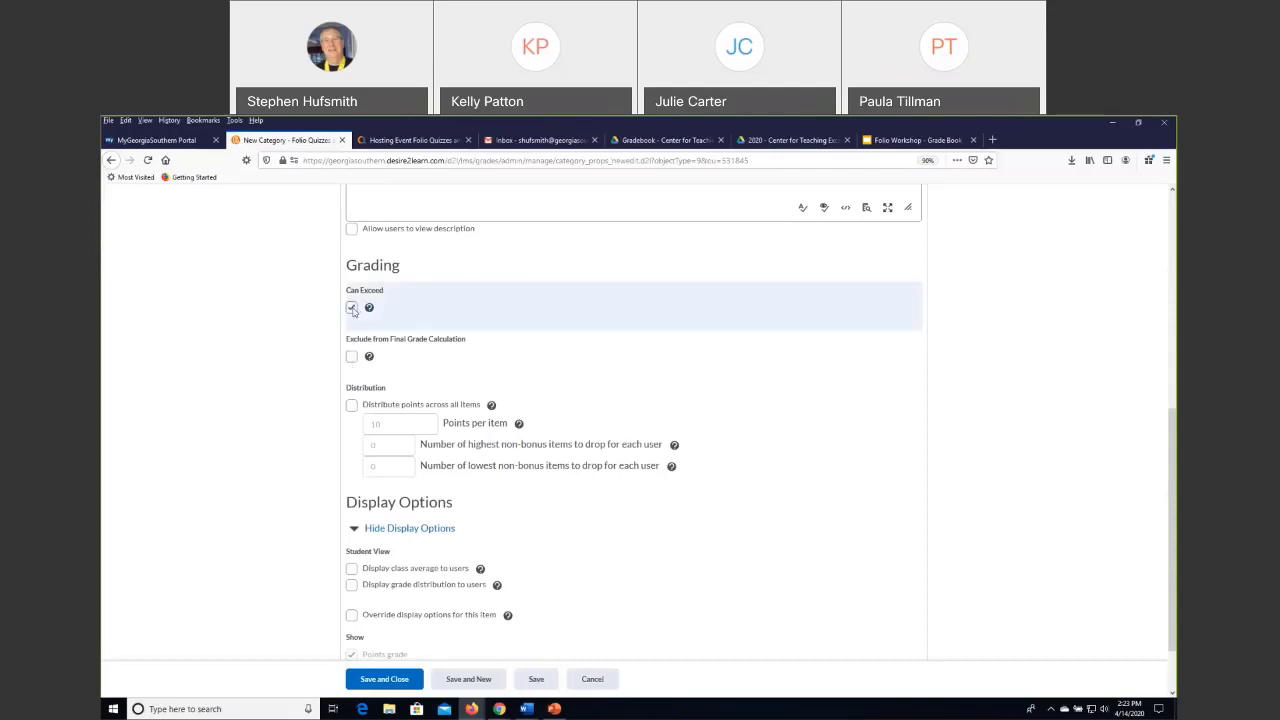
click(369, 308)
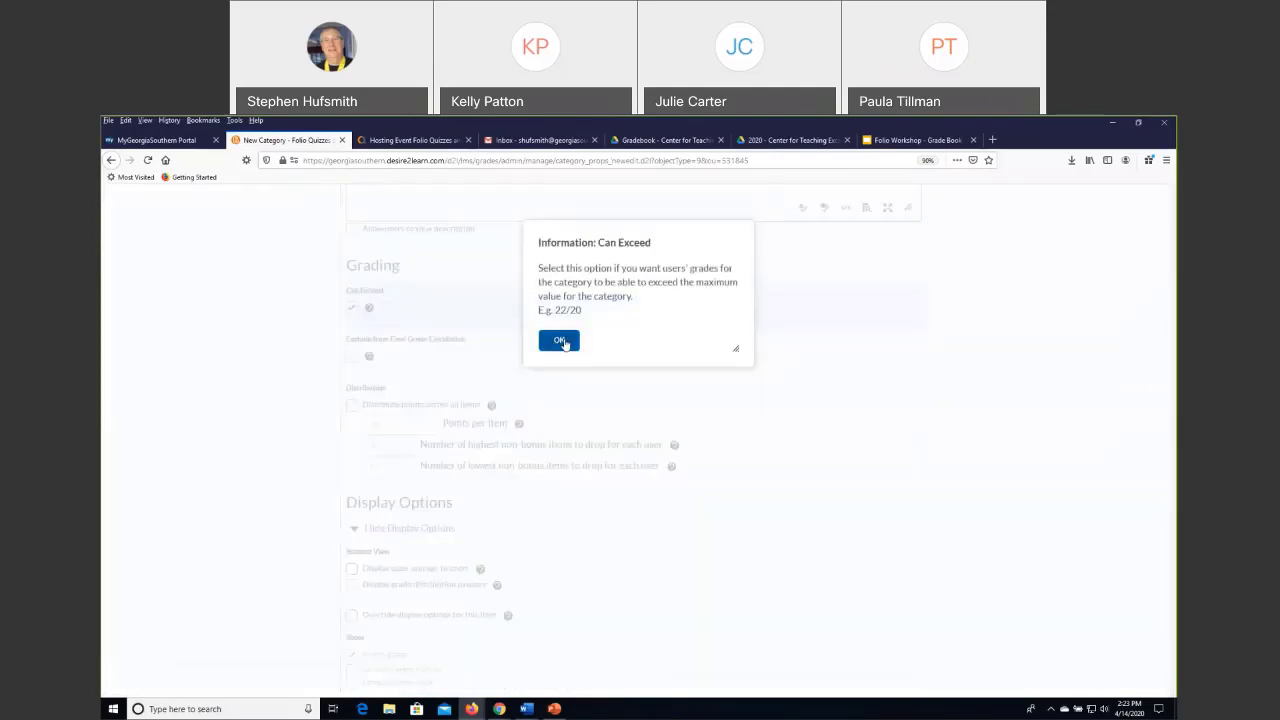
click(560, 343)
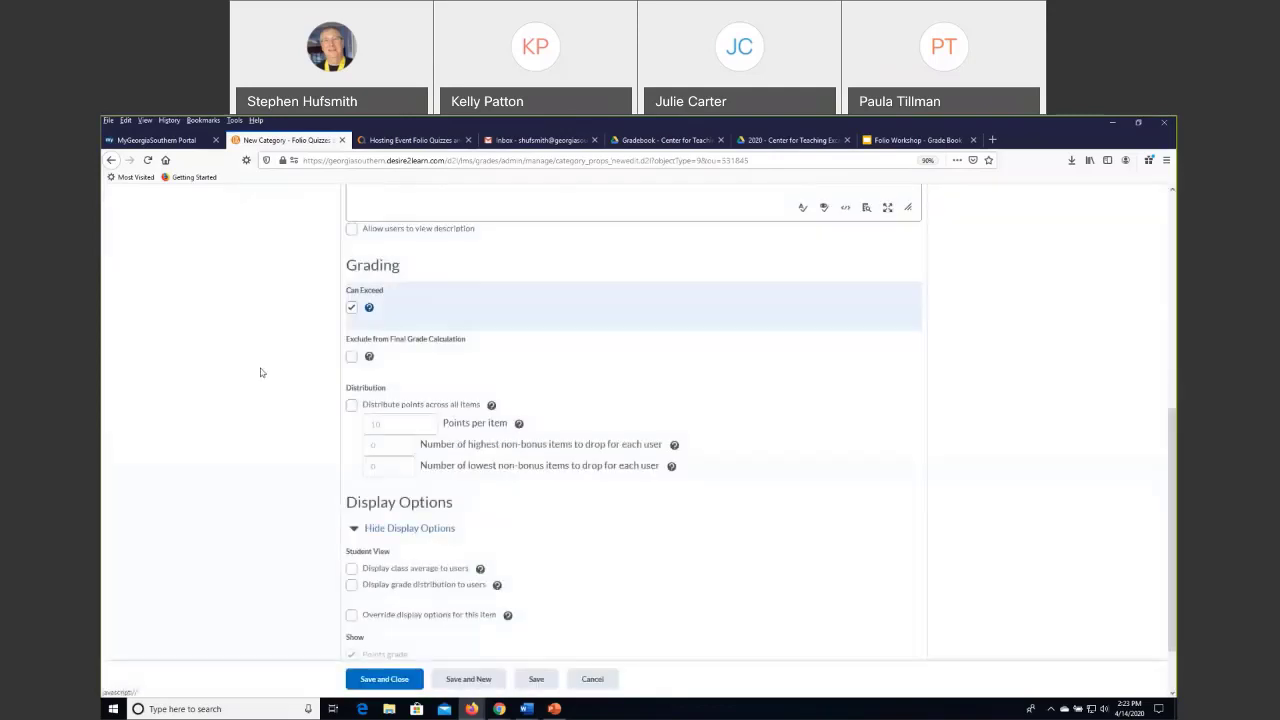
click(351, 308)
click(352, 357)
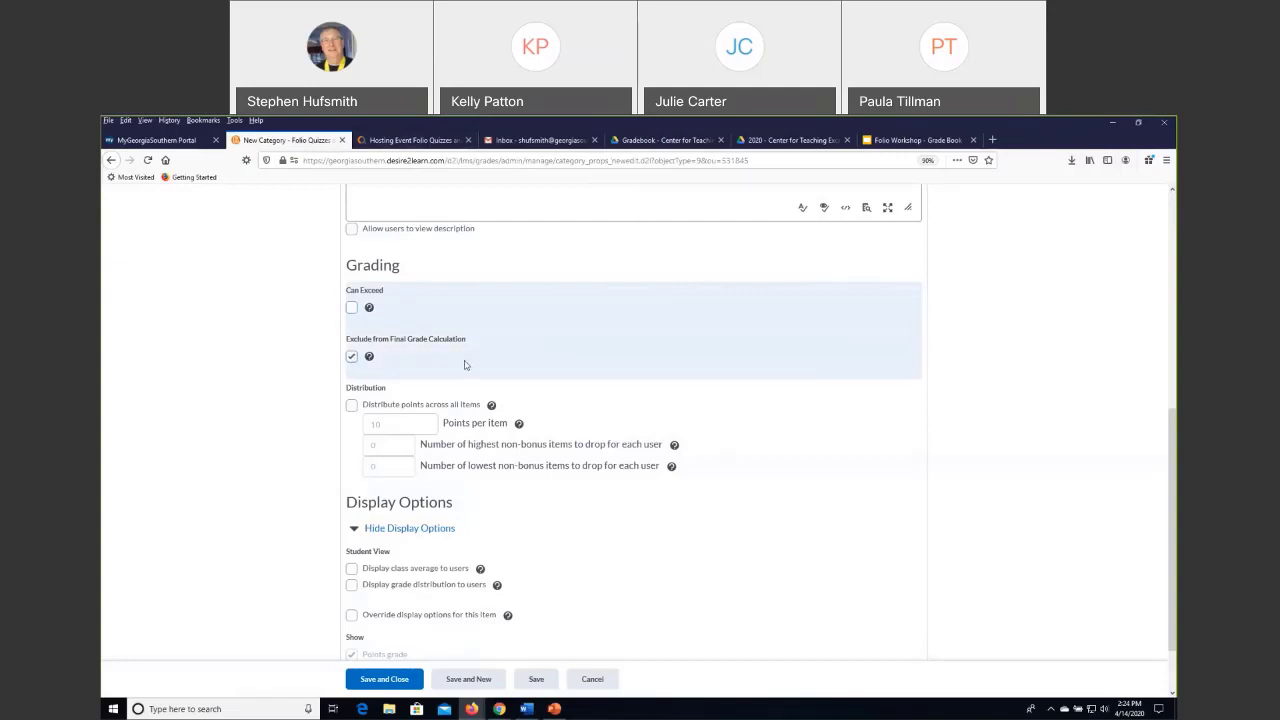
click(352, 360)
Distribute points across all items in the category, with 100 points per item.
scroll(254, 360, up, 1)
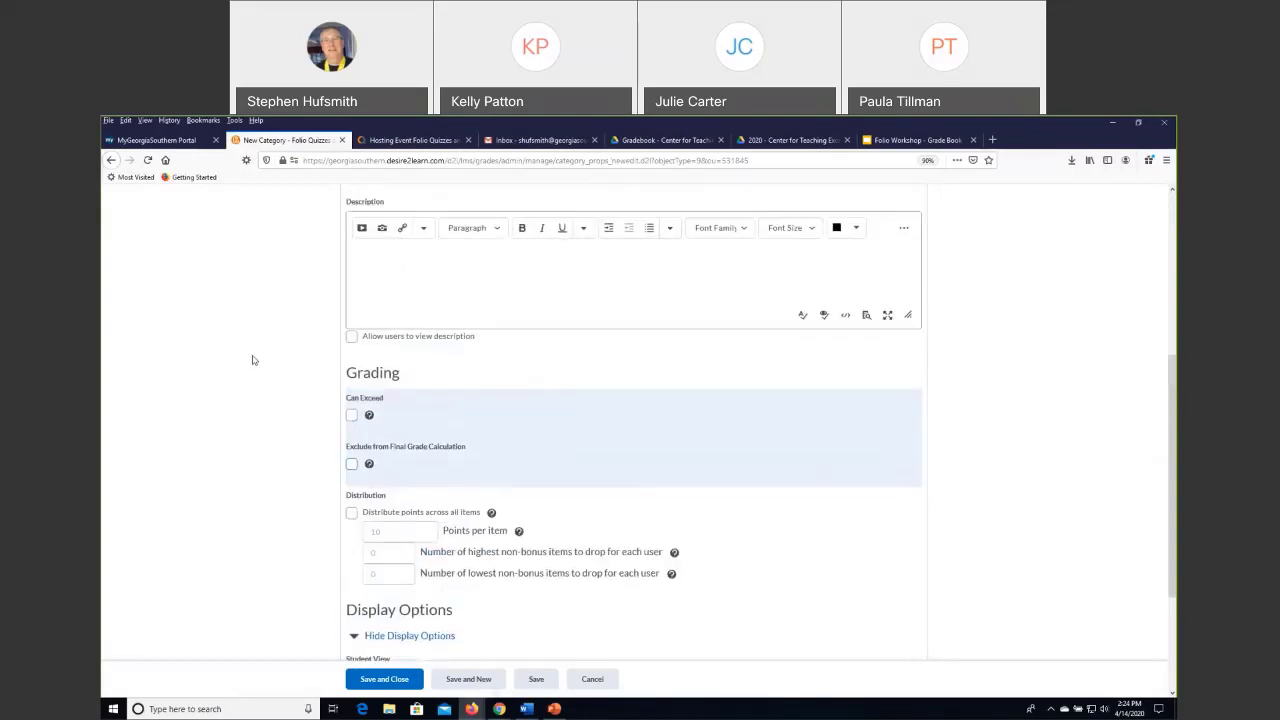
scroll(254, 360, down, 3)
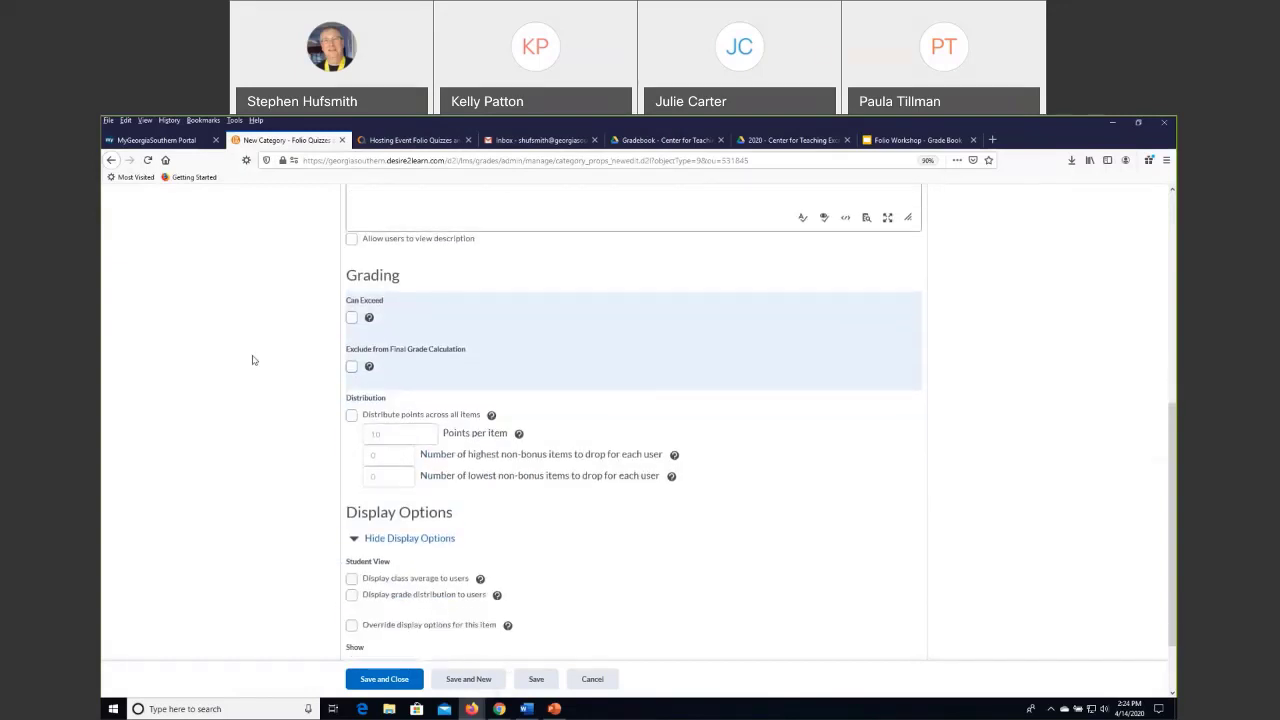
click(351, 353)
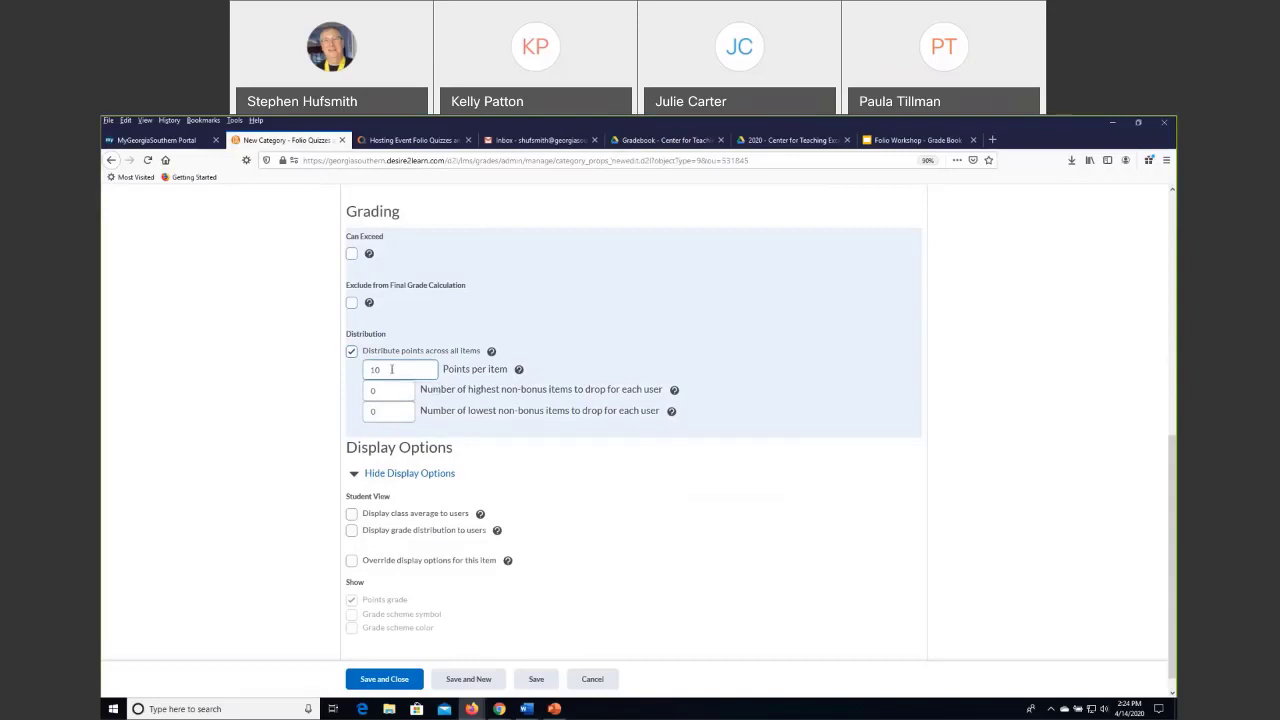
double_click(391, 369)
text(190)
key(BackSpace)
text(0)
click(351, 352)
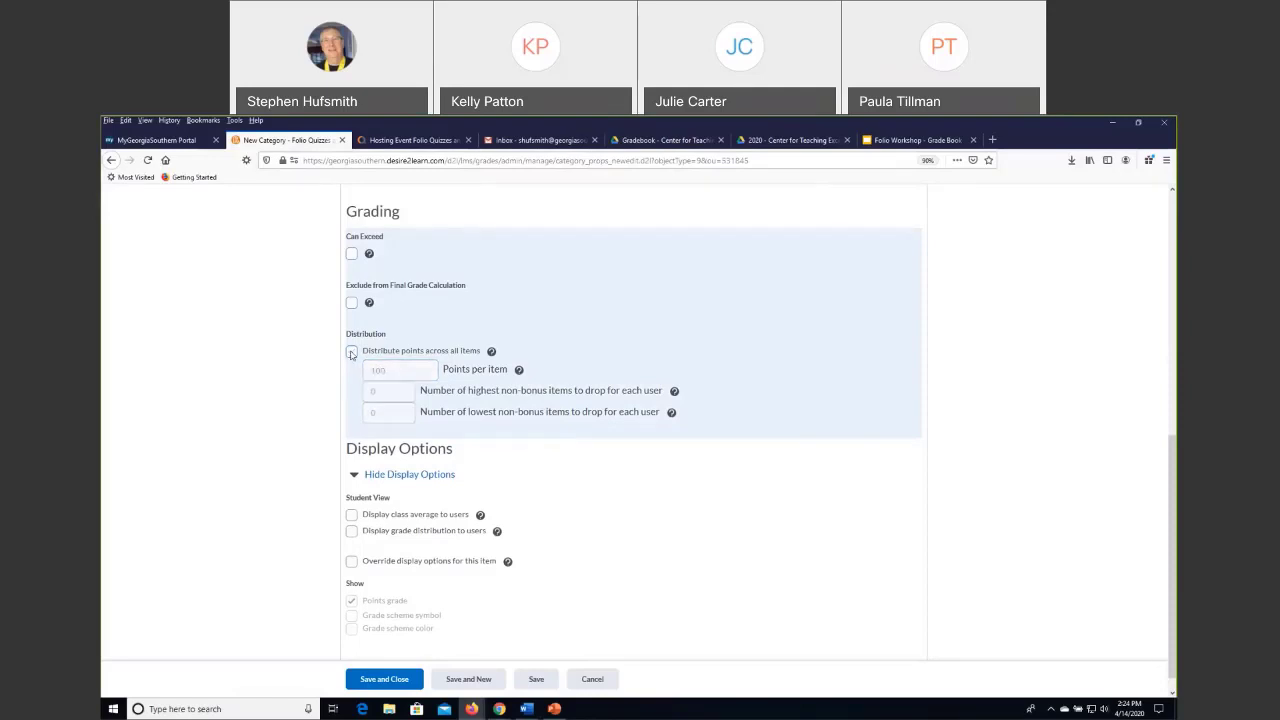
click(351, 352)
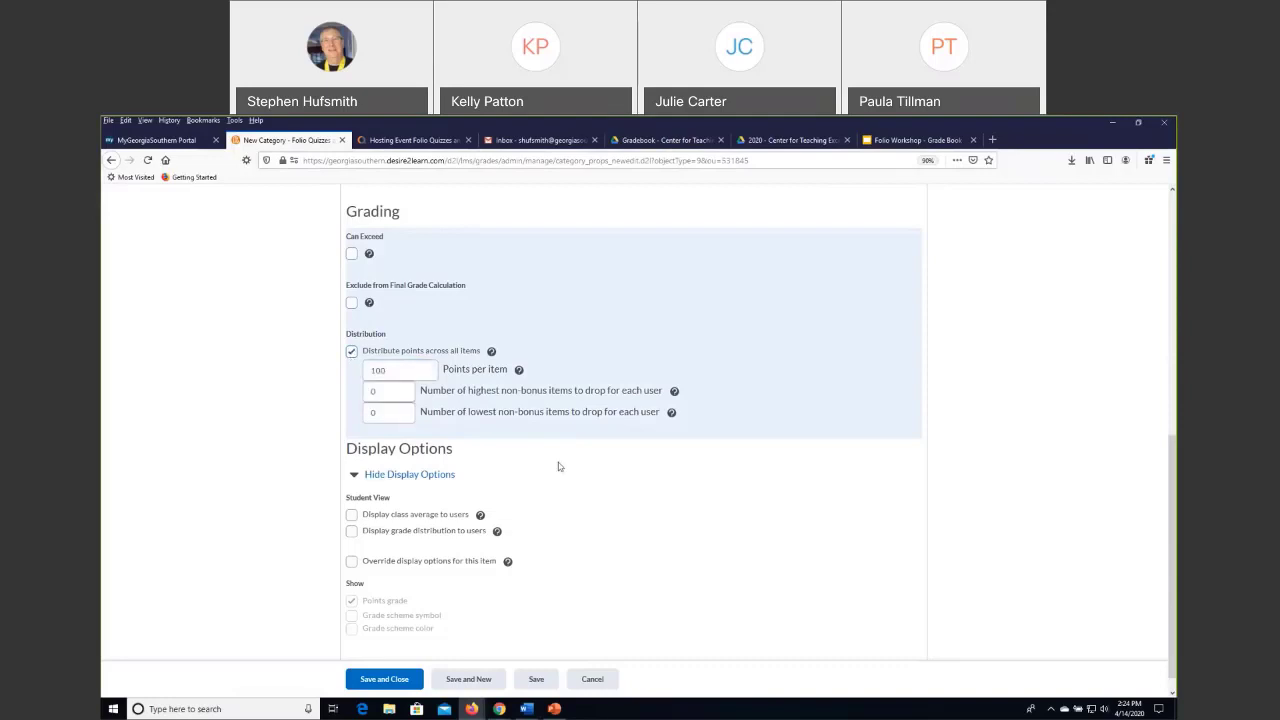
Try dropping 1 lowest non-bonus item for each user, and set that number back to 0.
double_click(373, 391)
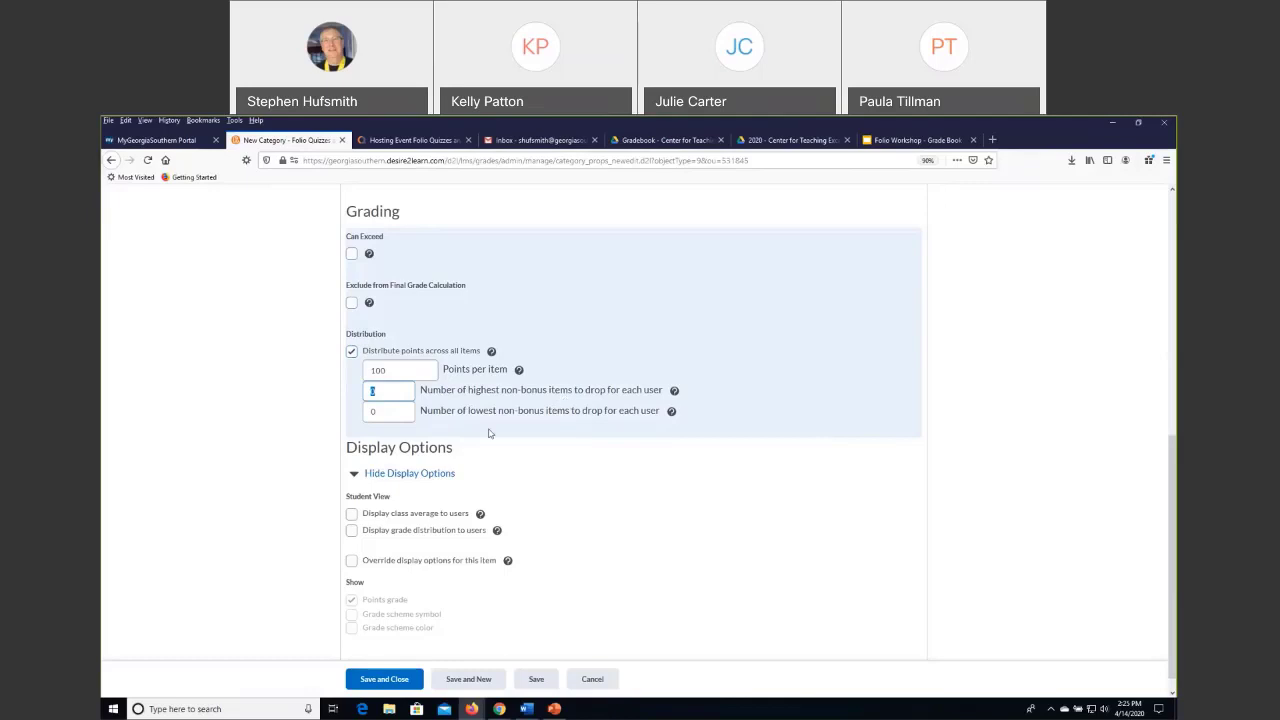
click(392, 413)
drag(392, 413, 357, 414)
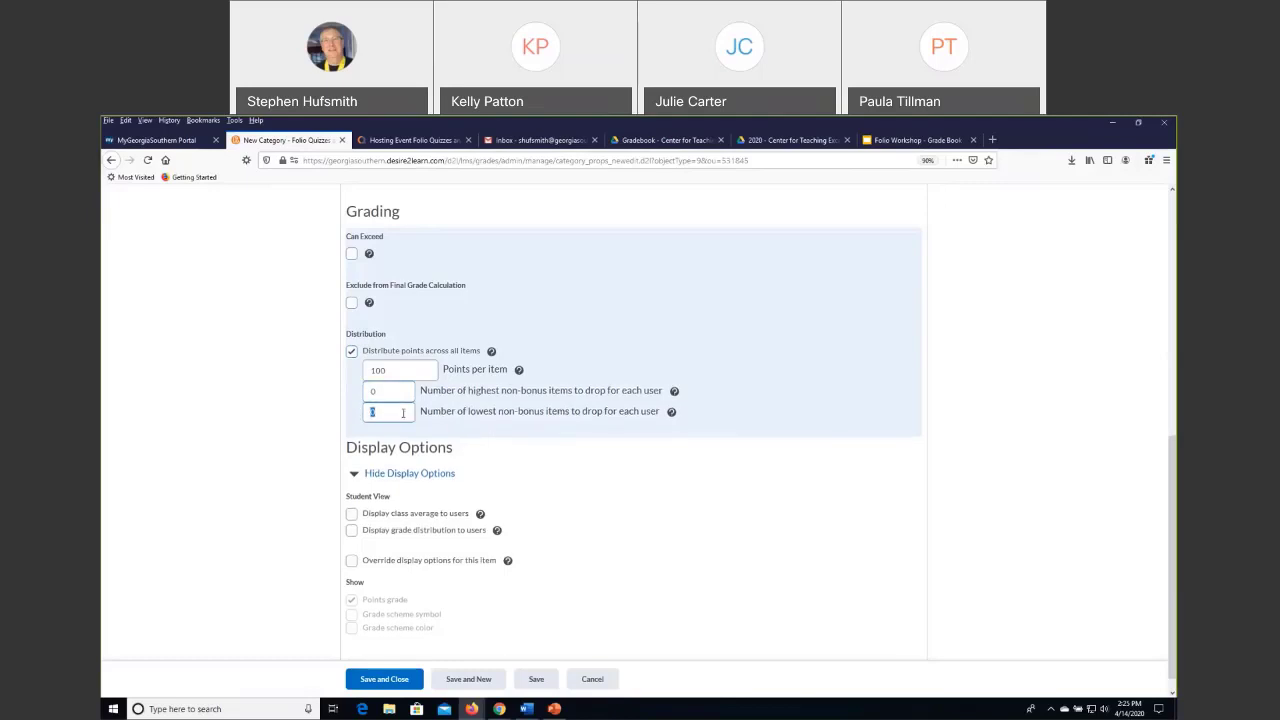
text(1)
drag(380, 414, 362, 418)
text(0)
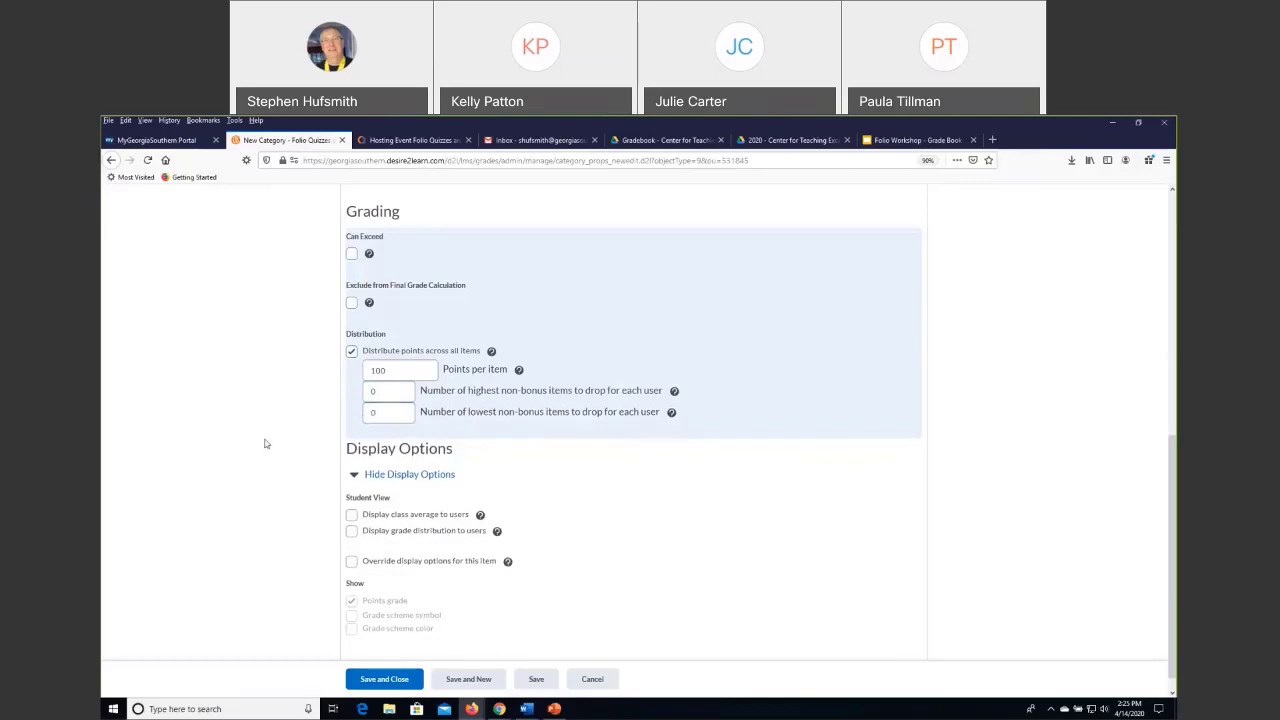
Save and close the new category, and review the categories and grade items in the Manage Grades list.
scroll(428, 530, down, 1)
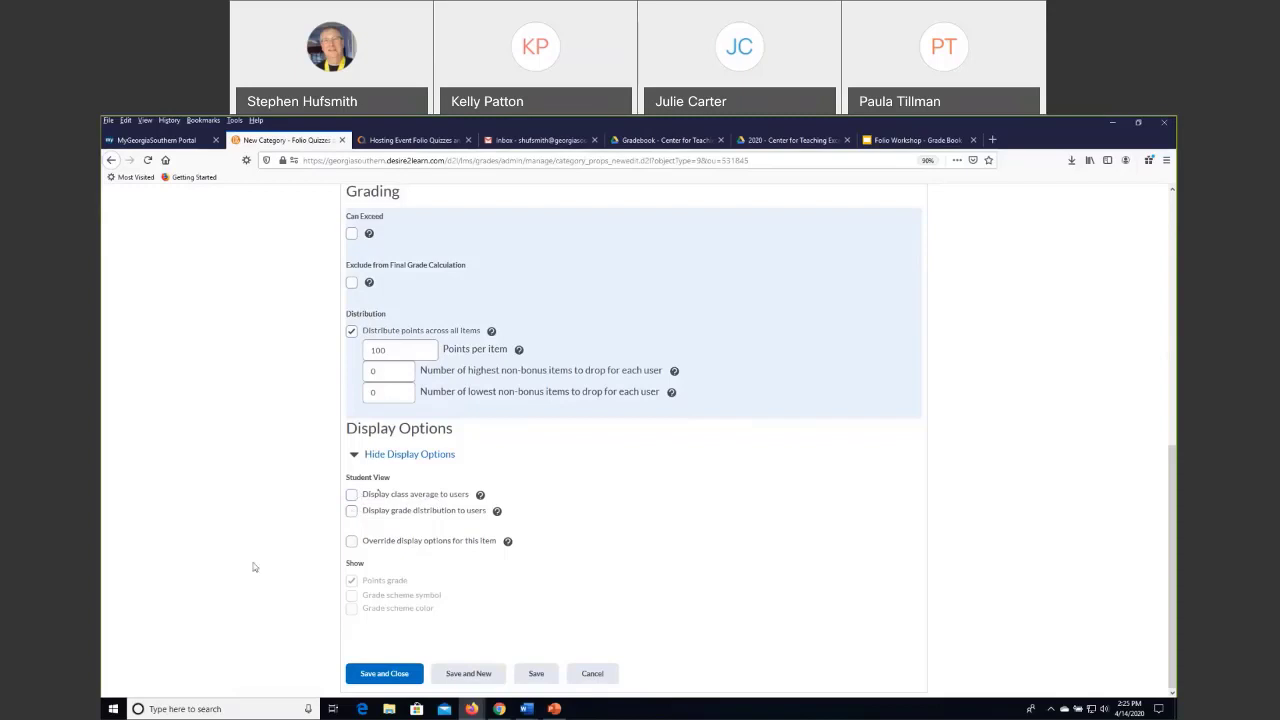
click(366, 679)
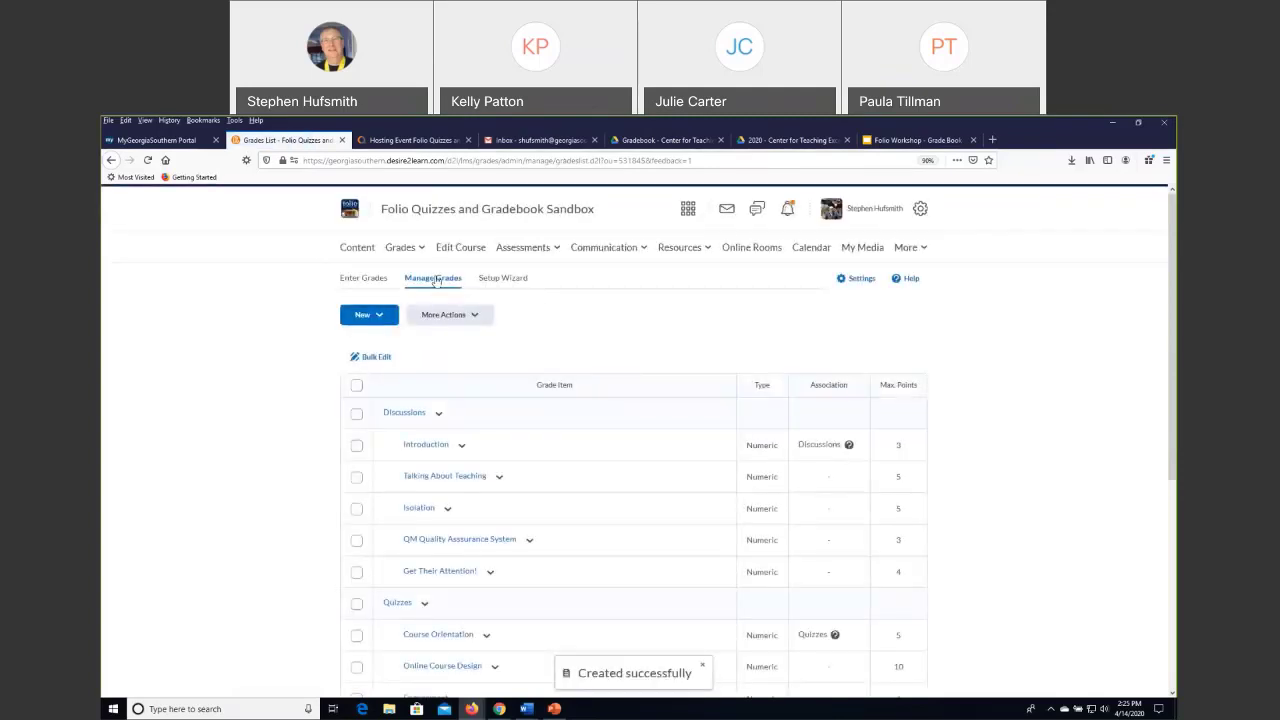
scroll(580, 390, down, 6)
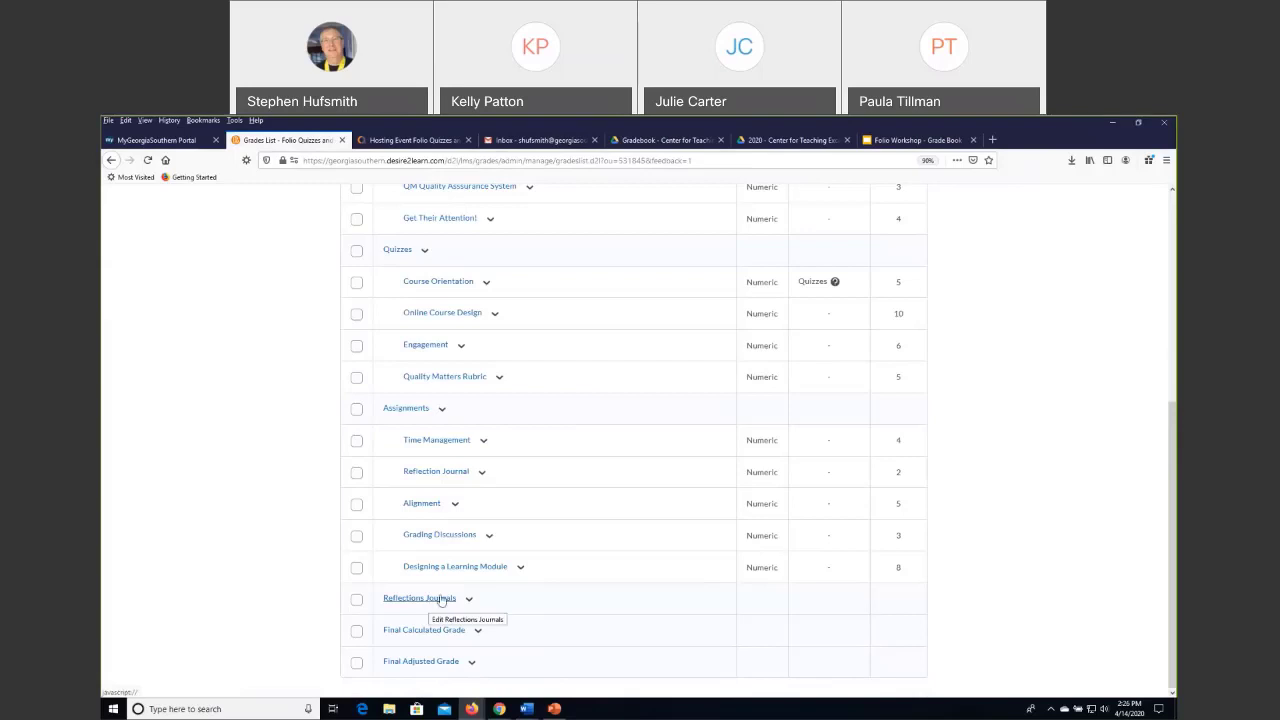
scroll(440, 594, up, 5)
scroll(400, 397, up, 1)
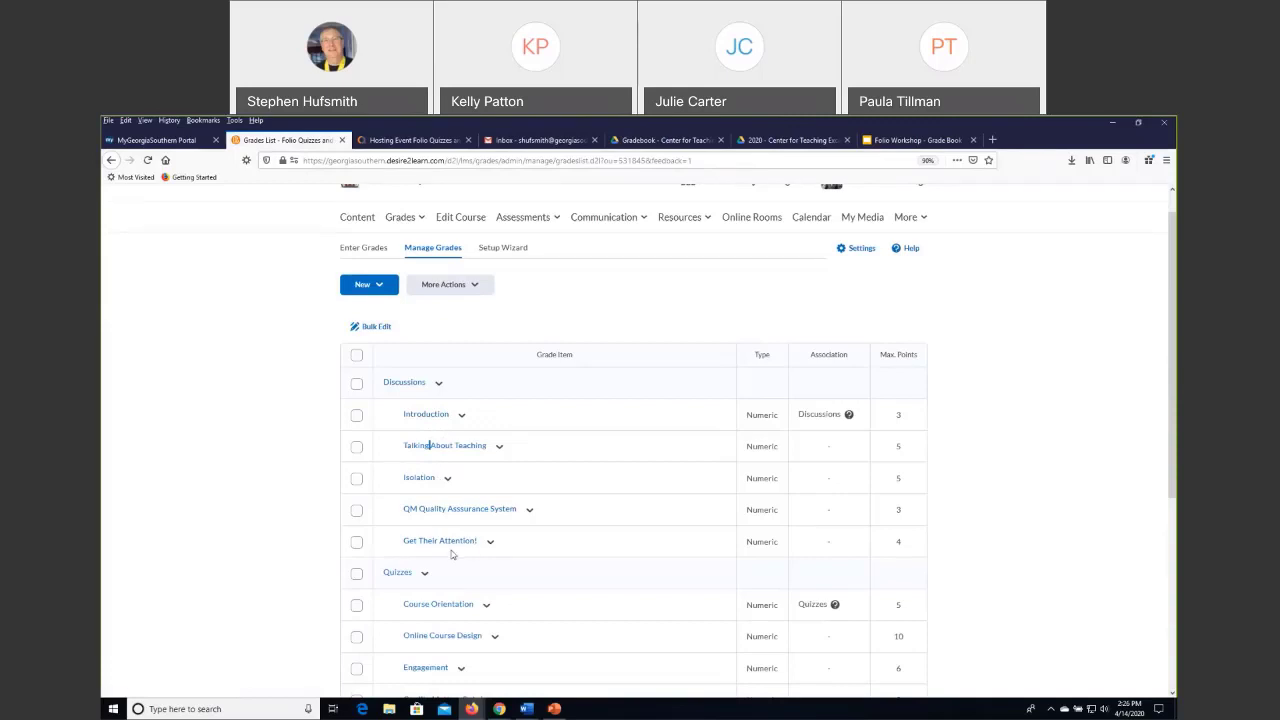
scroll(445, 520, down, 4)
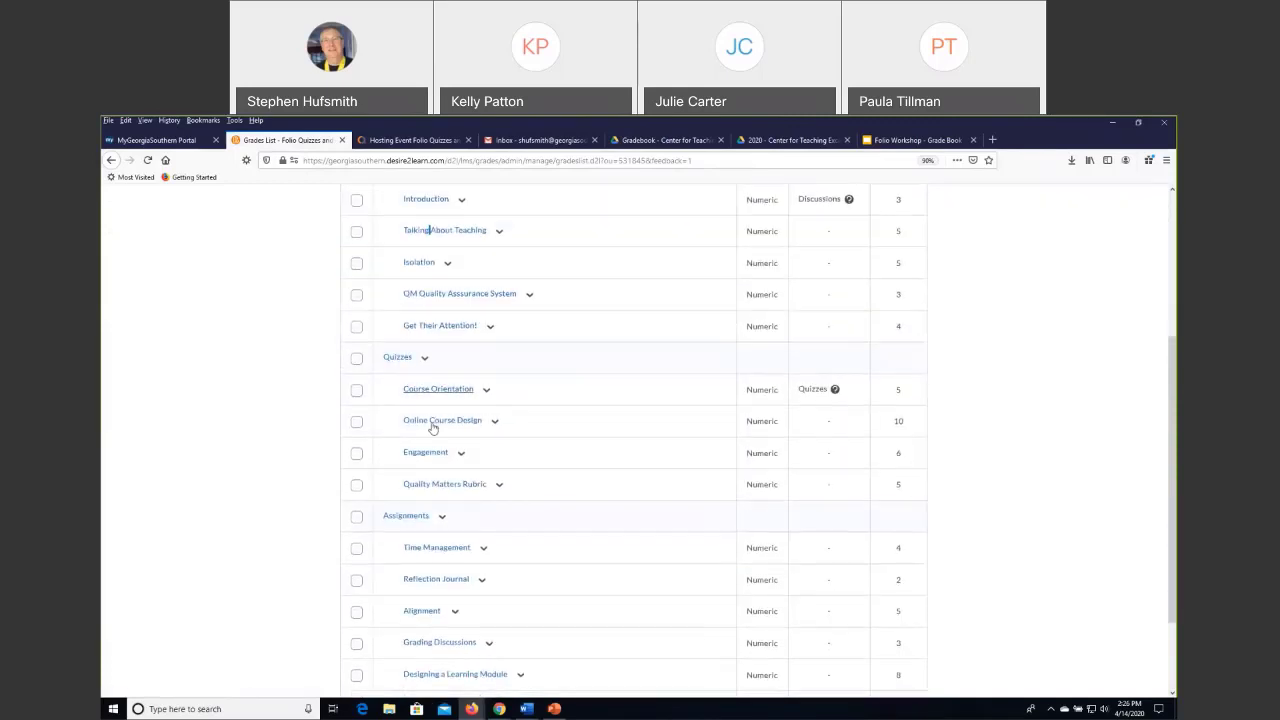
scroll(297, 514, down, 1)
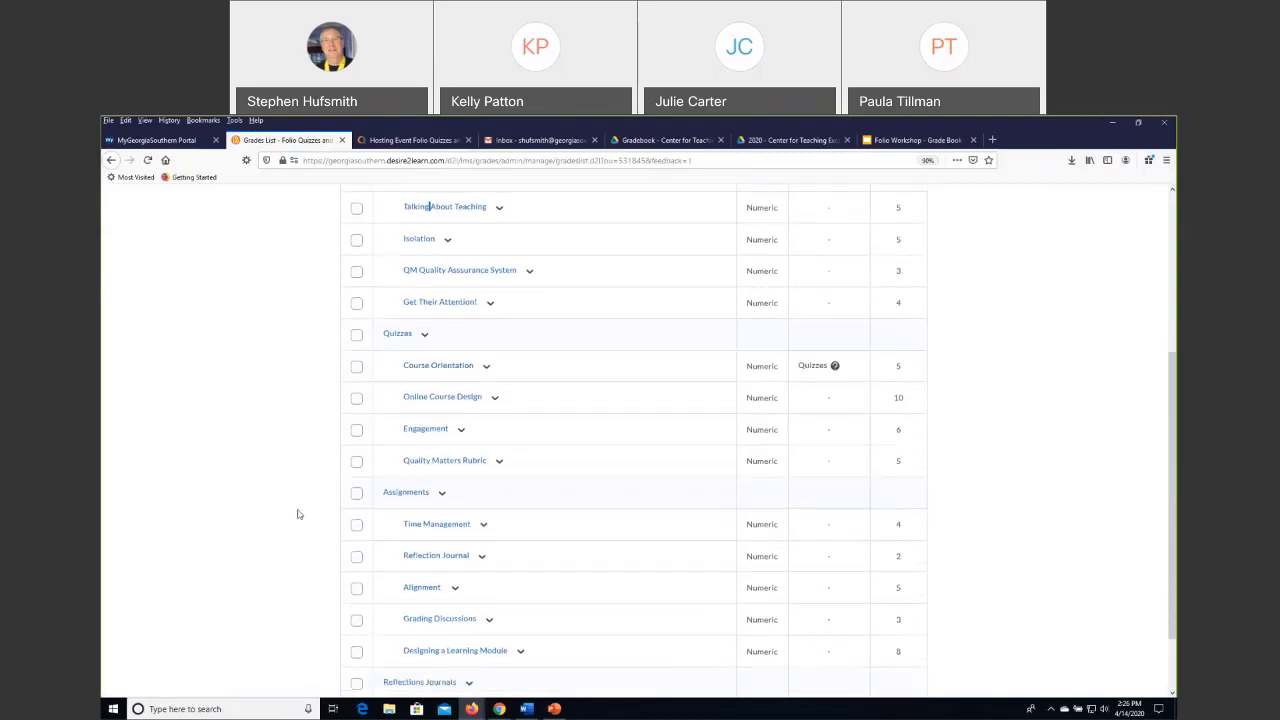
Review the categories and grade items in the Manage Grades list, and look through the score columns of each category in Enter Grades.
scroll(297, 514, down, 2)
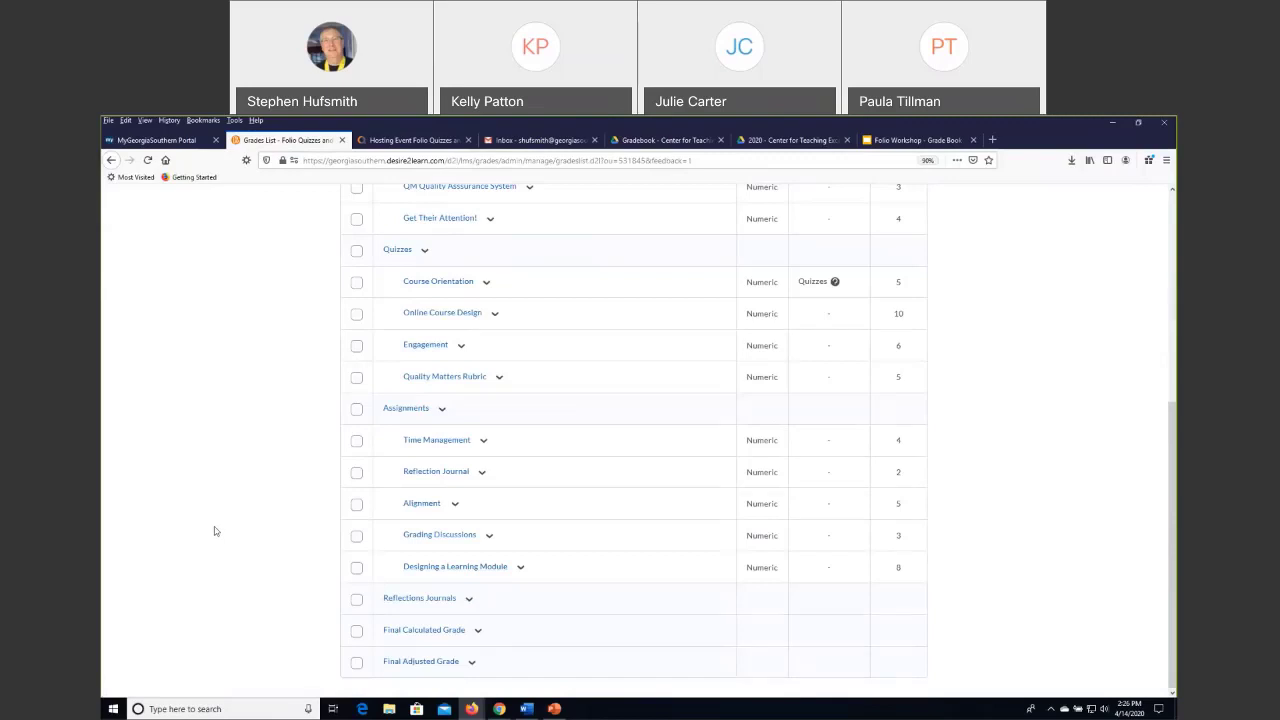
scroll(213, 529, up, 6)
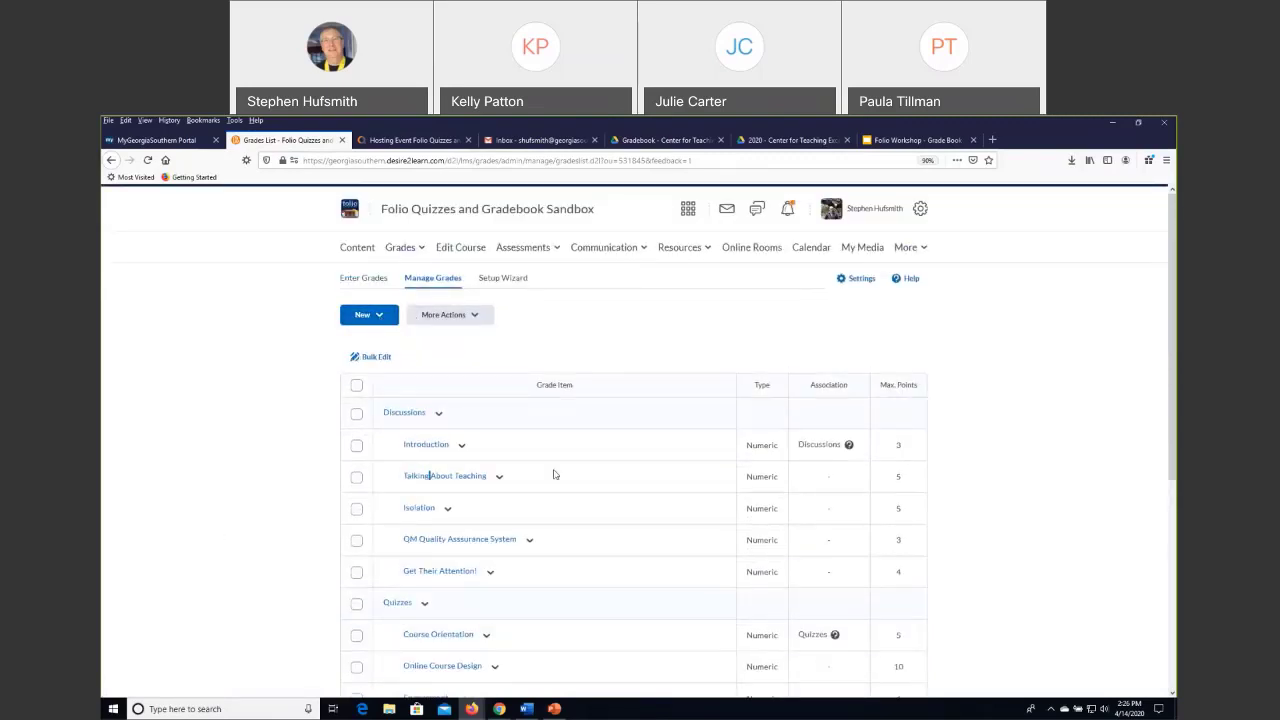
scroll(403, 372, down, 1)
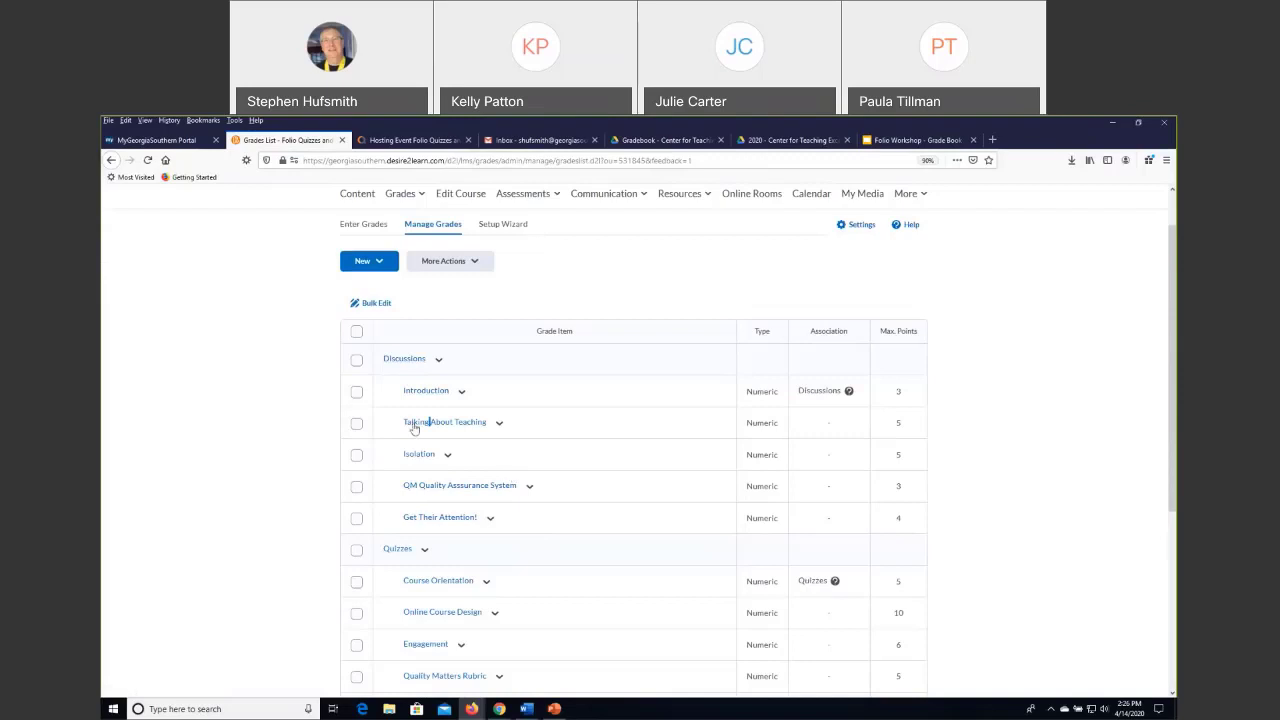
scroll(305, 340, up, 1)
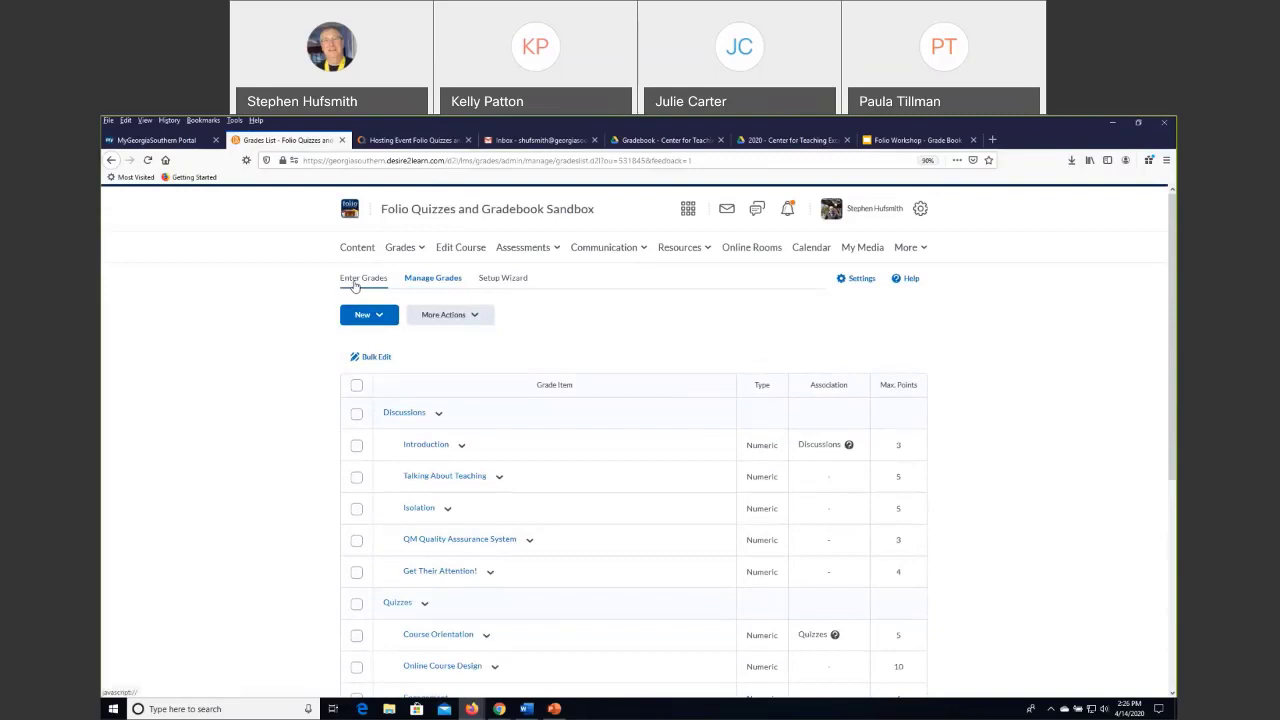
click(356, 280)
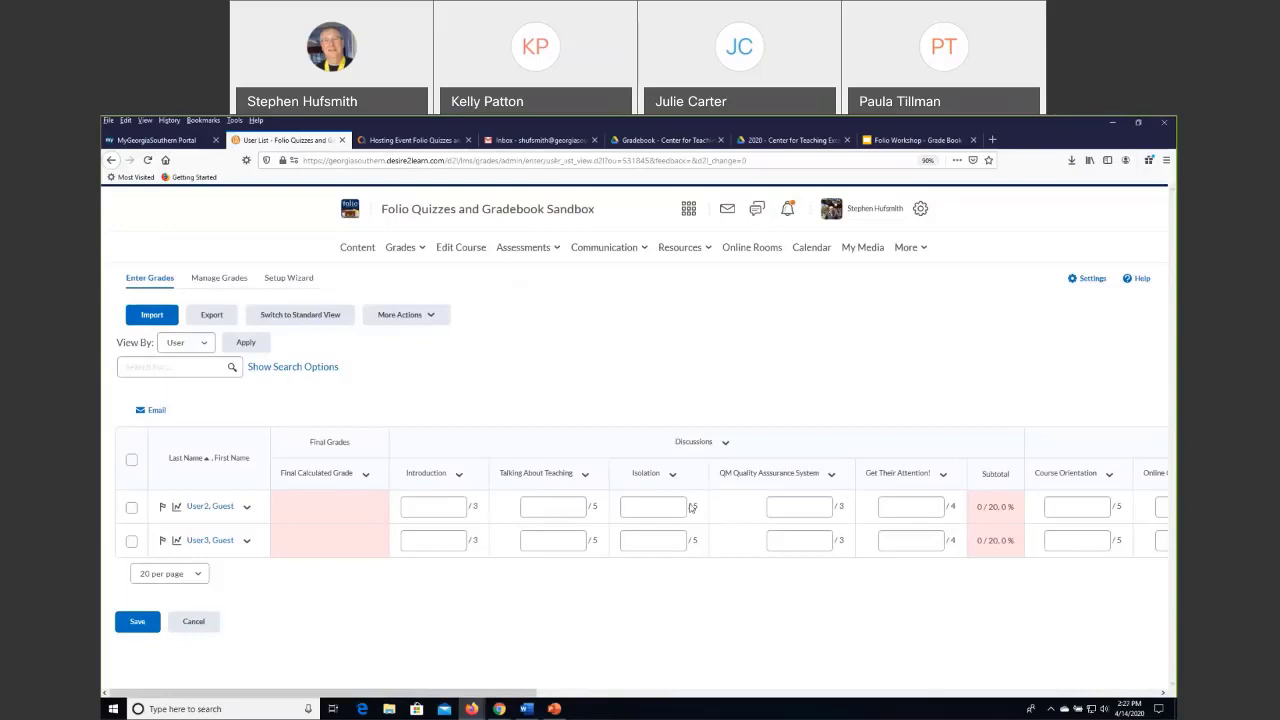
drag(518, 697, 851, 697)
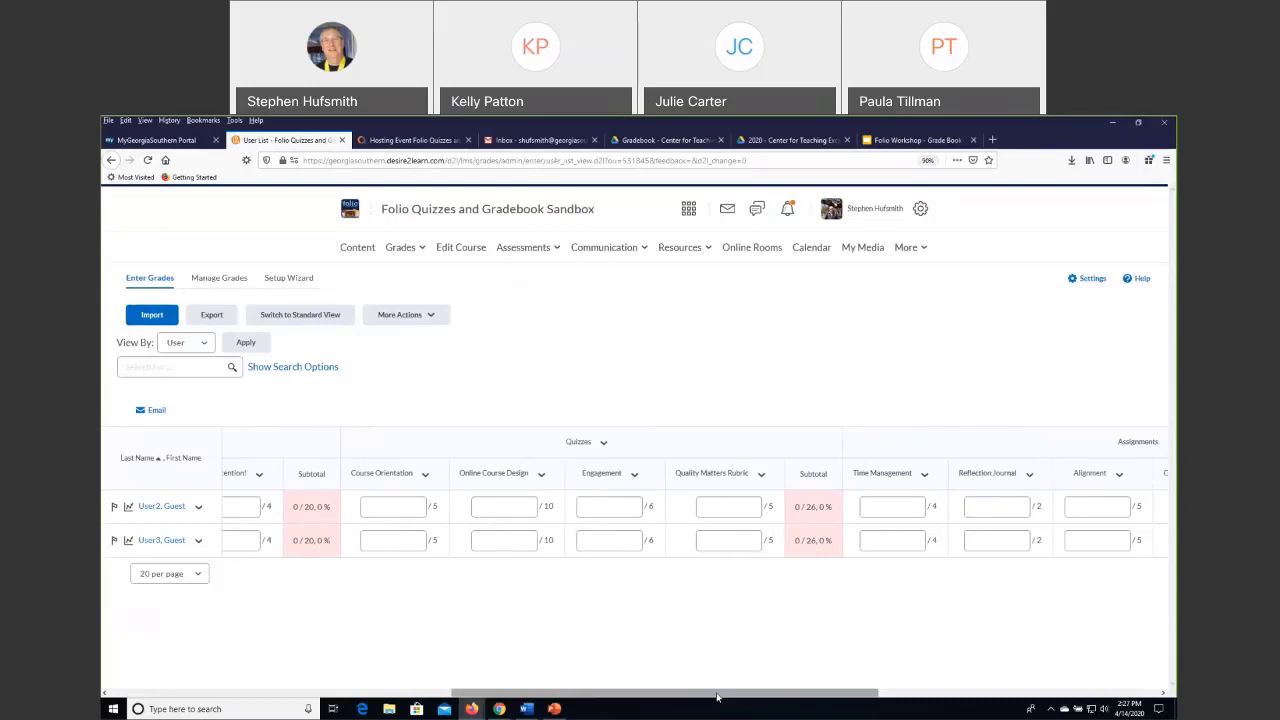
drag(716, 697, 417, 697)
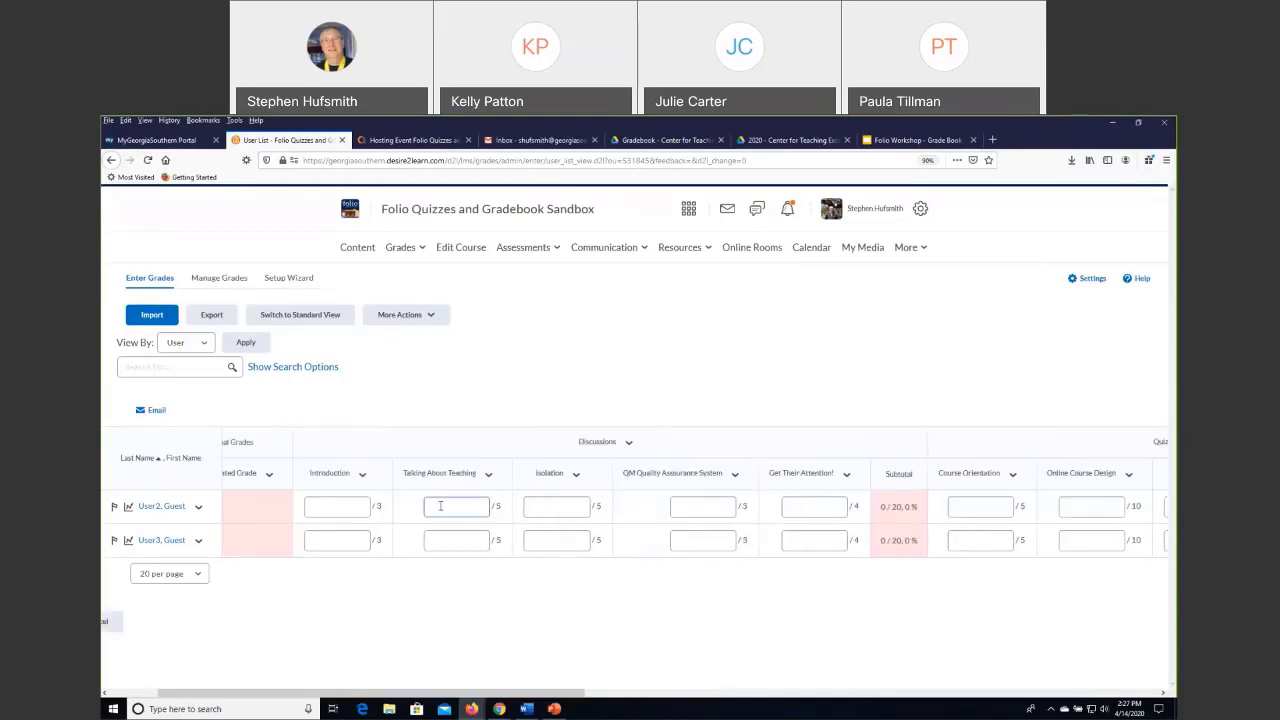
Return to Manage Grades and start a new grade item of the Numeric type.
click(212, 284)
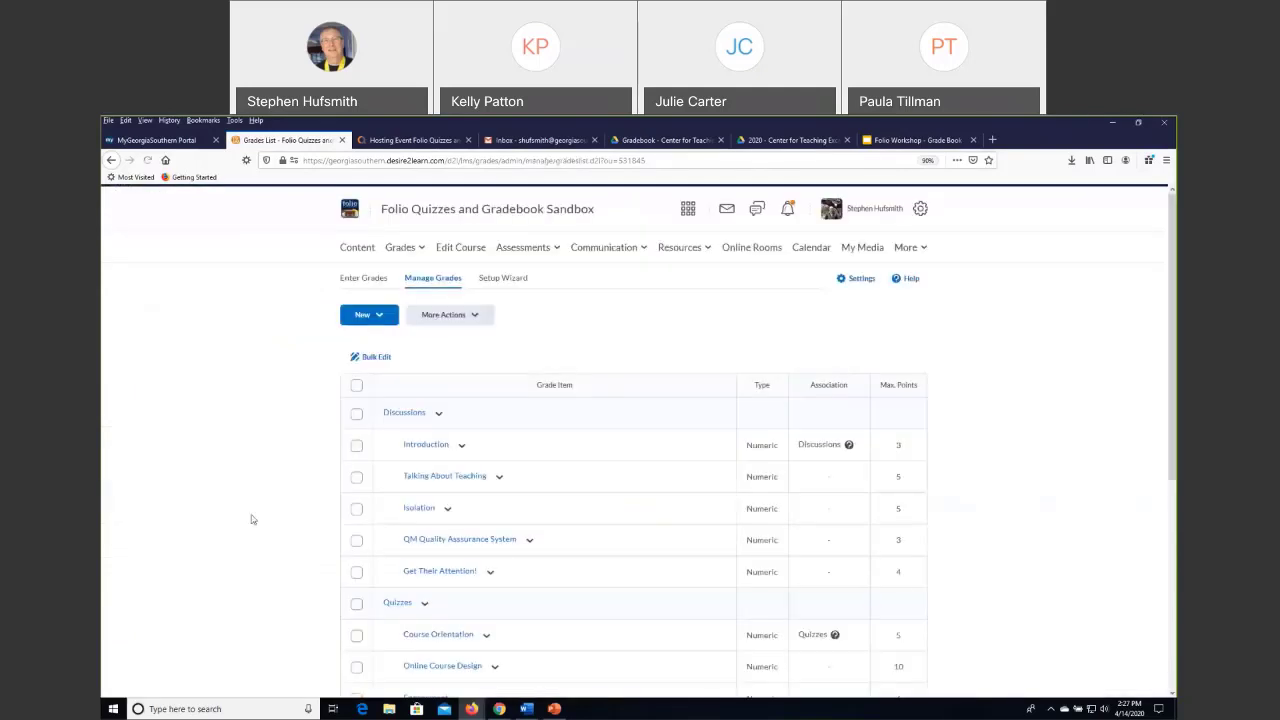
scroll(254, 535, down, 5)
scroll(290, 500, up, 4)
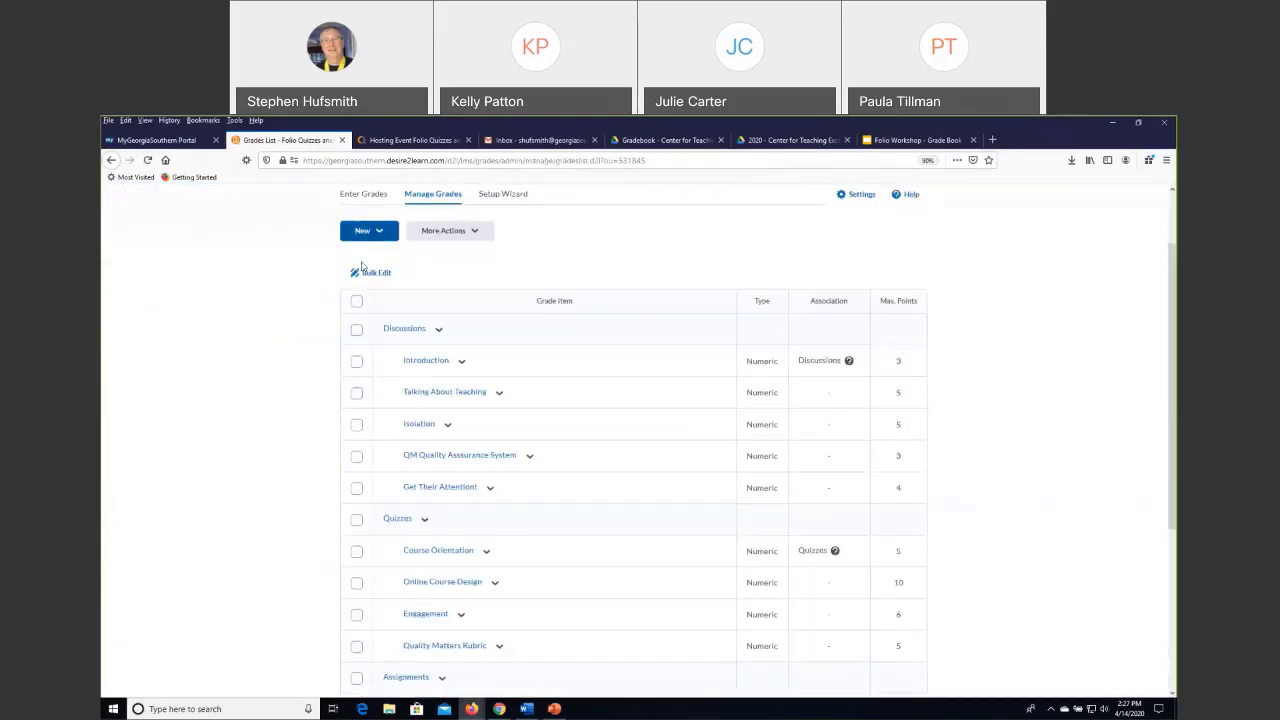
scroll(360, 260, up, 2)
click(378, 314)
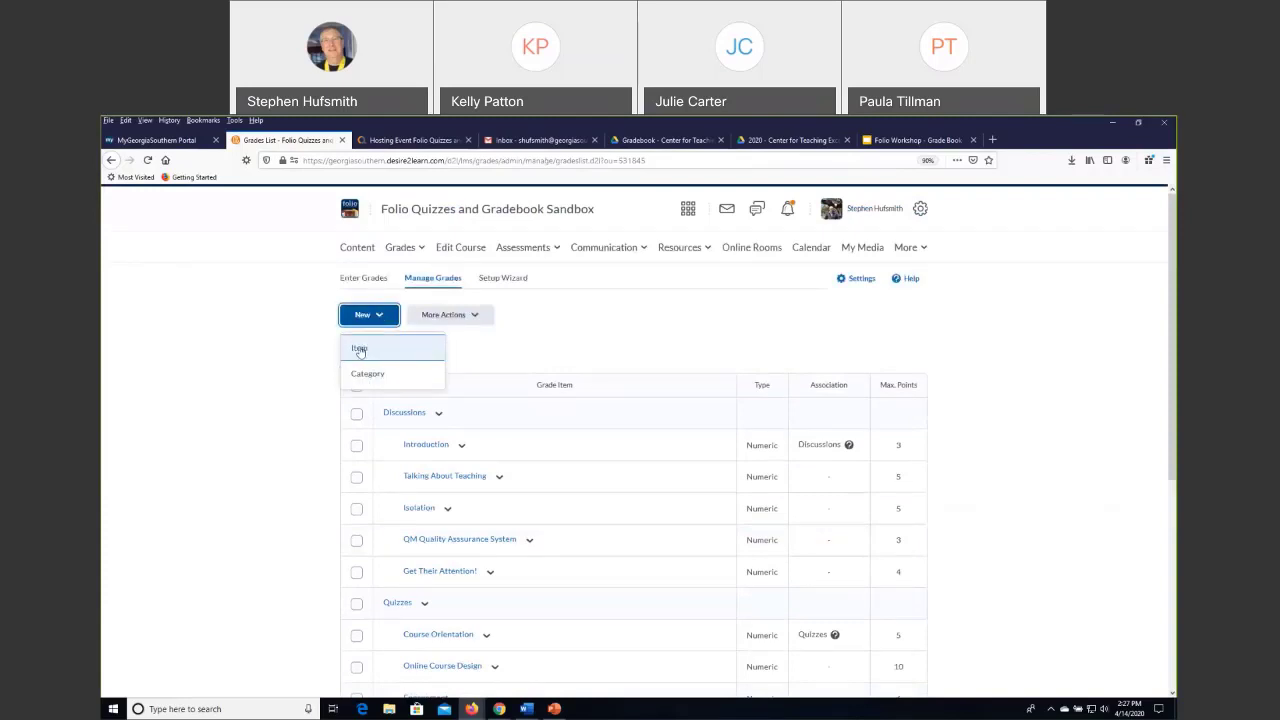
click(360, 348)
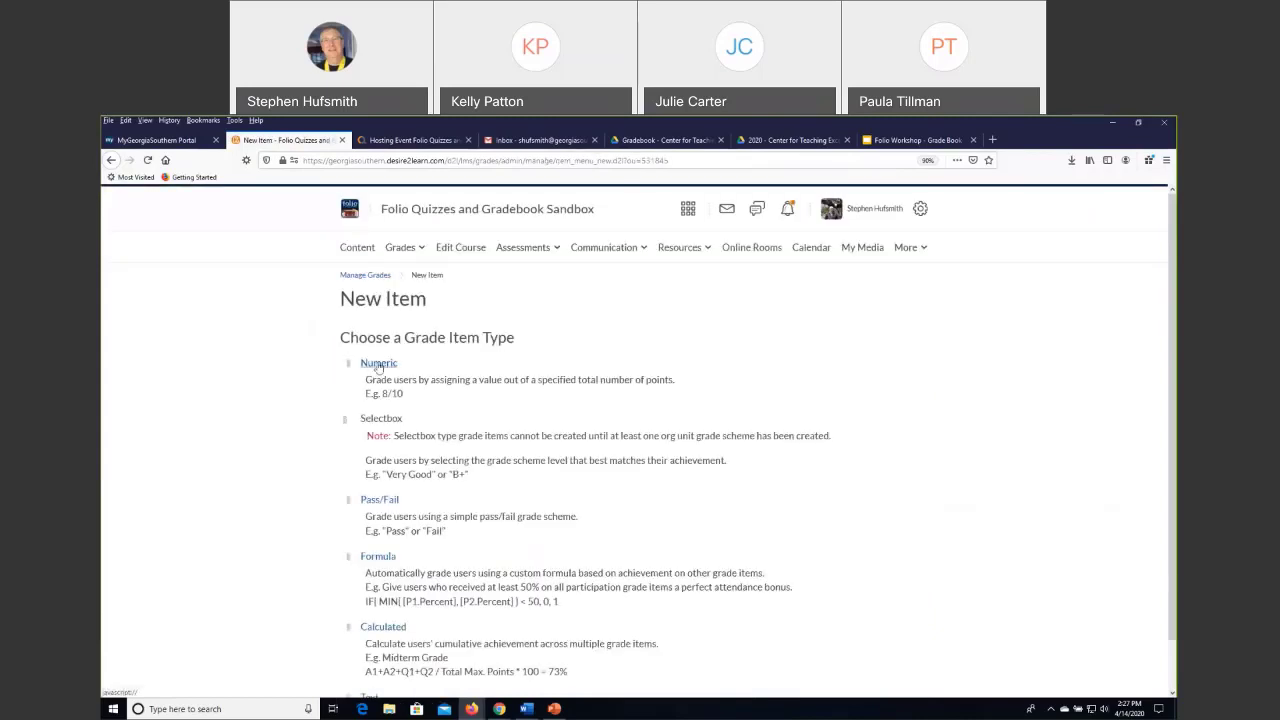
click(378, 365)
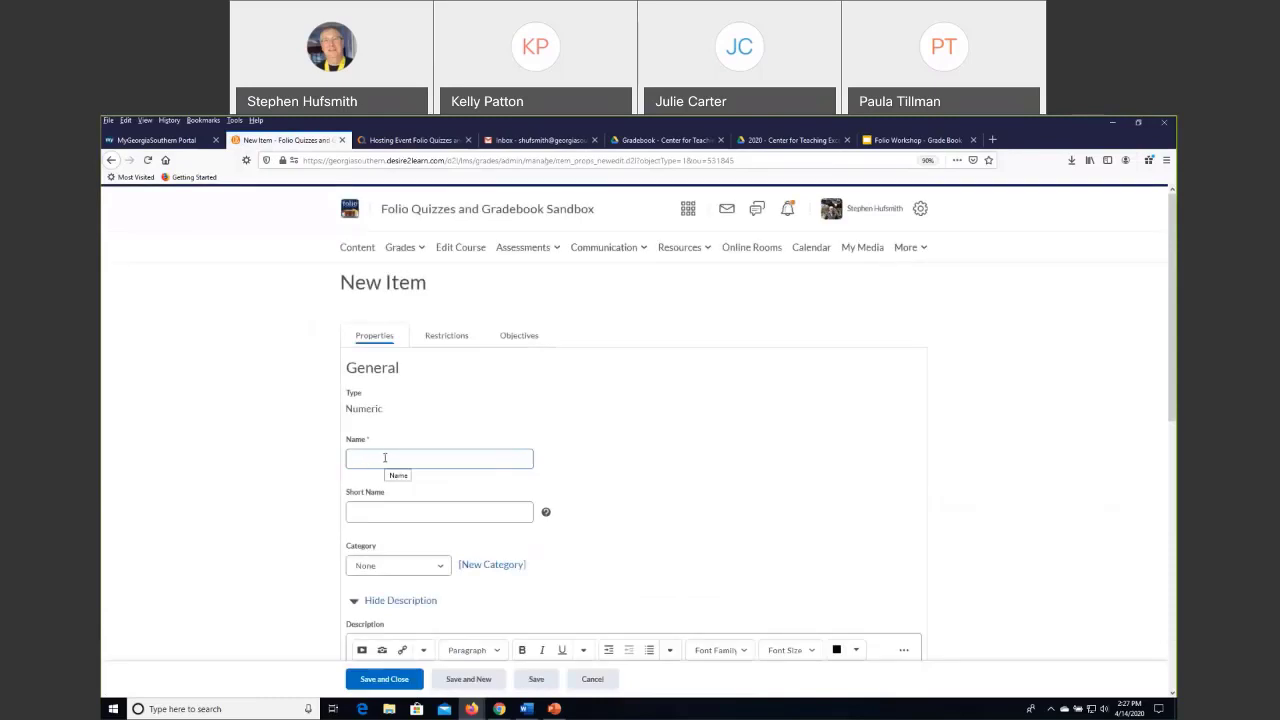
Name the new grade item "Reflection Journal 1", correcting the misspelled first word.
text(Reflectiona)
text(Jou)
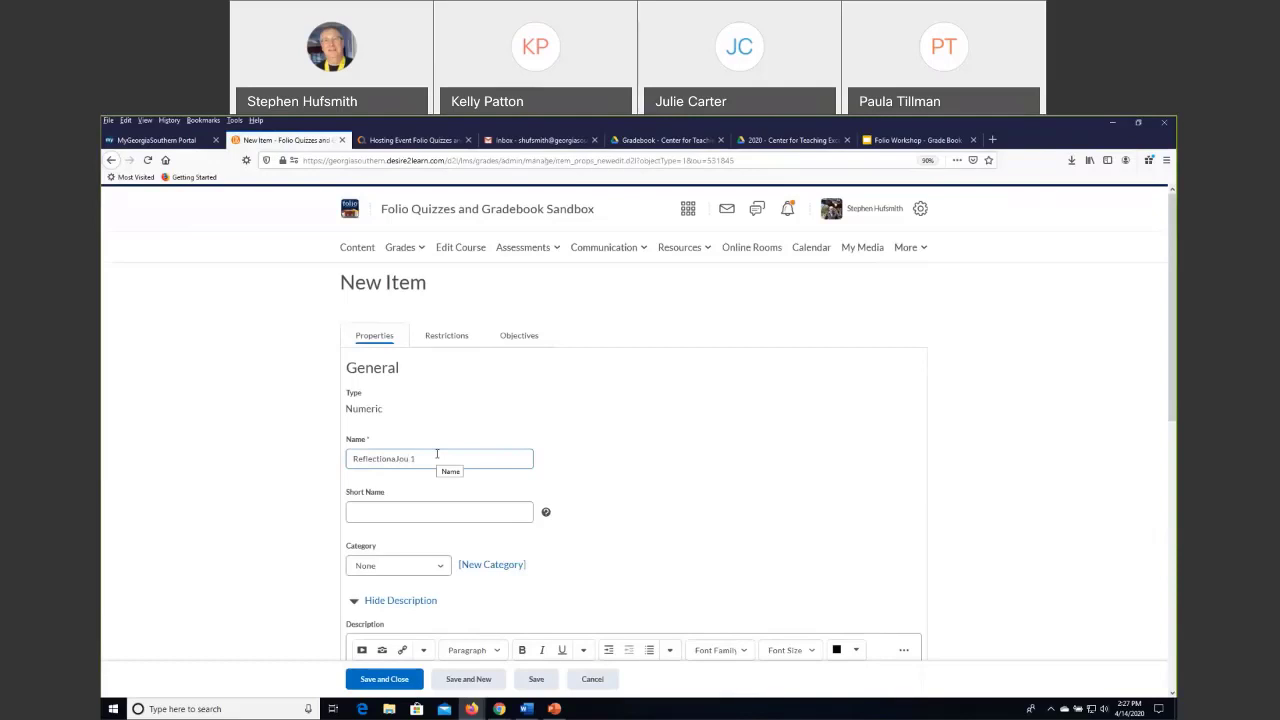
text(rnal)
click(395, 458)
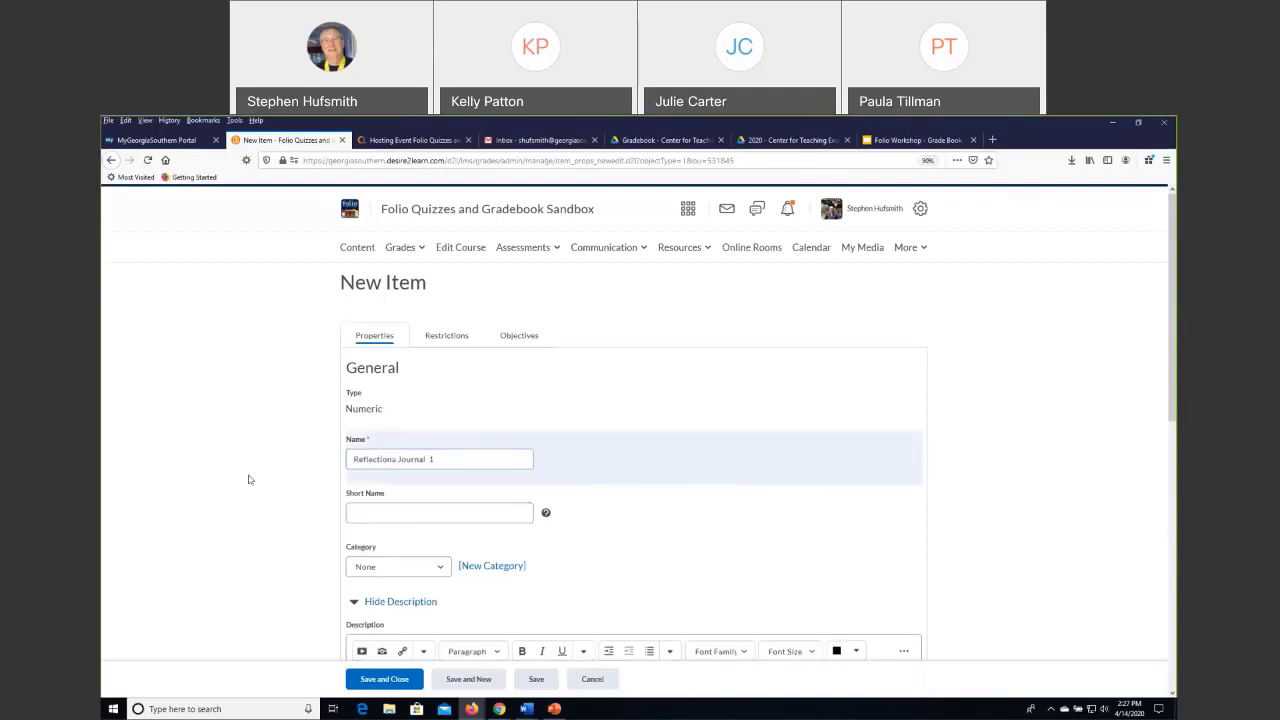
click(397, 460)
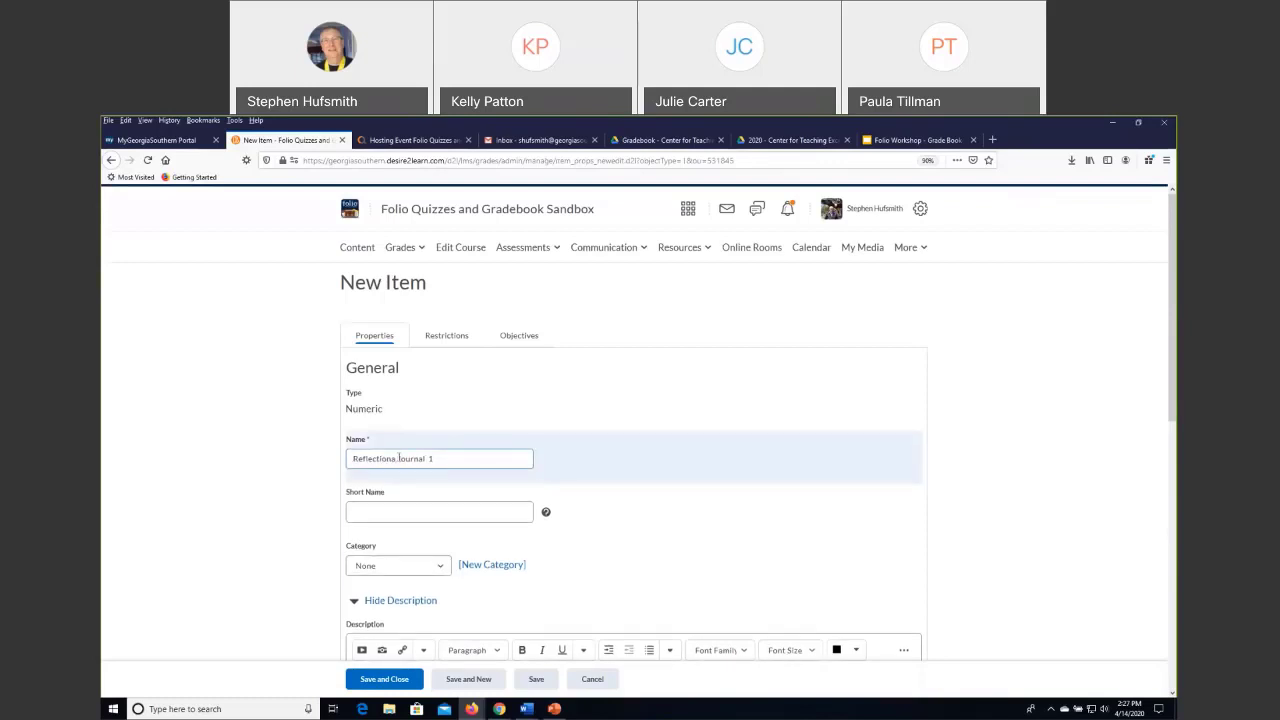
key(BackSpace)
key(BackSpace)
text(n)
Try the short name "RJ 1" for the item, and clear the short name again.
scroll(580, 526, down, 1)
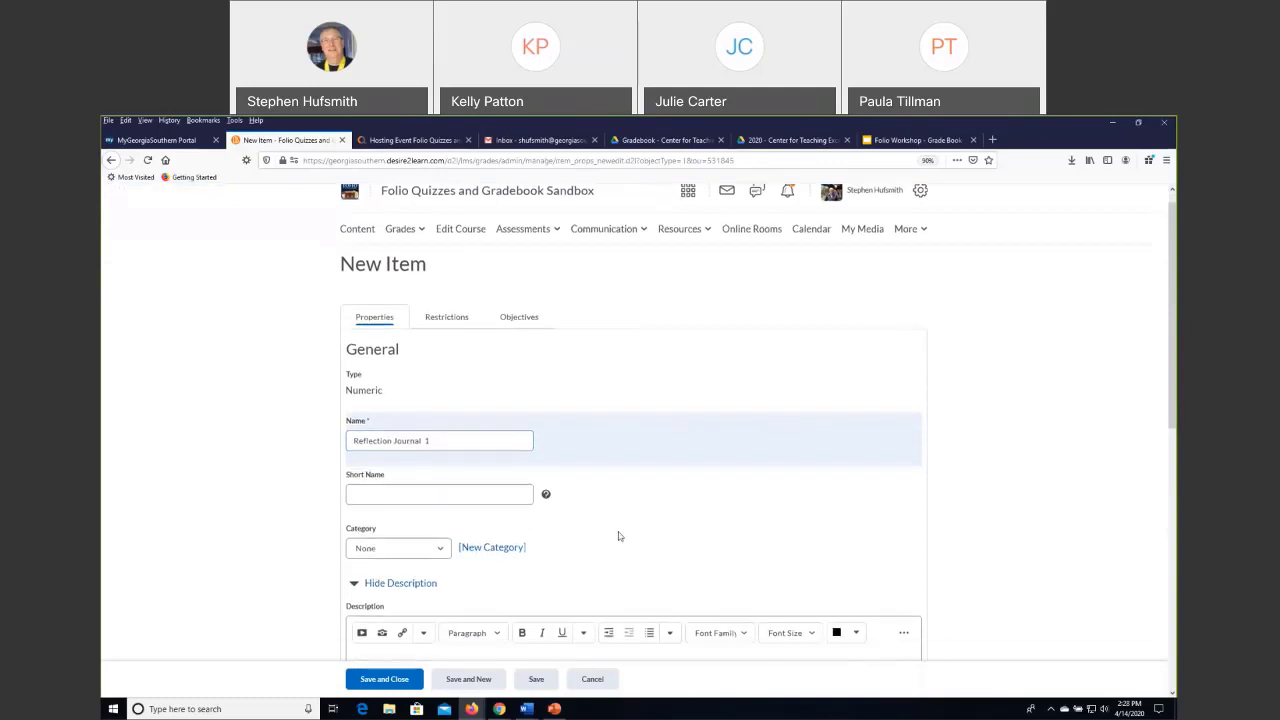
click(444, 462)
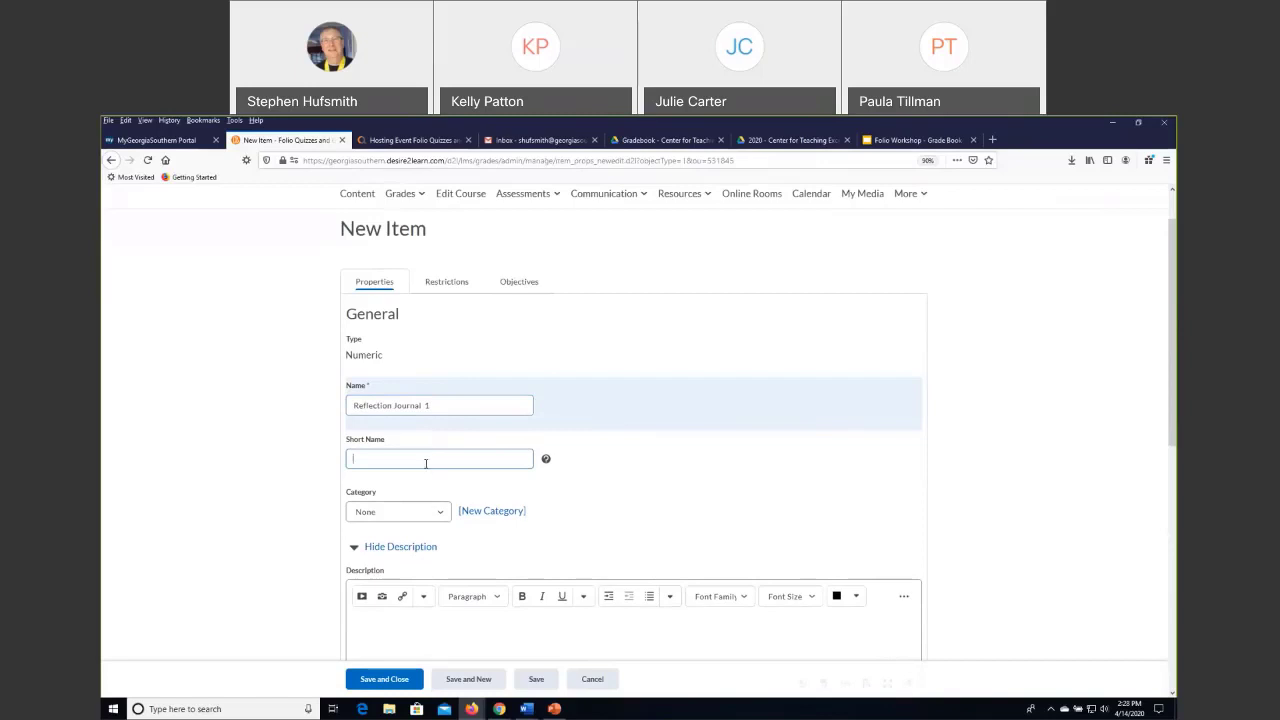
scroll(417, 371, down, 2)
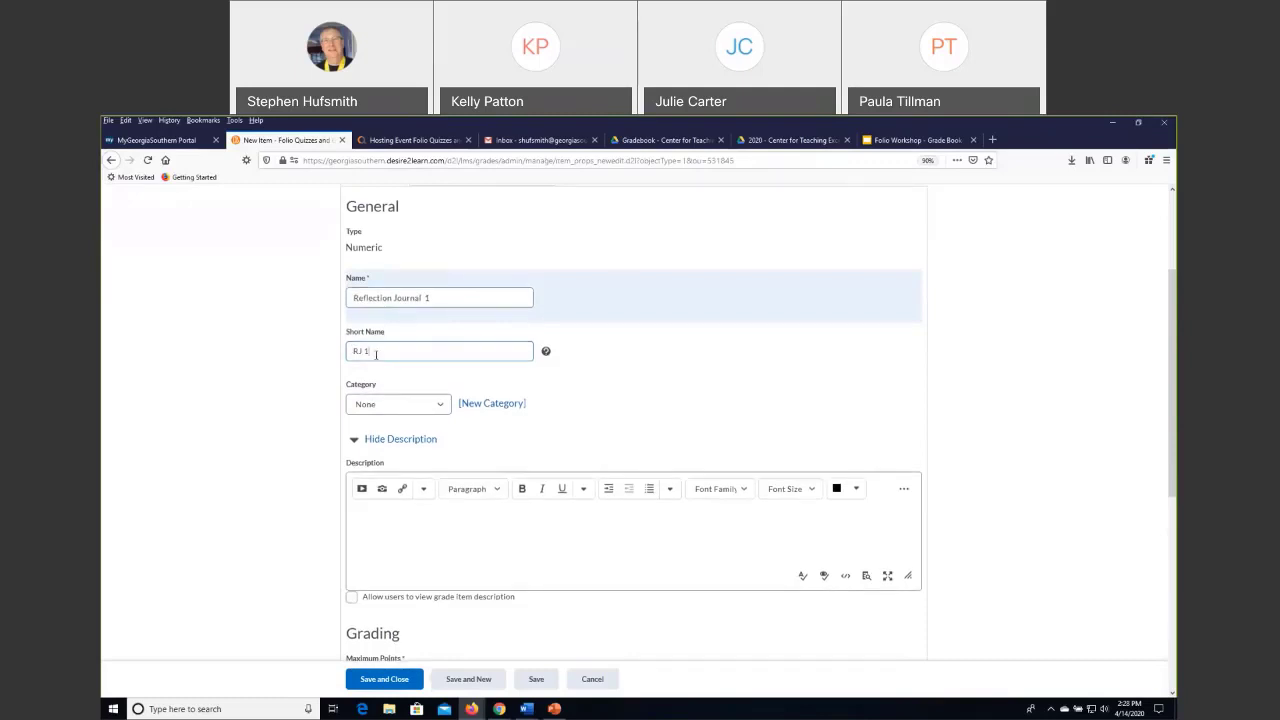
click(445, 297)
drag(406, 351, 314, 352)
click(289, 380)
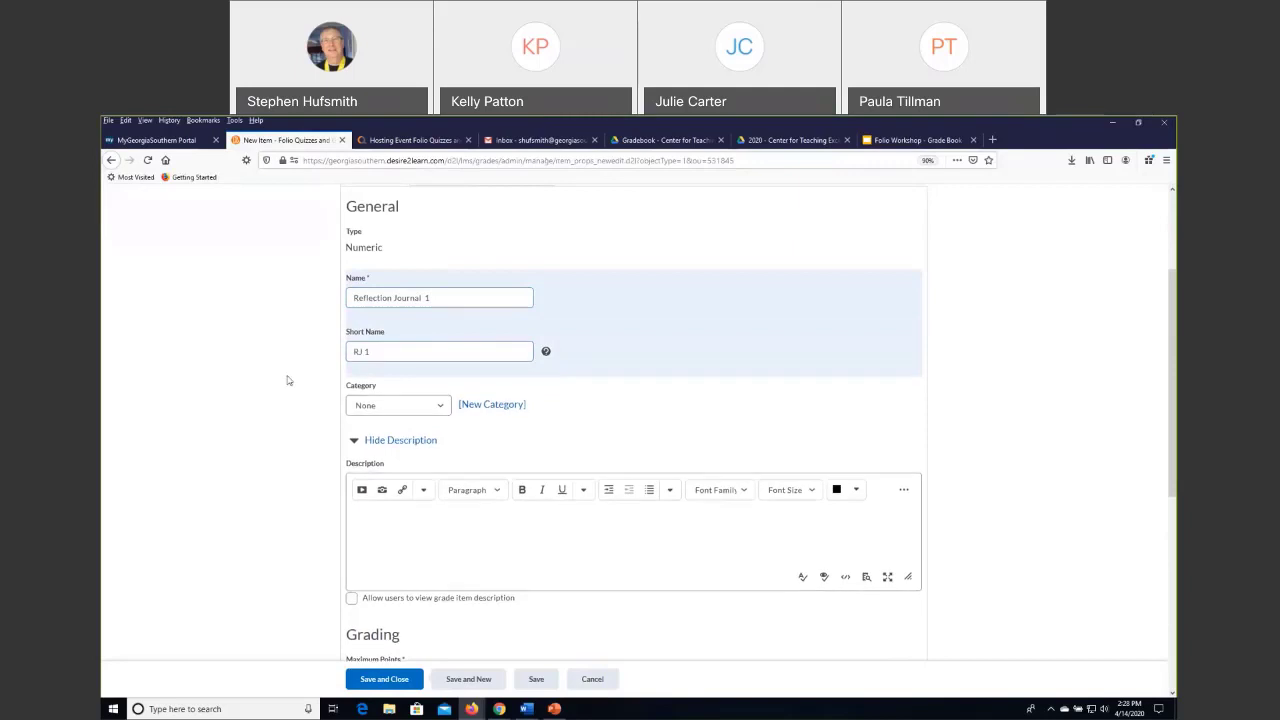
drag(395, 351, 323, 351)
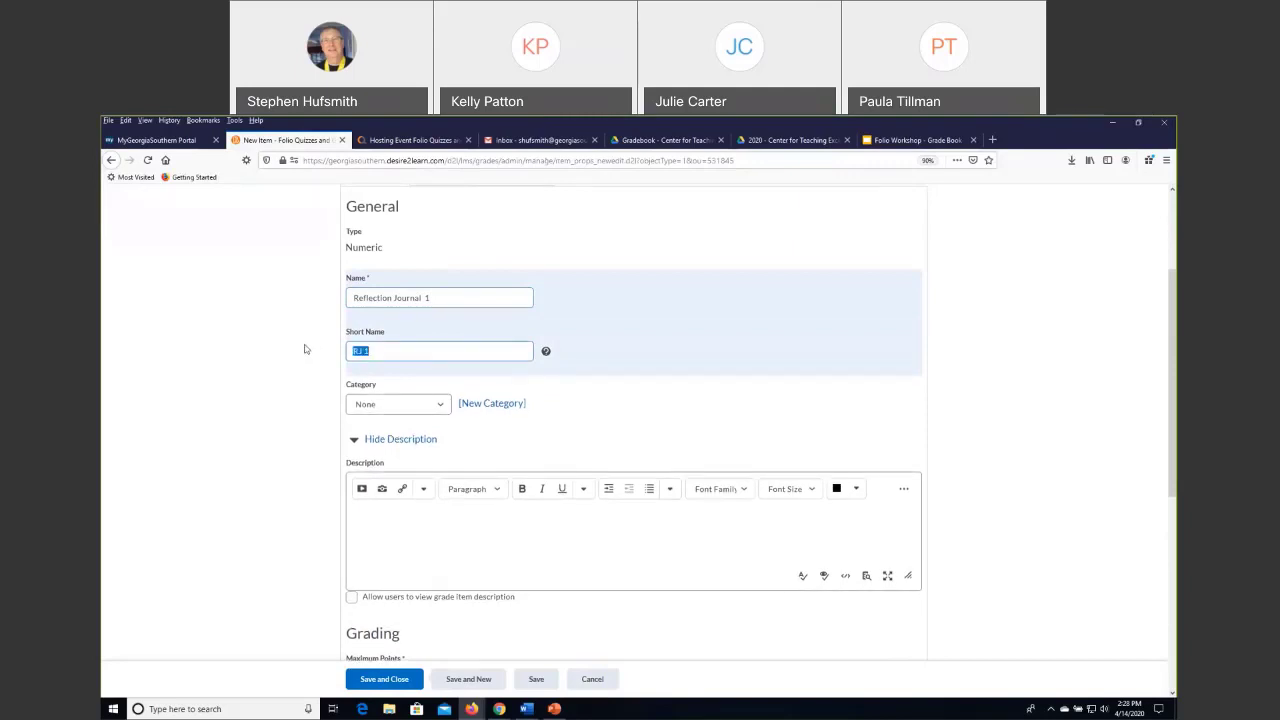
key(BackSpace)
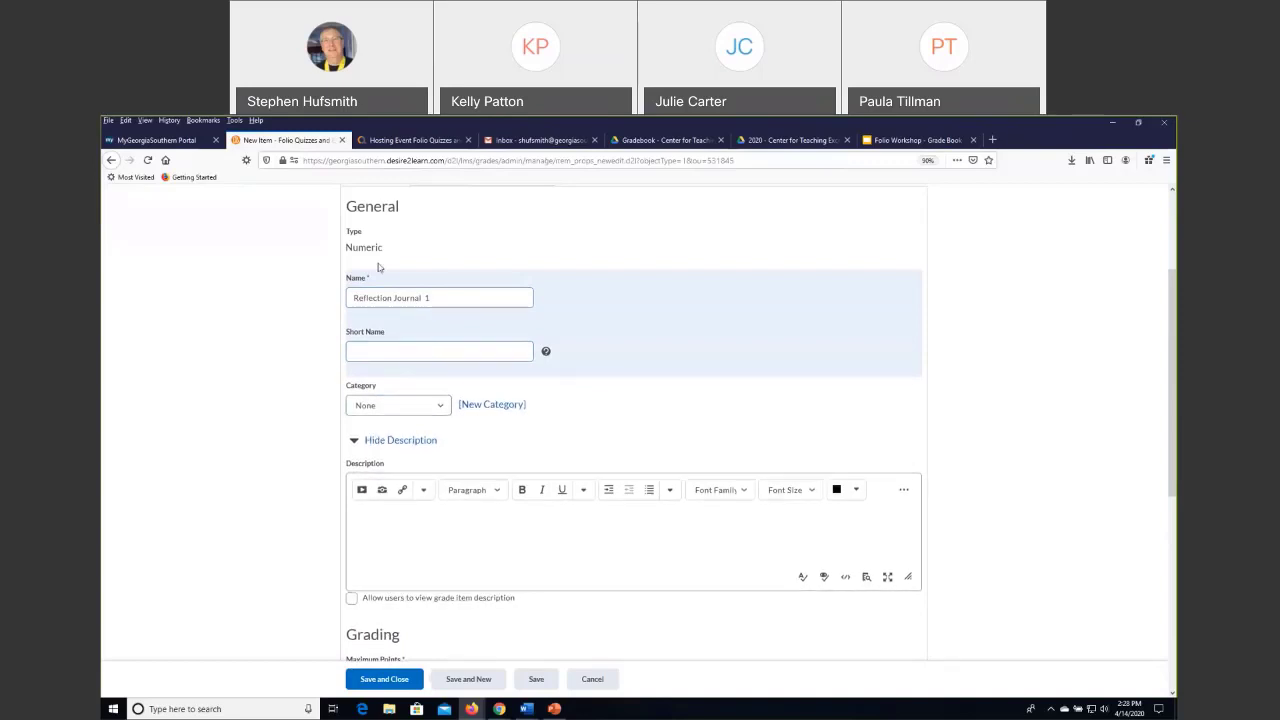
Assign the new item to the Reflections Journals category.
click(442, 407)
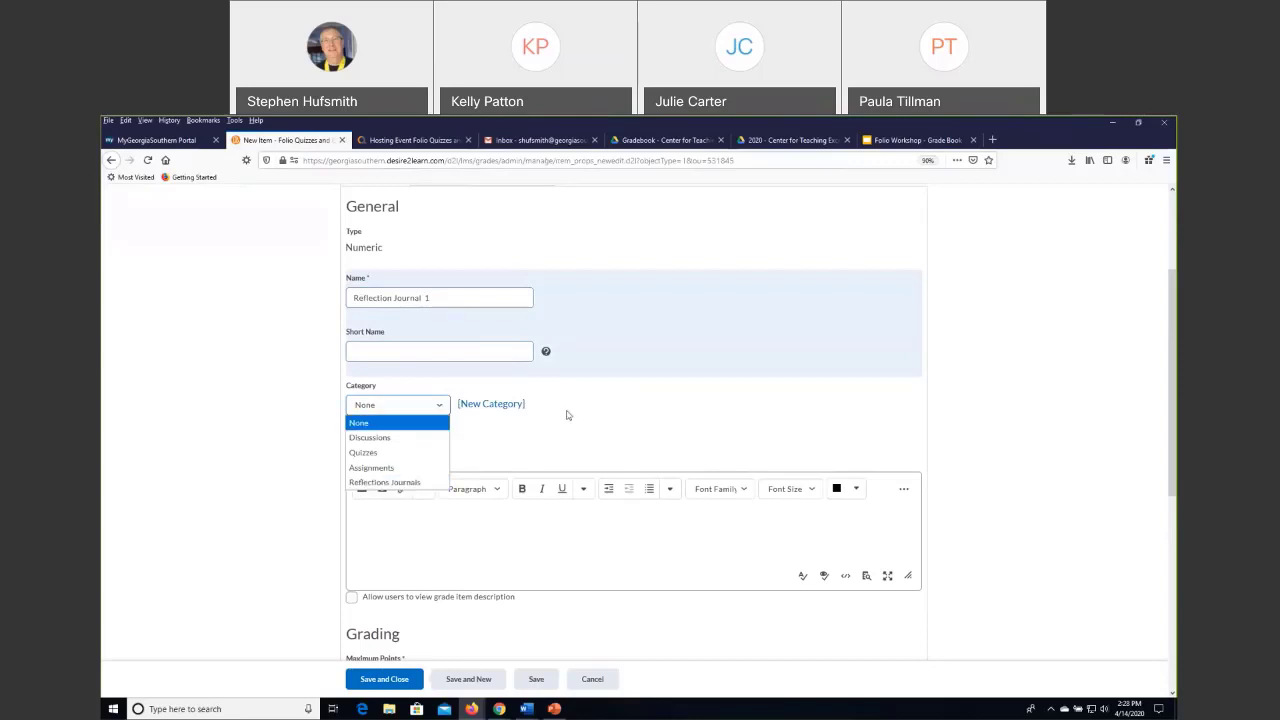
click(440, 408)
click(440, 408)
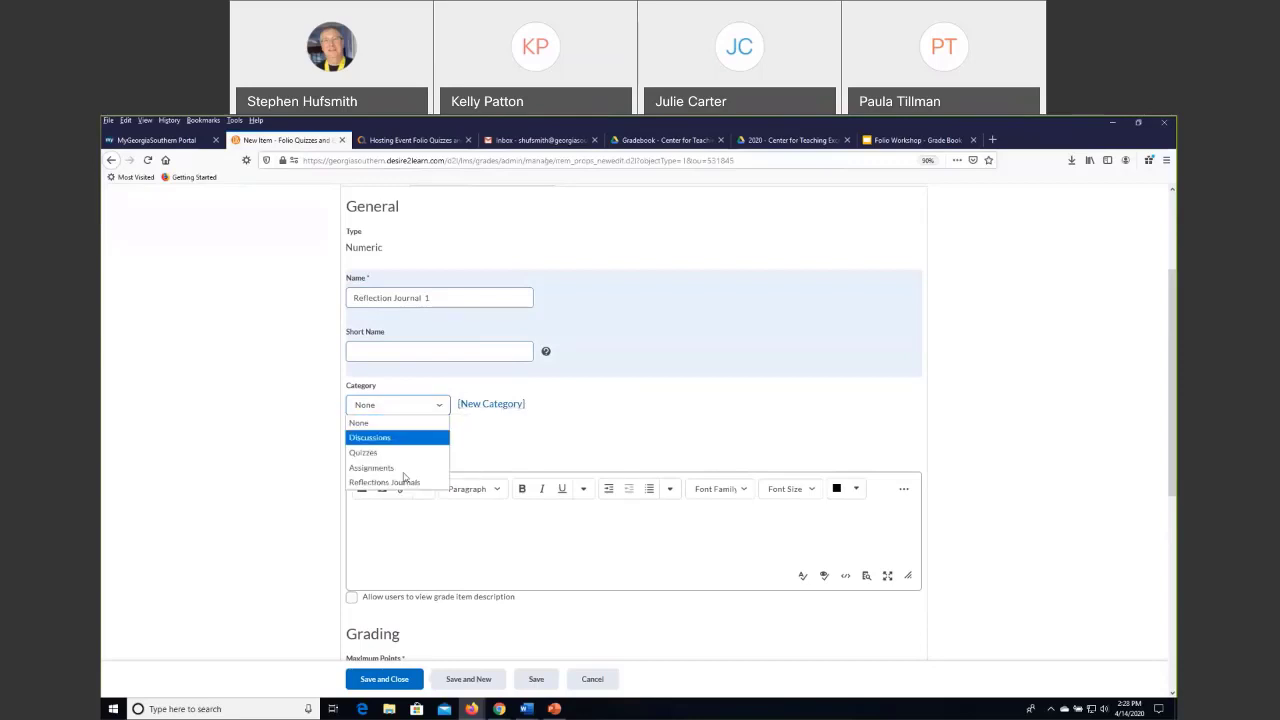
click(392, 482)
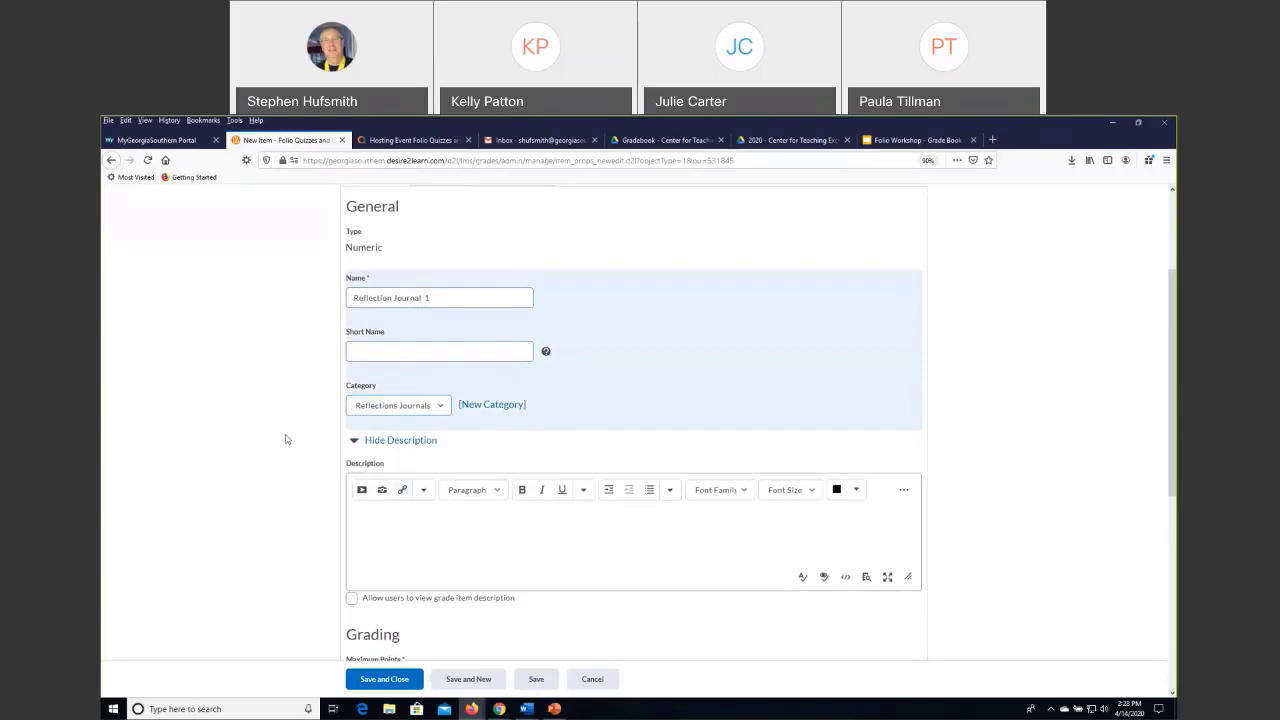
Try the item's Can Exceed, Bonus and Exclude from Final Grade Calculation options, switching them all off again.
scroll(288, 437, down, 3)
click(427, 319)
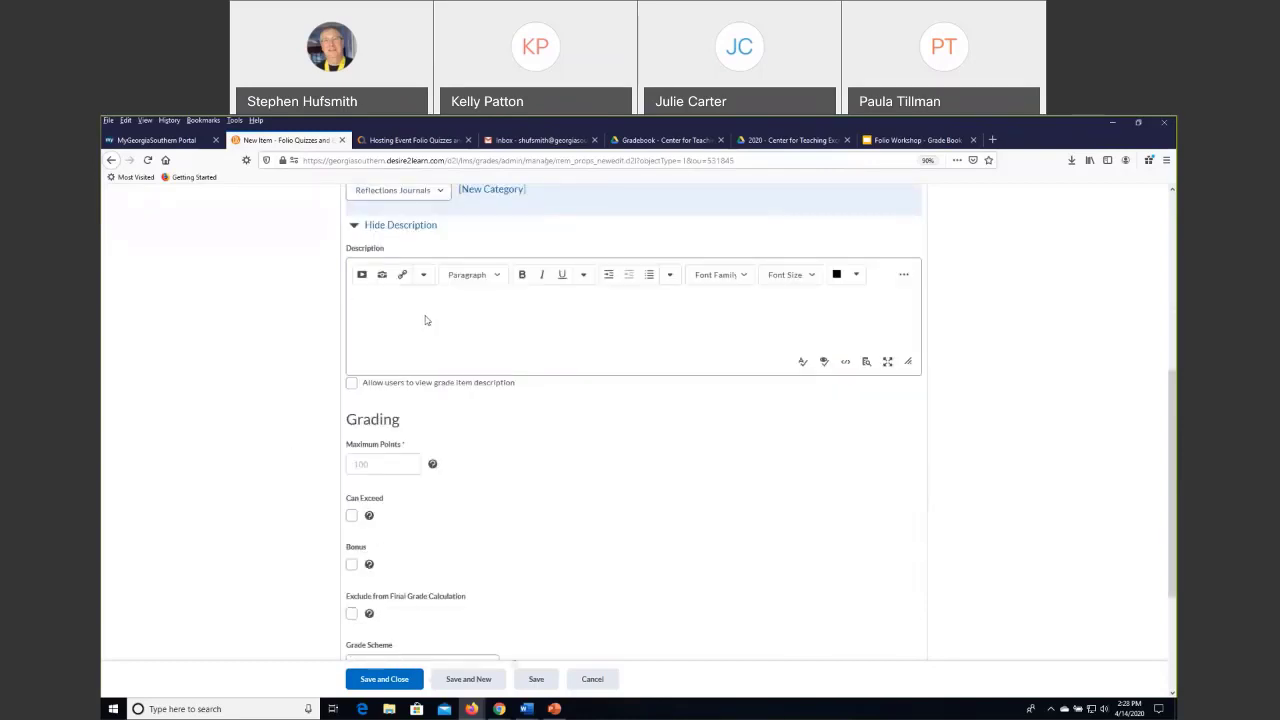
scroll(424, 318, down, 2)
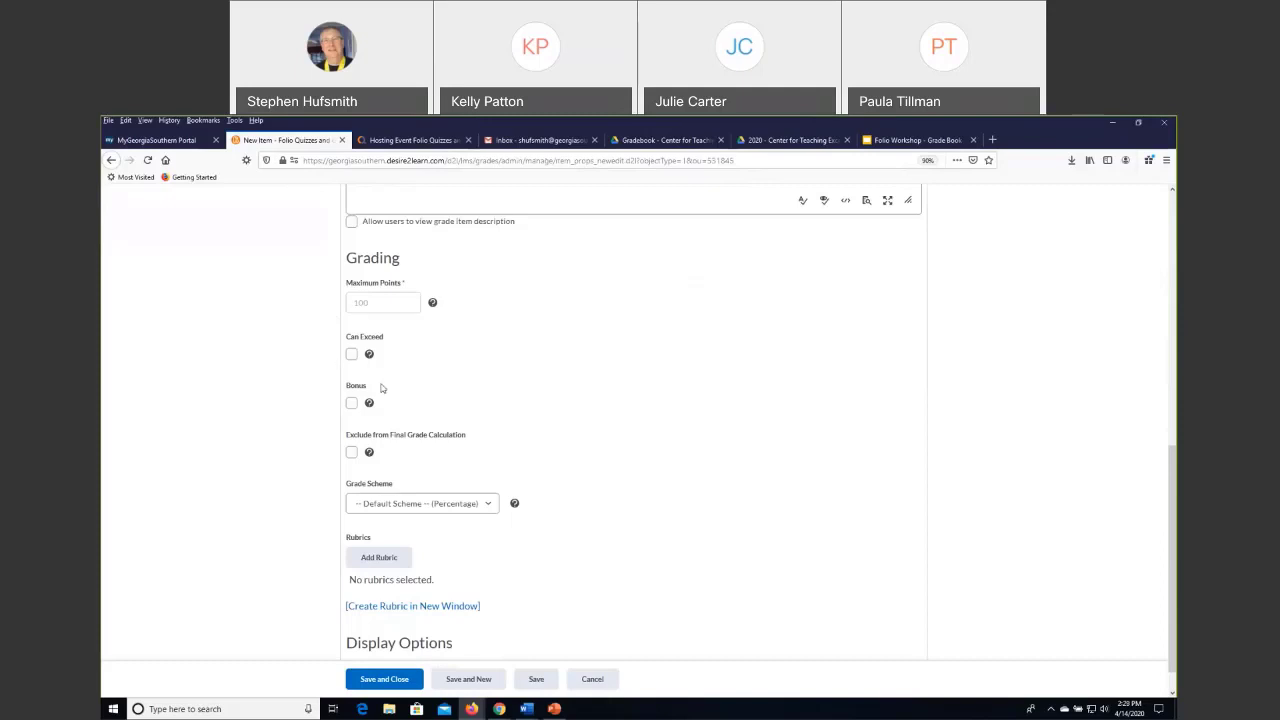
scroll(369, 363, down, 1)
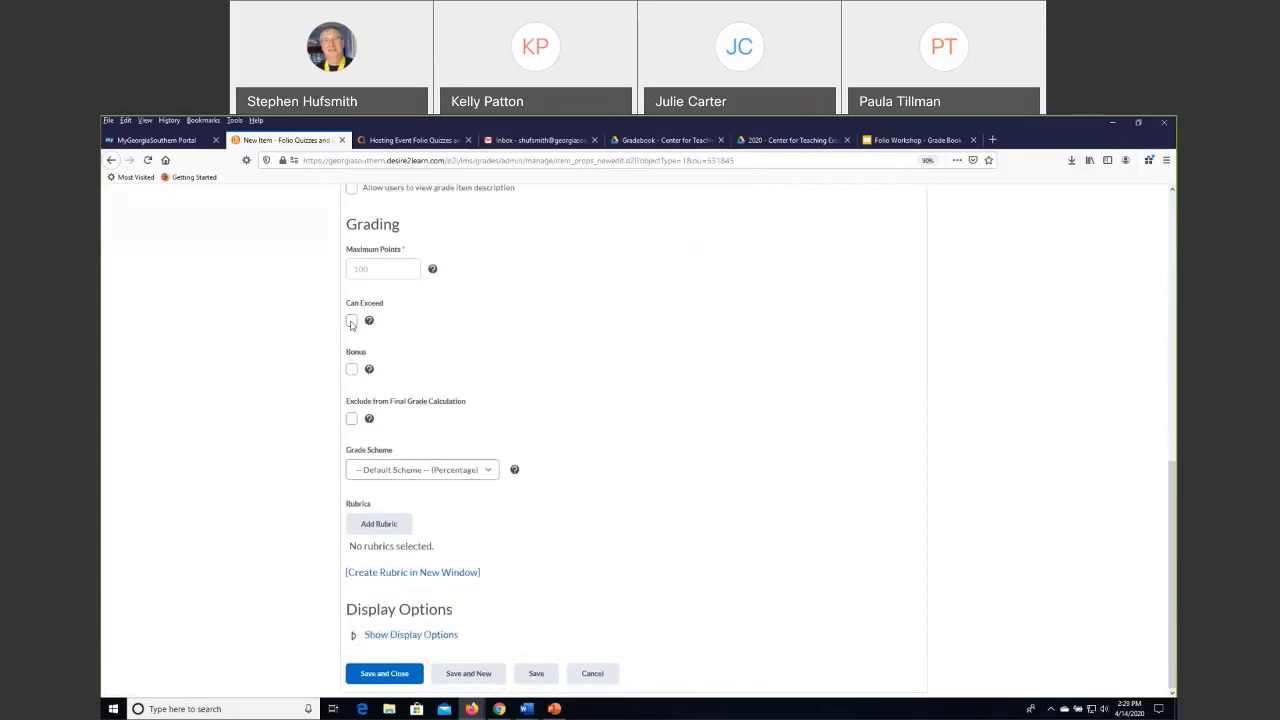
click(351, 321)
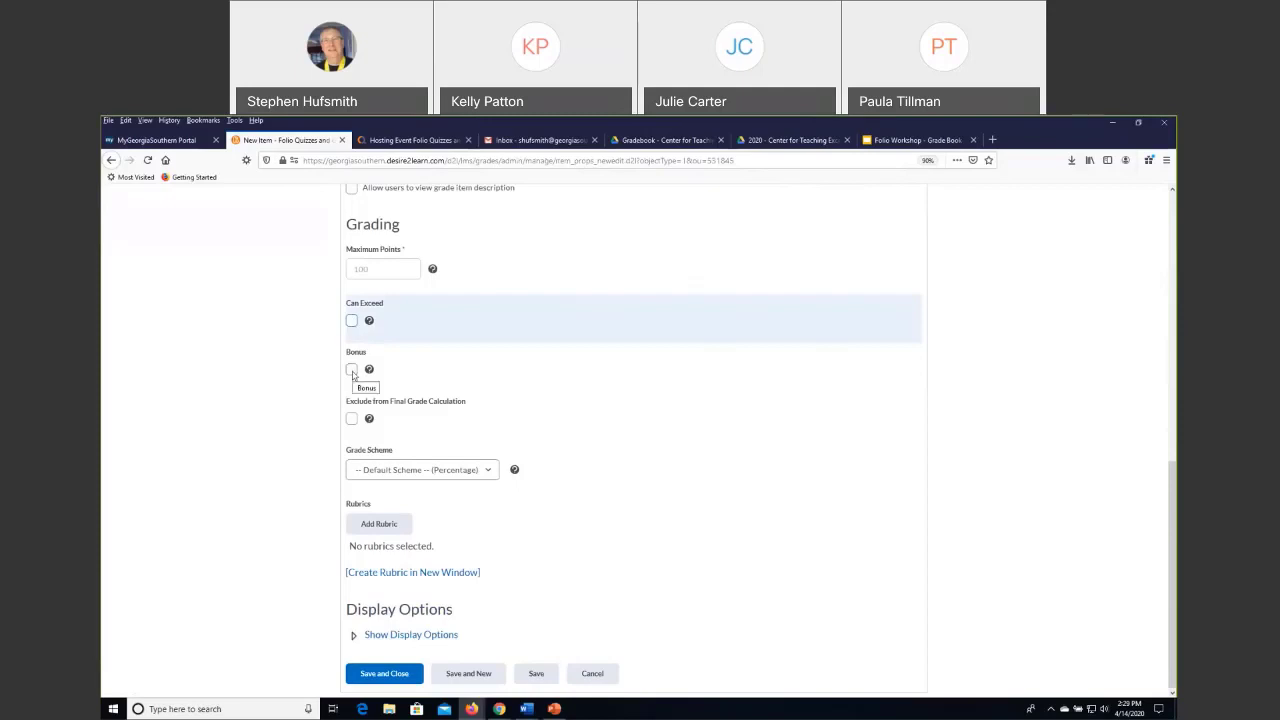
click(351, 370)
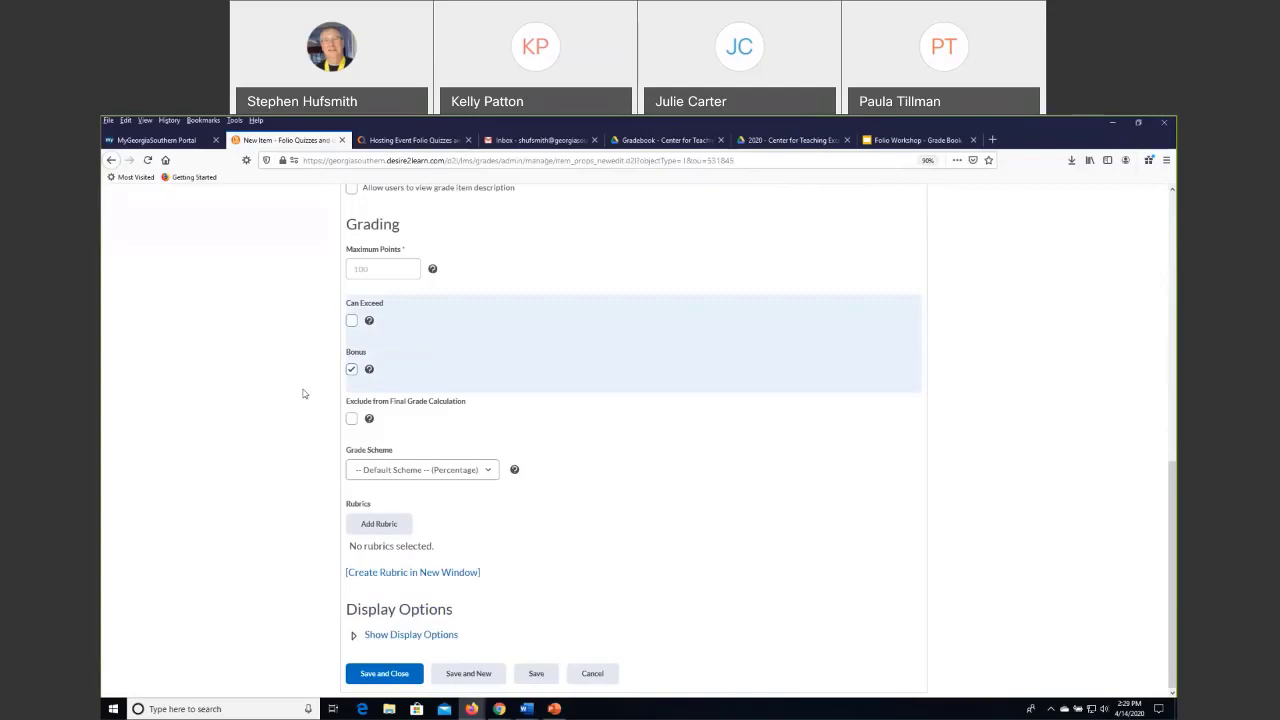
click(352, 420)
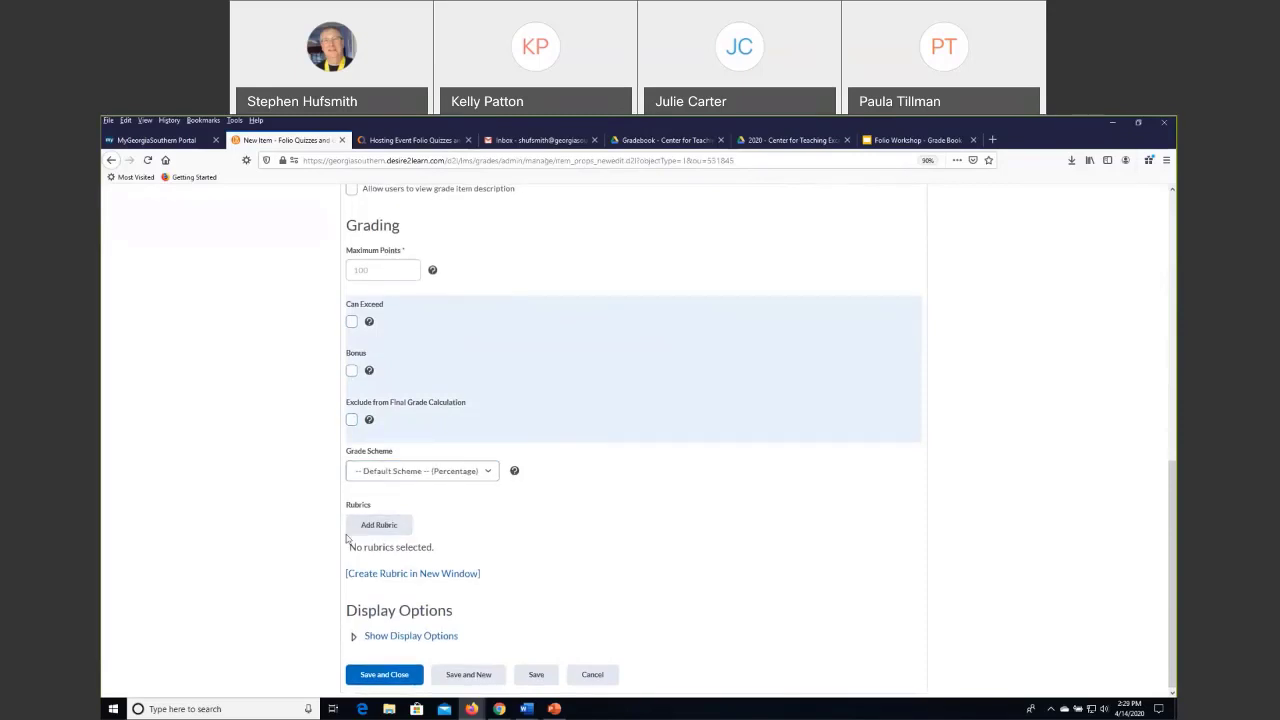
Check the new item's general and grading settings, and save and close it.
scroll(338, 522, up, 10)
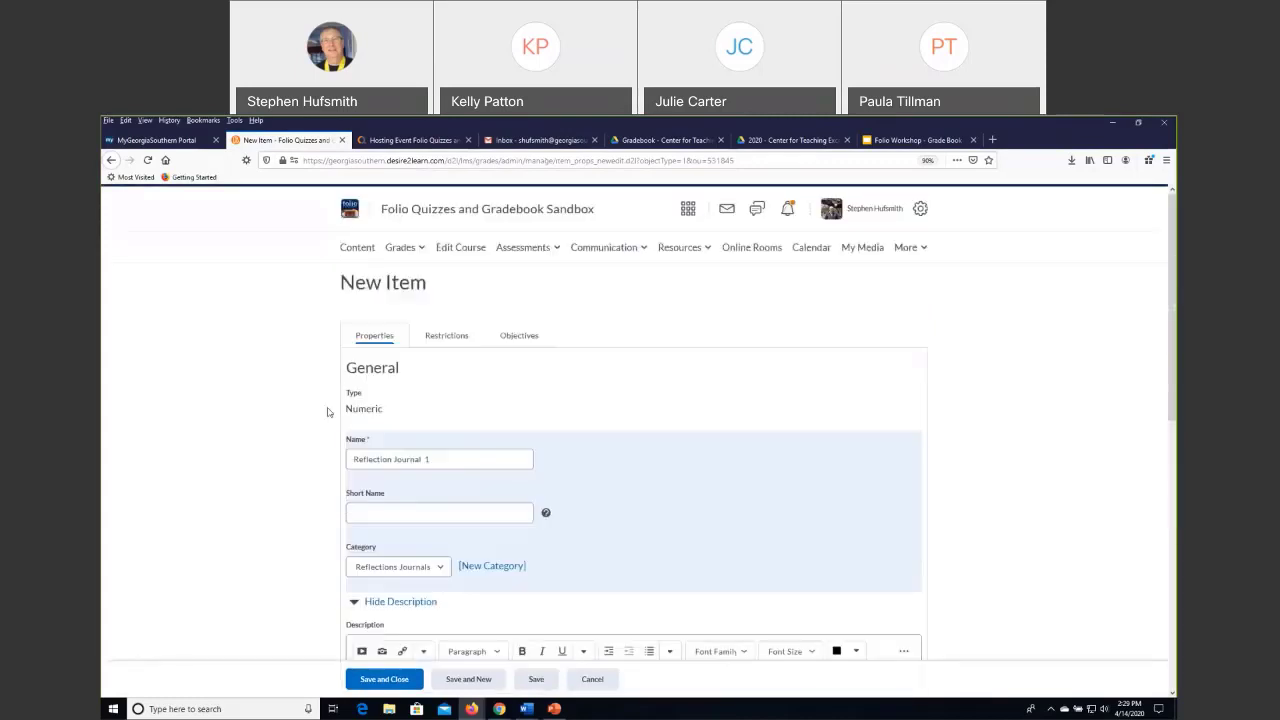
scroll(326, 410, down, 9)
scroll(560, 560, down, 1)
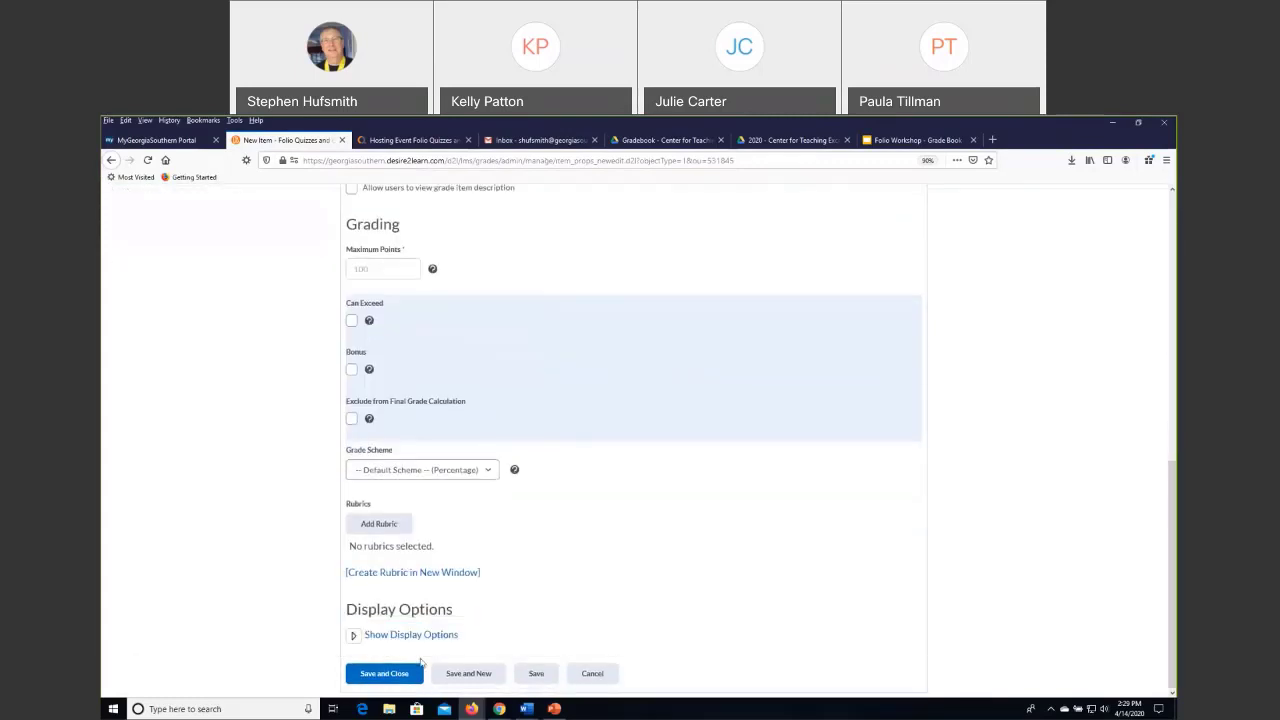
scroll(475, 578, up, 10)
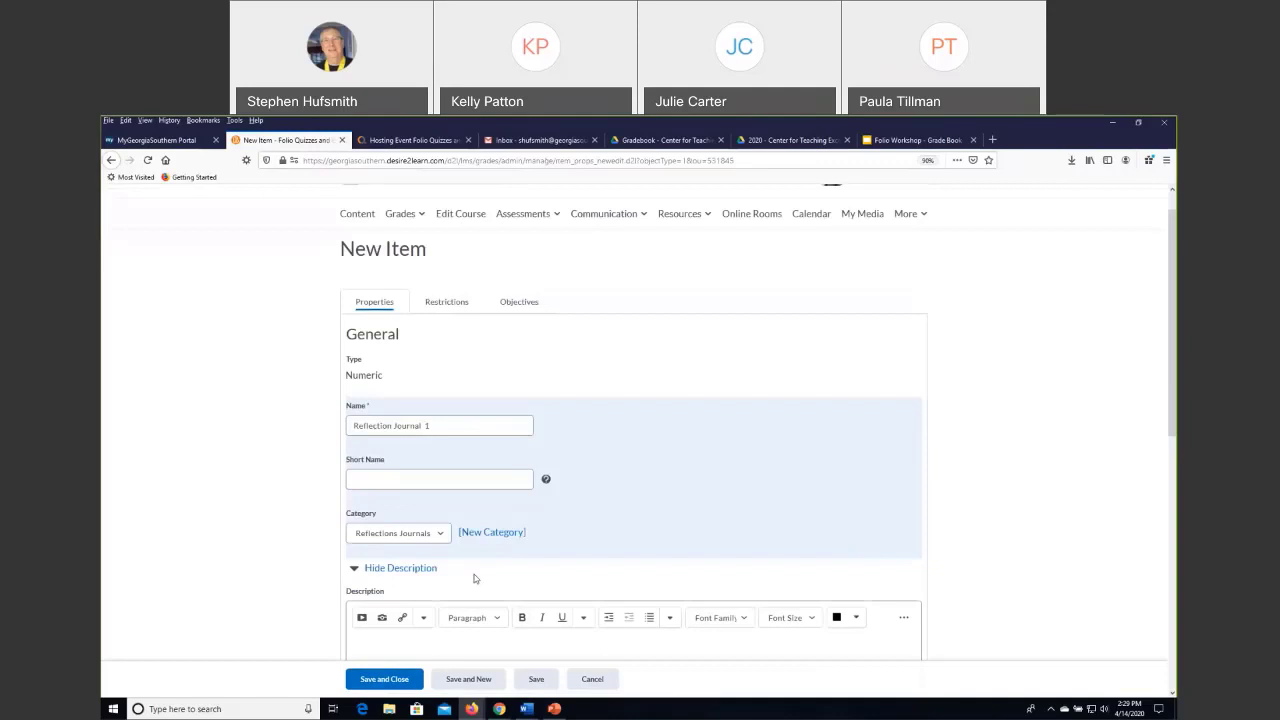
scroll(475, 578, down, 10)
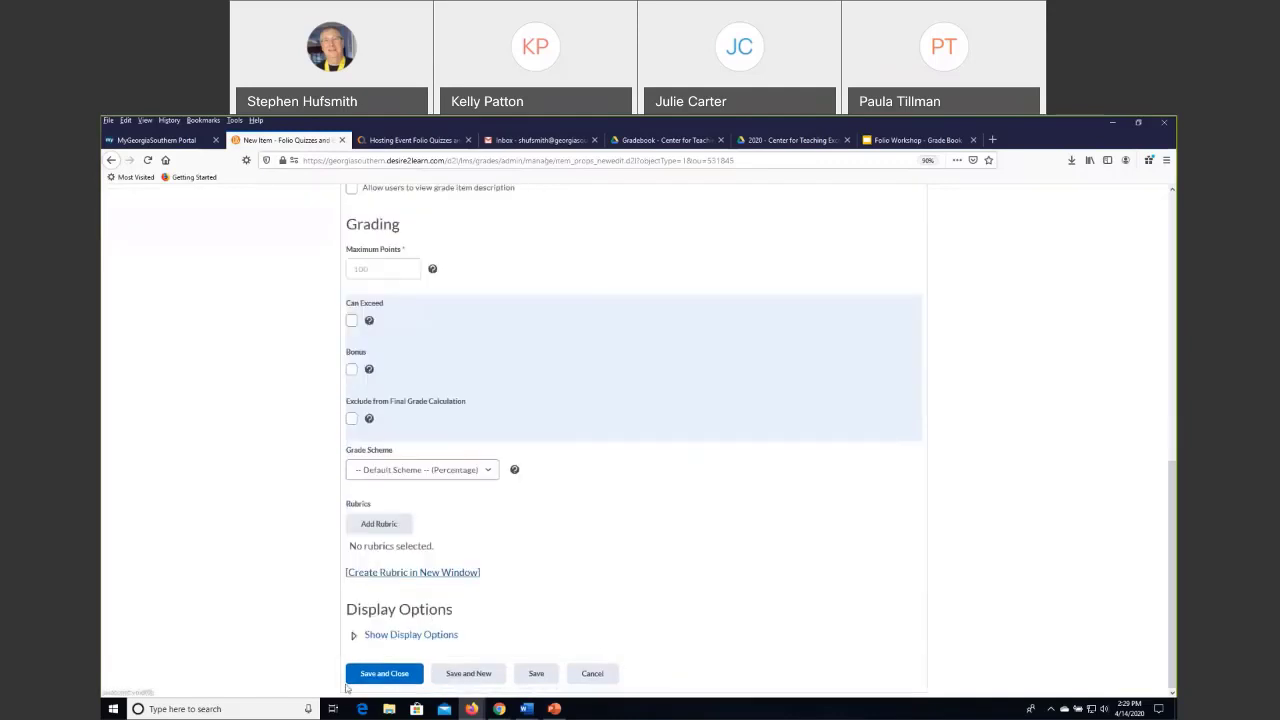
key(Tab)
key(Return)
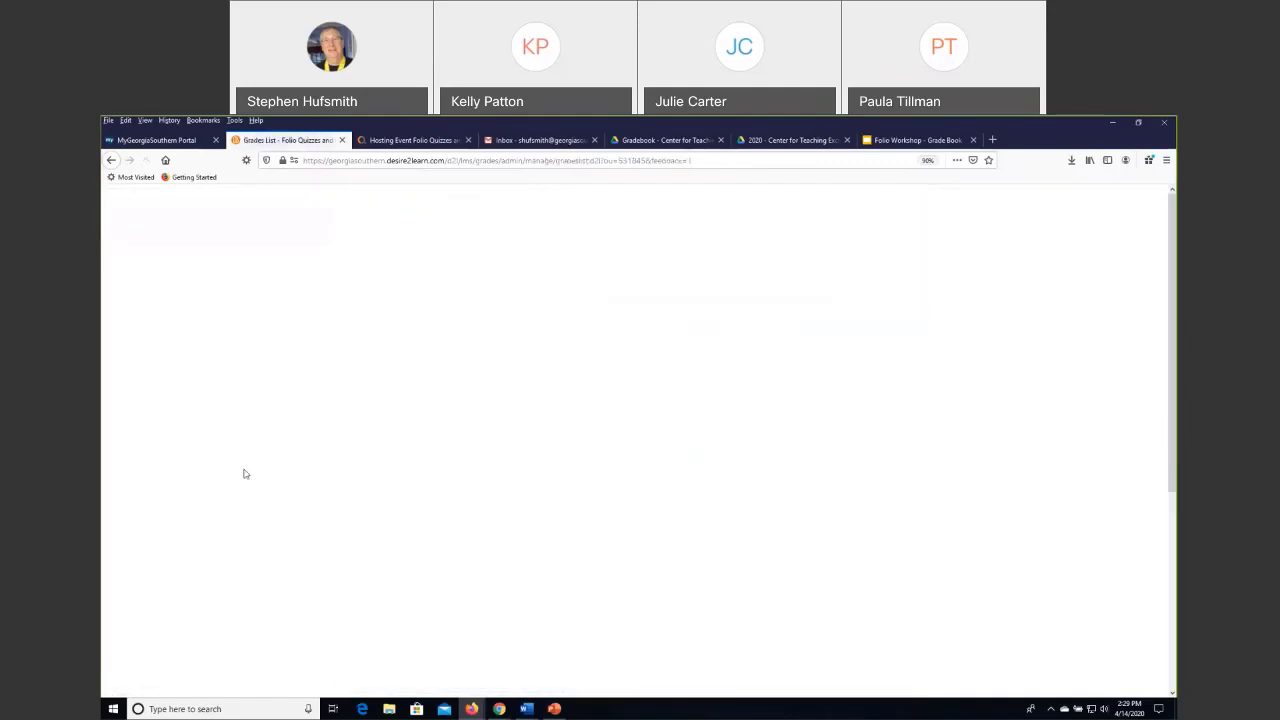
Review the grade items list from the Discussions category through Reflections Journals, including each item's type, association and maximum points.
scroll(537, 477, down, 6)
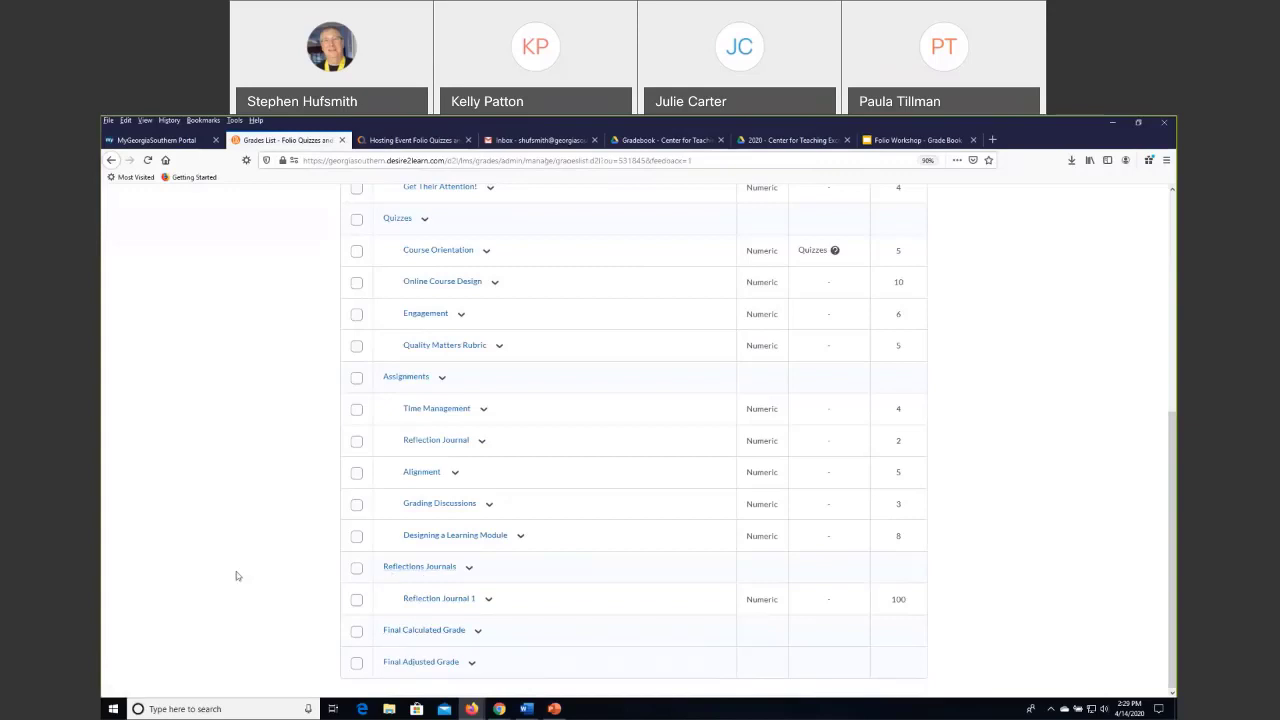
scroll(237, 576, up, 2)
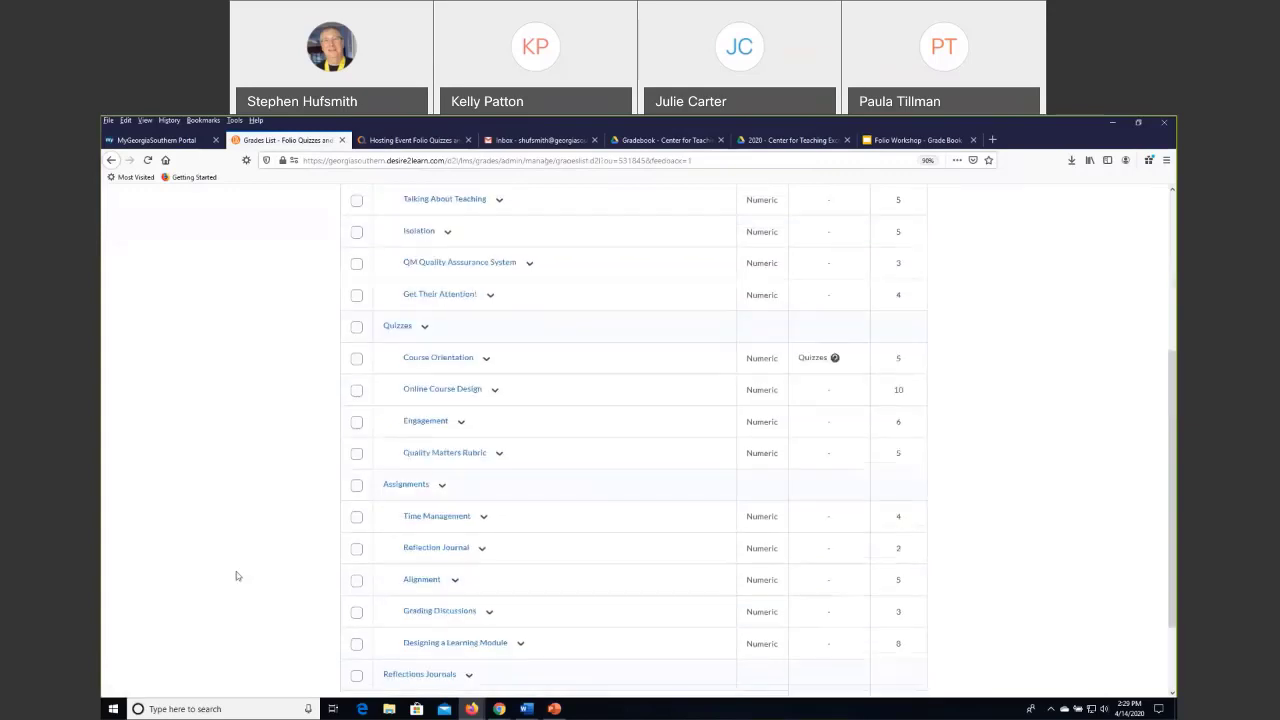
scroll(237, 576, up, 5)
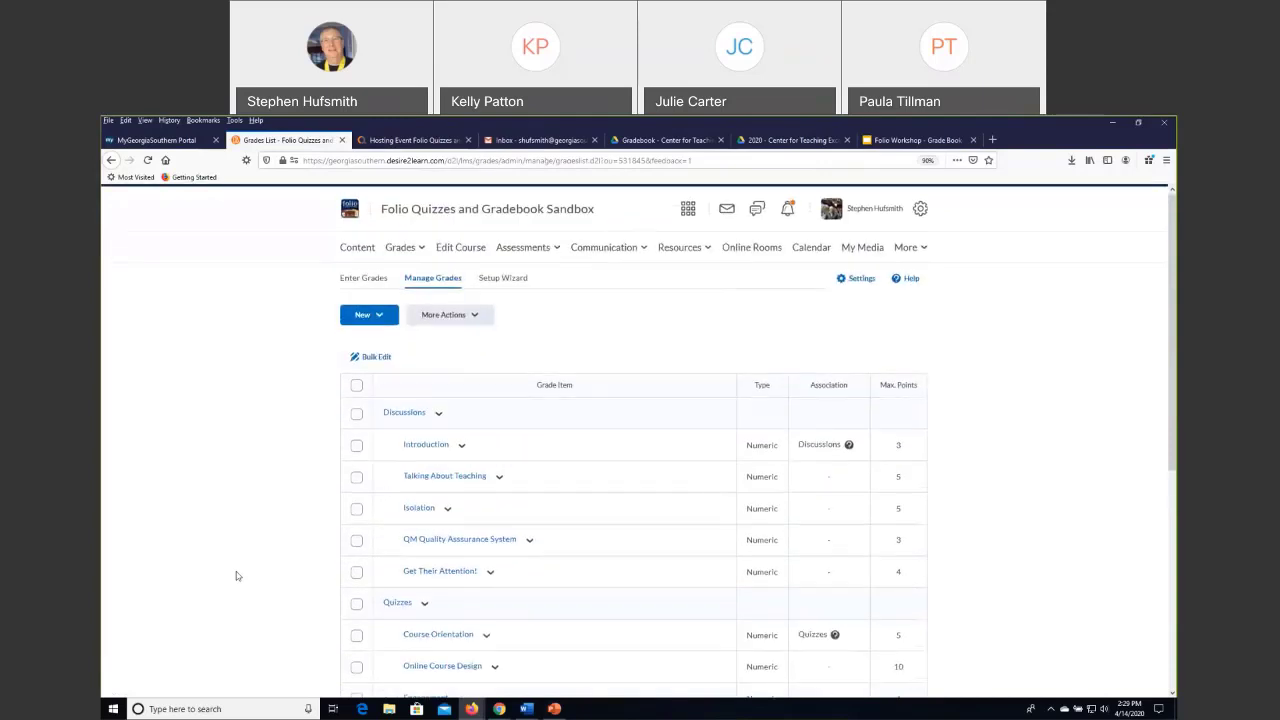
scroll(237, 576, down, 4)
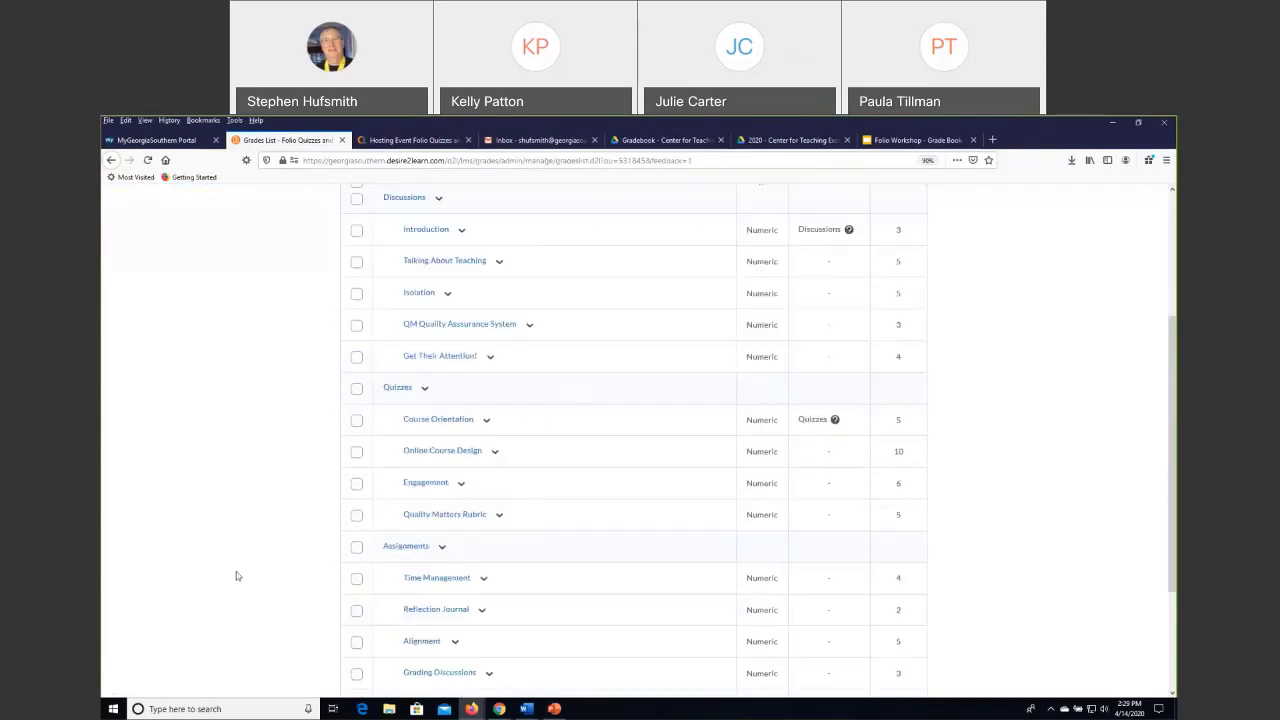
scroll(237, 576, up, 3)
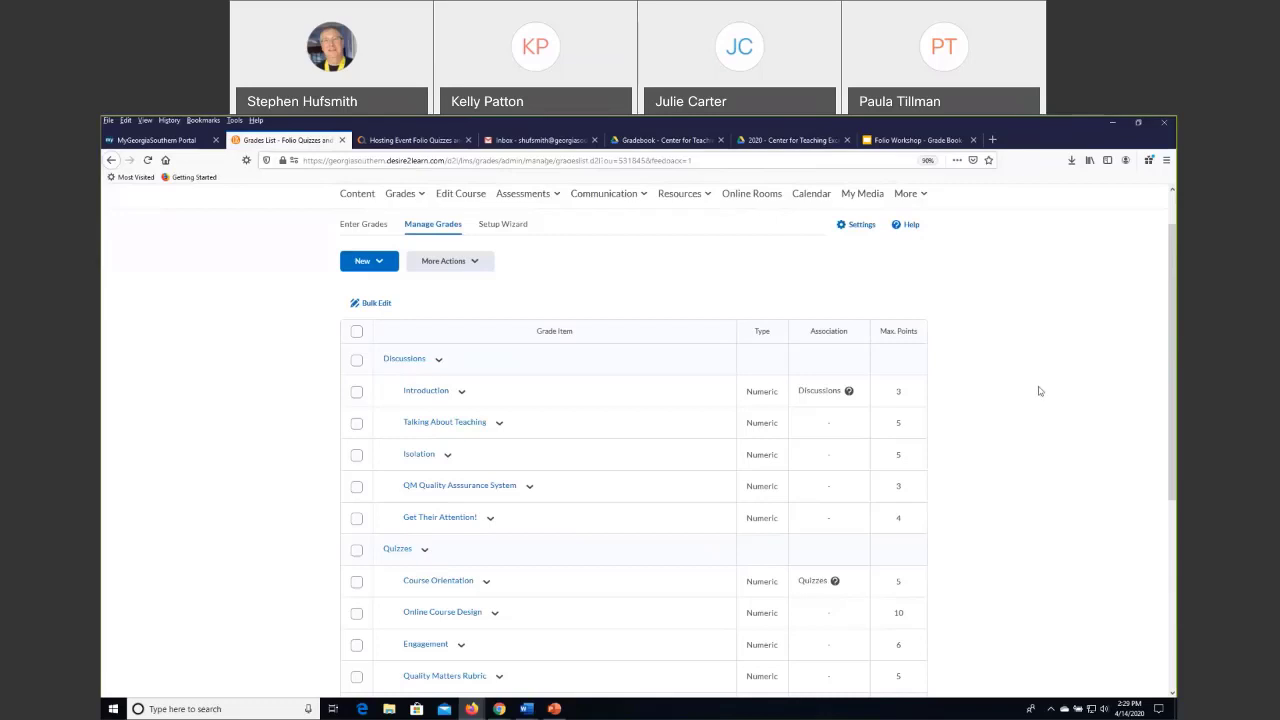
scroll(1015, 385, down, 1)
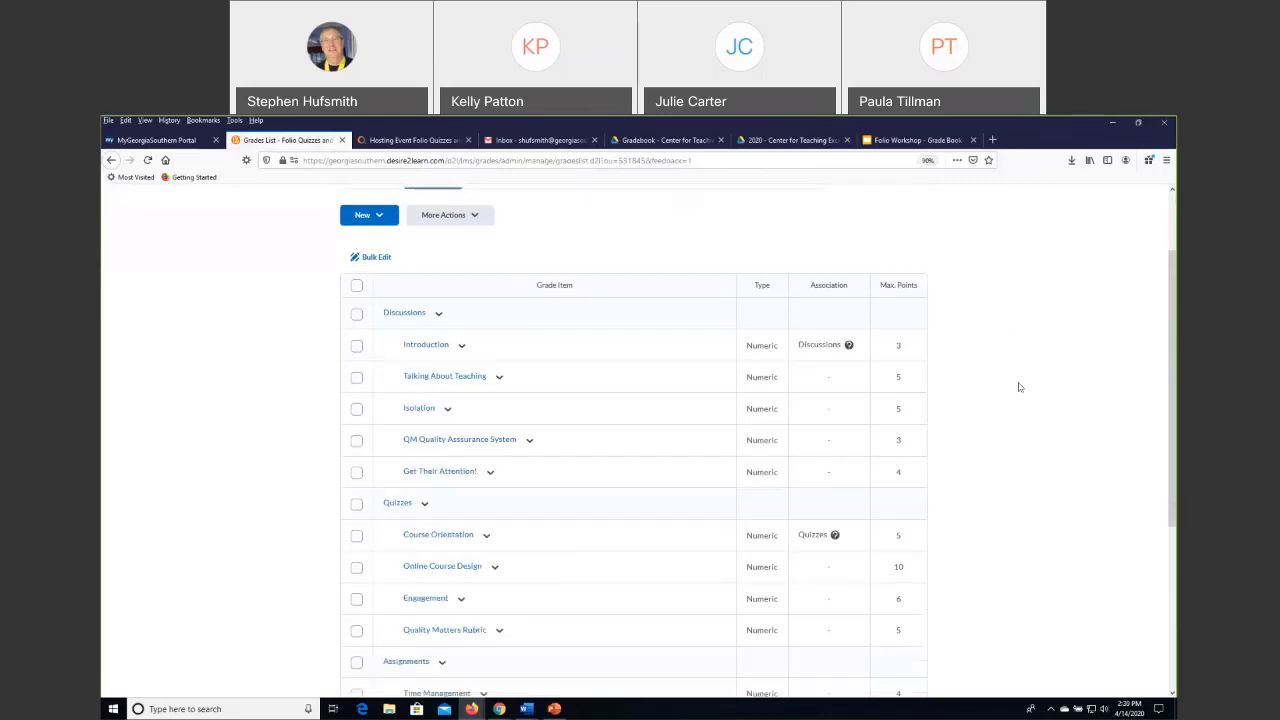
scroll(1025, 383, up, 2)
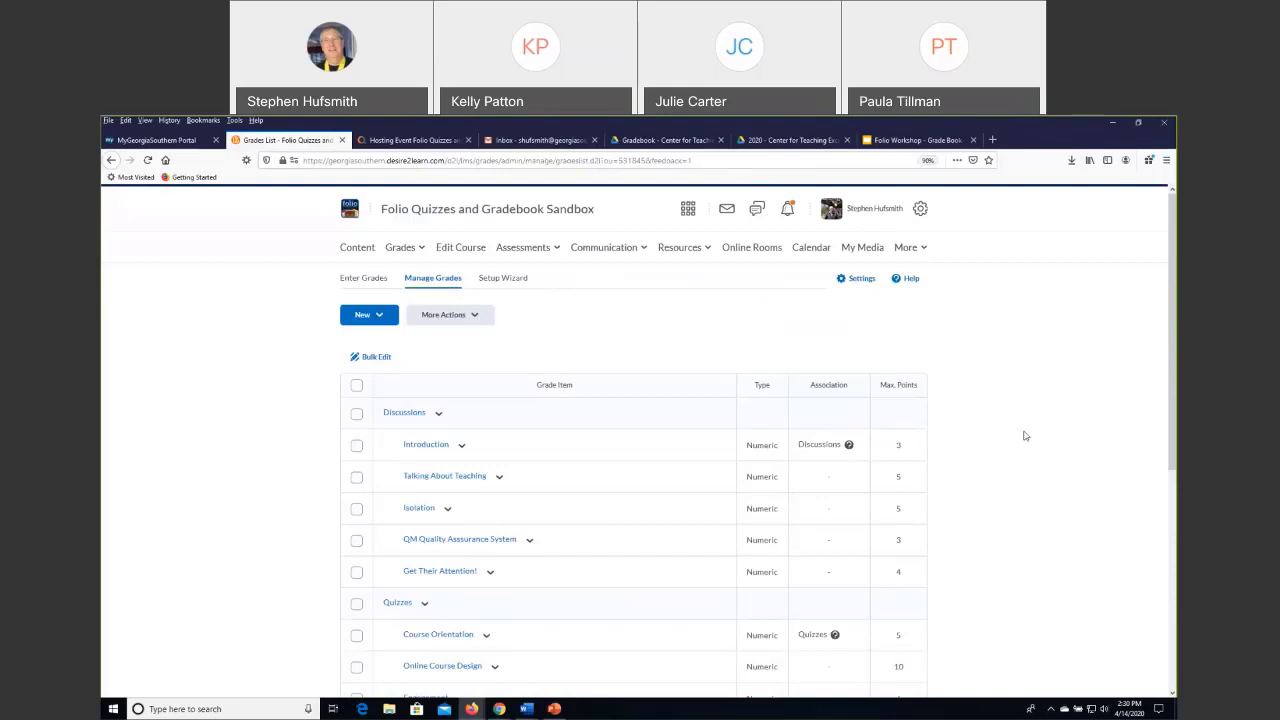
scroll(1025, 436, down, 2)
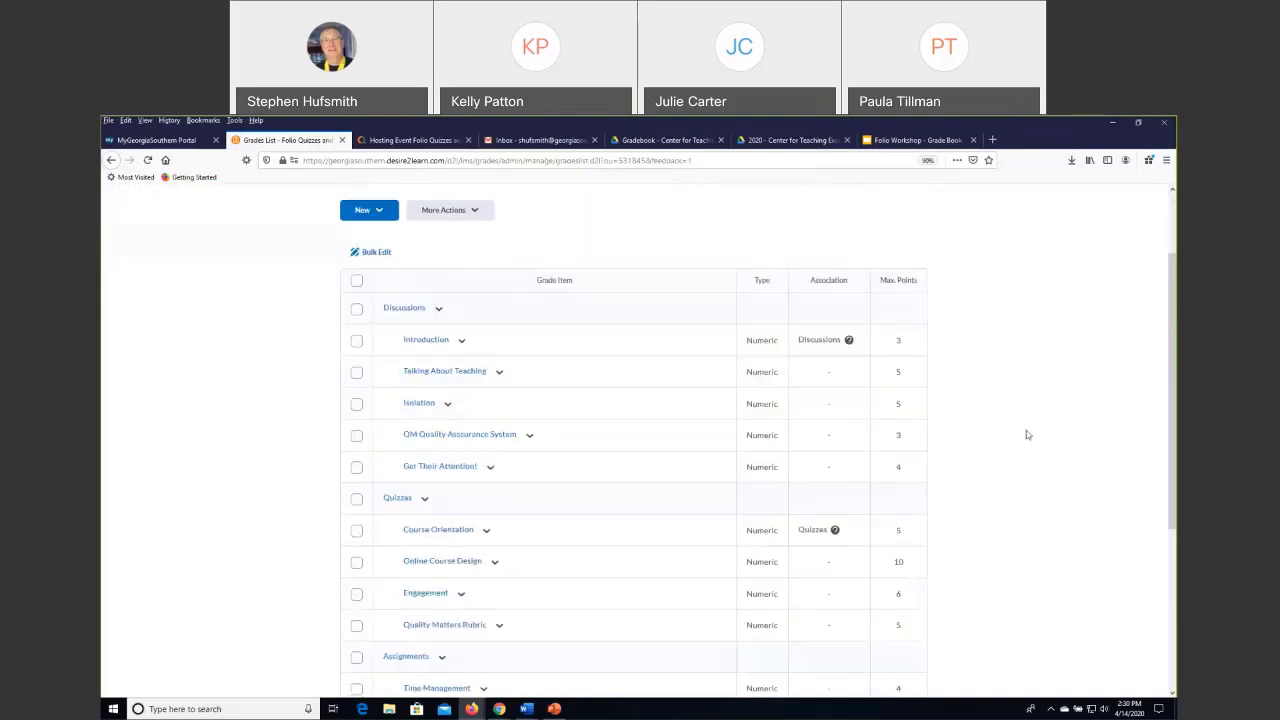
View the discussion association details of the Introduction grade item, and close them again.
scroll(1025, 436, up, 2)
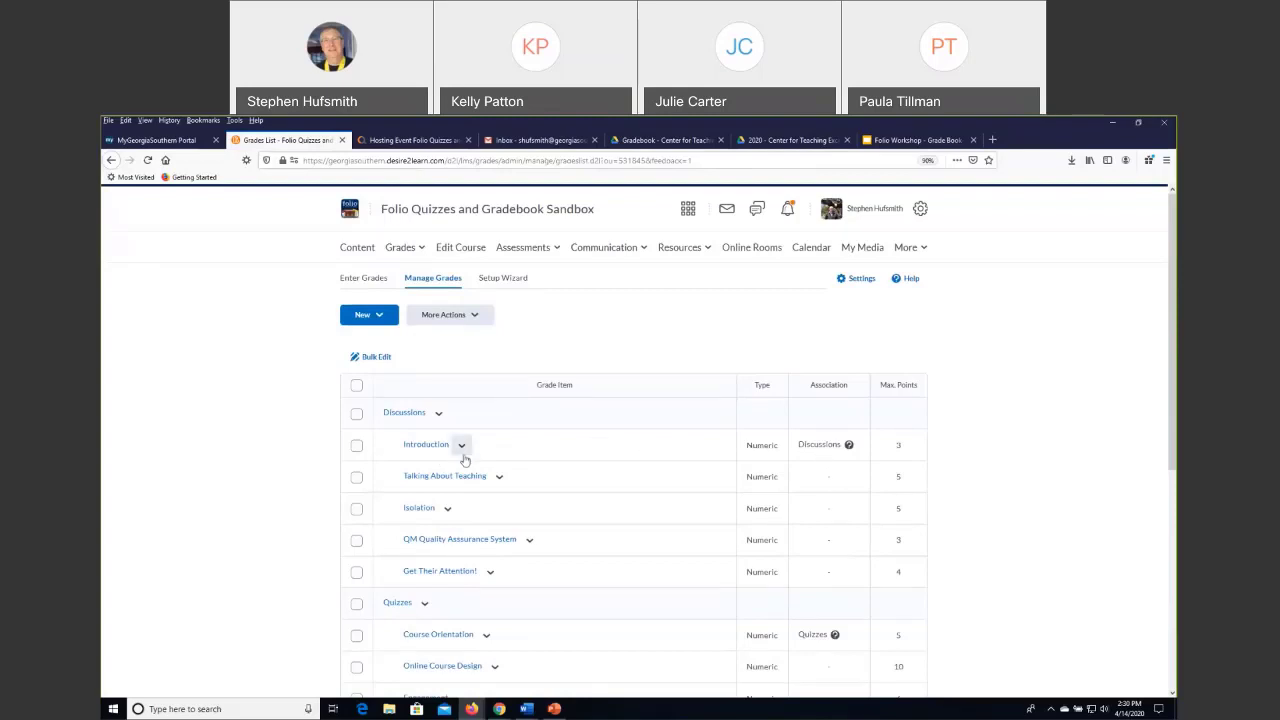
click(849, 446)
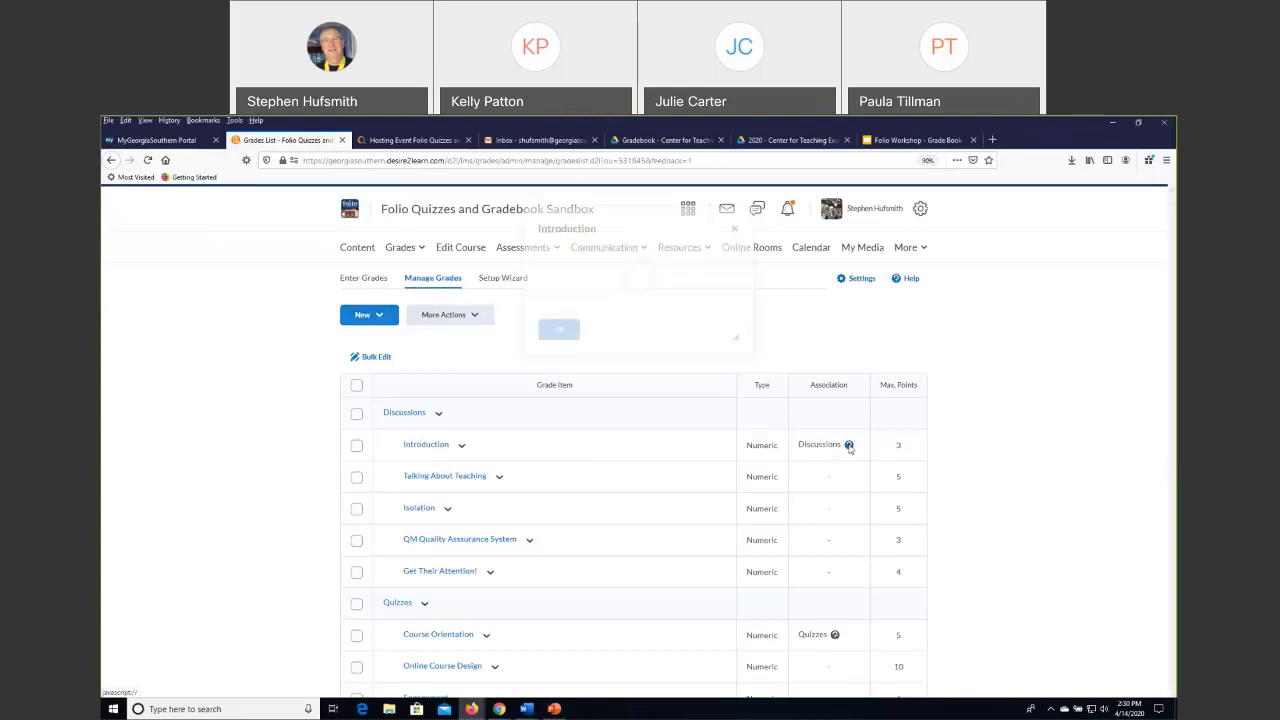
click(735, 244)
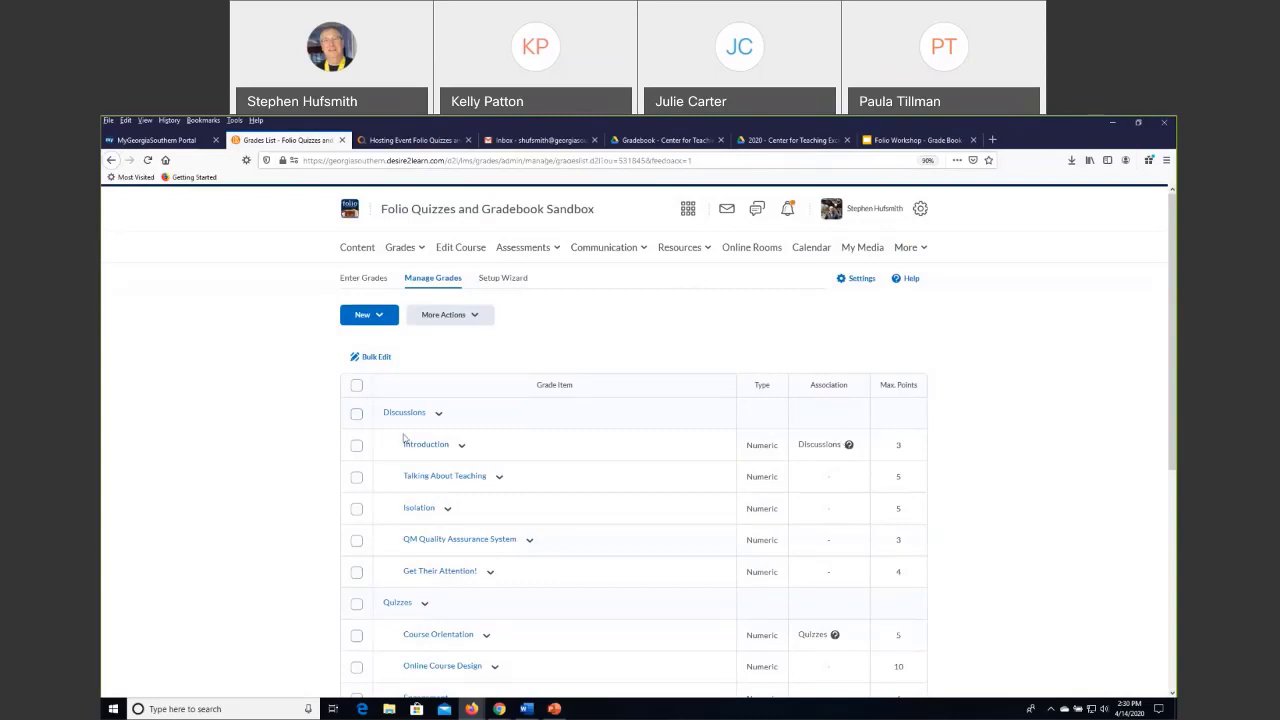
Look over the grade items in the Discussions and Quizzes categories, and open the course's discussions list.
scroll(980, 490, down, 3)
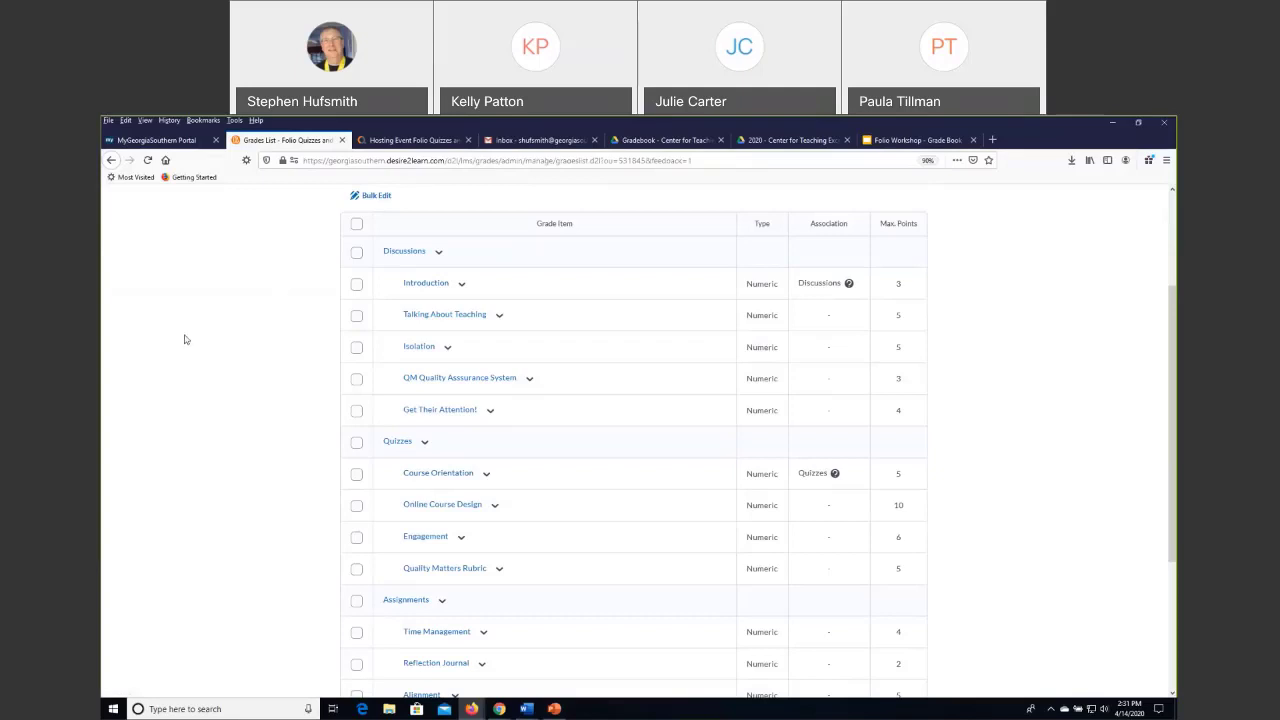
scroll(185, 340, up, 1)
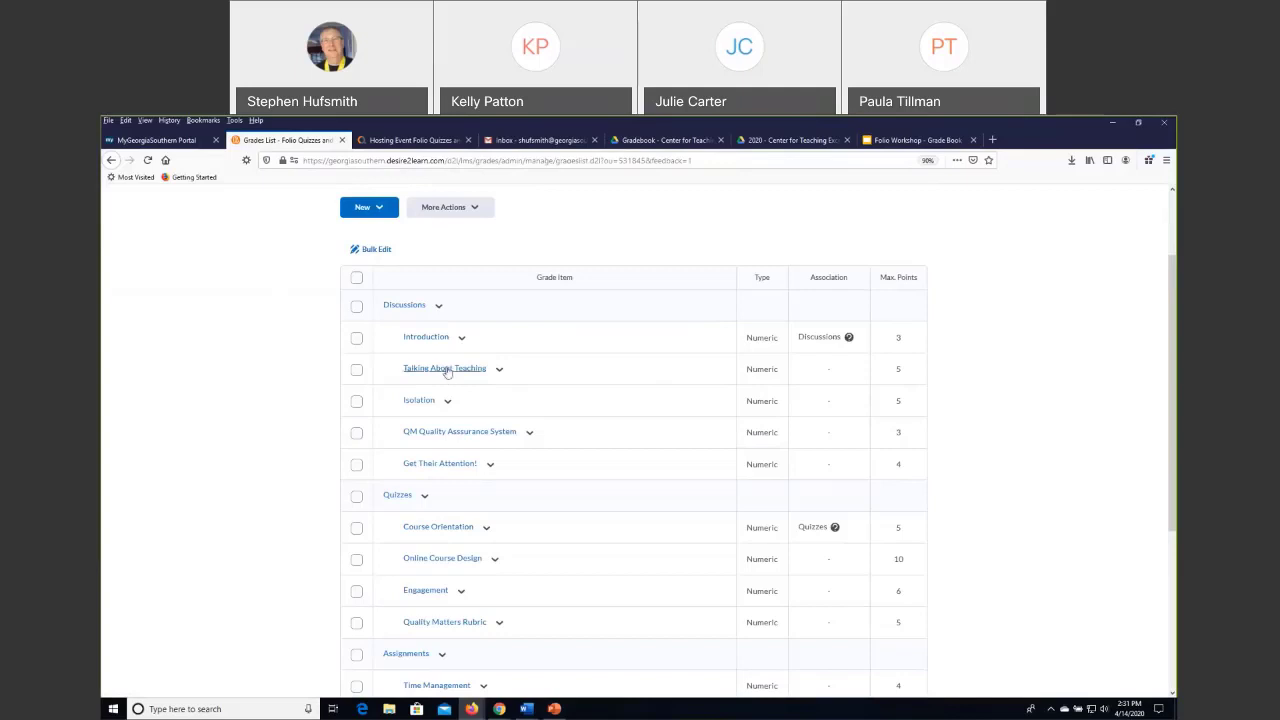
scroll(440, 380, up, 1)
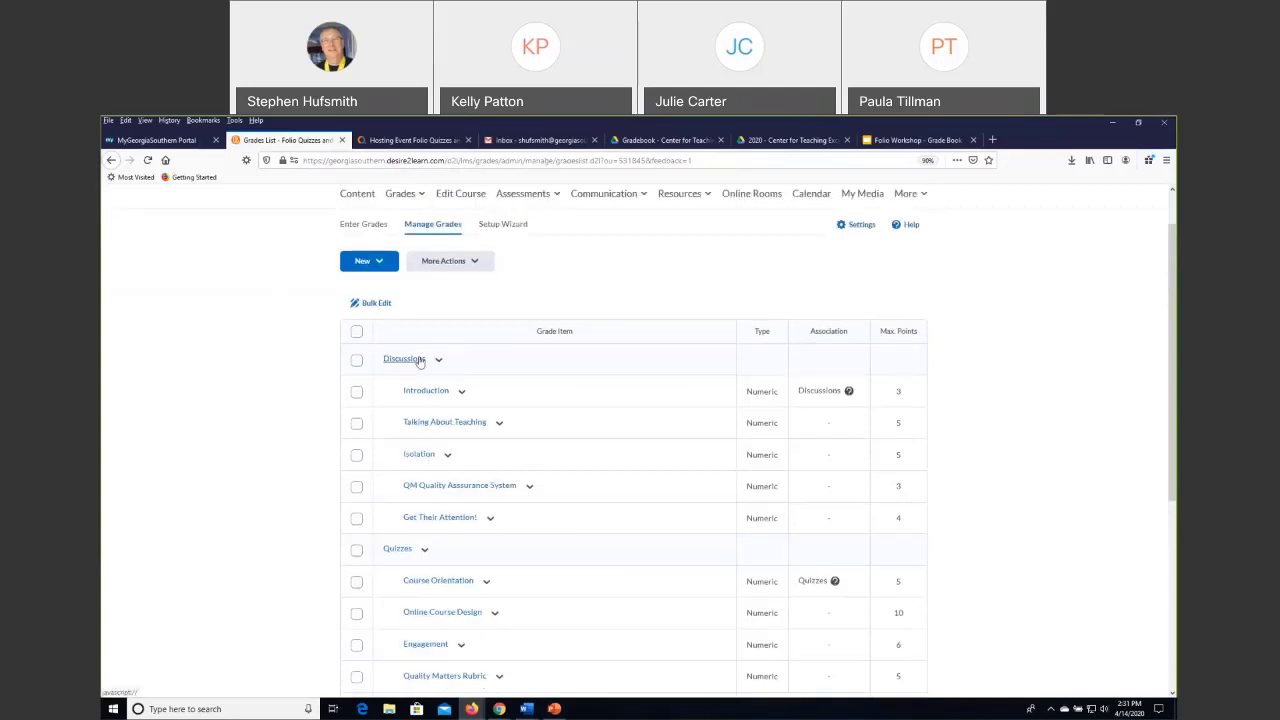
scroll(606, 254, up, 1)
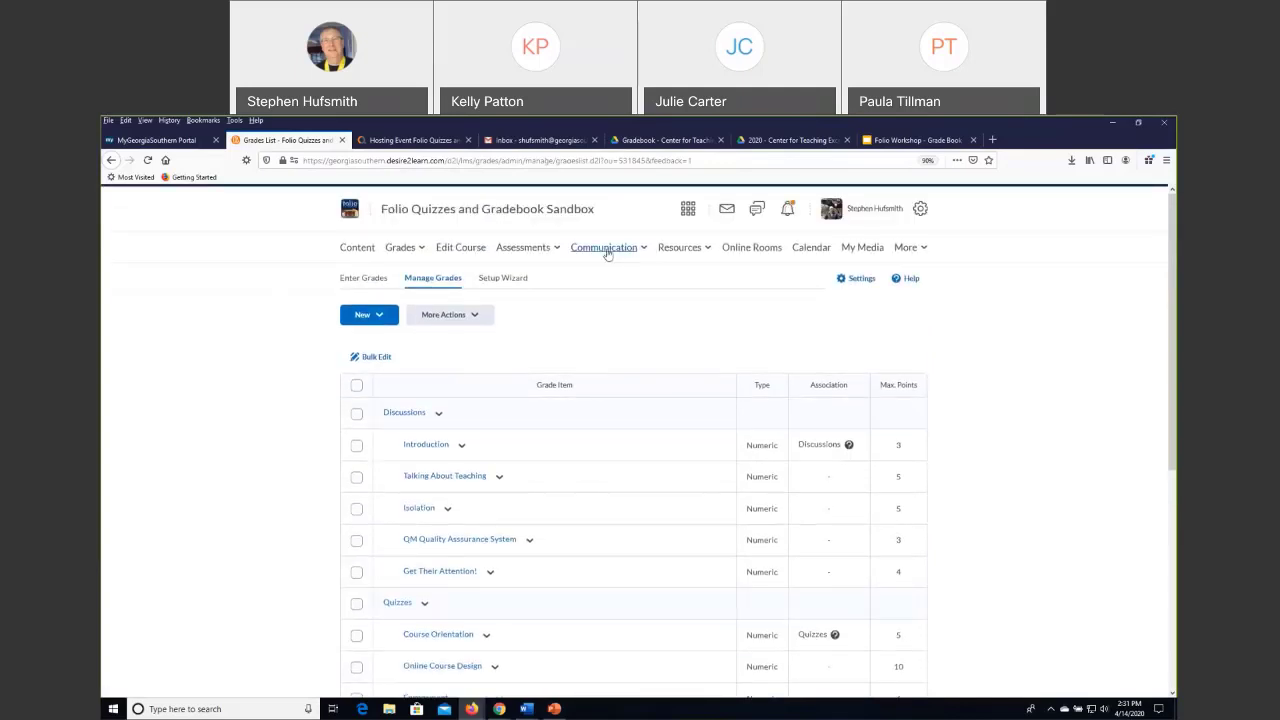
click(604, 248)
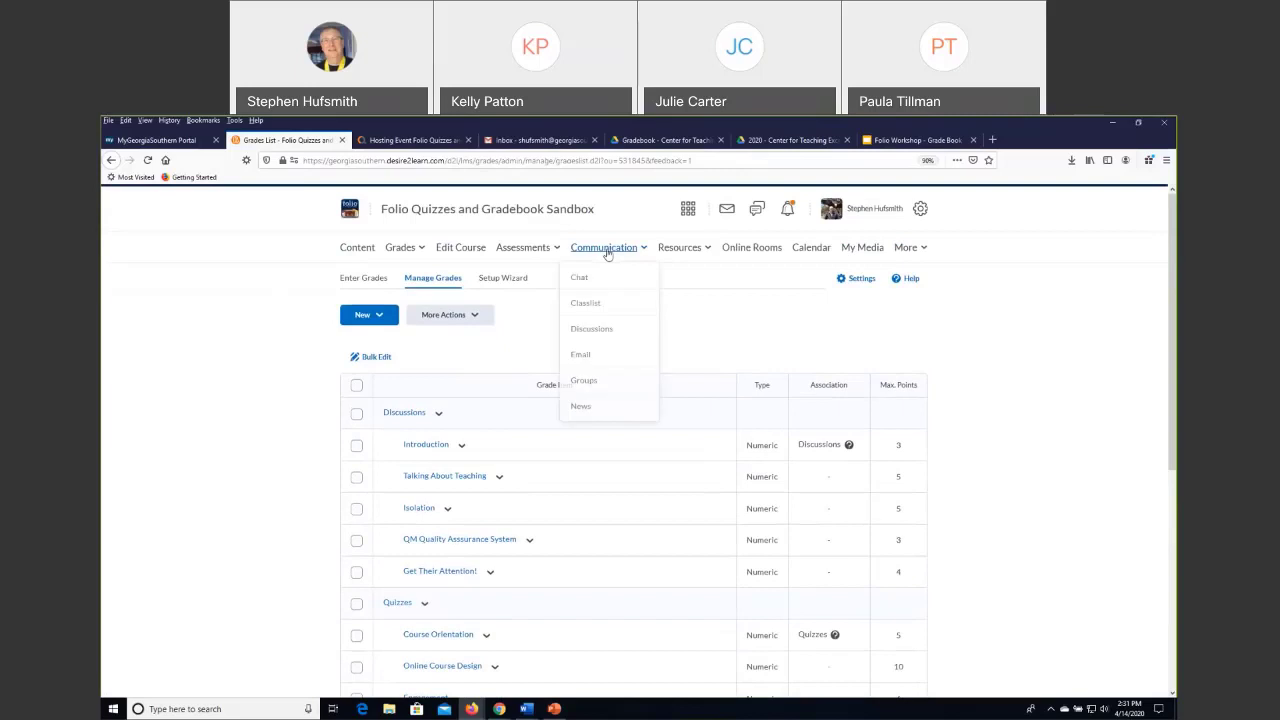
click(592, 333)
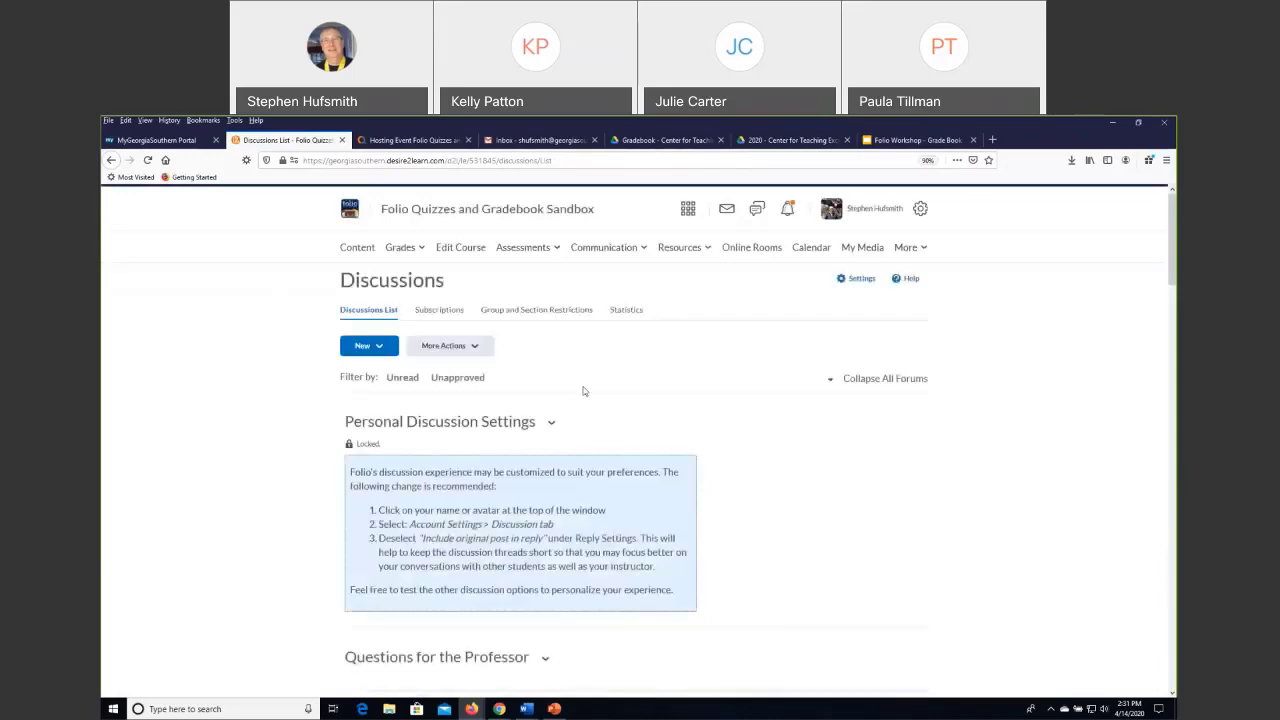
Review the topics under Module Discussion Areas, from Student Introductions to the M-numbered discussions, including which ones have an assessment.
scroll(583, 390, down, 5)
scroll(583, 386, down, 8)
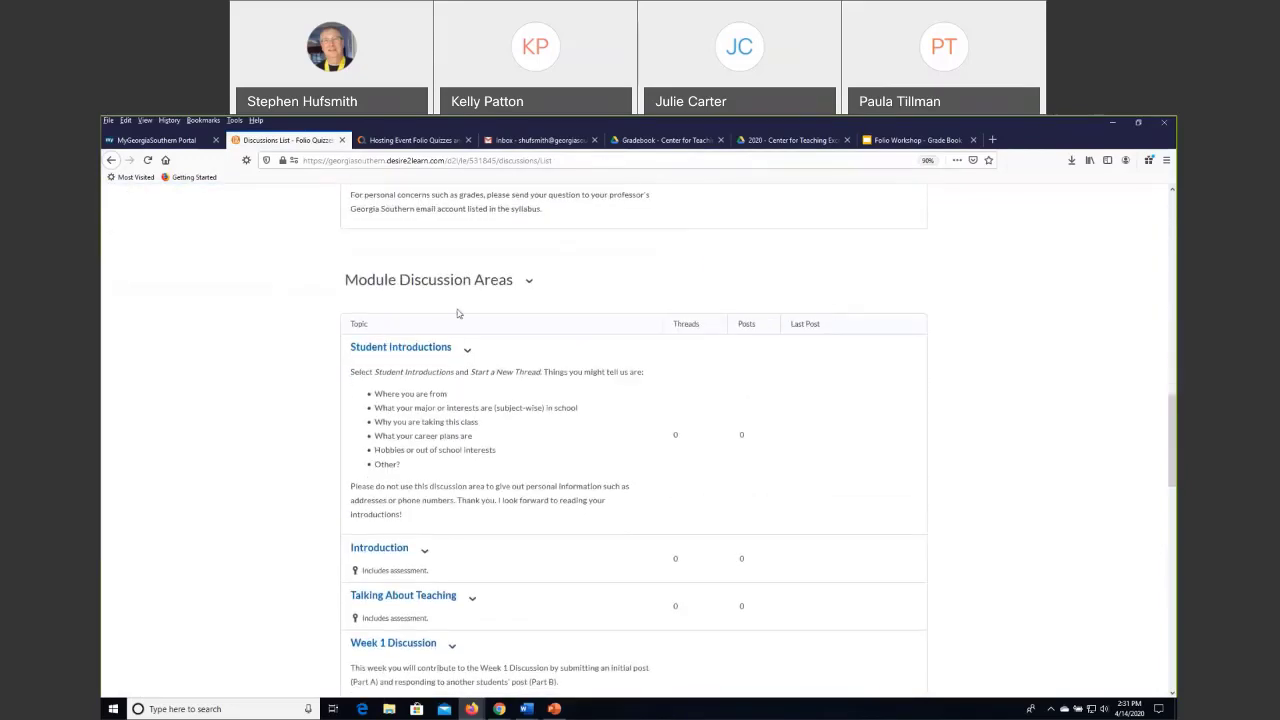
scroll(458, 313, down, 3)
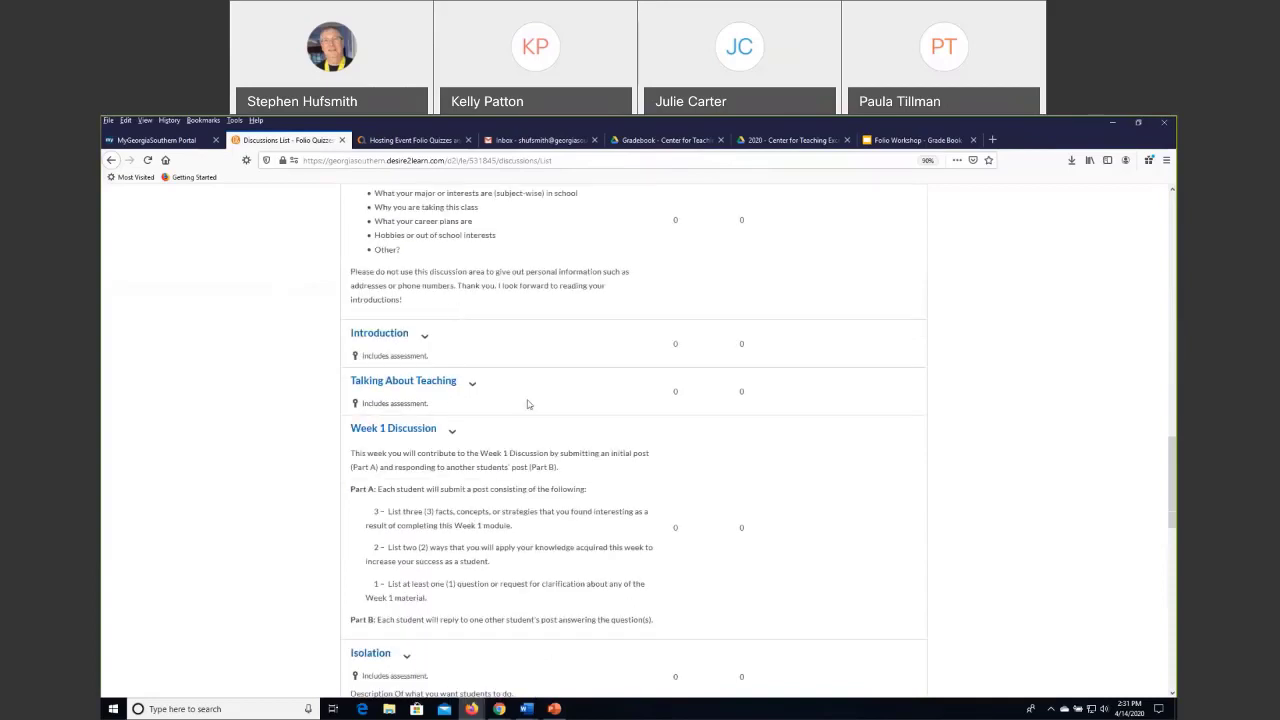
scroll(527, 404, down, 3)
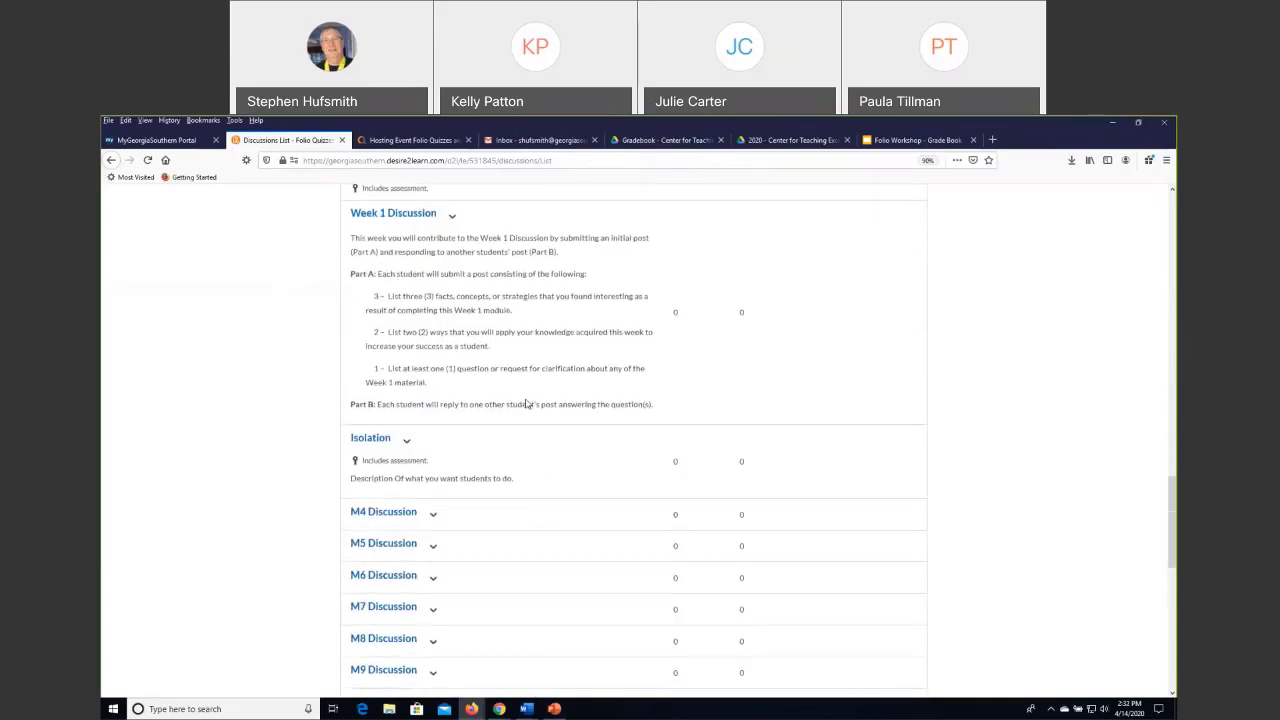
scroll(527, 404, up, 2)
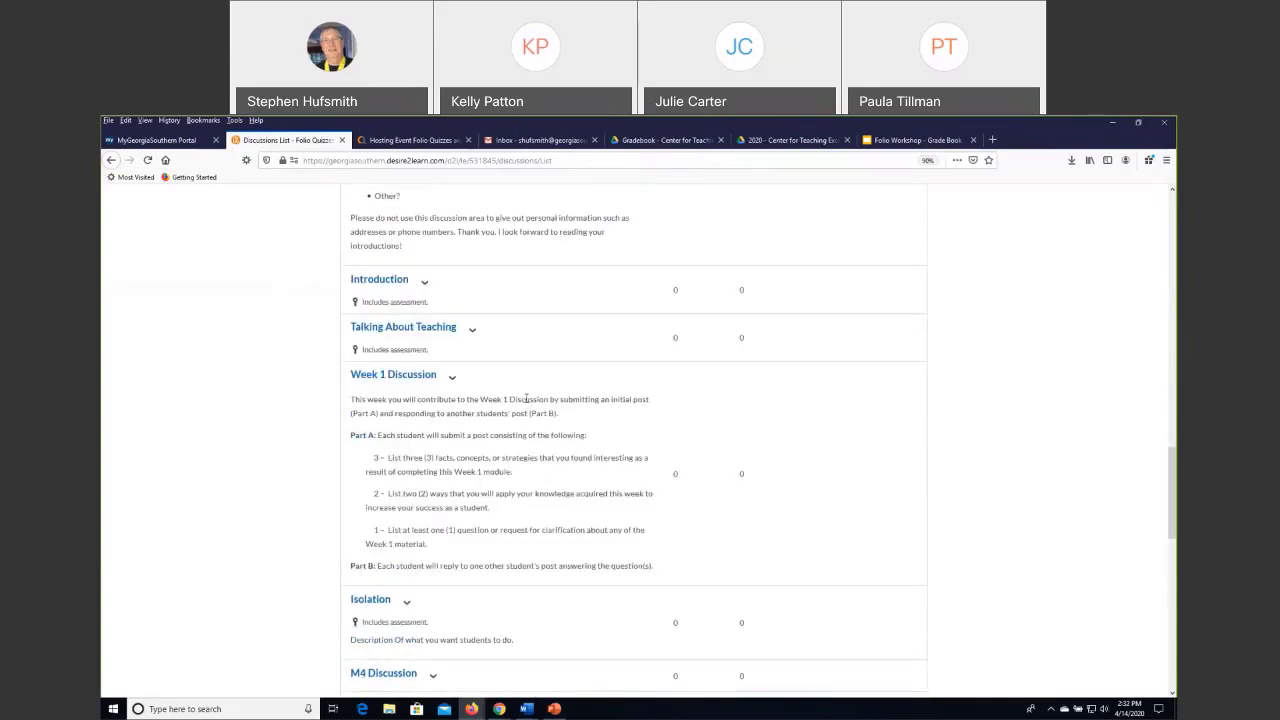
scroll(527, 400, down, 4)
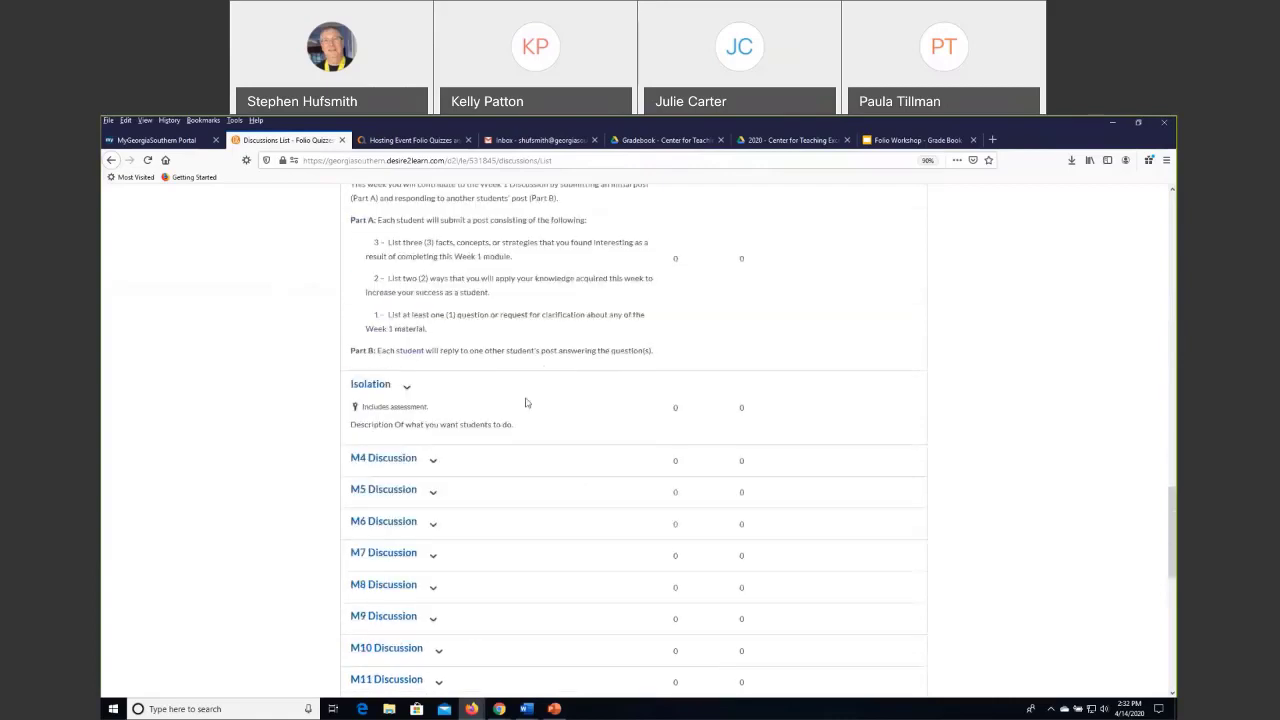
scroll(523, 400, up, 3)
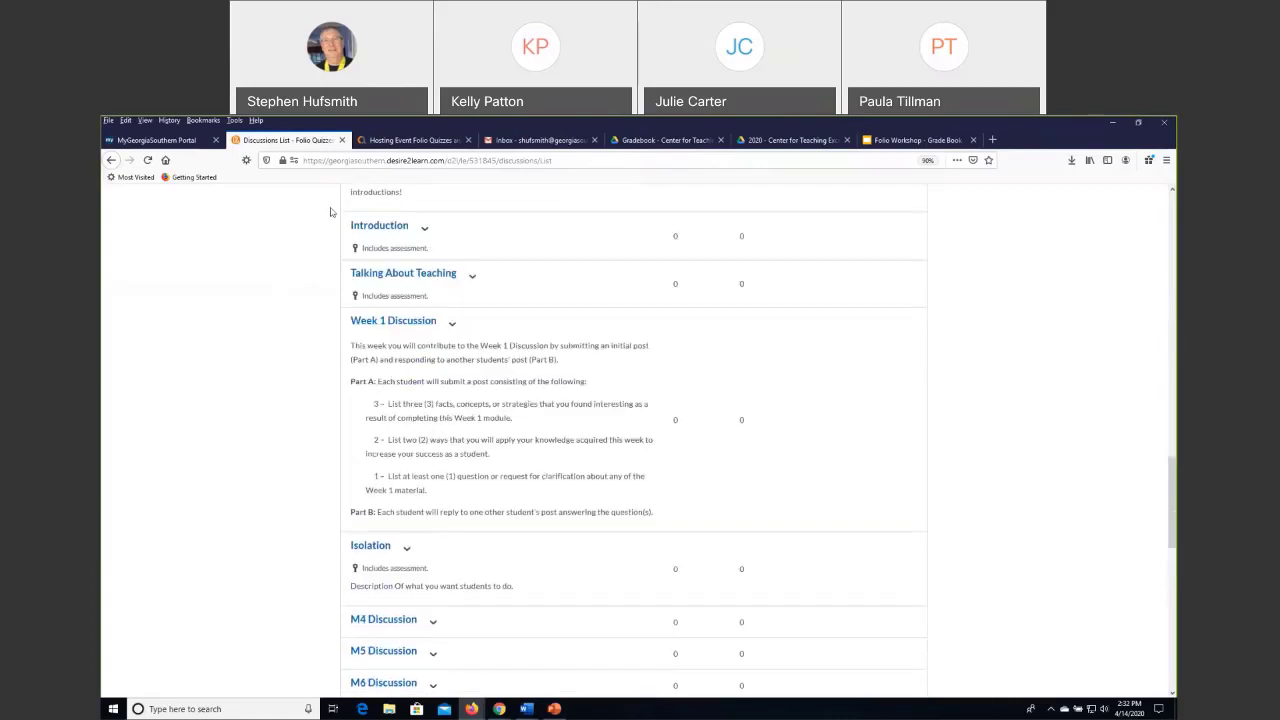
scroll(543, 288, up, 5)
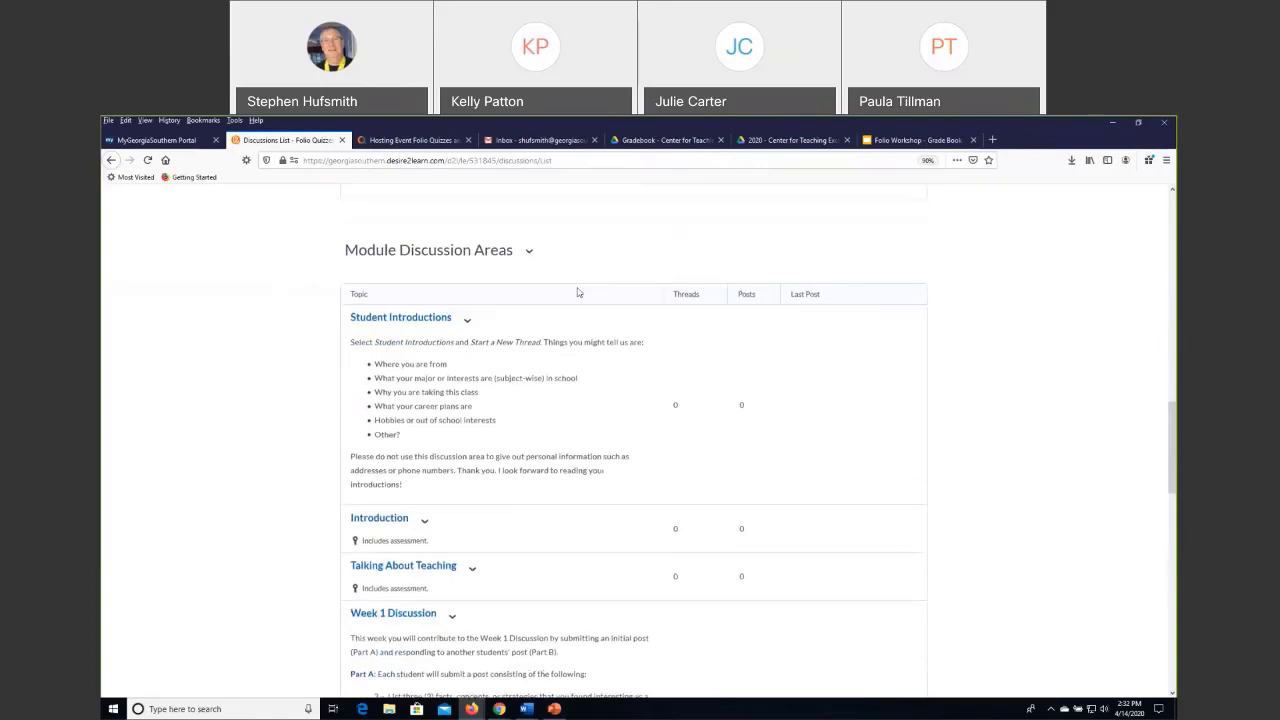
scroll(540, 314, up, 3)
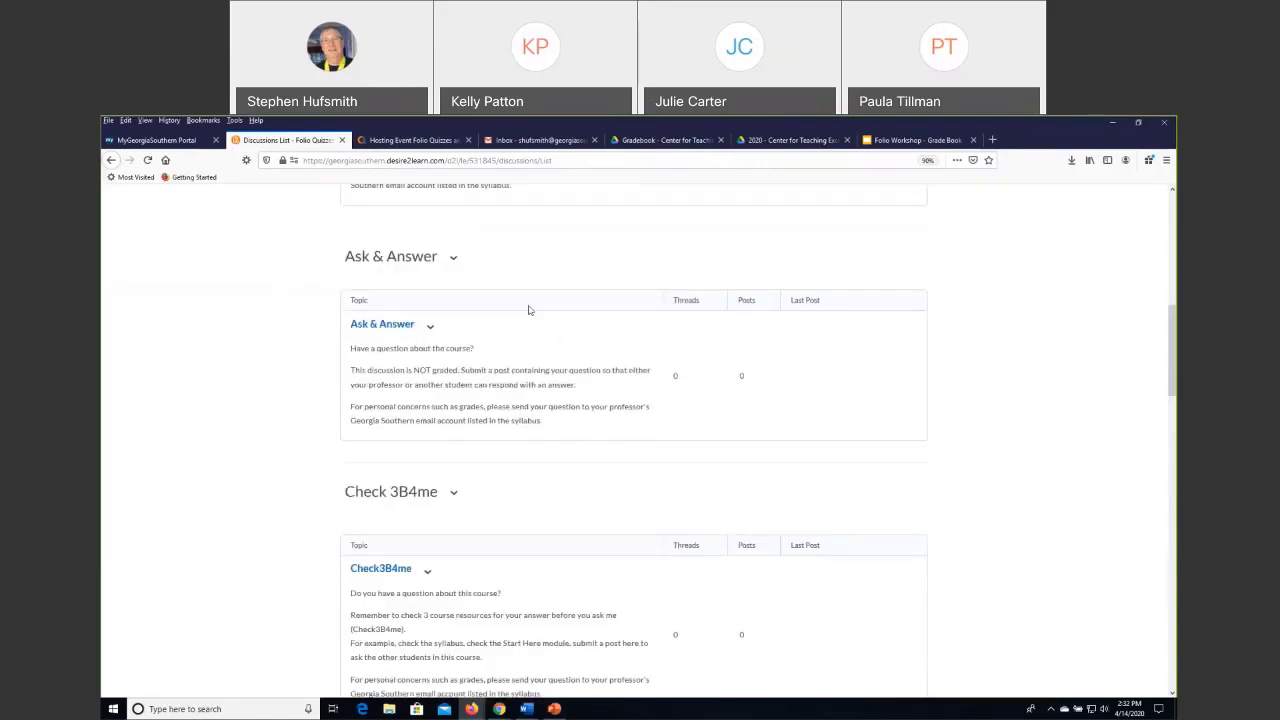
scroll(529, 310, up, 6)
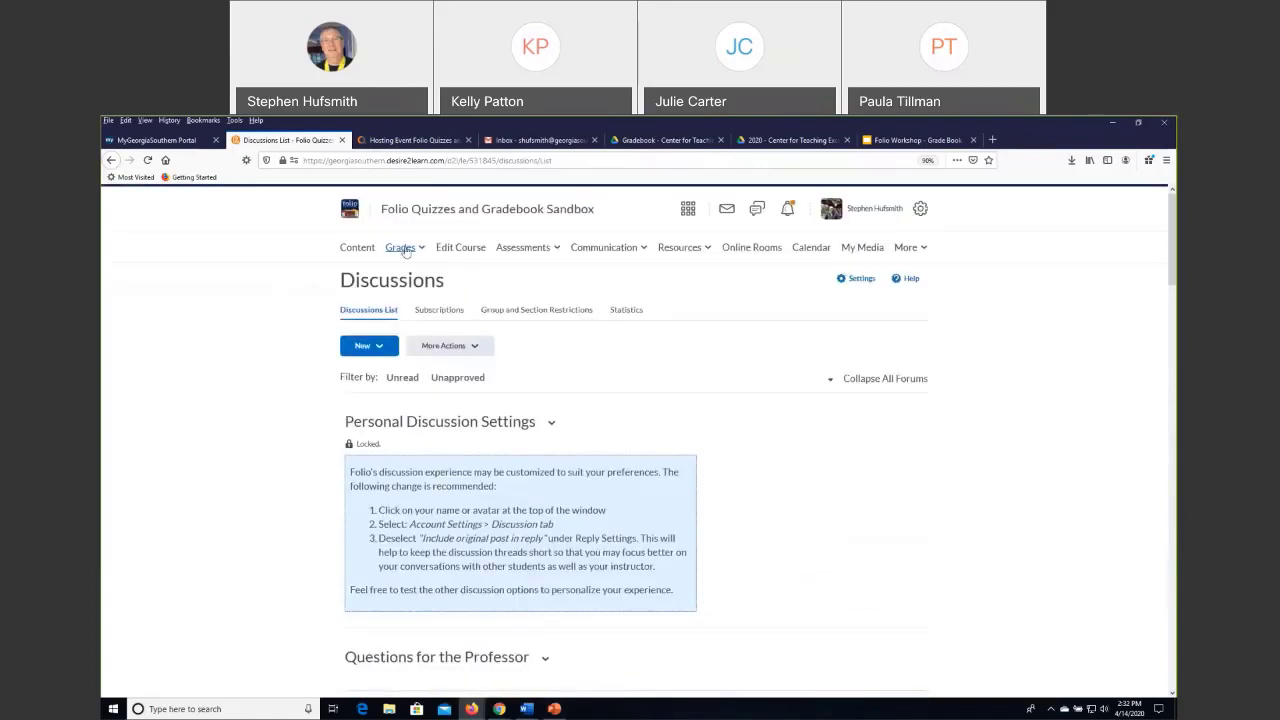
Consult the Gradebook Handout's grade categories and practice exercises, and return to the sandbox course's discussions list.
mouse_move(499, 708)
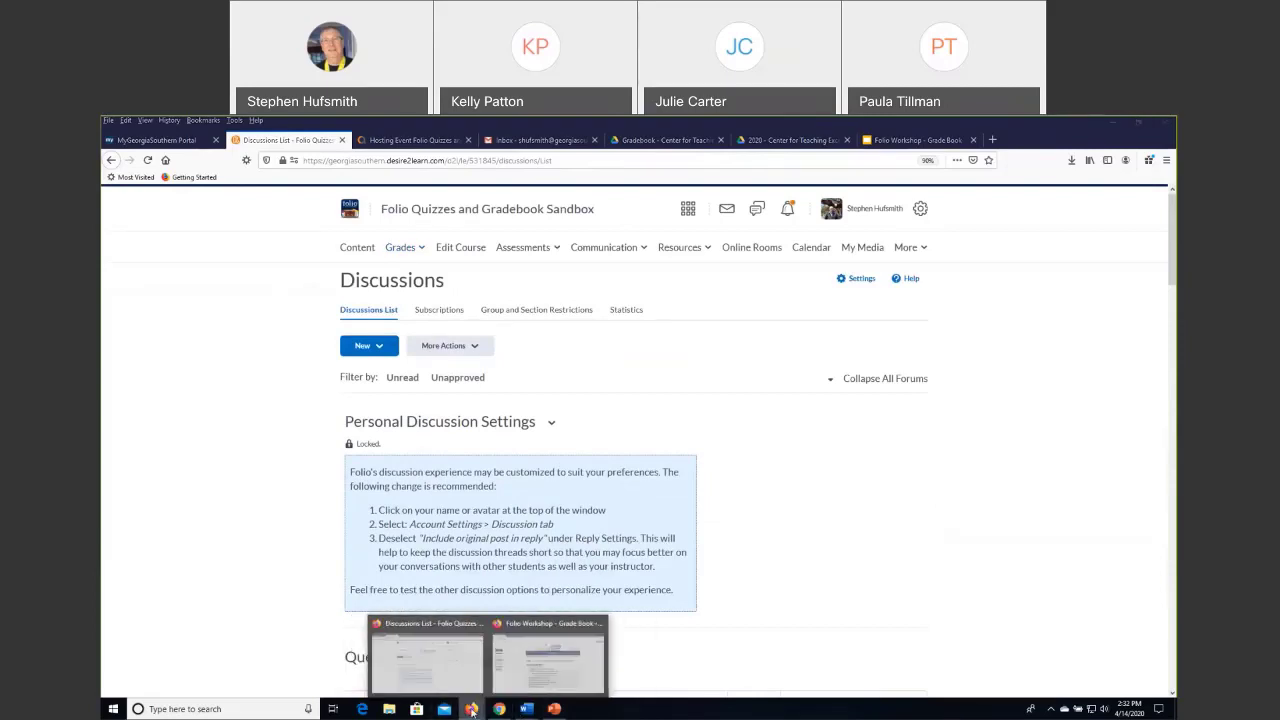
click(773, 143)
click(631, 143)
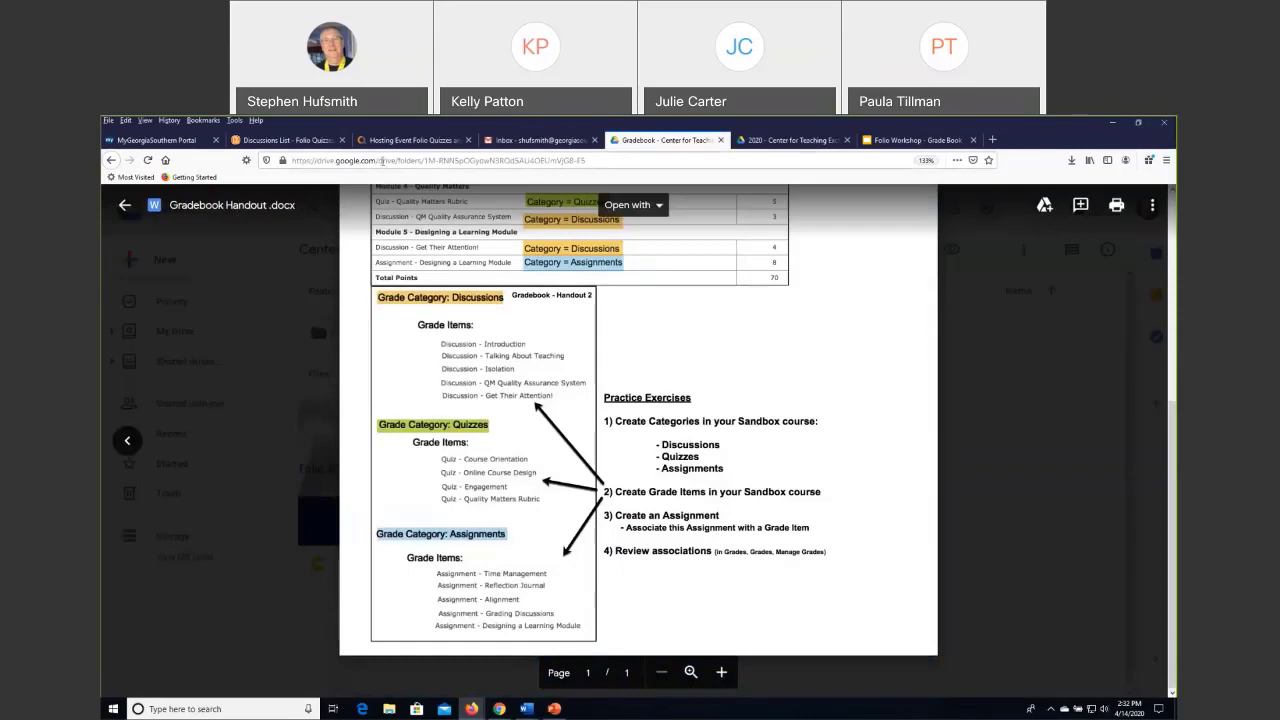
click(408, 141)
click(311, 143)
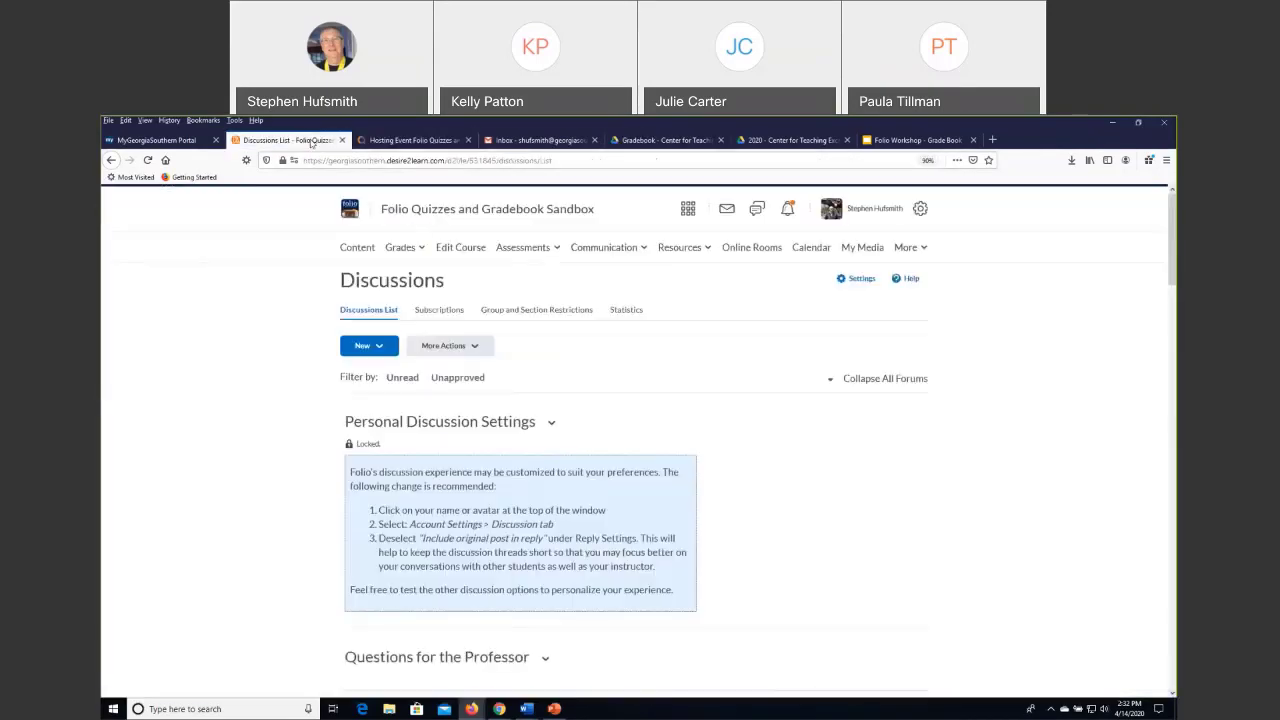
Open the Isolation topic under Module Discussion Areas for editing and look over its topic details.
scroll(500, 560, down, 6)
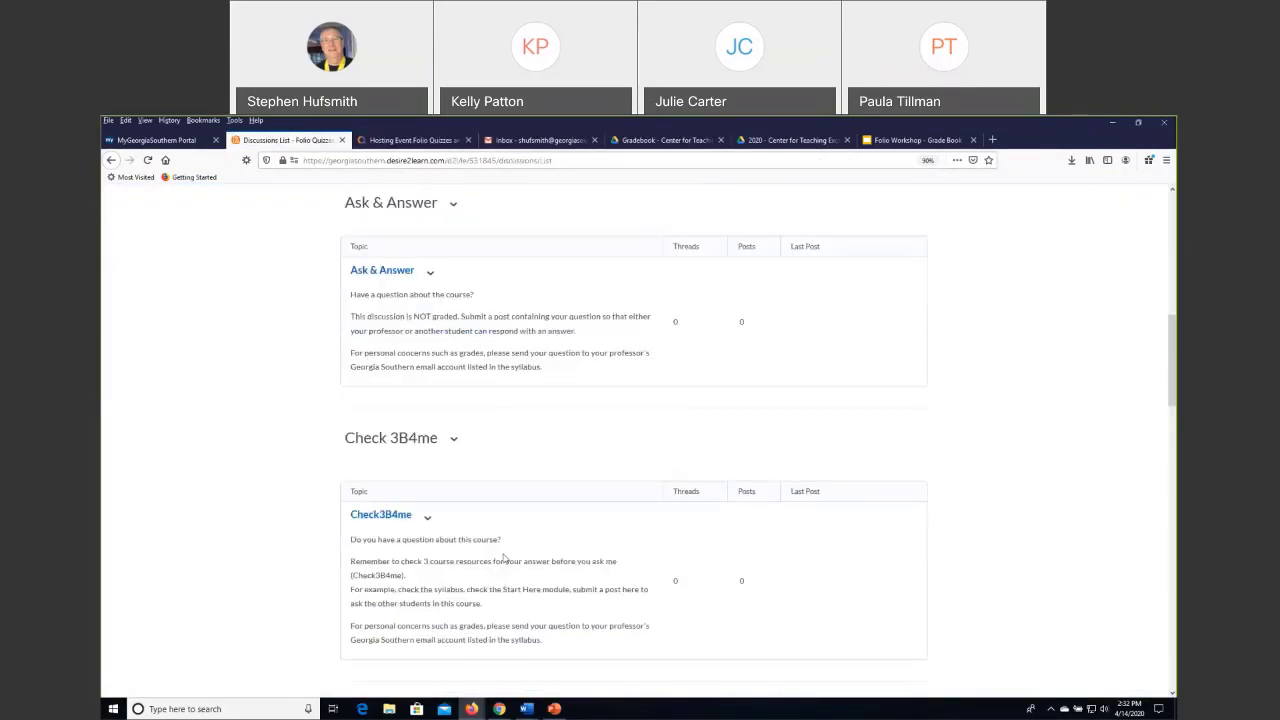
scroll(505, 558, down, 10)
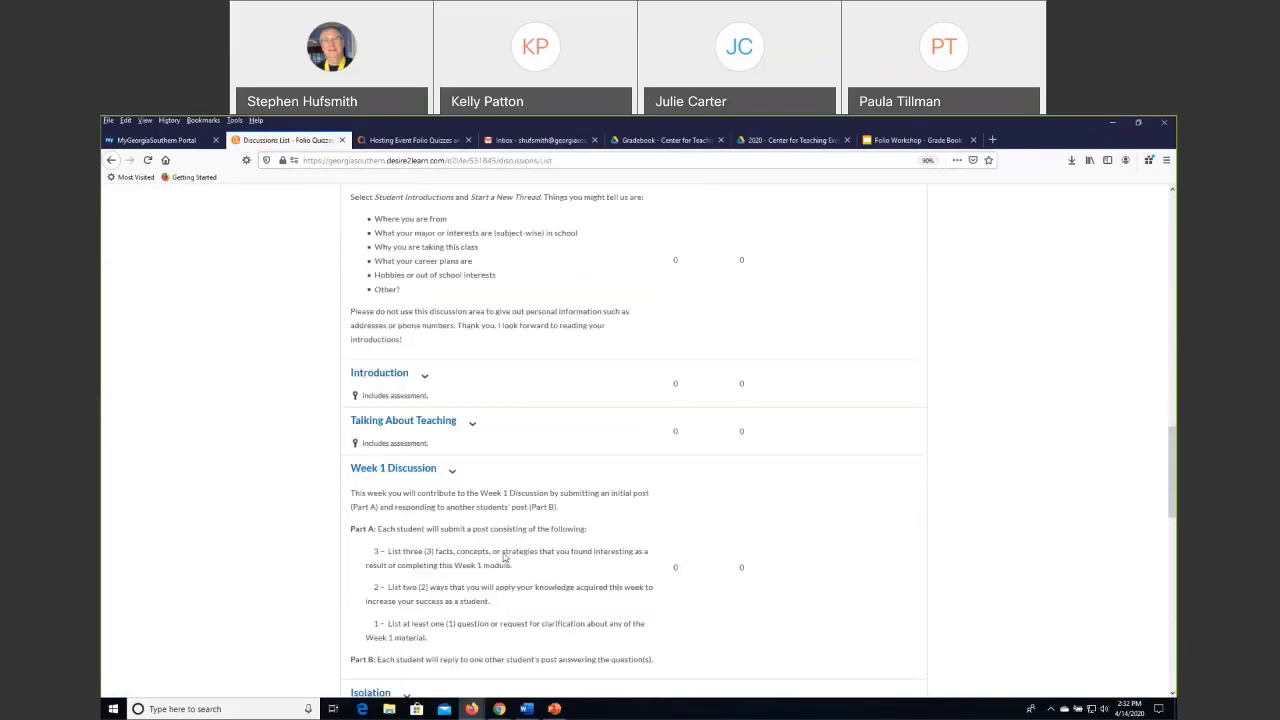
scroll(505, 558, down, 5)
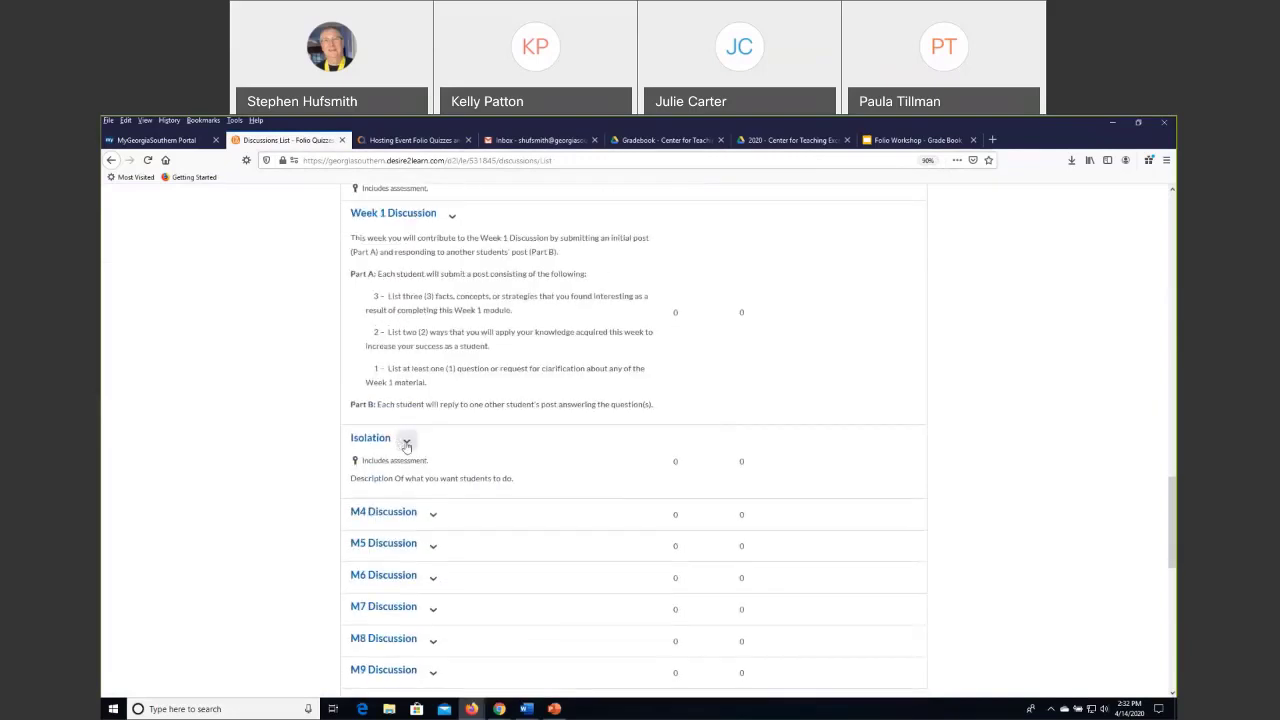
click(406, 442)
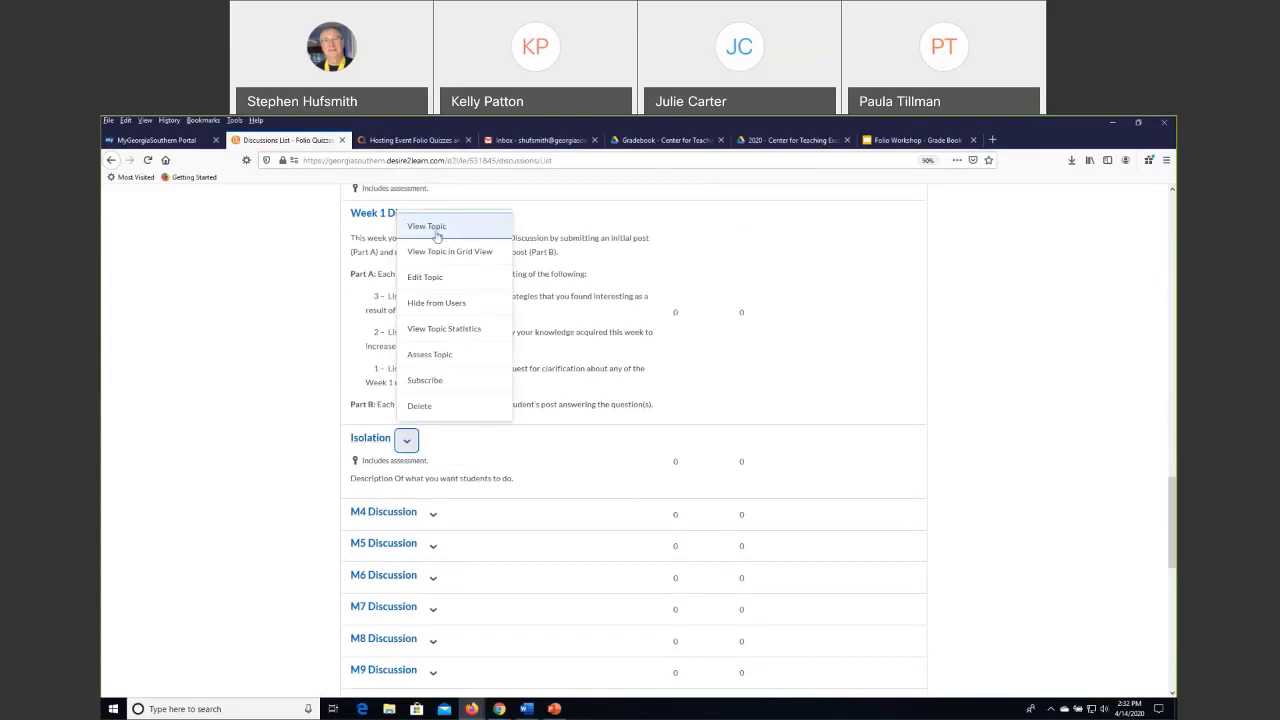
click(430, 277)
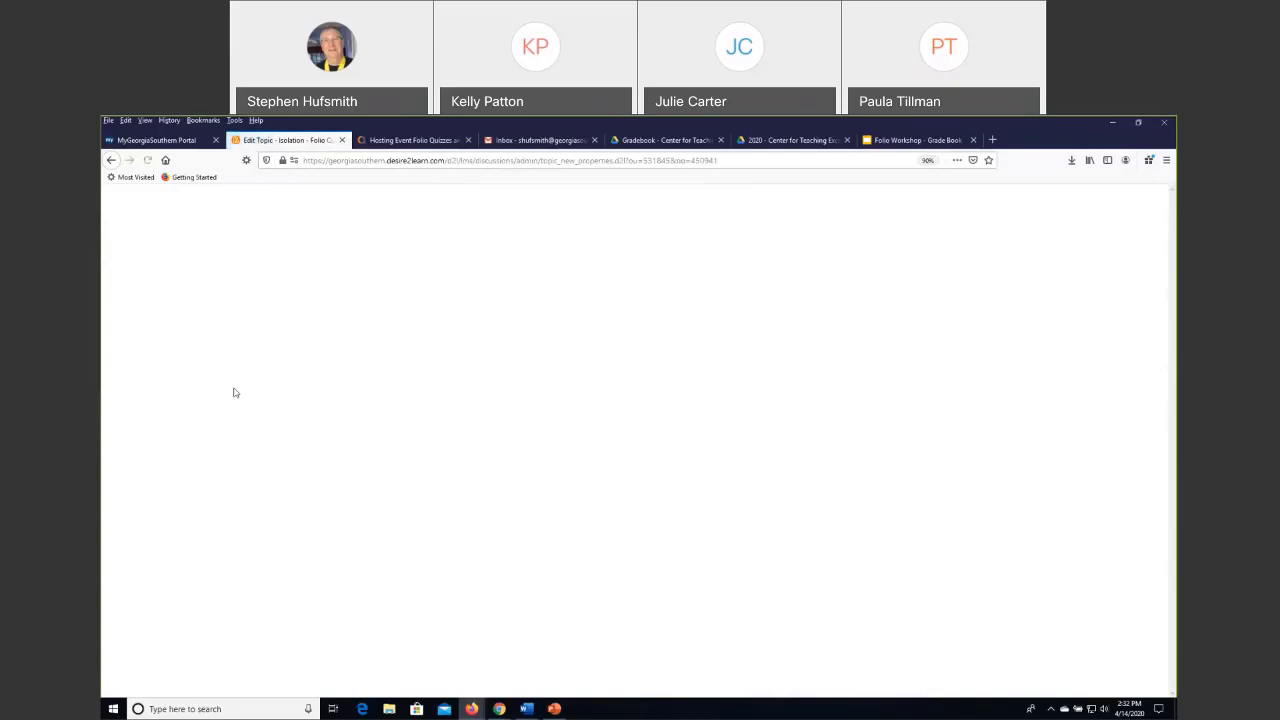
scroll(195, 497, down, 2)
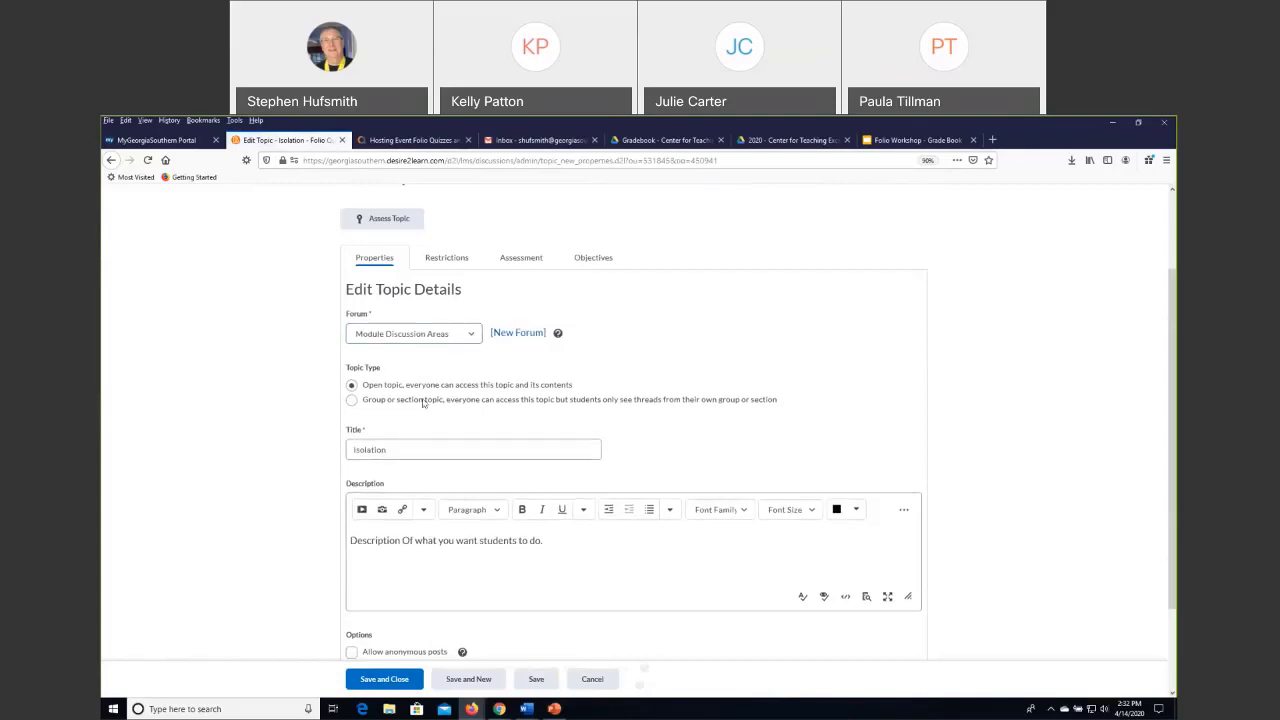
scroll(425, 403, down, 2)
scroll(423, 403, up, 5)
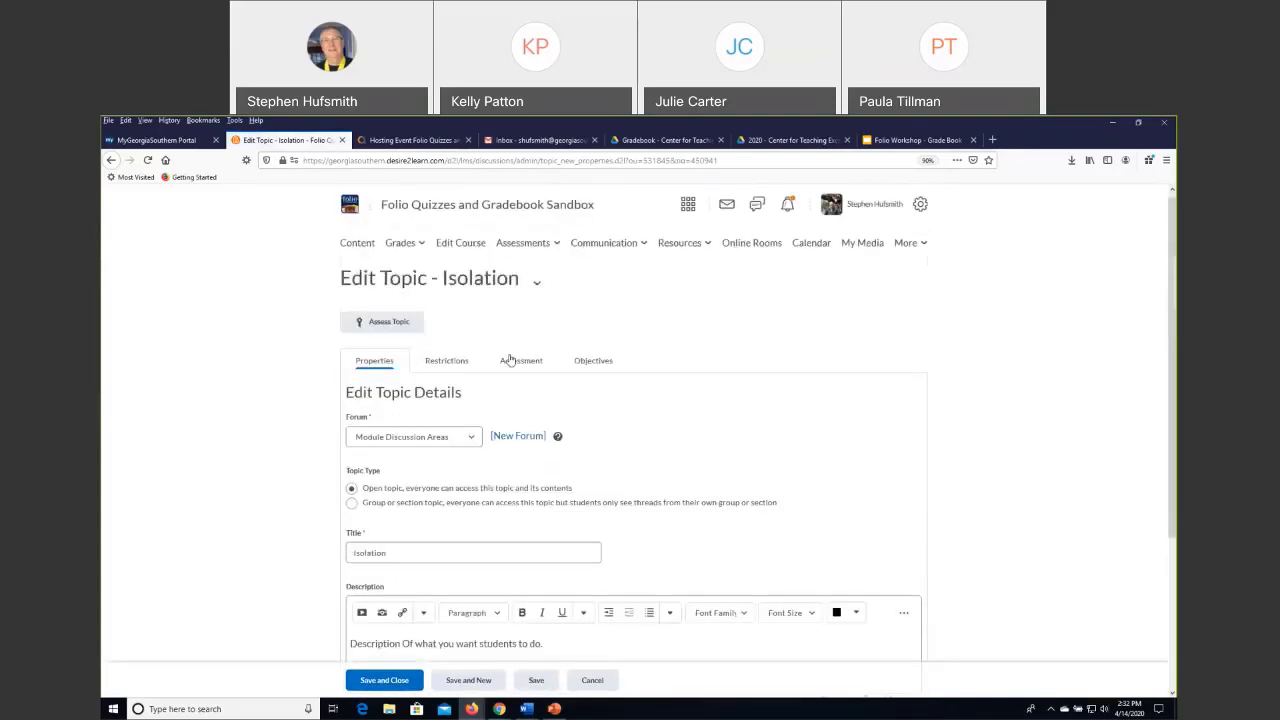
Associate the Isolation topic's assessment with the Isolation grade item, and save and close the topic.
click(522, 362)
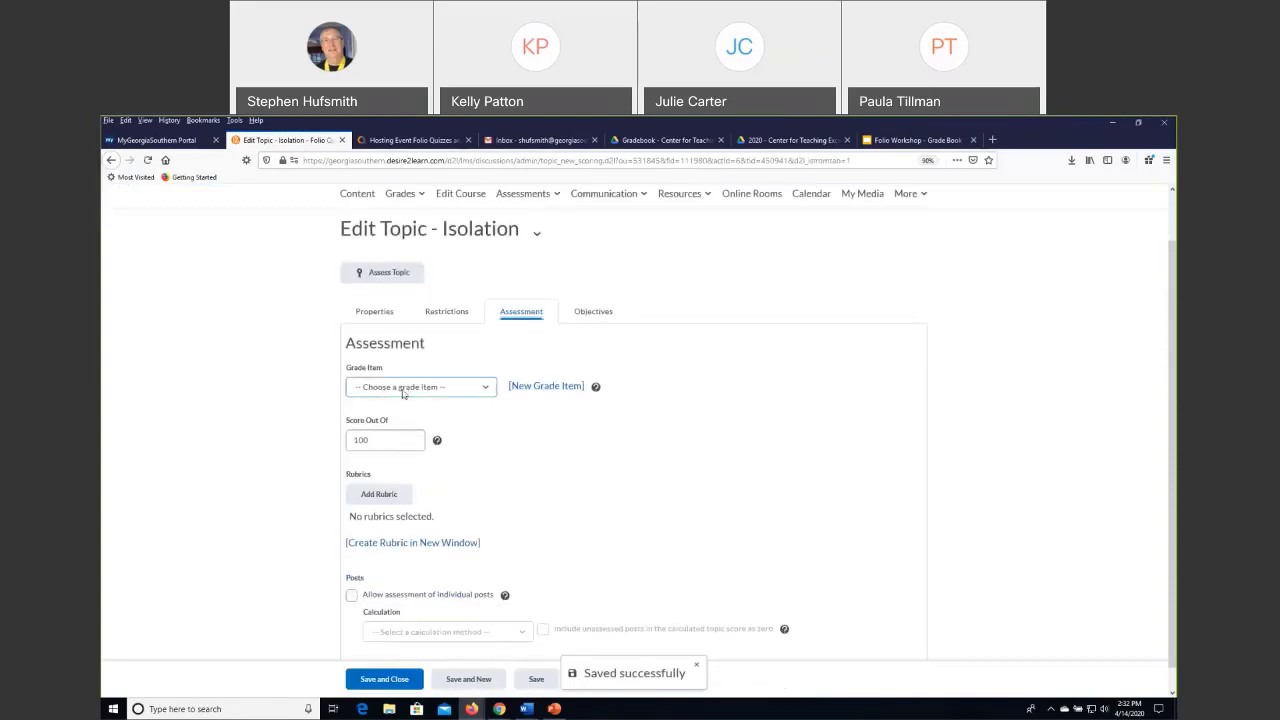
click(489, 388)
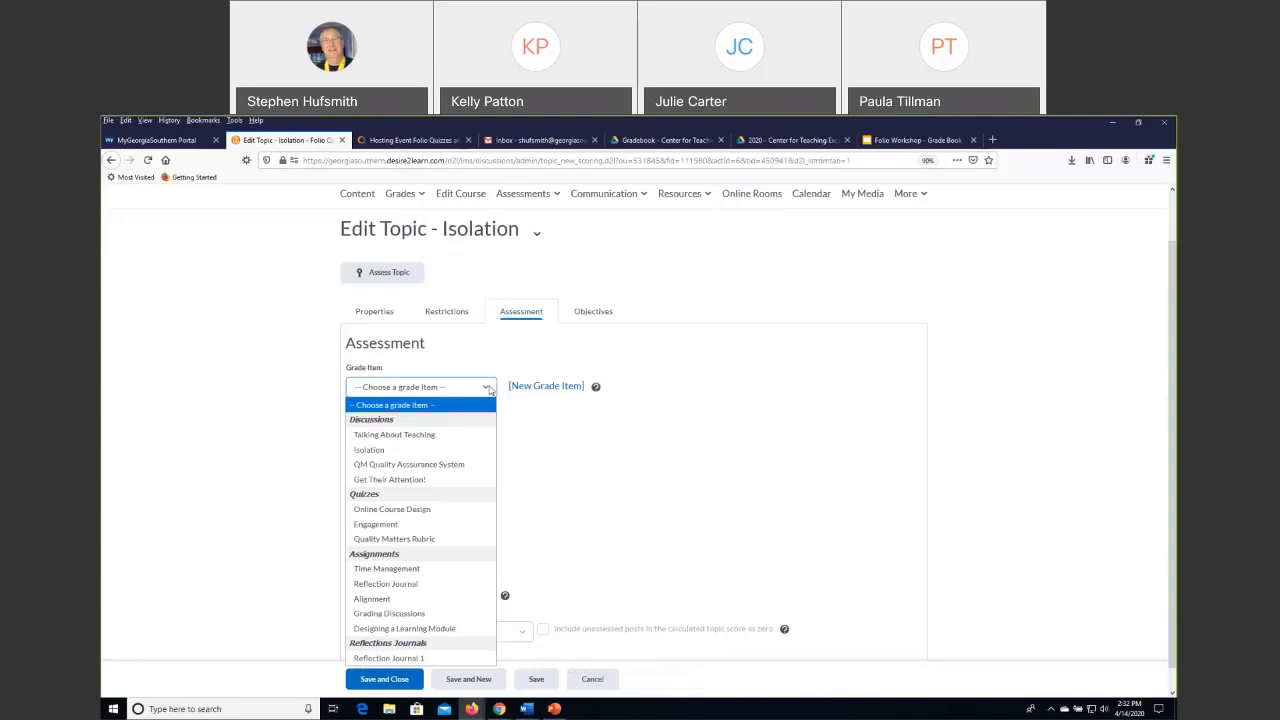
click(382, 452)
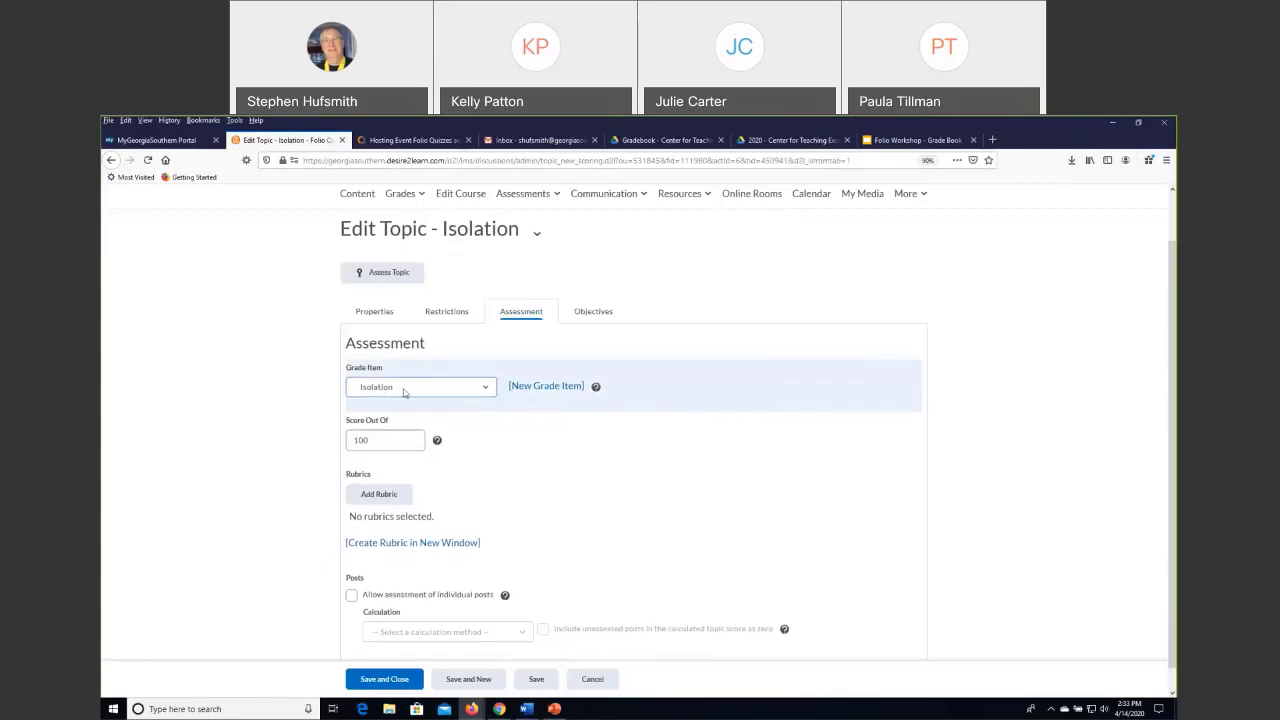
scroll(280, 517, down, 1)
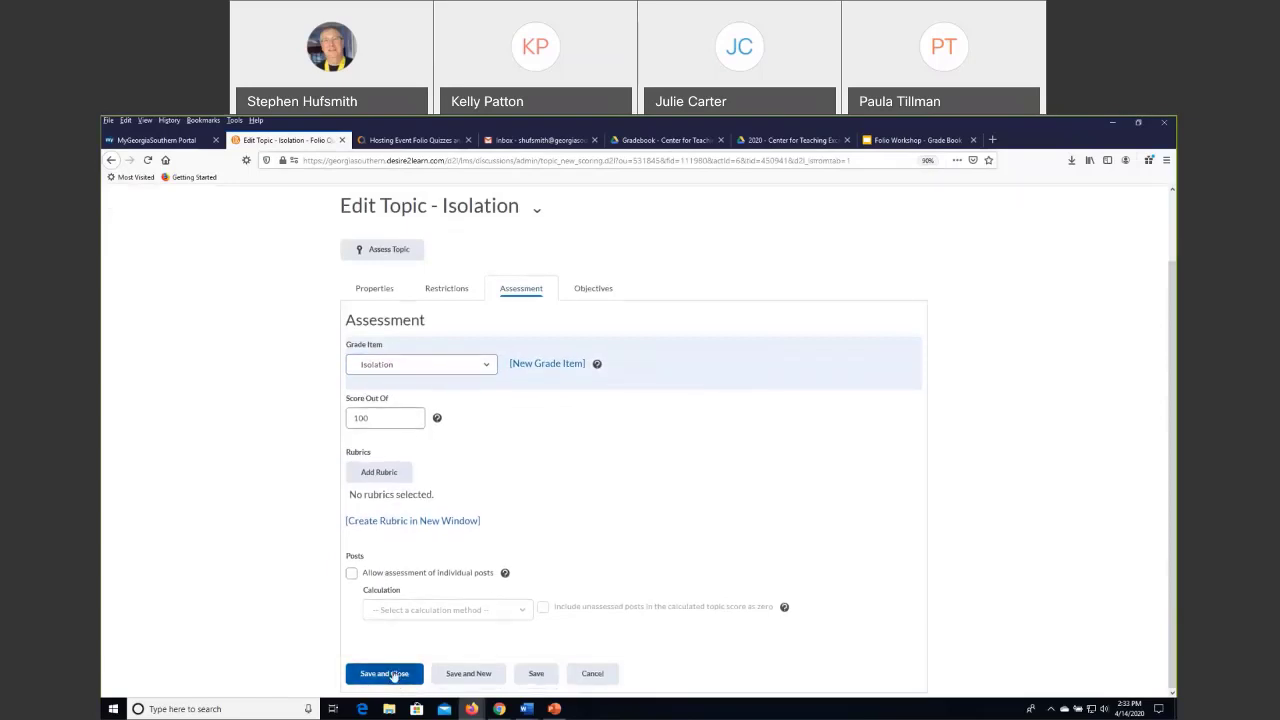
click(393, 674)
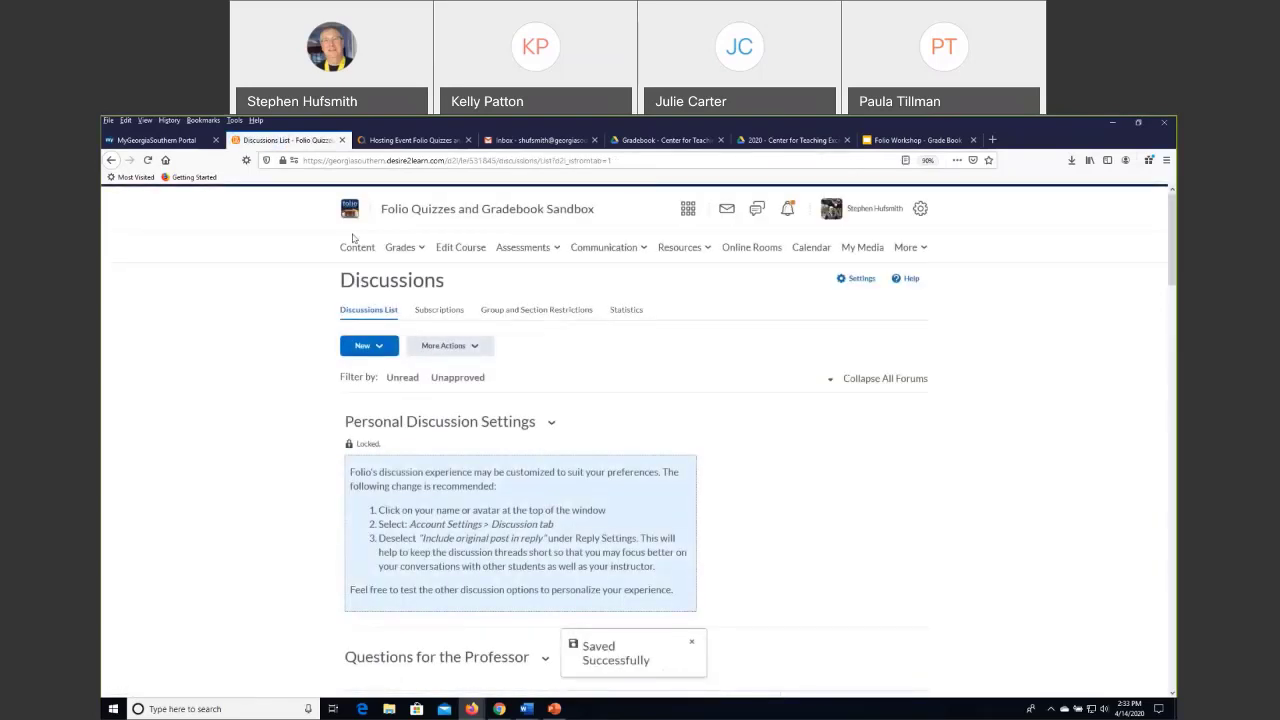
Return to the course's grade management list and check the associations of the Discussions and Quizzes grade items.
click(400, 248)
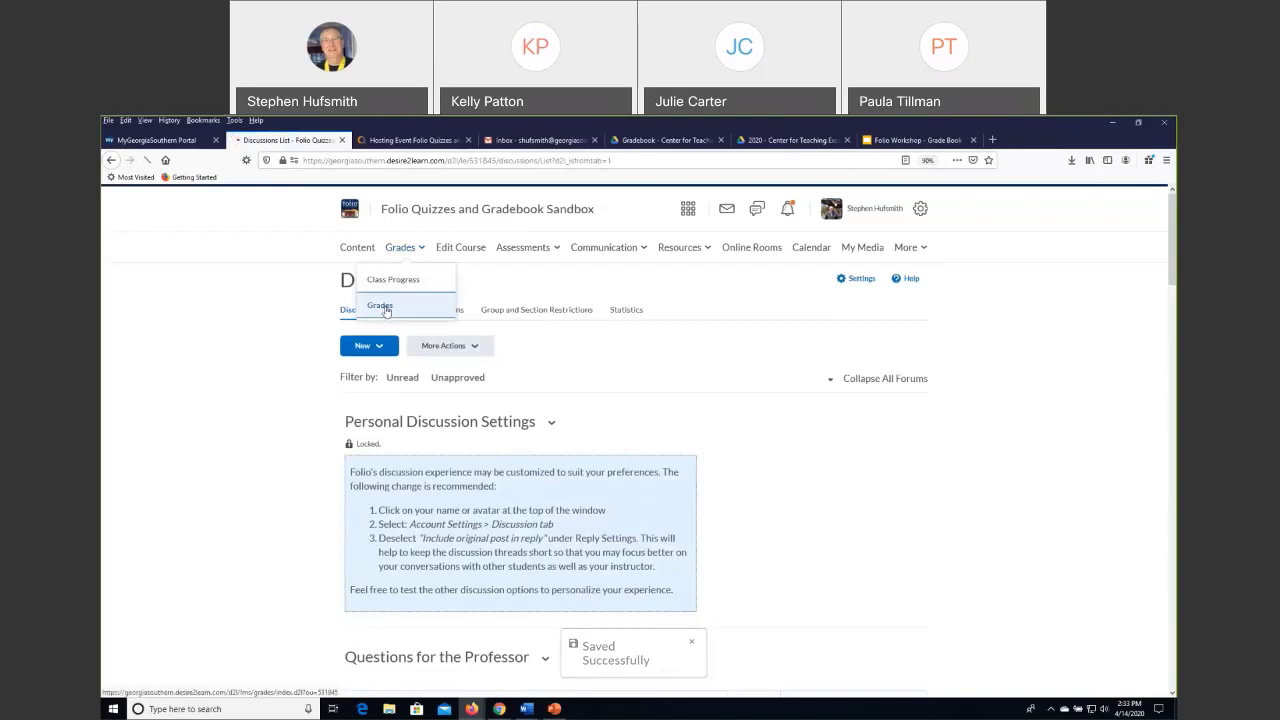
click(386, 310)
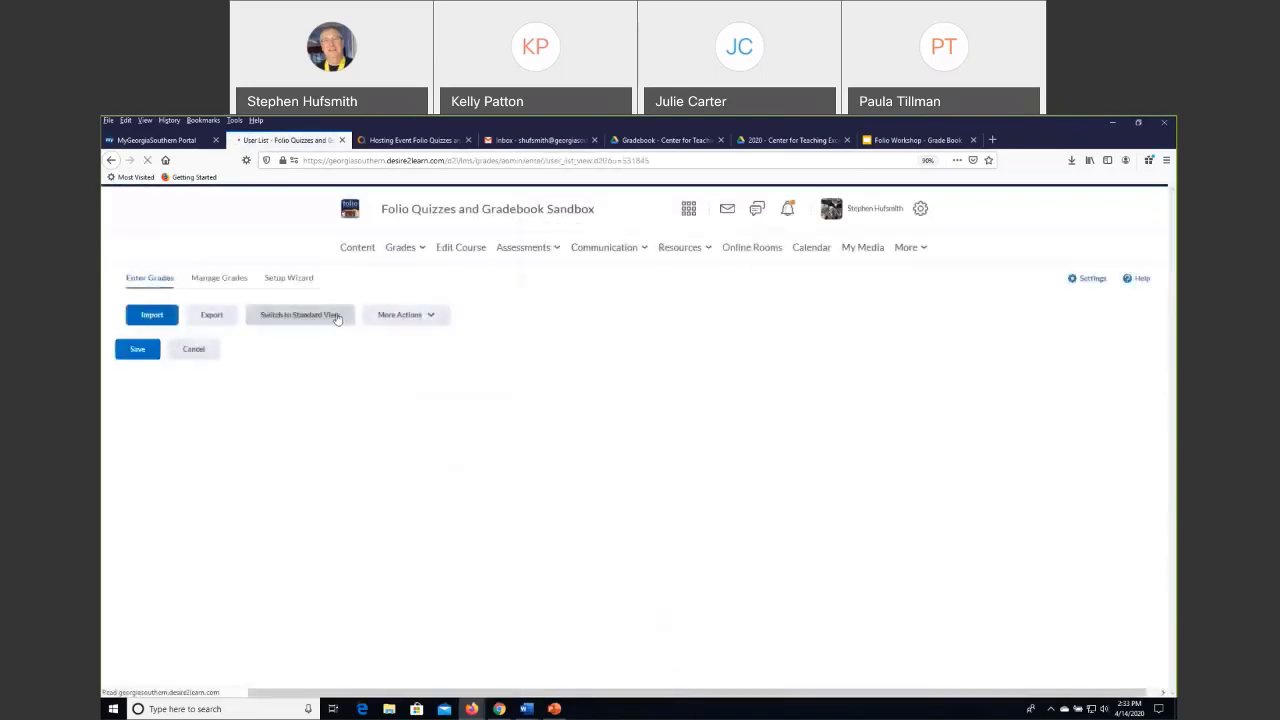
click(337, 318)
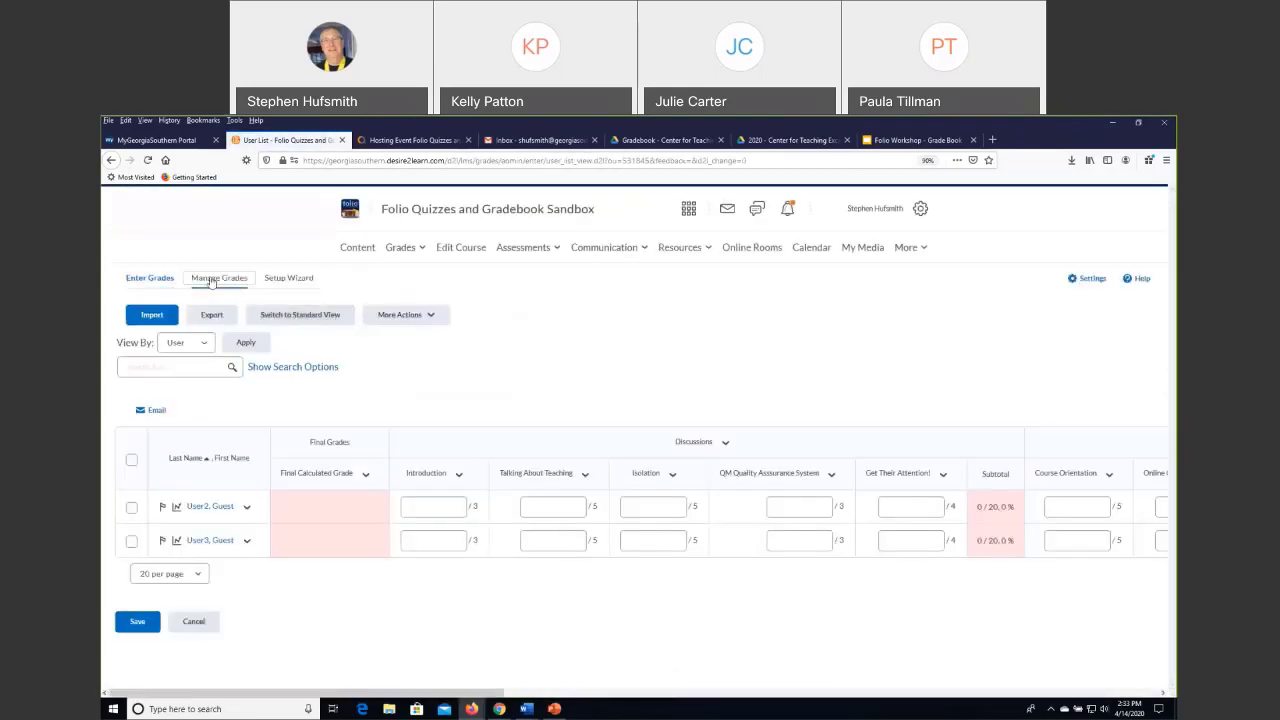
click(219, 280)
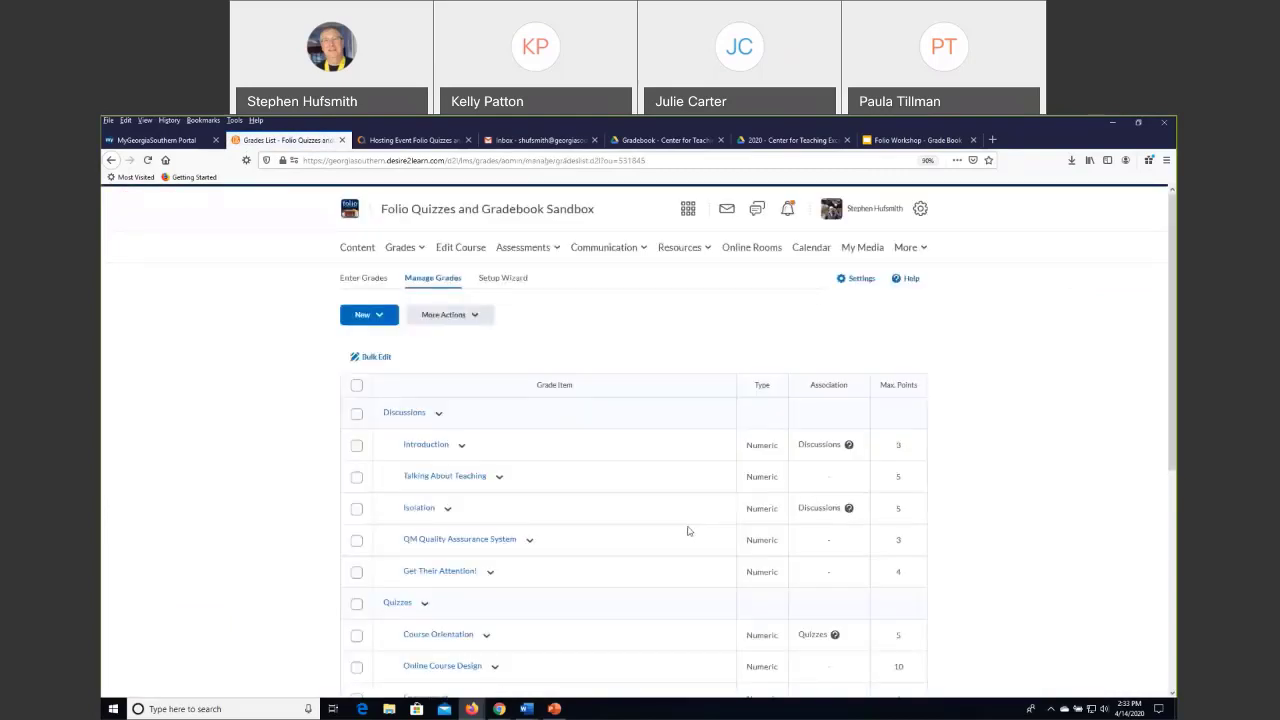
scroll(414, 426, down, 2)
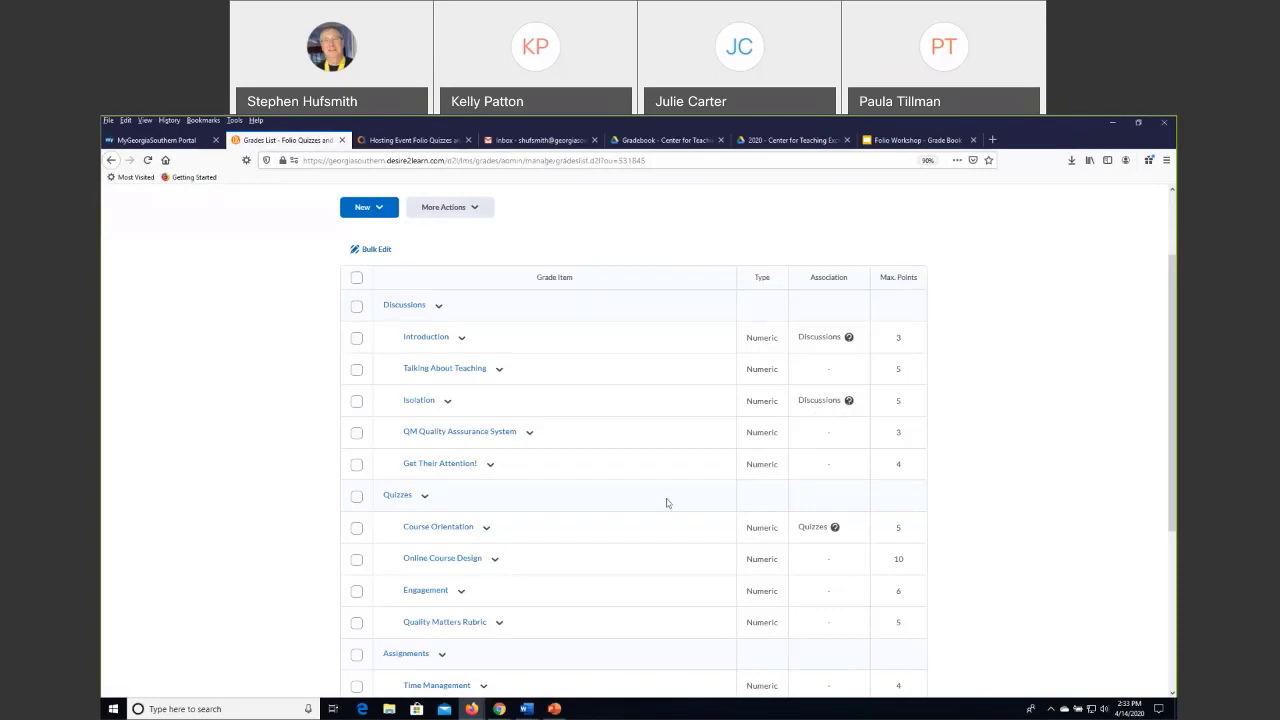
Look over the remaining grade items in the Quizzes, Assignments and Reflections Journals categories of the grade management list.
scroll(505, 470, down, 4)
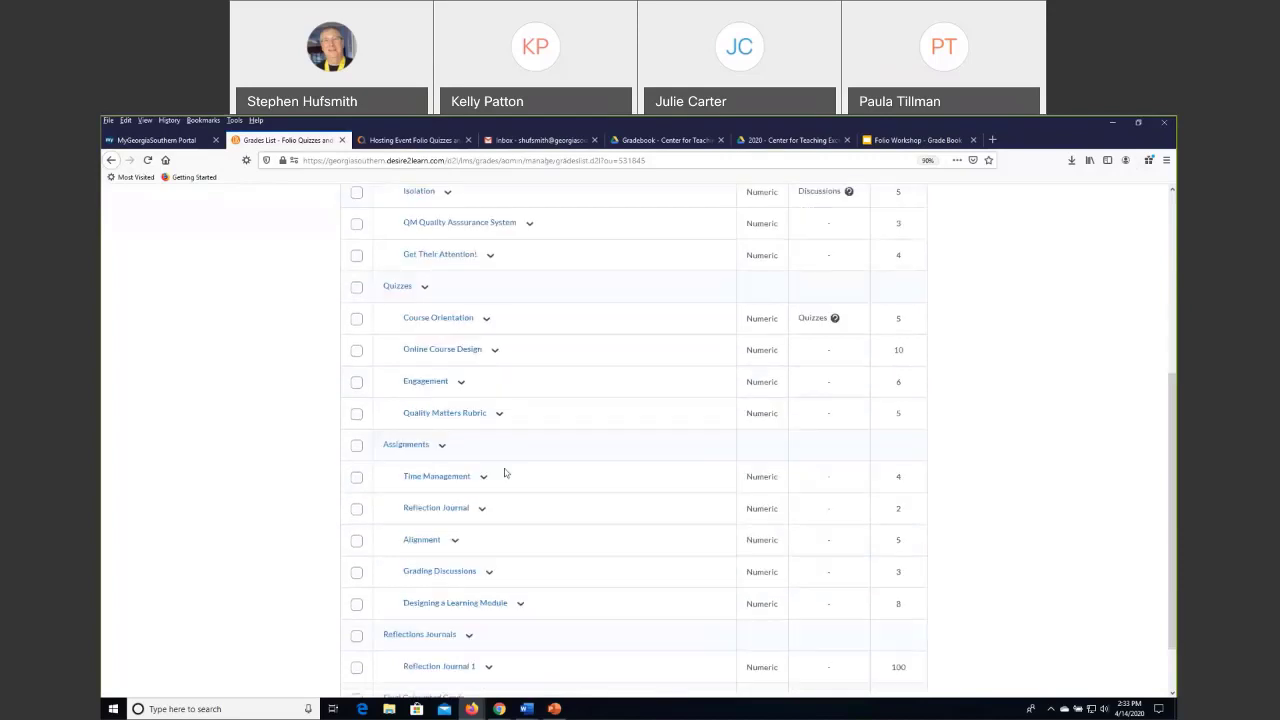
scroll(515, 471, down, 2)
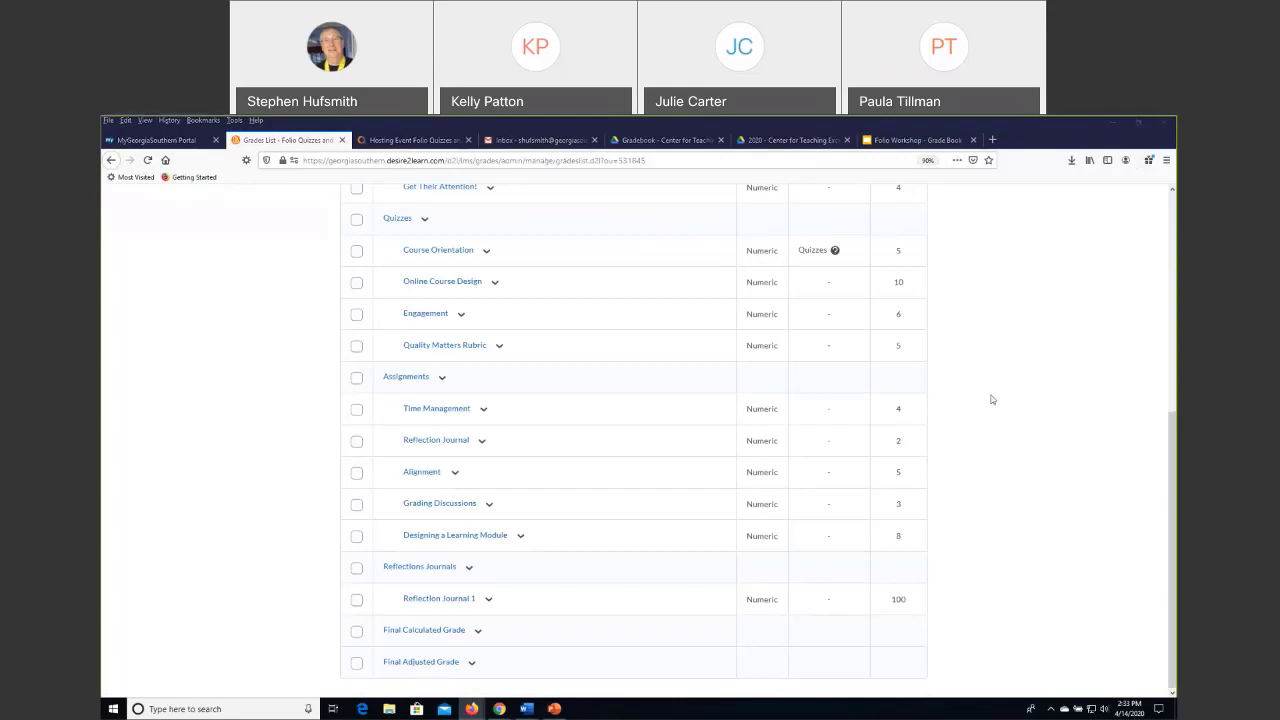
scroll(629, 234, up, 4)
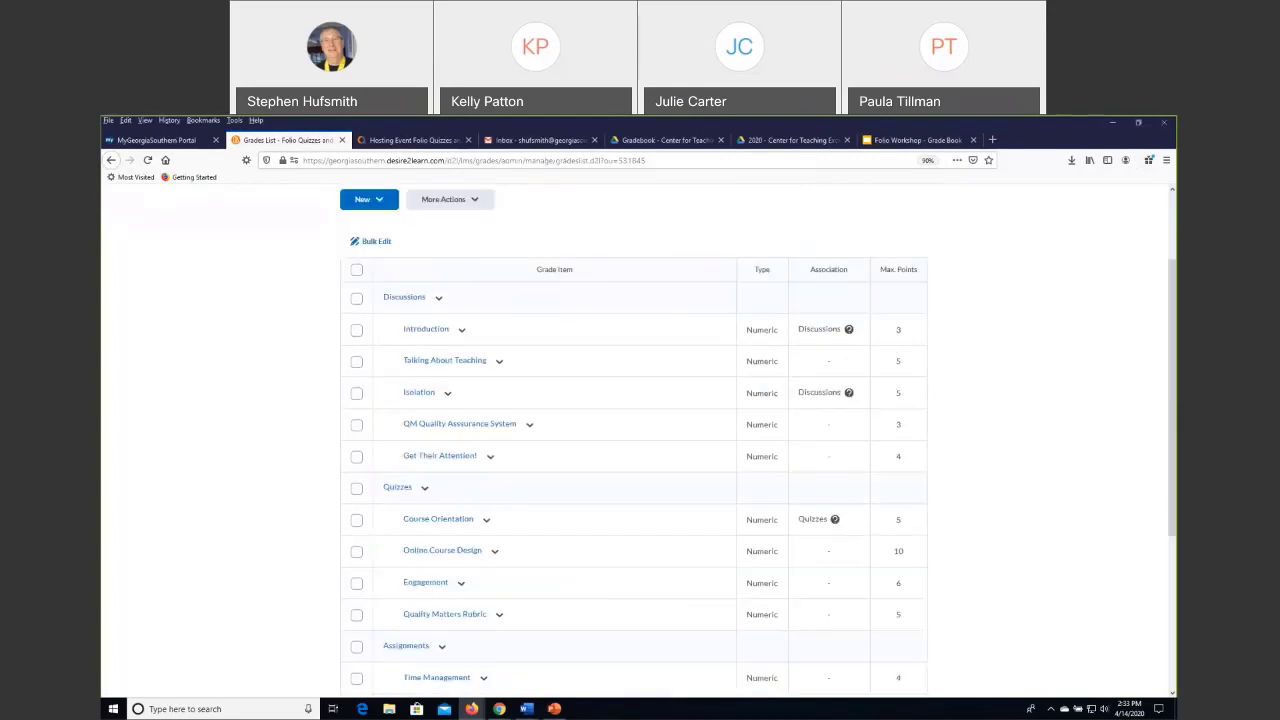
scroll(300, 285, up, 2)
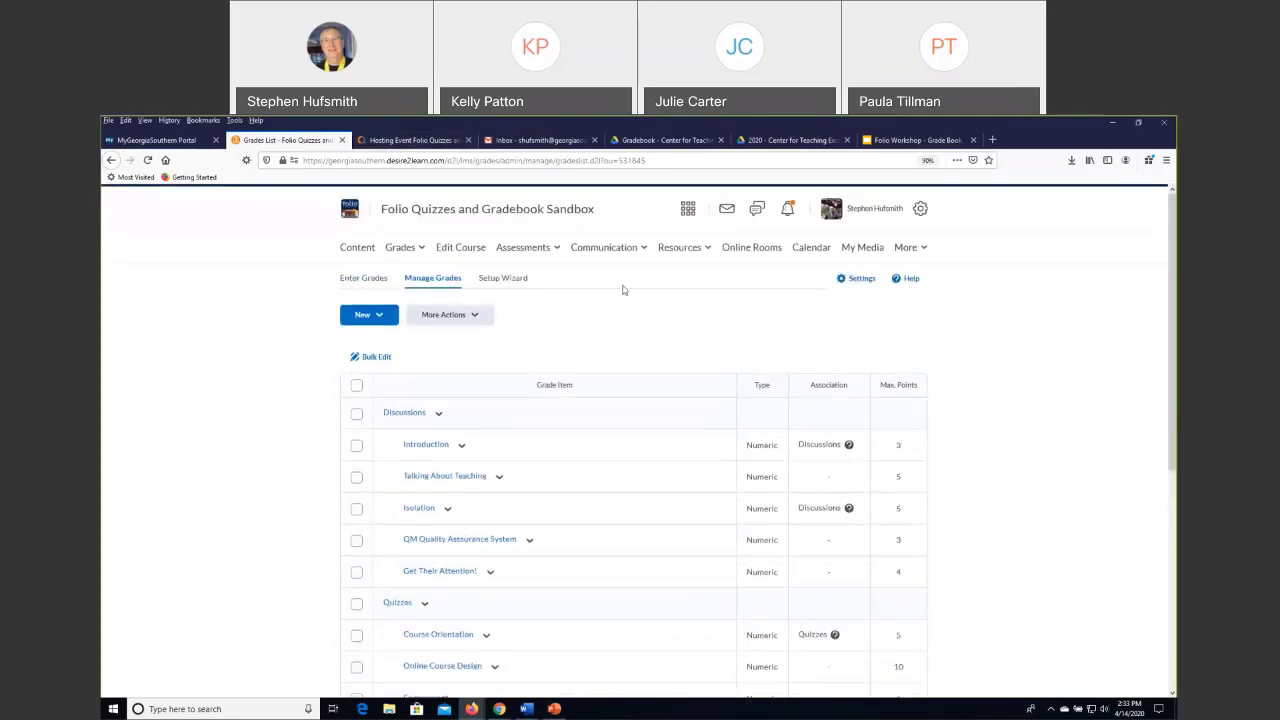
Switch the sandbox course to the student view.
click(869, 212)
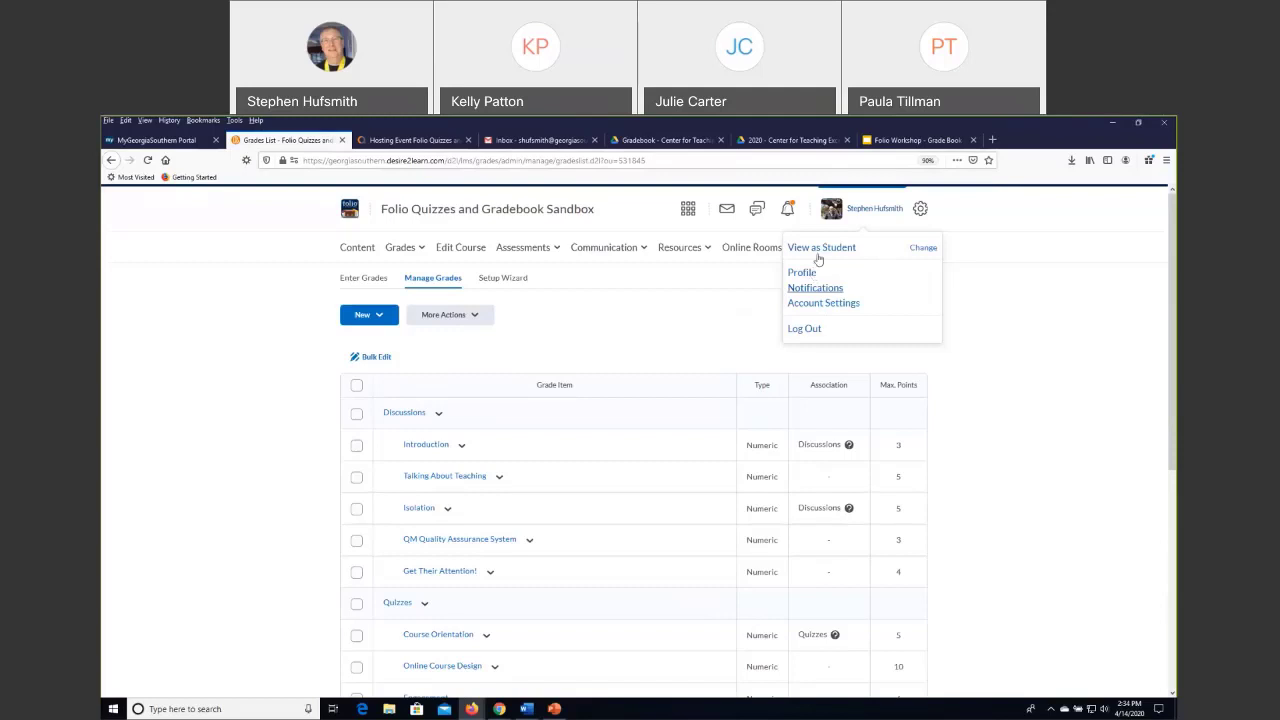
click(1000, 294)
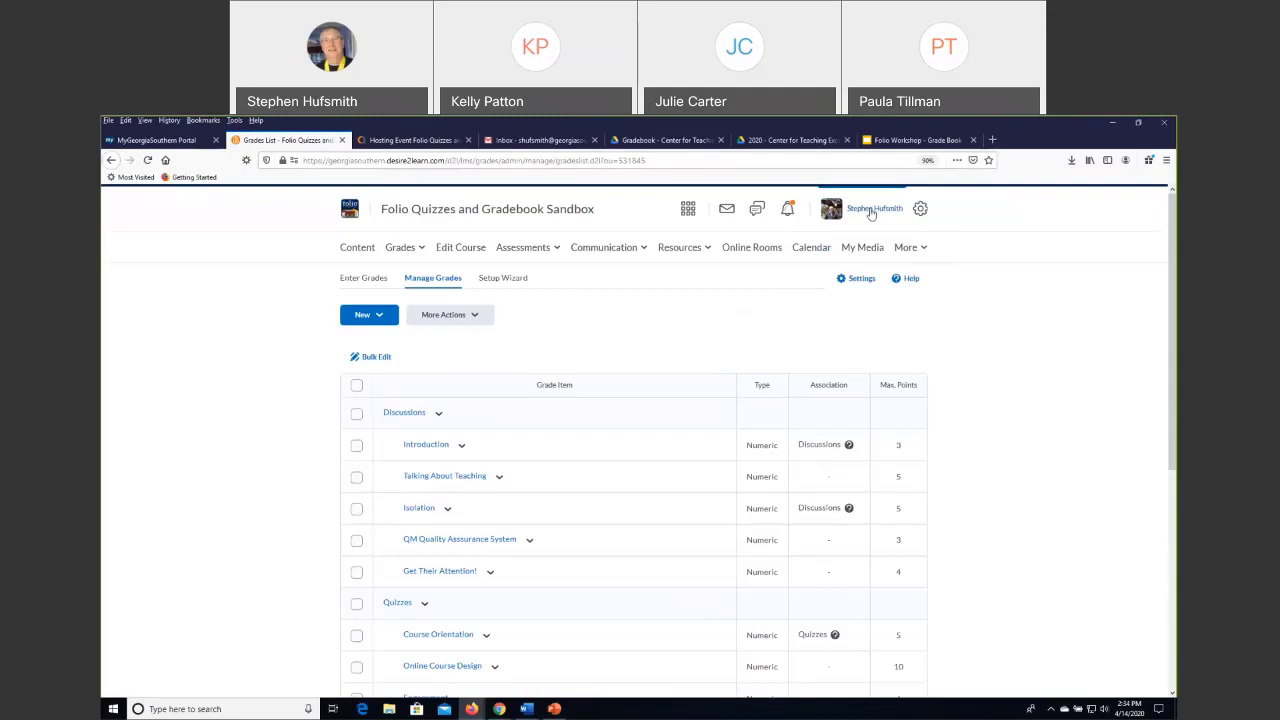
click(870, 212)
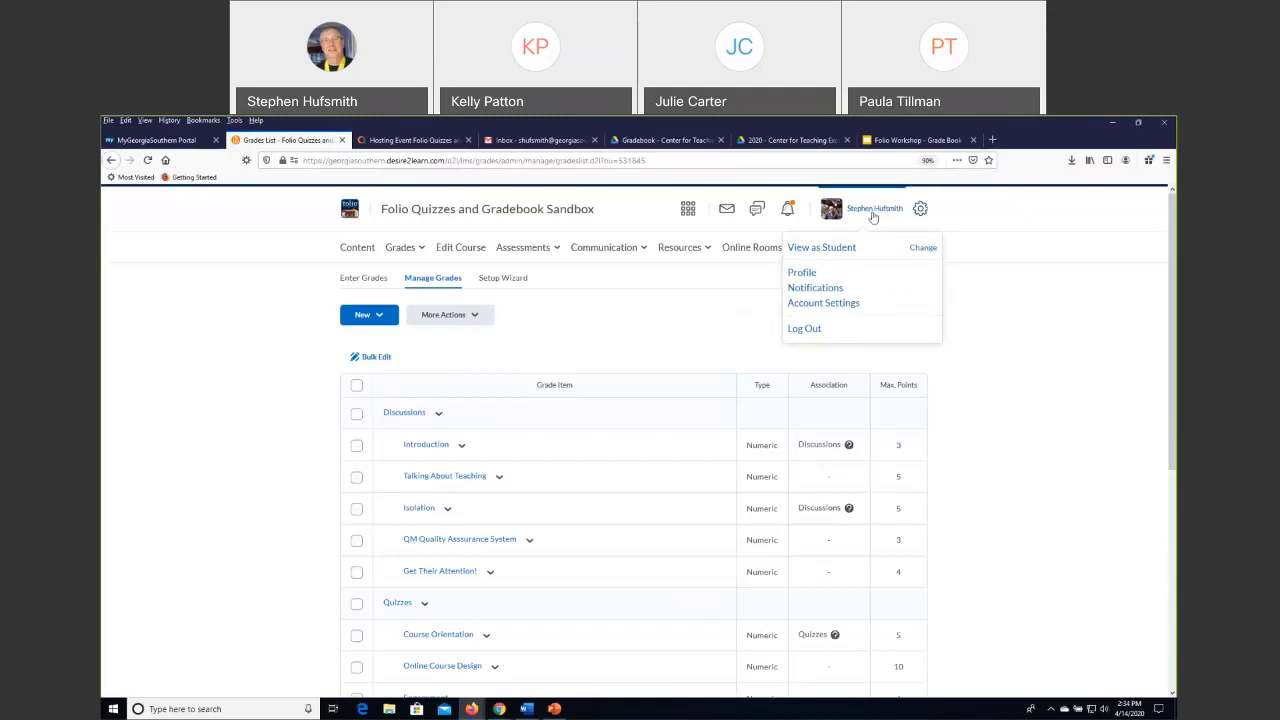
click(812, 257)
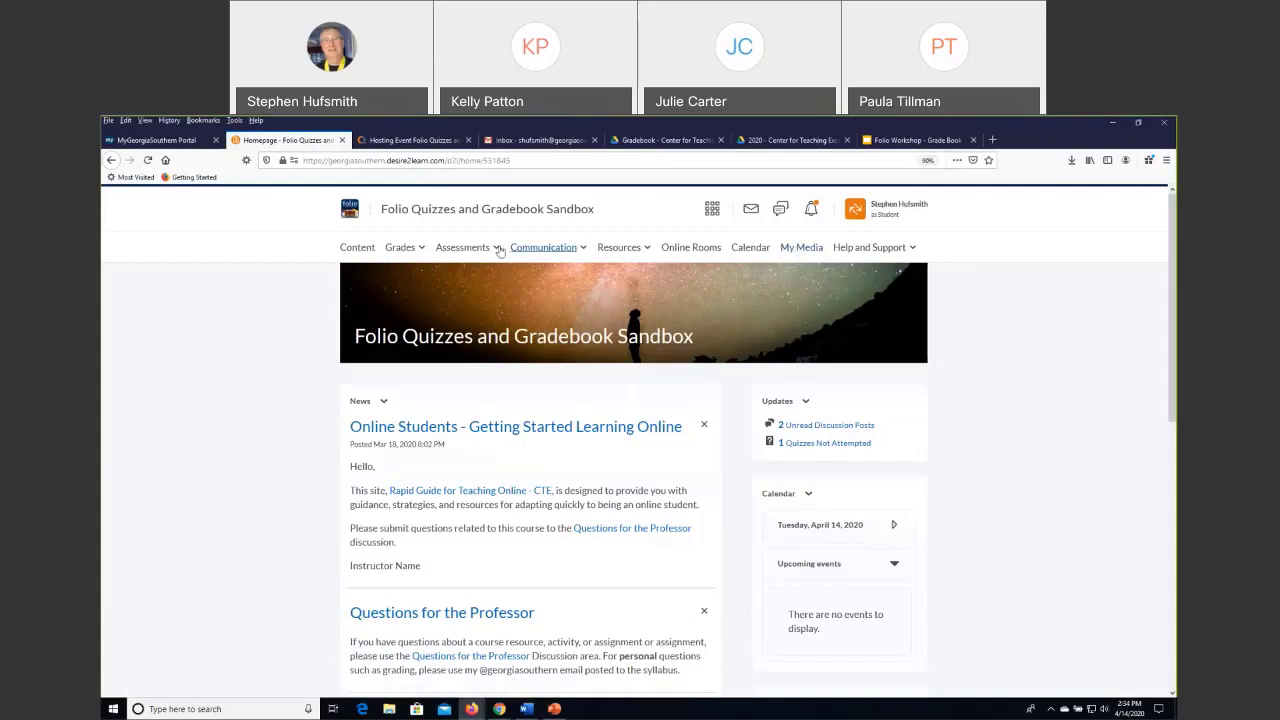
Open the student's Grades page and examine the grade items and points under every category from Discussions to Reflections Journals.
click(401, 250)
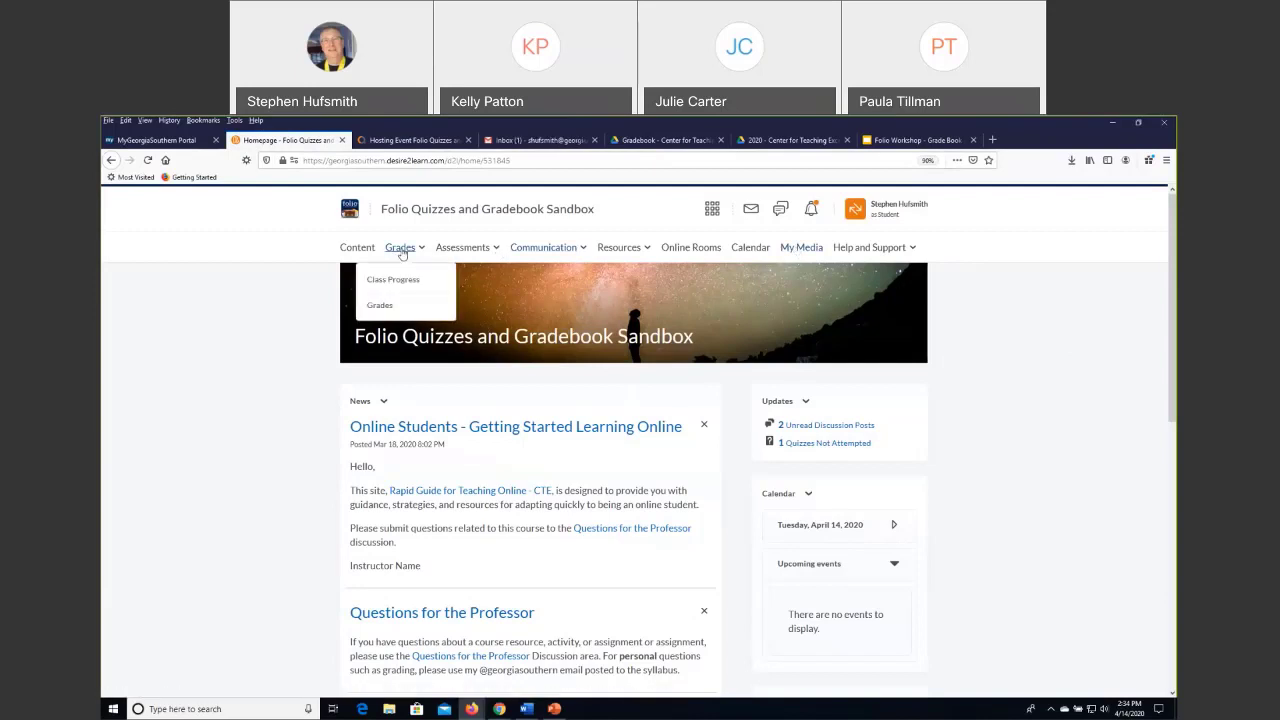
click(385, 310)
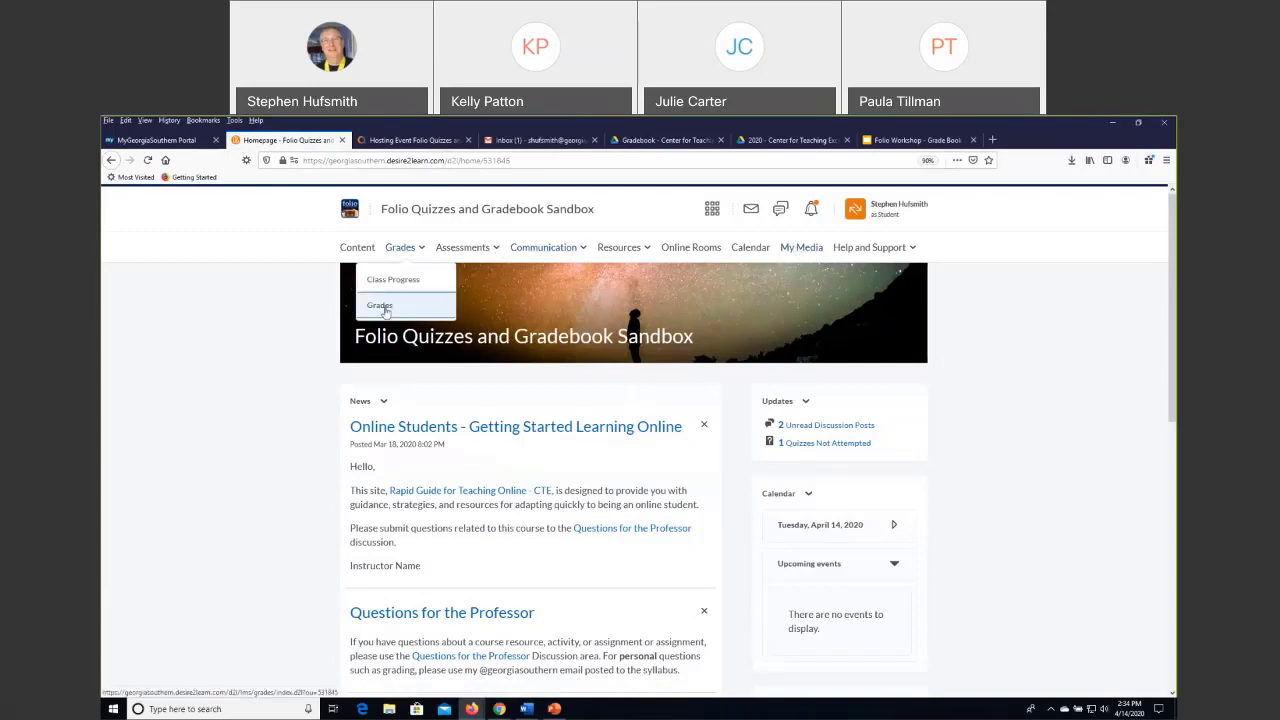
scroll(608, 370, down, 2)
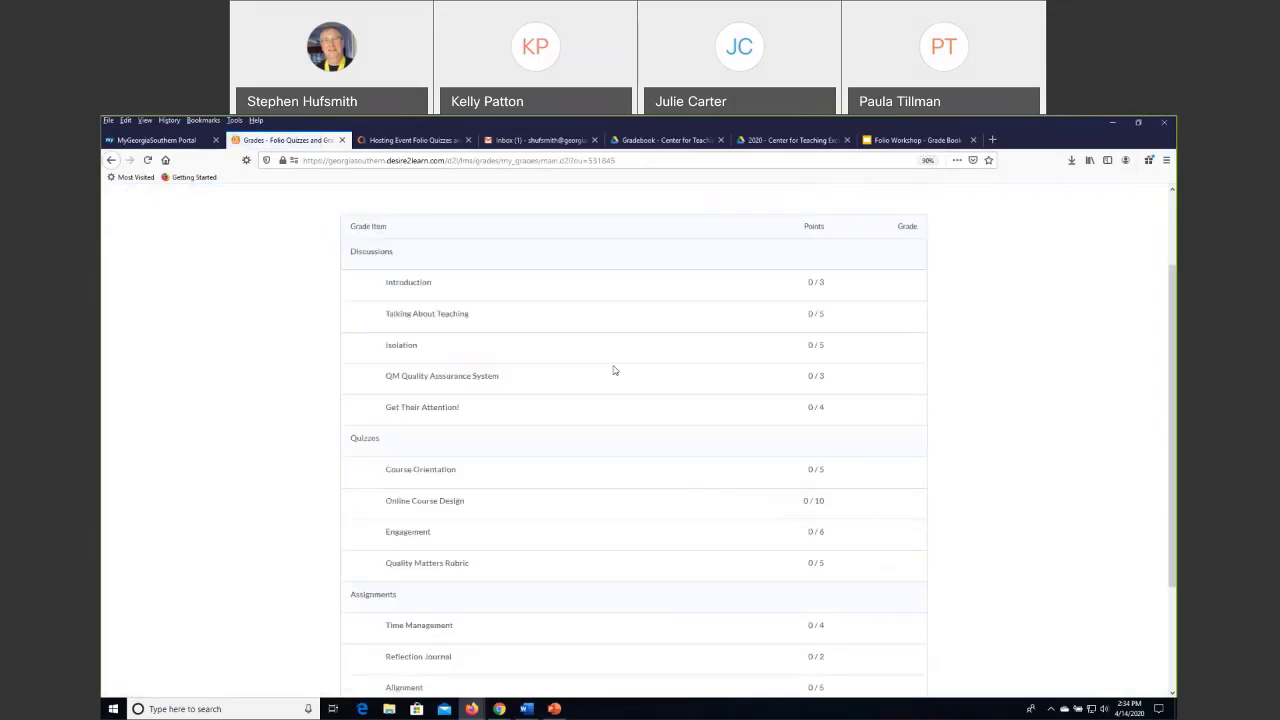
scroll(614, 370, down, 1)
scroll(614, 370, down, 2)
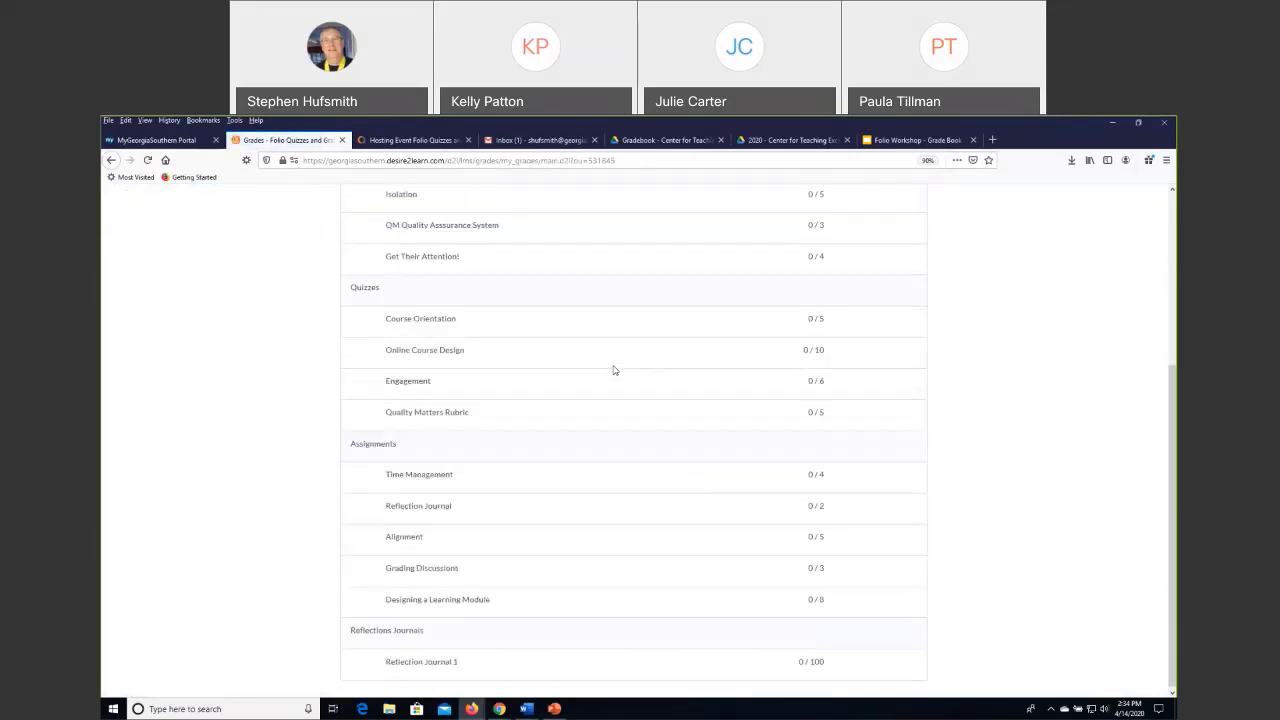
scroll(614, 370, up, 4)
scroll(614, 370, down, 2)
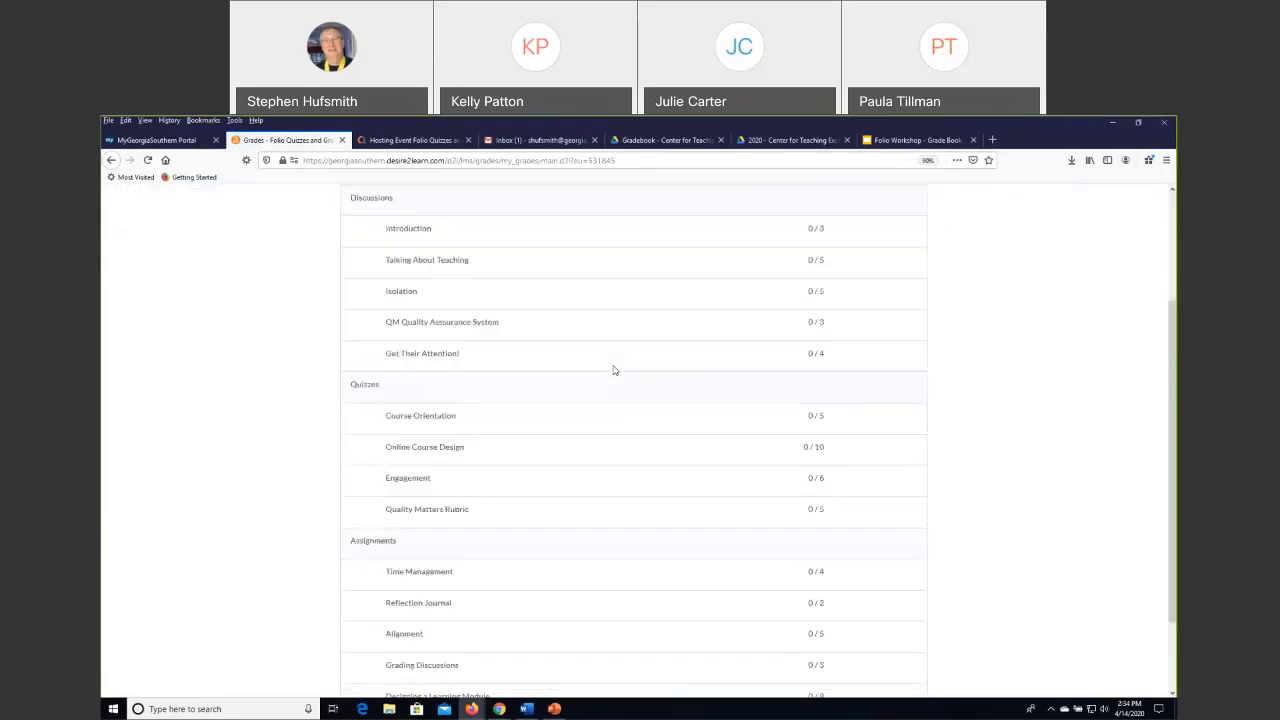
scroll(614, 370, down, 2)
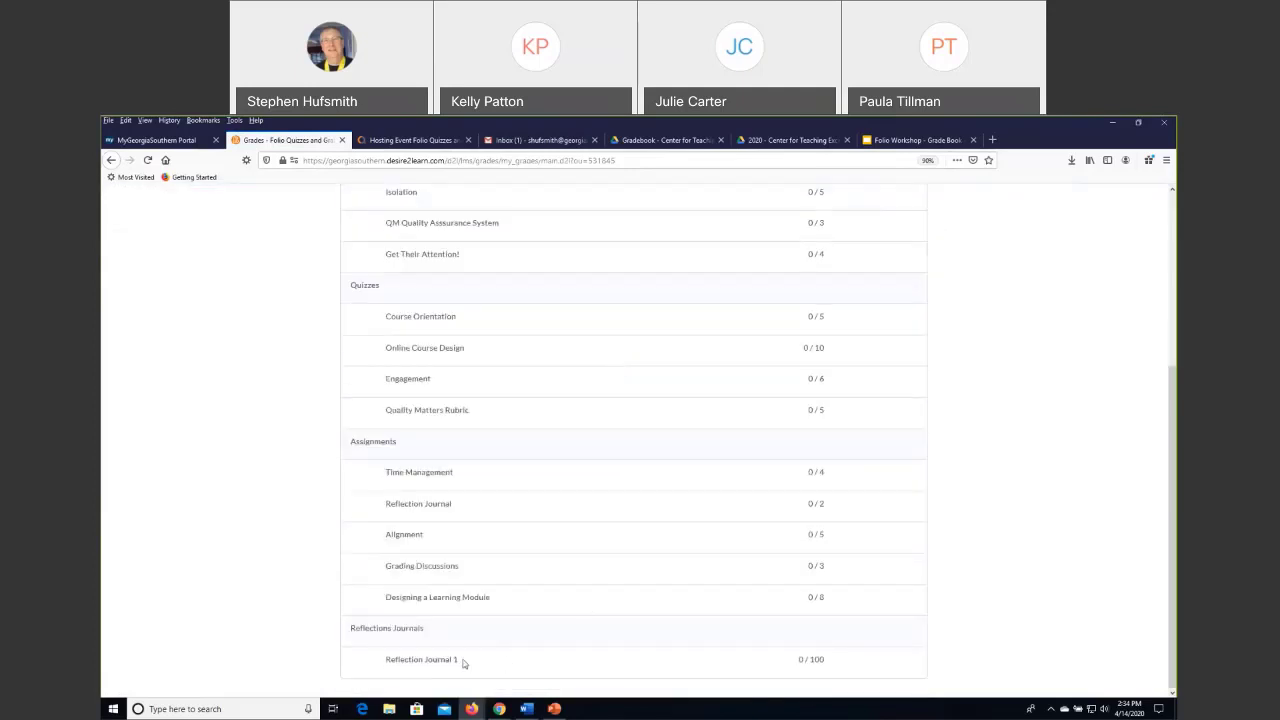
scroll(630, 615, up, 5)
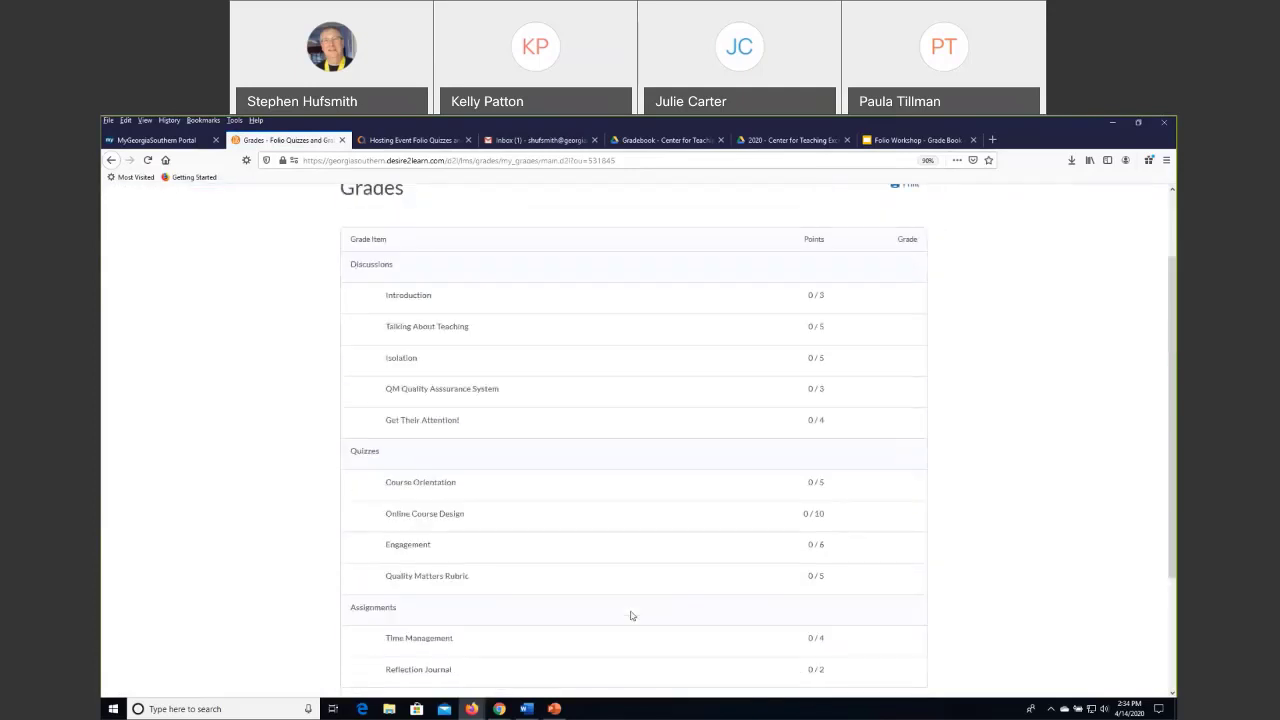
scroll(627, 587, down, 3)
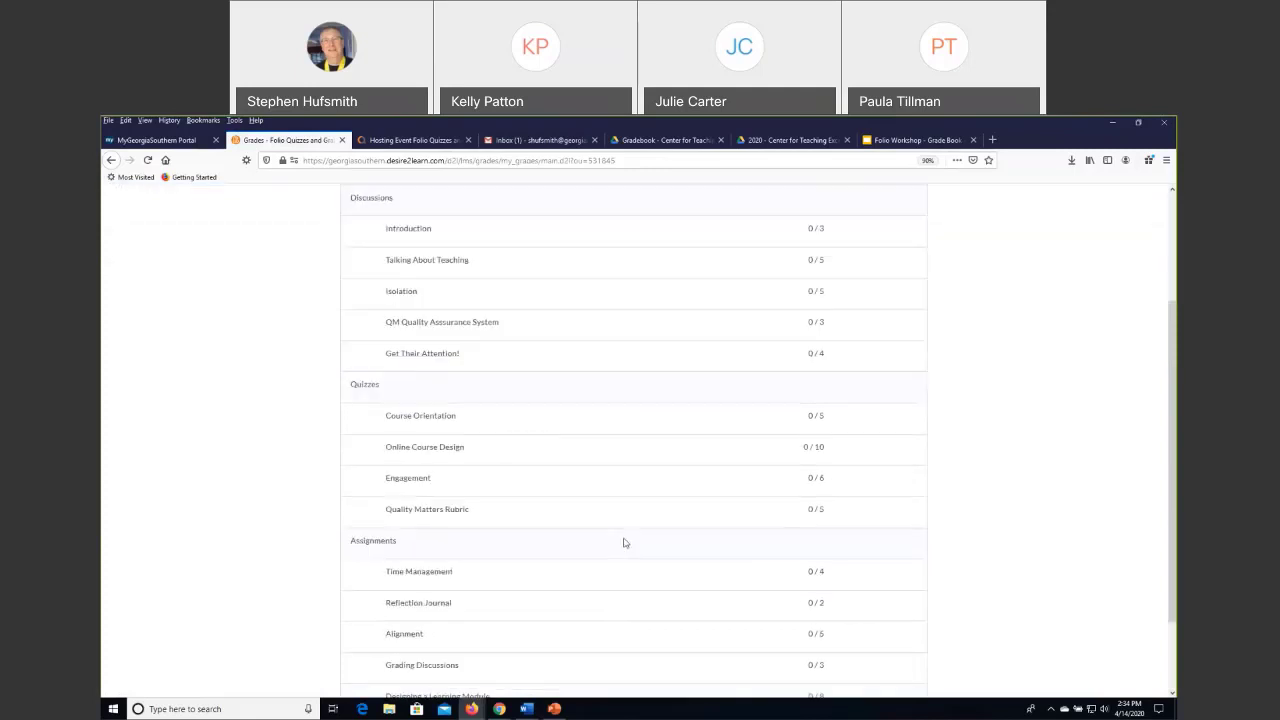
scroll(623, 542, up, 3)
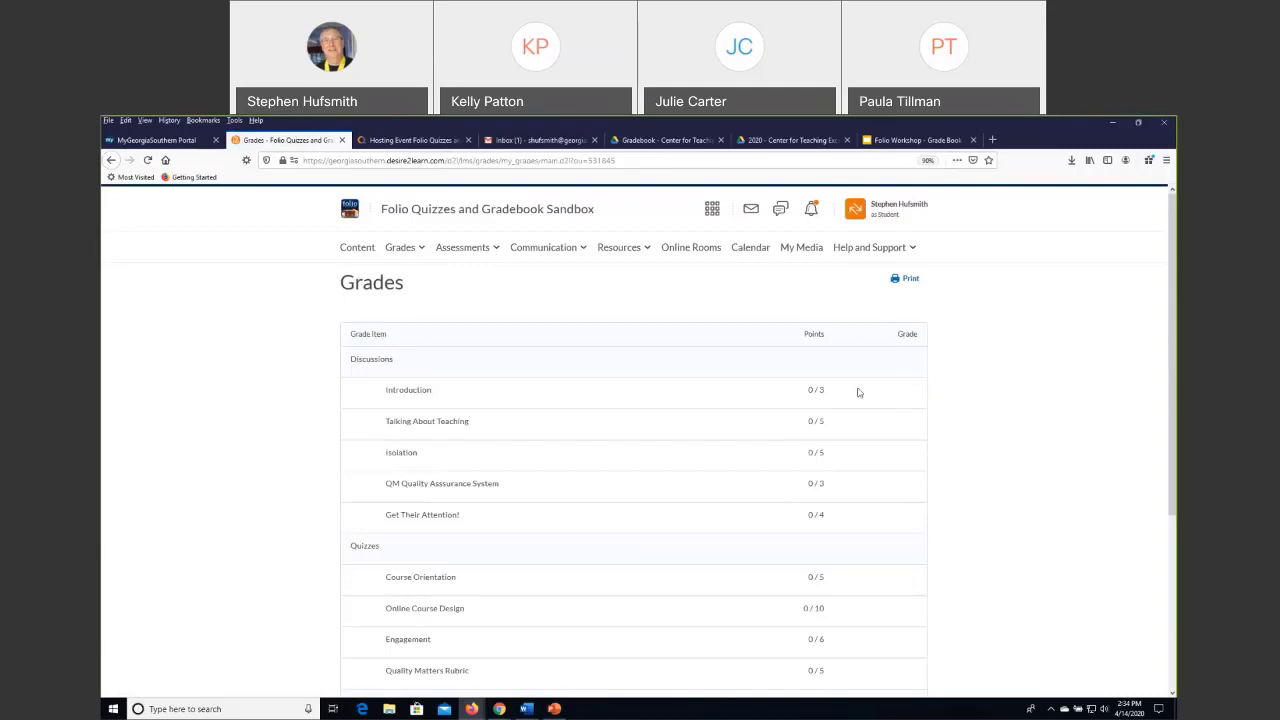
scroll(857, 392, down, 2)
scroll(856, 474, down, 5)
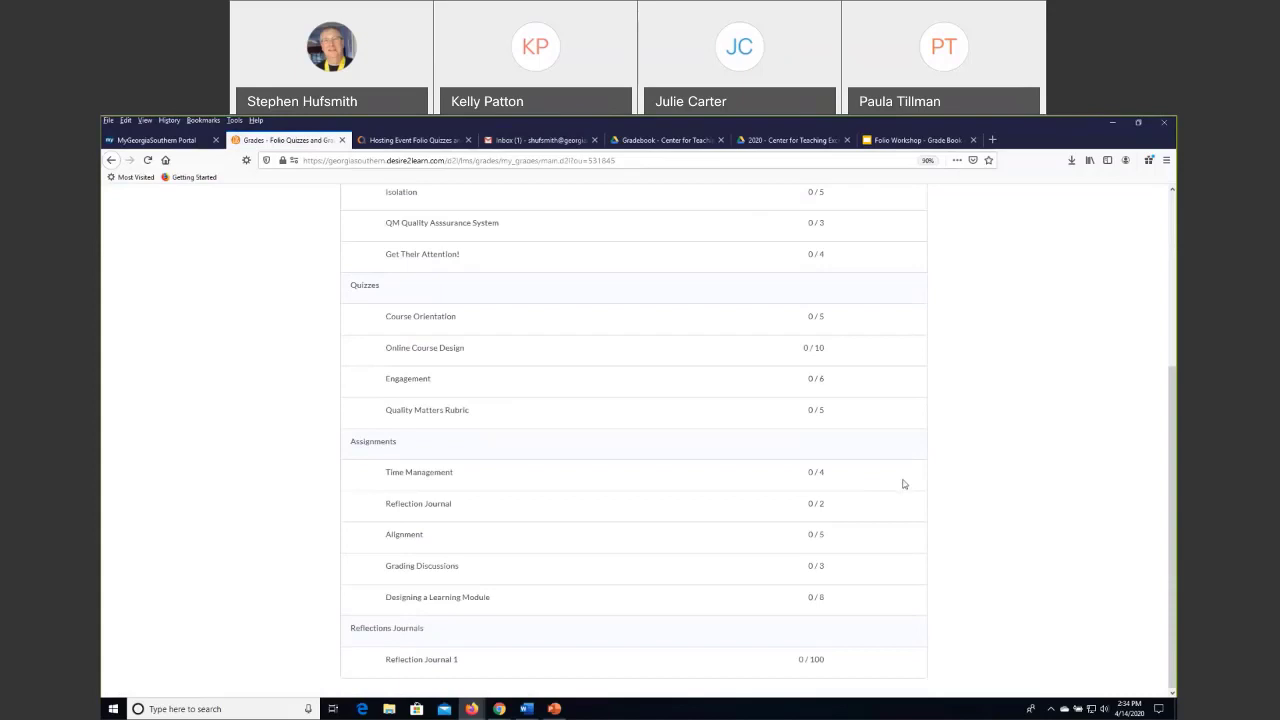
scroll(903, 484, up, 7)
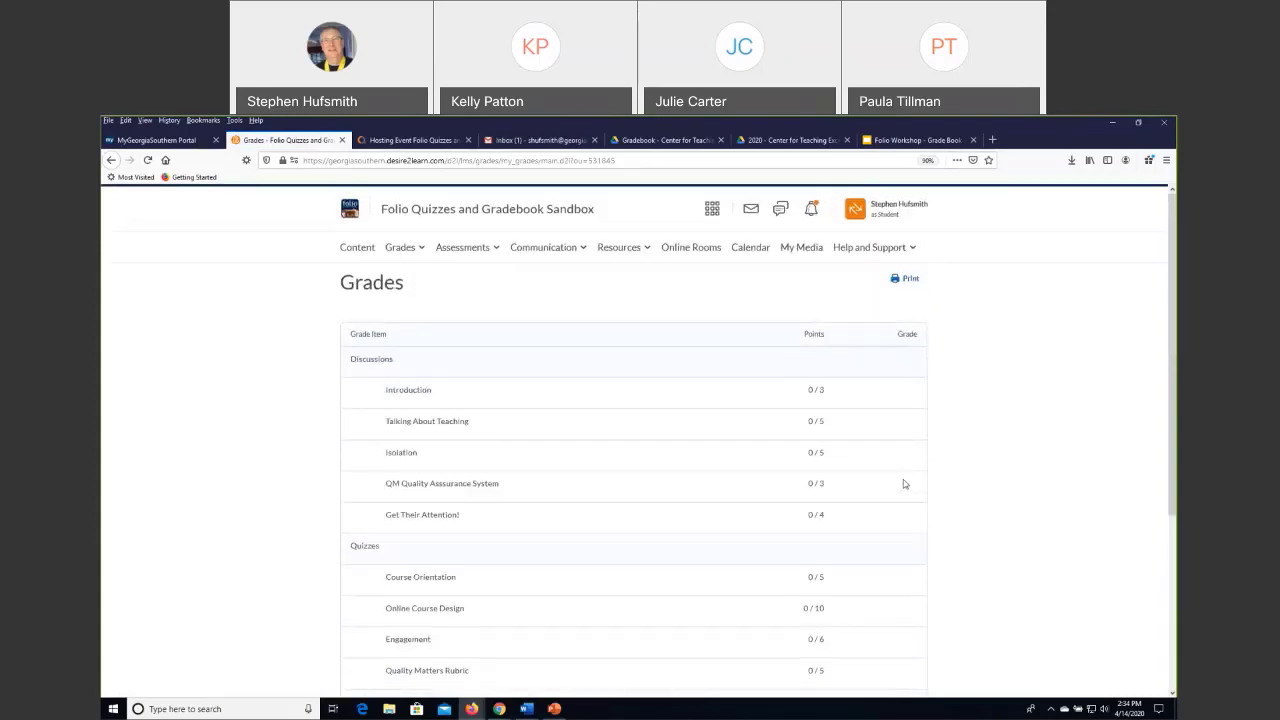
scroll(1054, 464, down, 4)
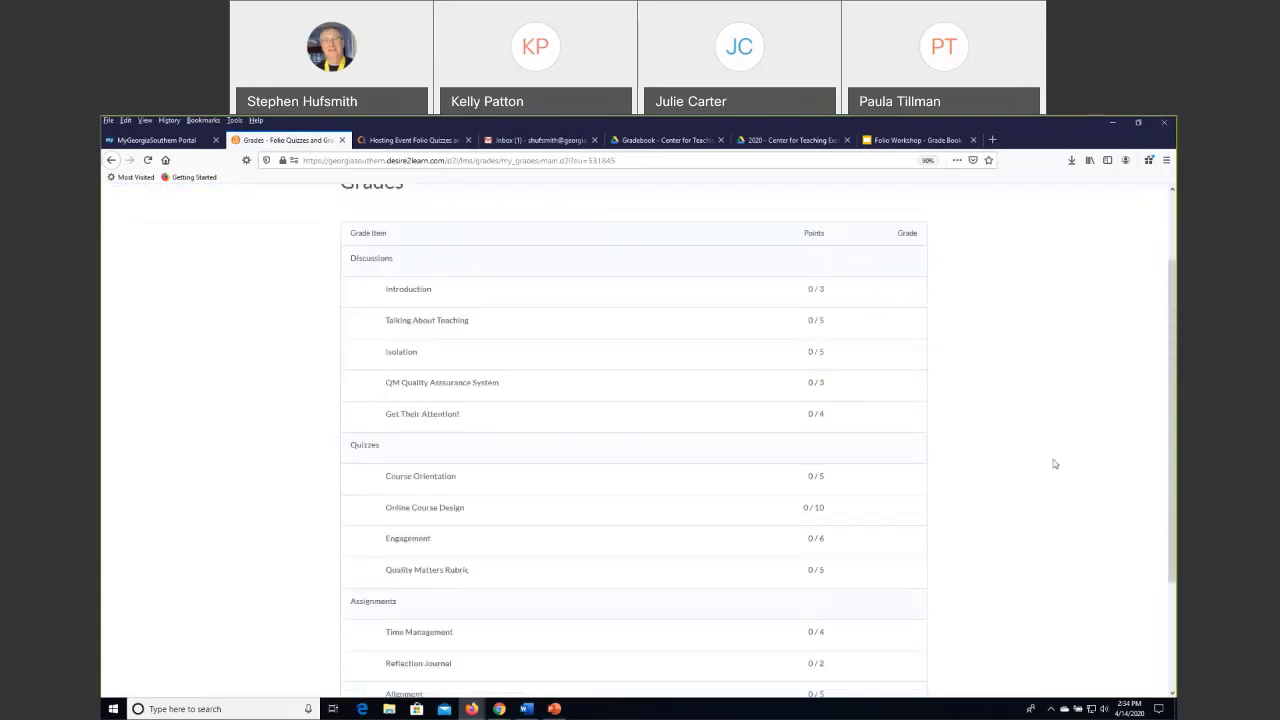
scroll(1054, 464, up, 4)
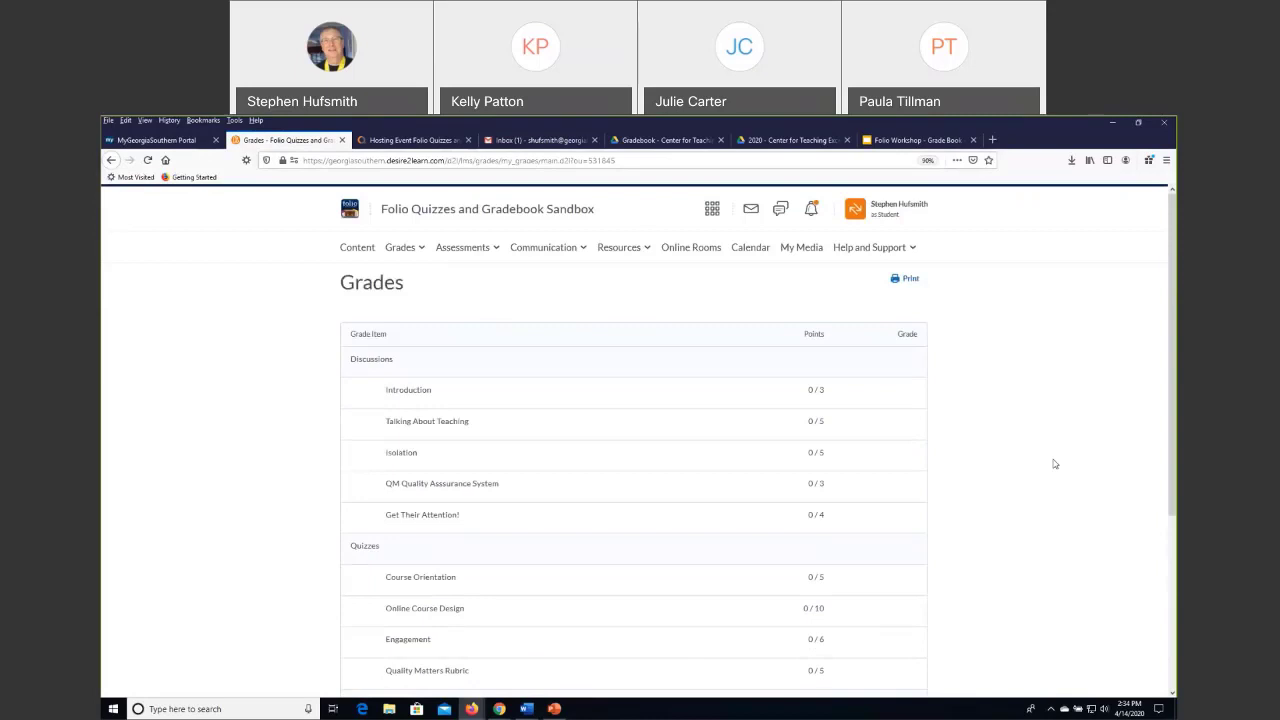
Exit the student view and open the course's grade book as instructor.
click(881, 213)
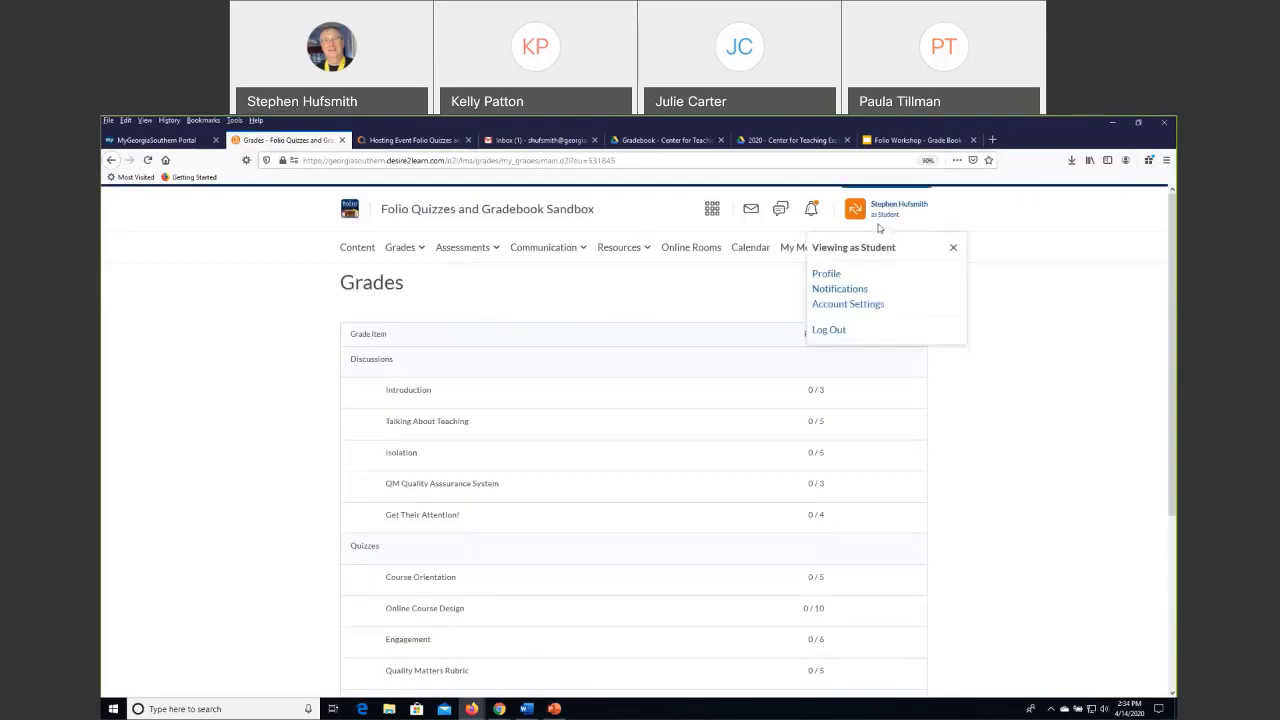
click(956, 246)
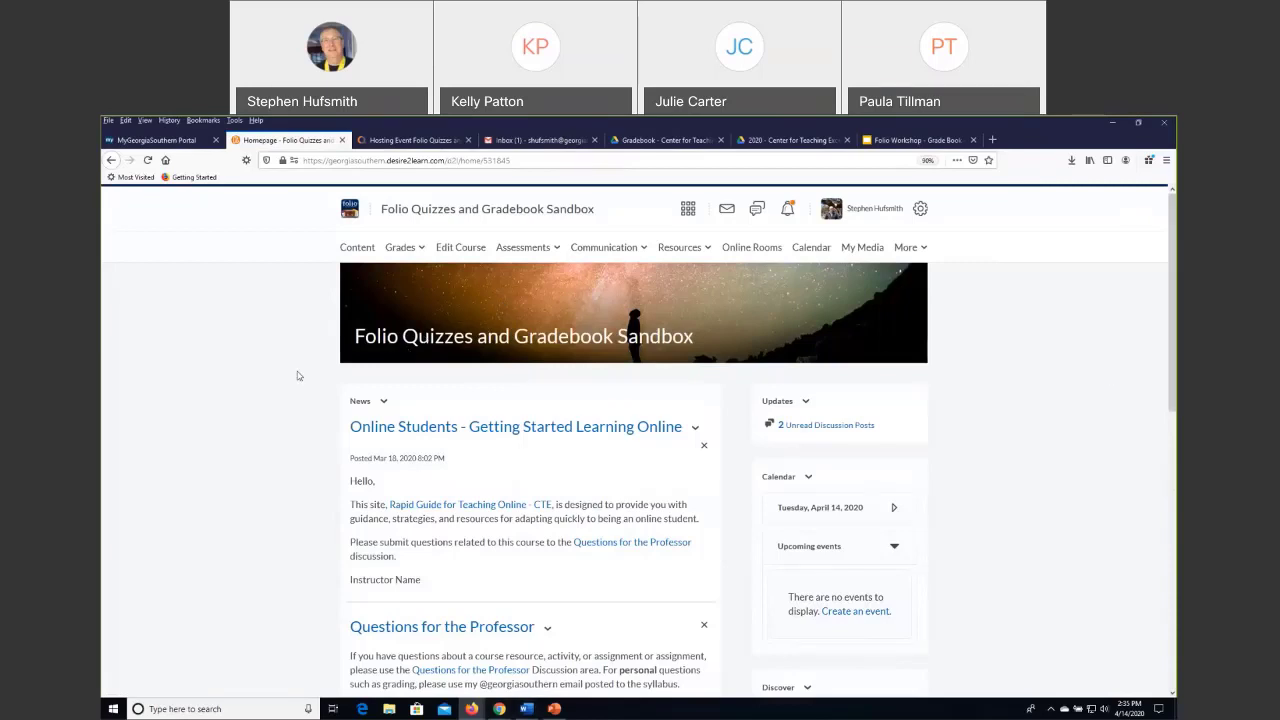
click(396, 247)
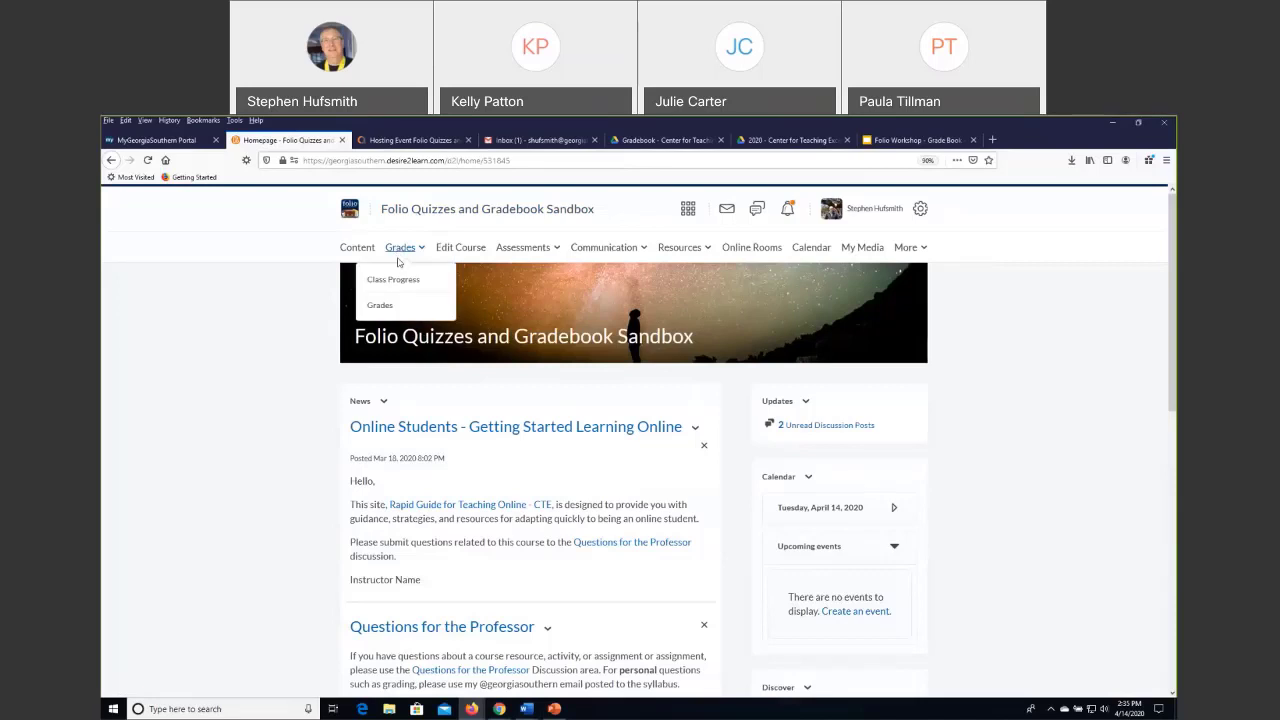
click(382, 308)
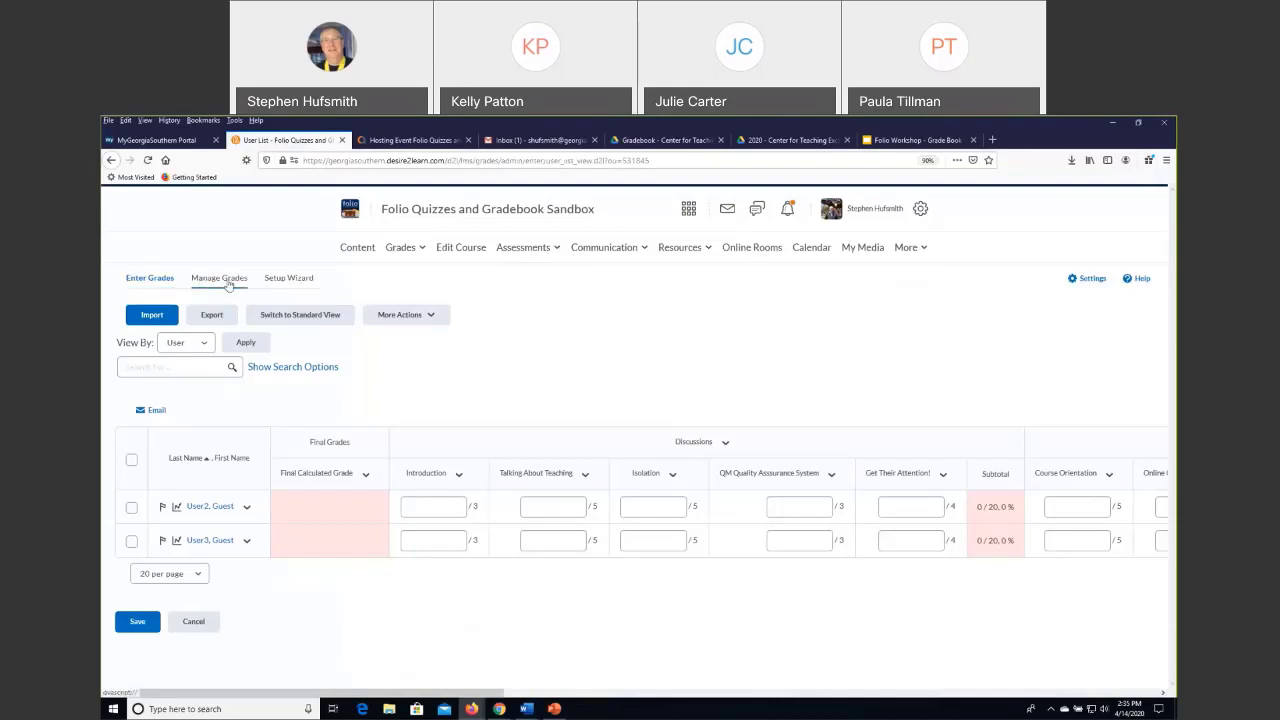
Check the current grade book settings in the Setup Wizard, and return to the grade entry table to view its Assignments and Reflections Journals columns.
click(290, 280)
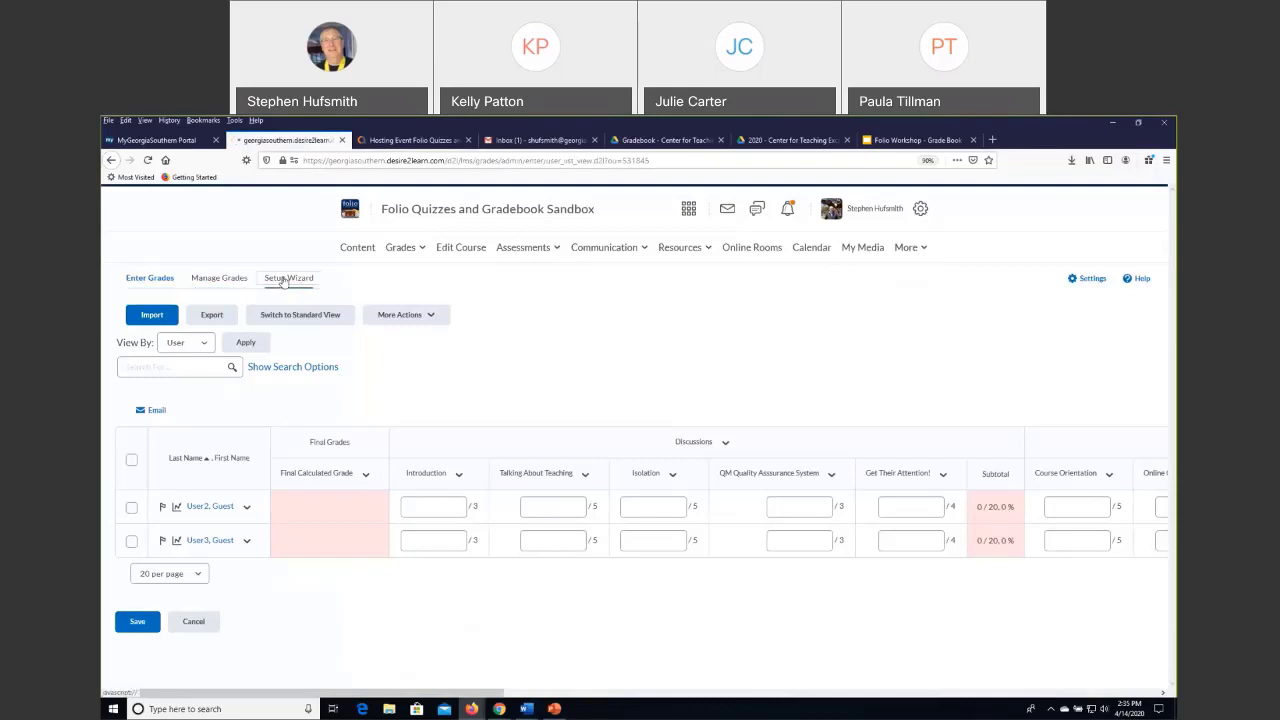
click(112, 163)
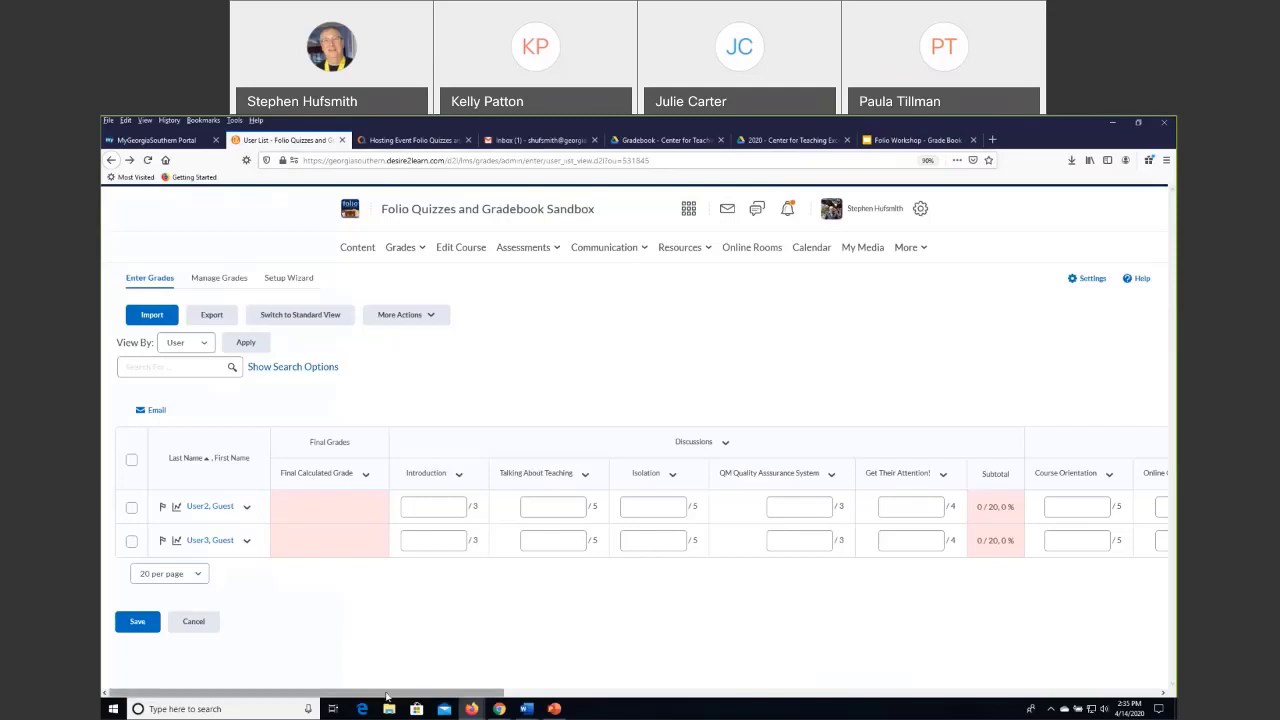
drag(386, 695, 934, 677)
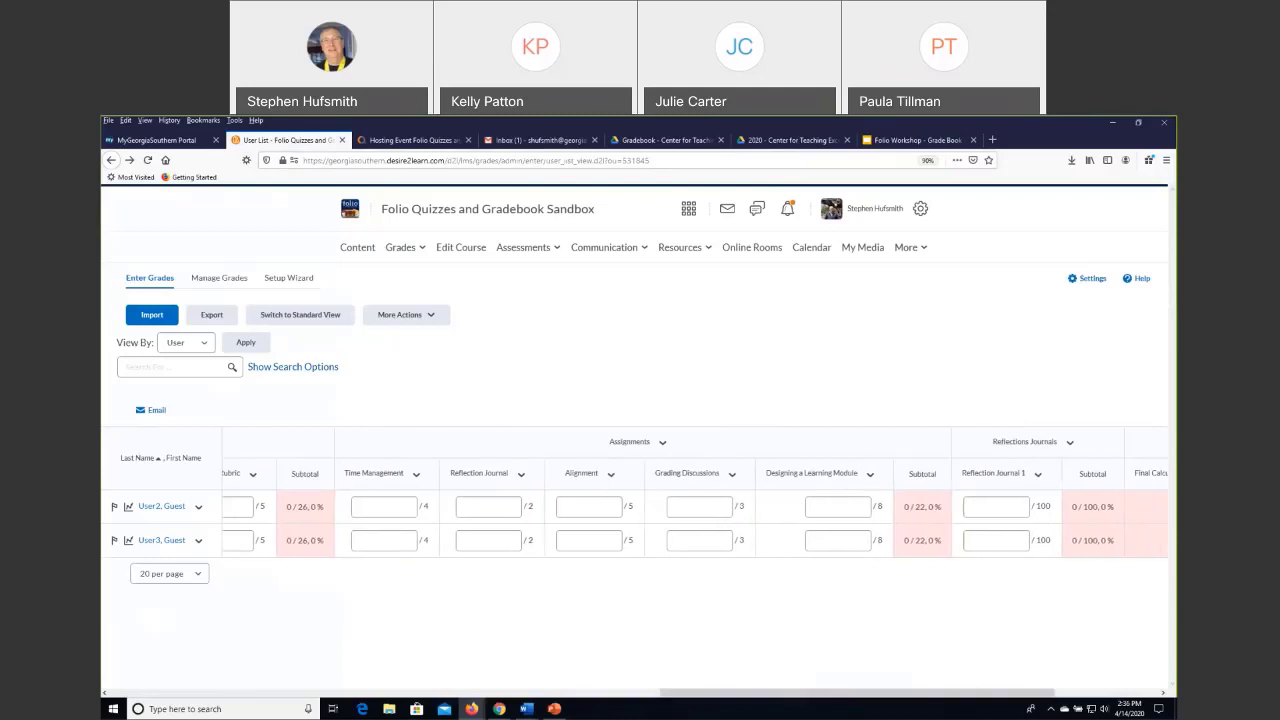
Review the personal display options in the grade book settings, and save and close them.
click(1089, 281)
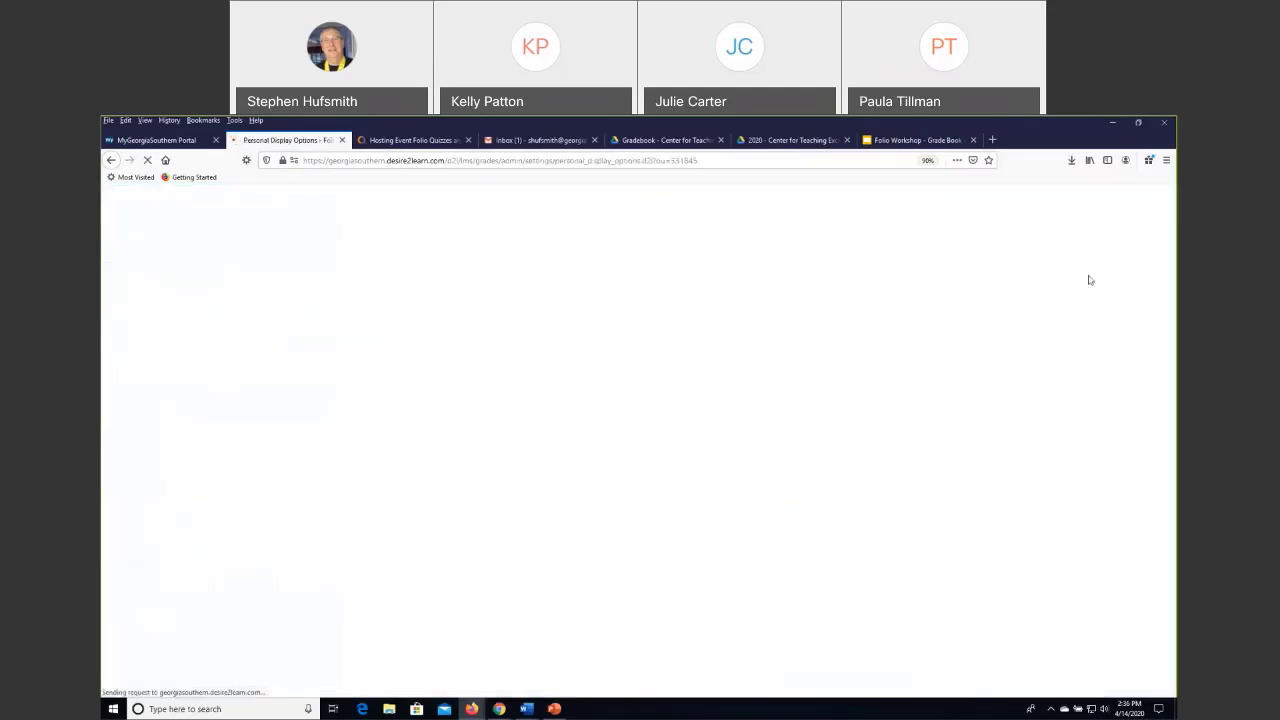
scroll(661, 459, down, 3)
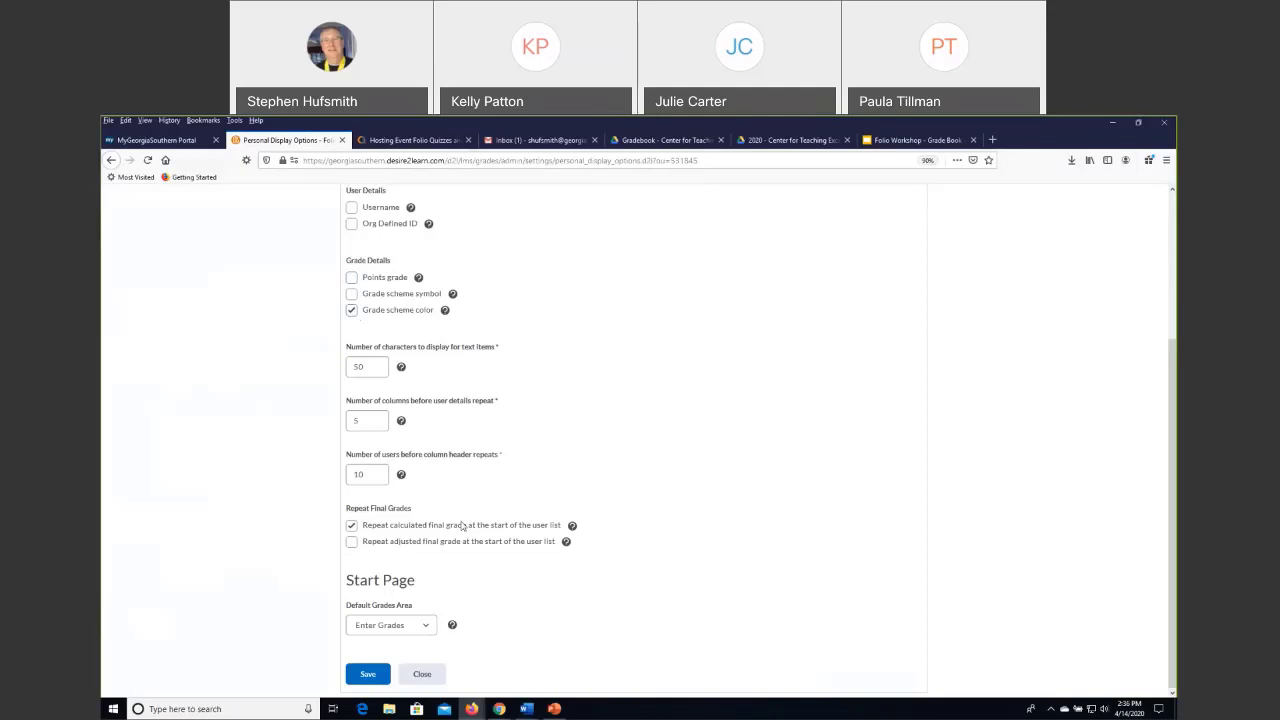
click(372, 675)
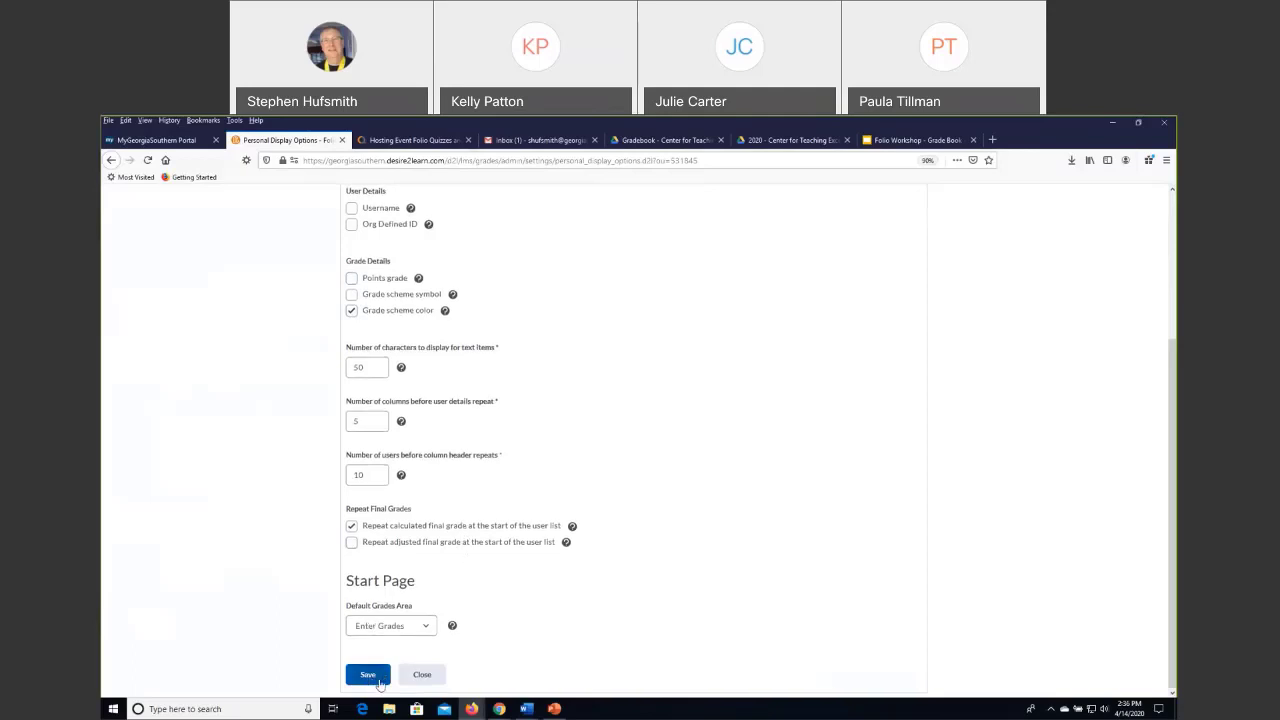
click(422, 676)
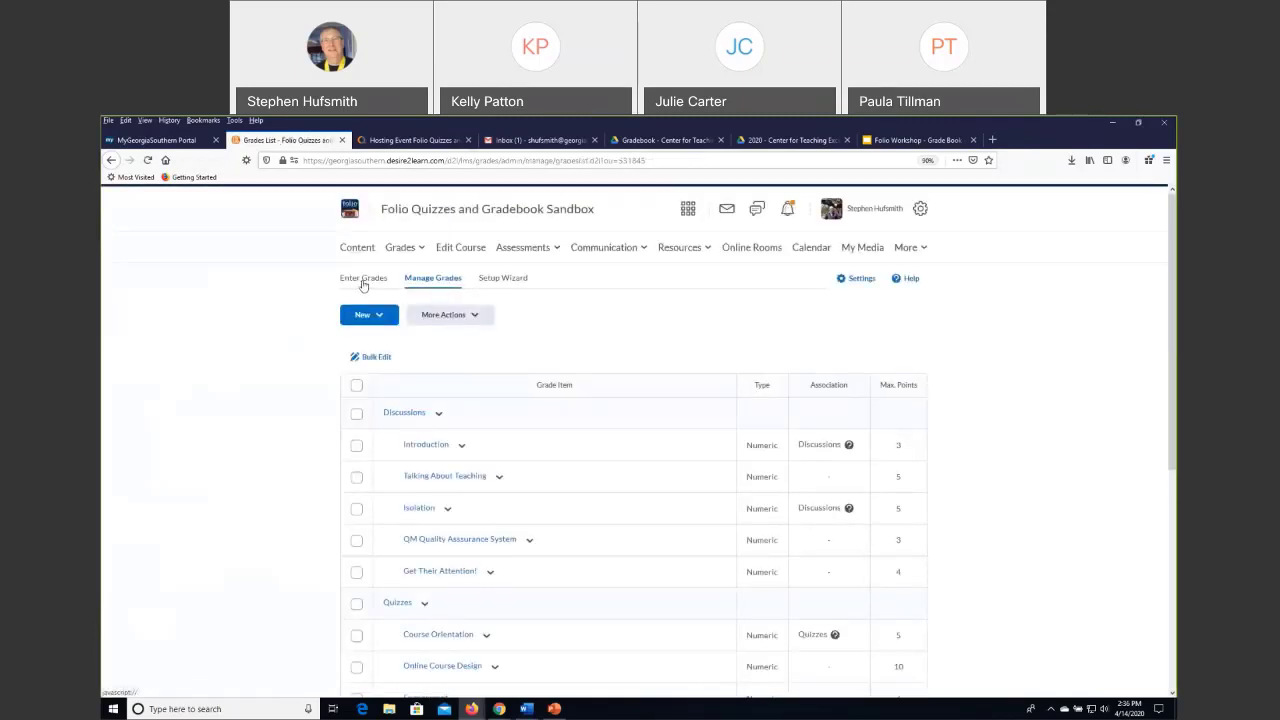
Compare the grade entry table with the grade management list, finishing on the grade entry table.
click(366, 282)
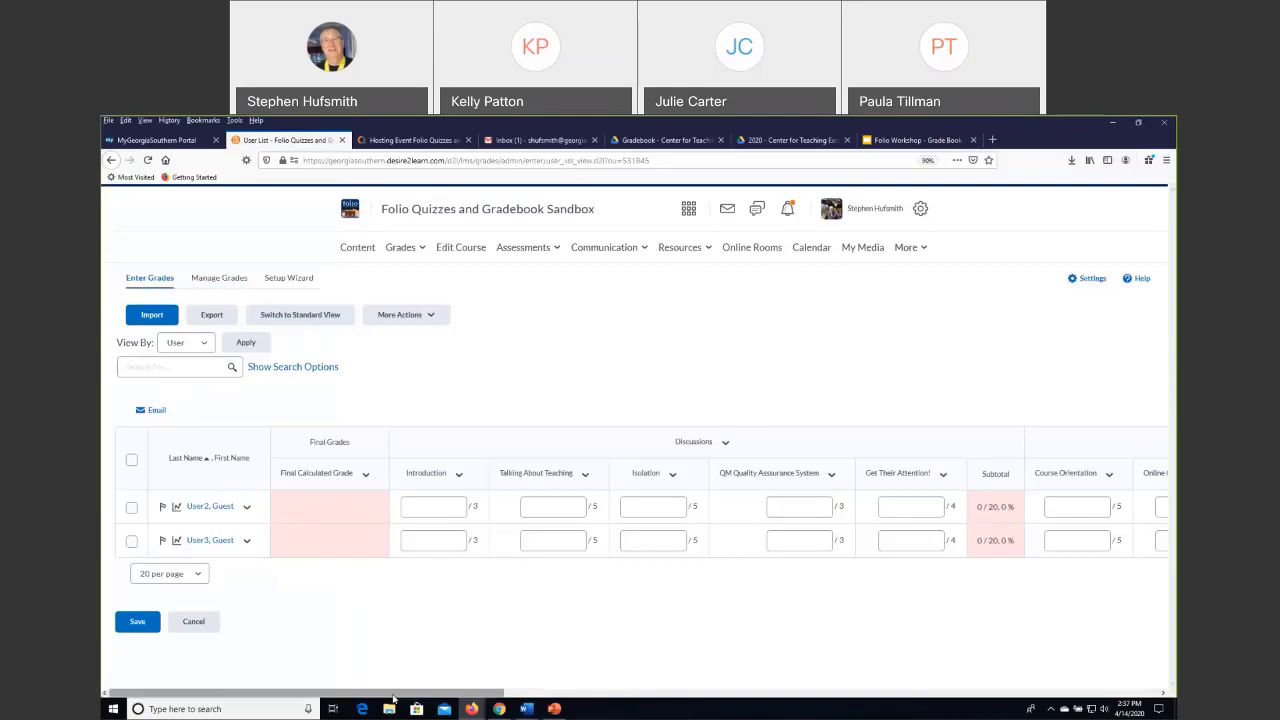
click(219, 278)
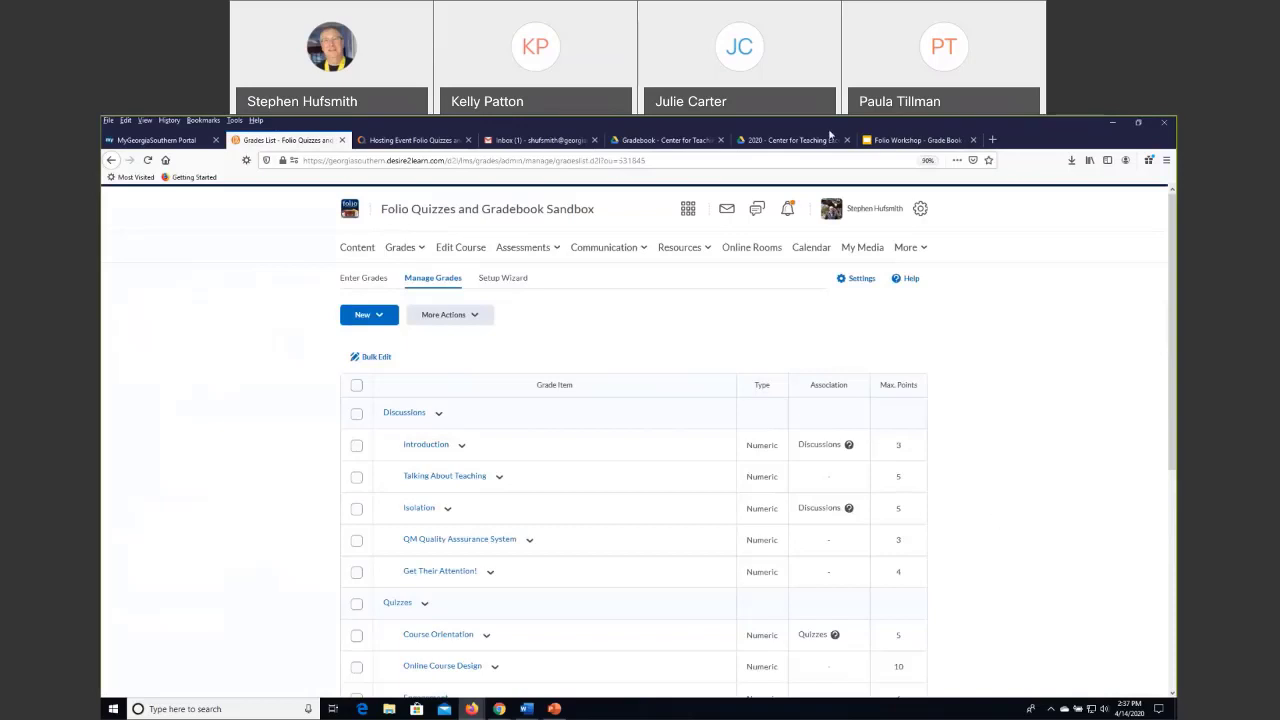
click(364, 278)
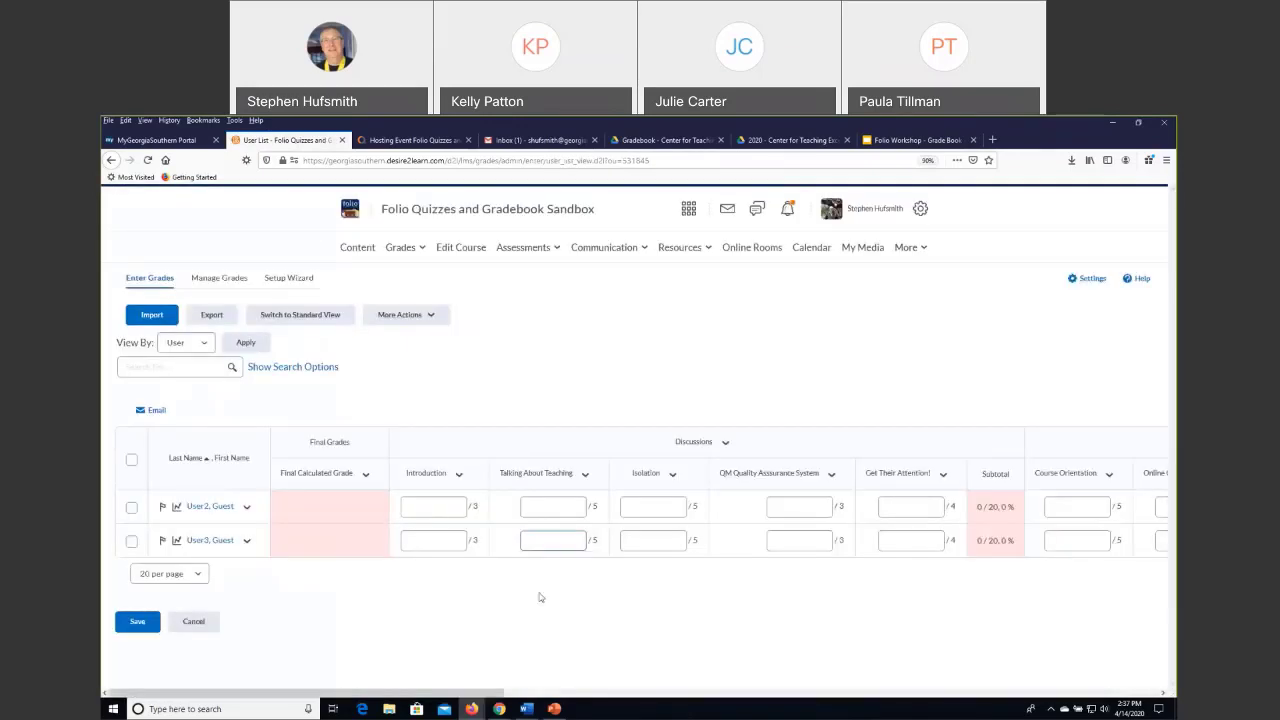
Switch the grade entry table to standard view and examine how it presents the users' grade columns.
click(456, 507)
click(451, 382)
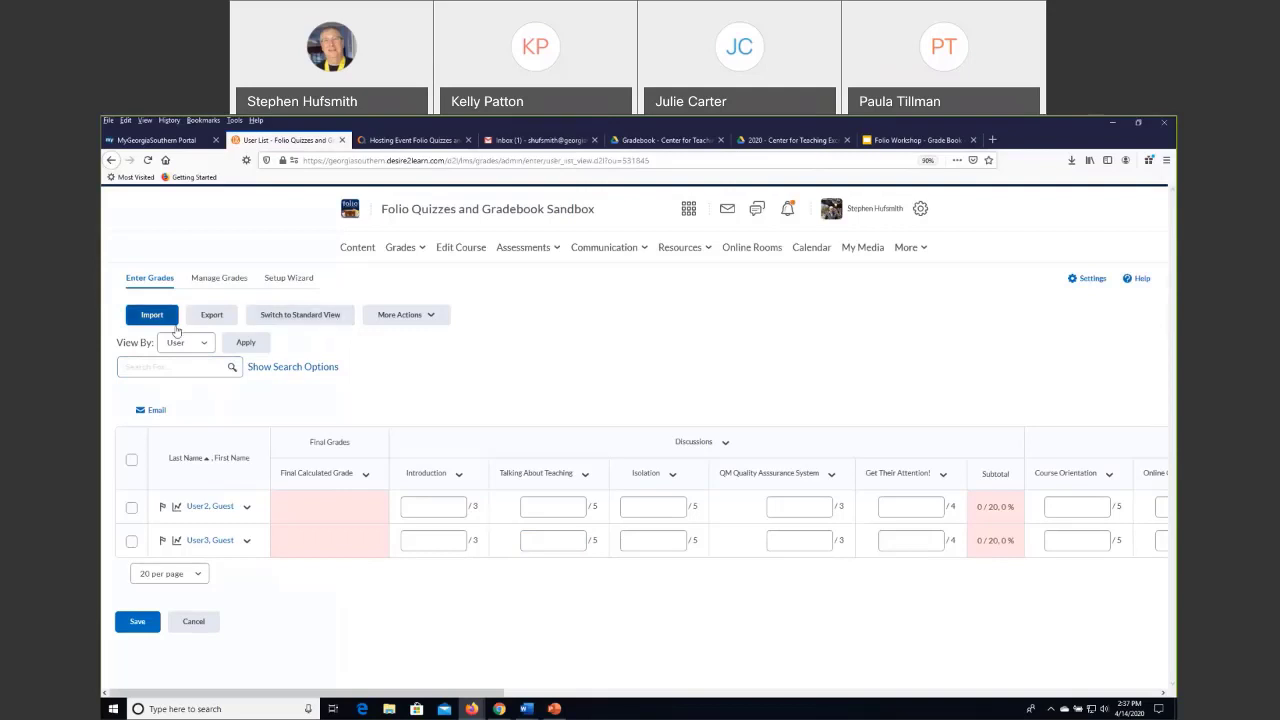
click(310, 315)
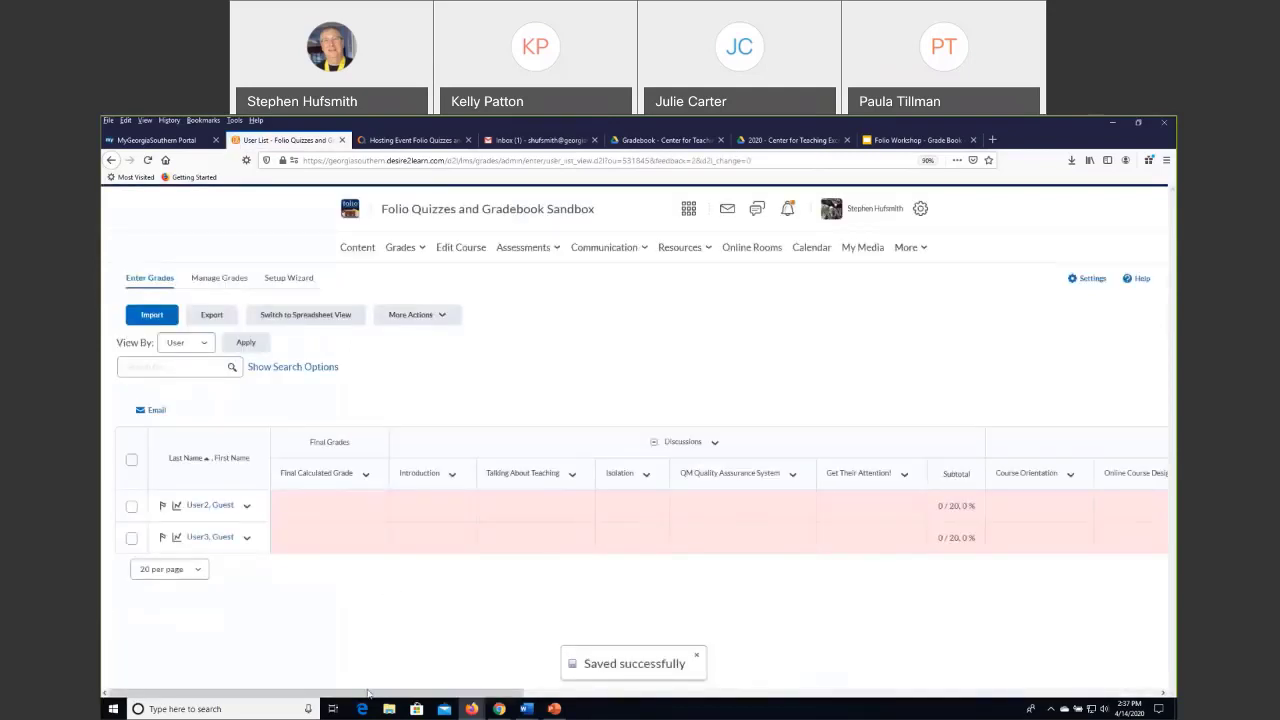
mouse_move(369, 693)
mouse_down()
mouse_move(1006, 697)
mouse_move(365, 716)
mouse_up()
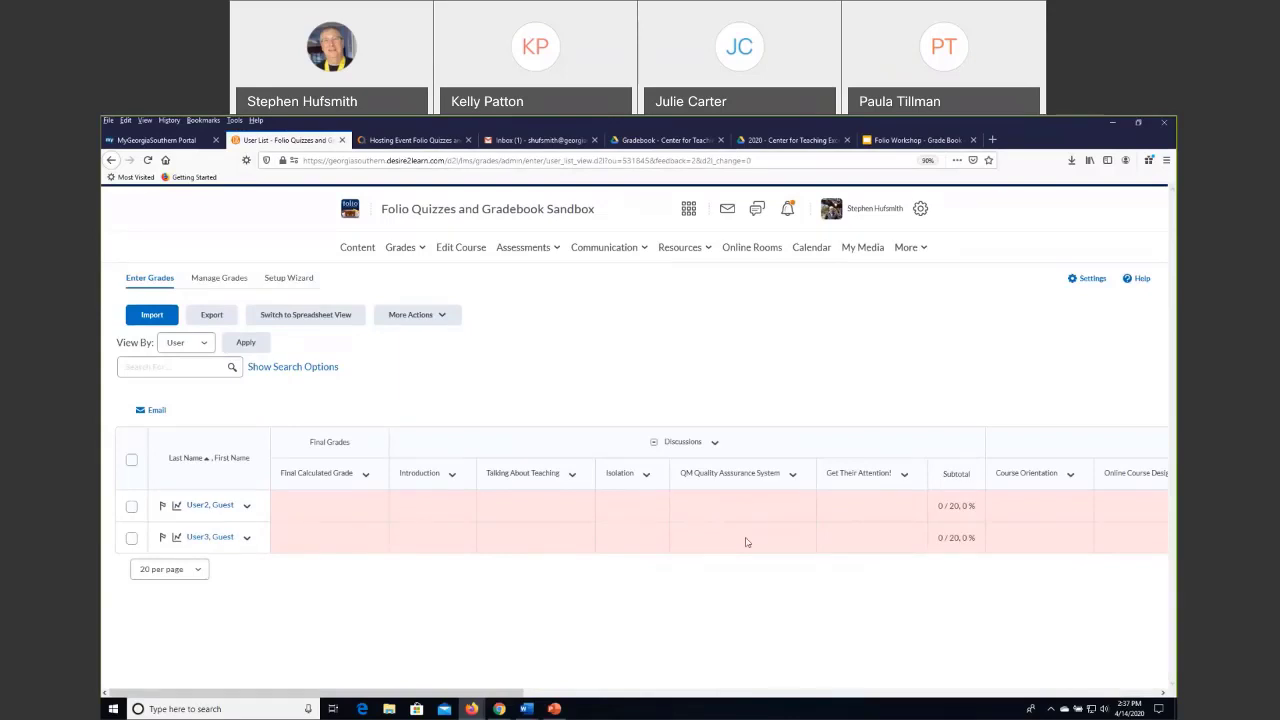
drag(413, 690, 500, 625)
Return the grade entry table to spreadsheet view, give the first listed user a score of 2 for Isolation, and save the grades.
click(301, 314)
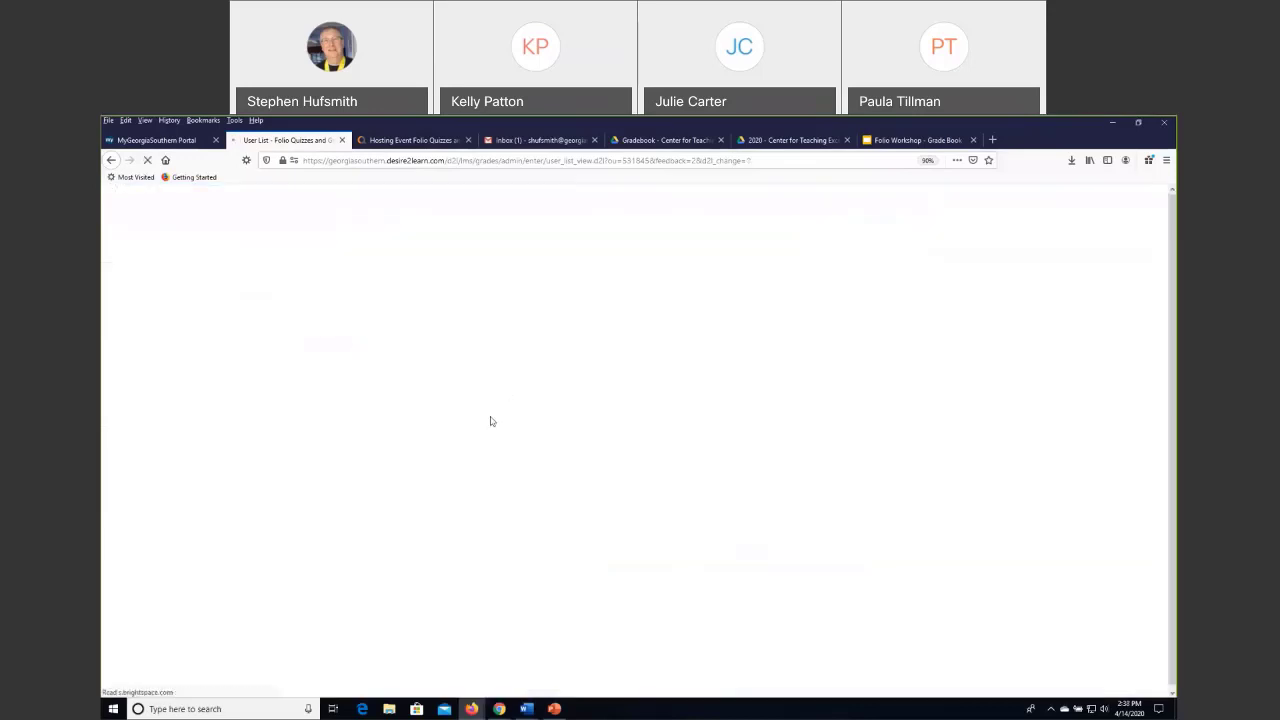
click(645, 506)
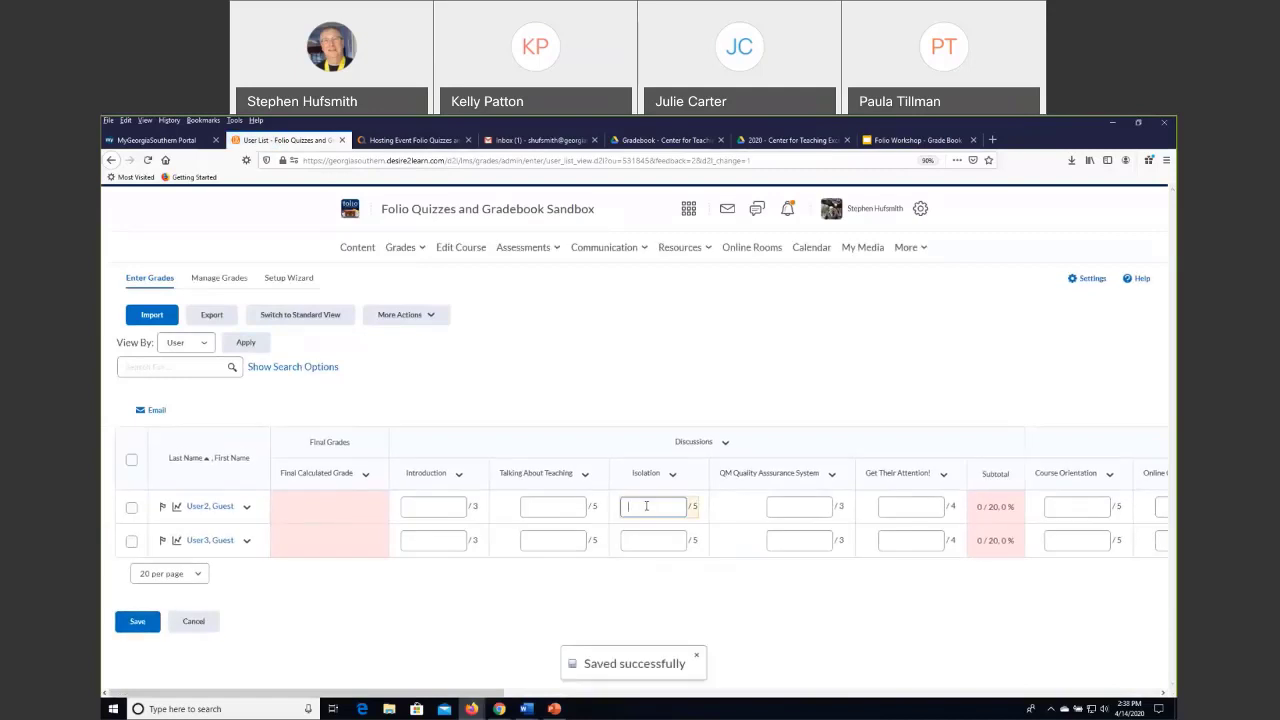
text(2)
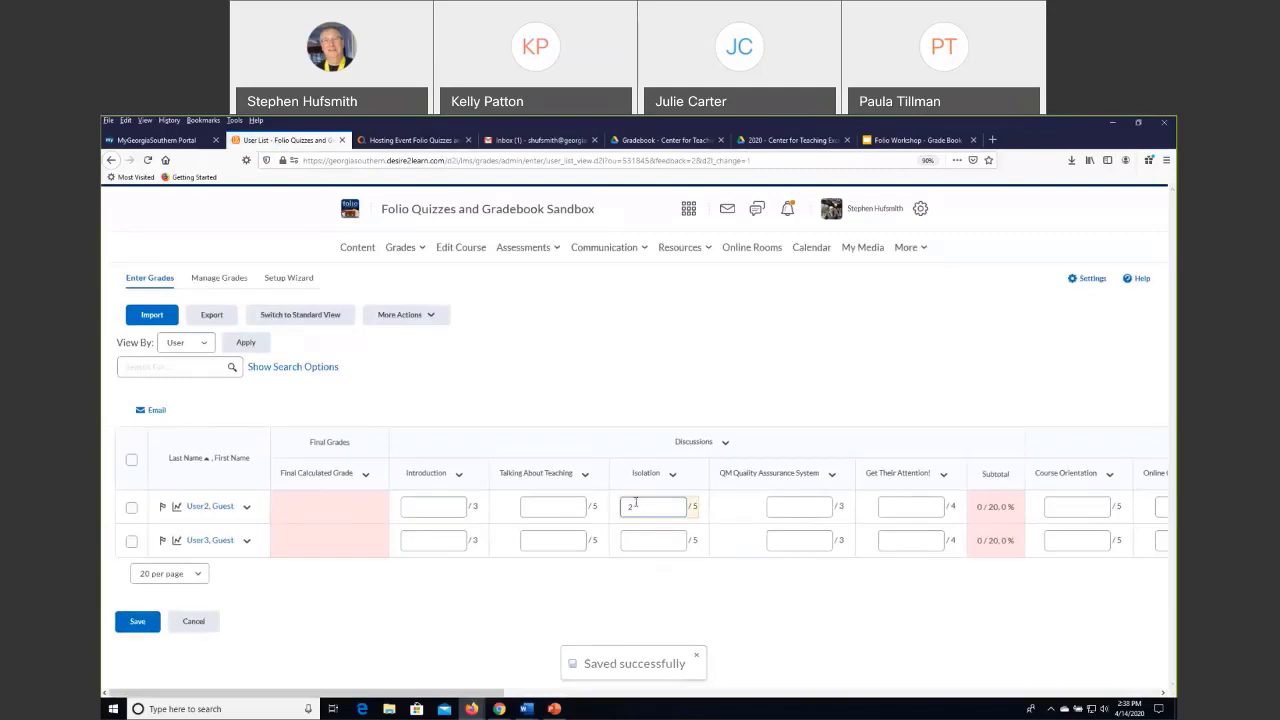
click(640, 587)
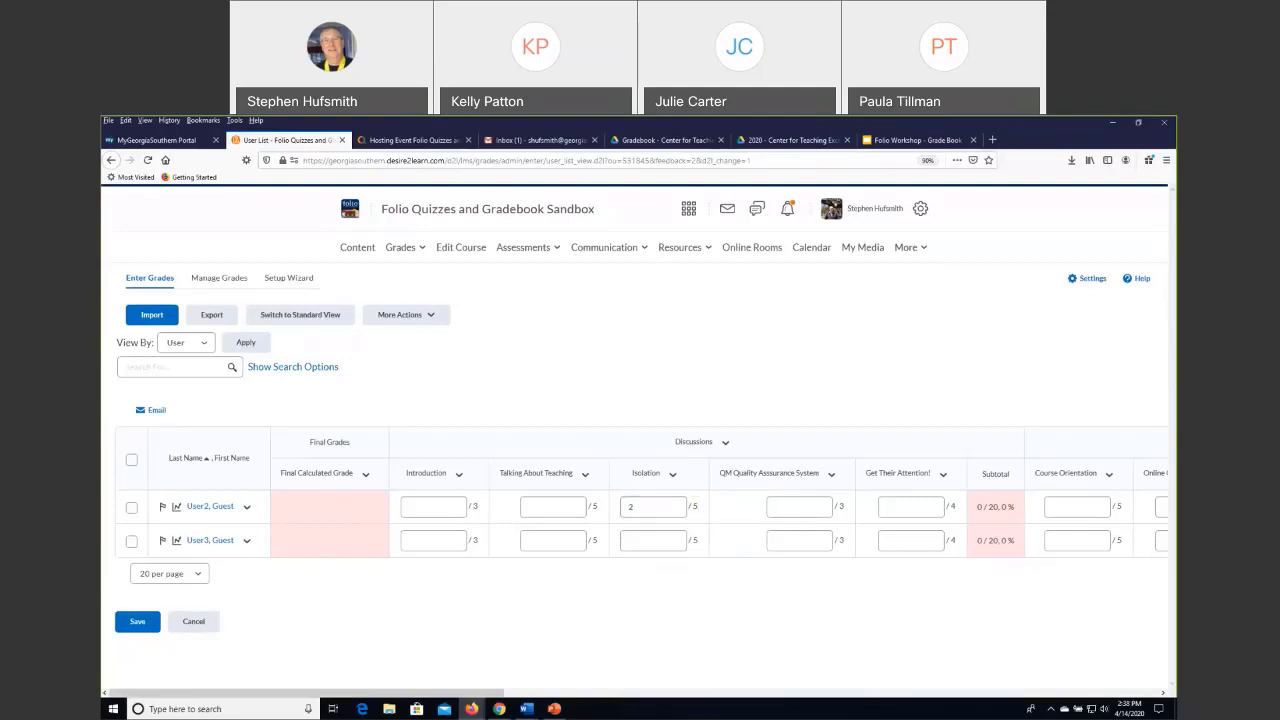
click(138, 623)
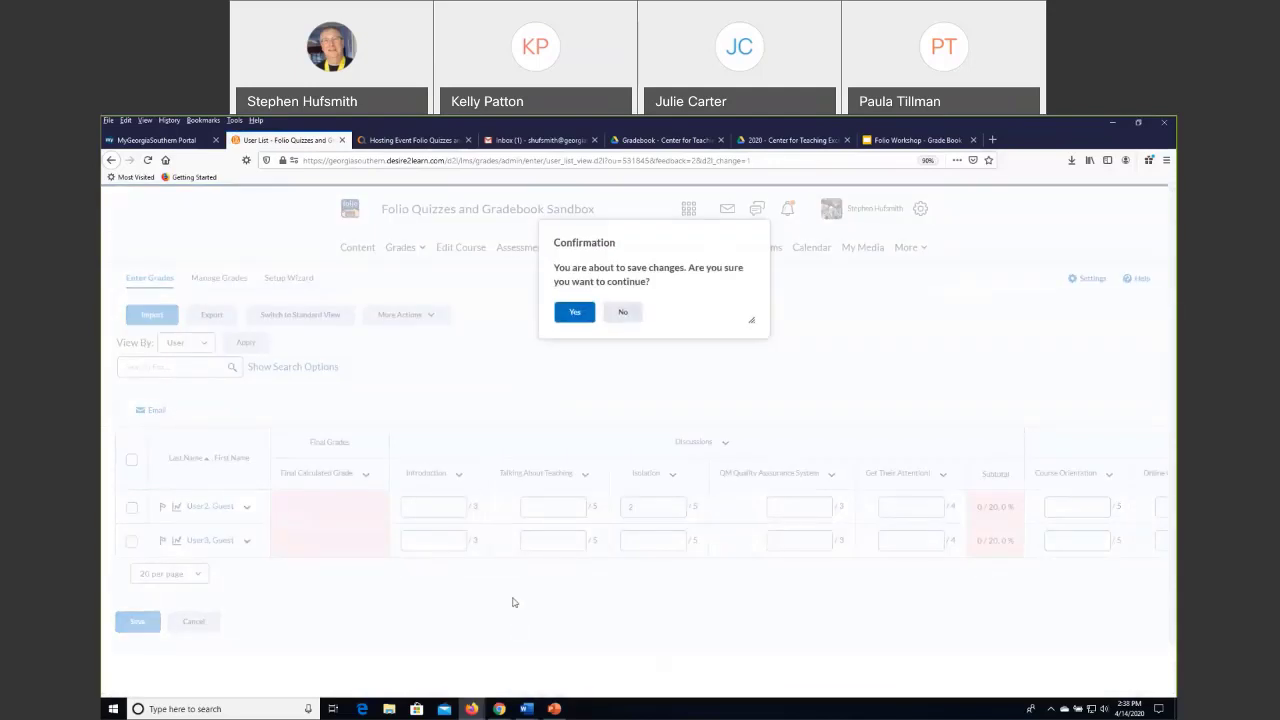
click(574, 312)
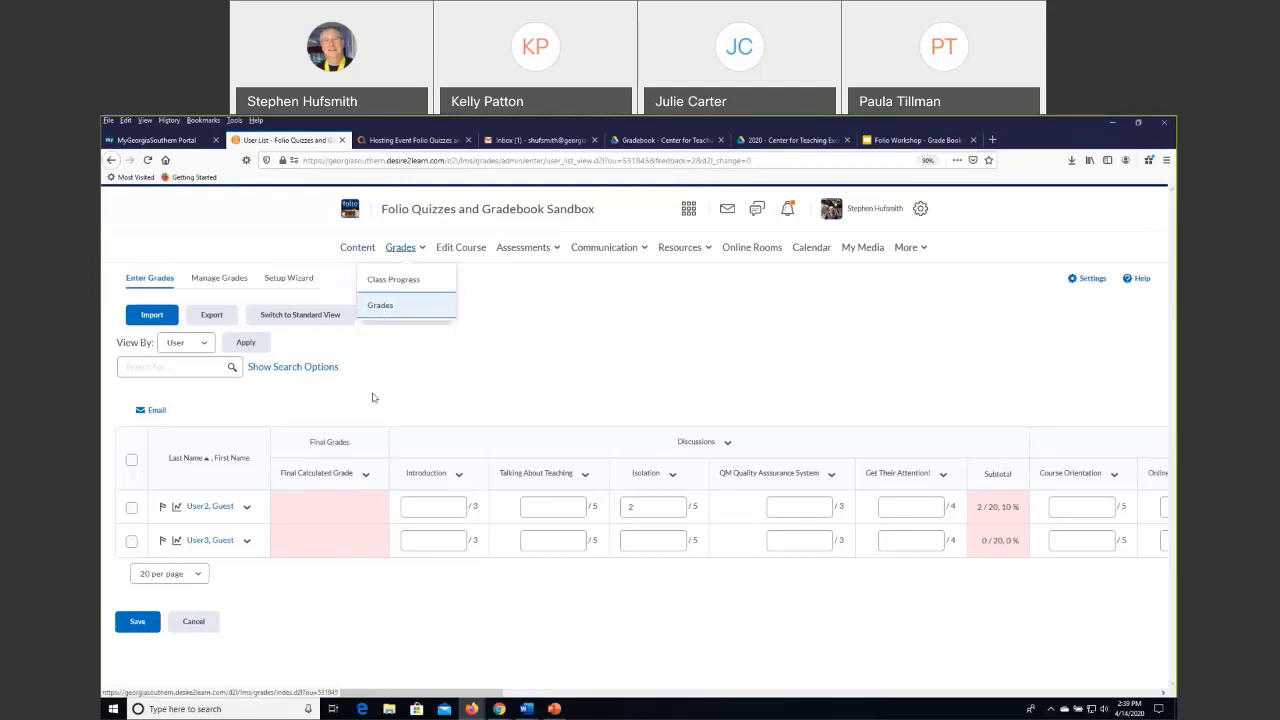
Open the grade management list and review which discussion and quiz grade items are associated with course activities.
click(216, 280)
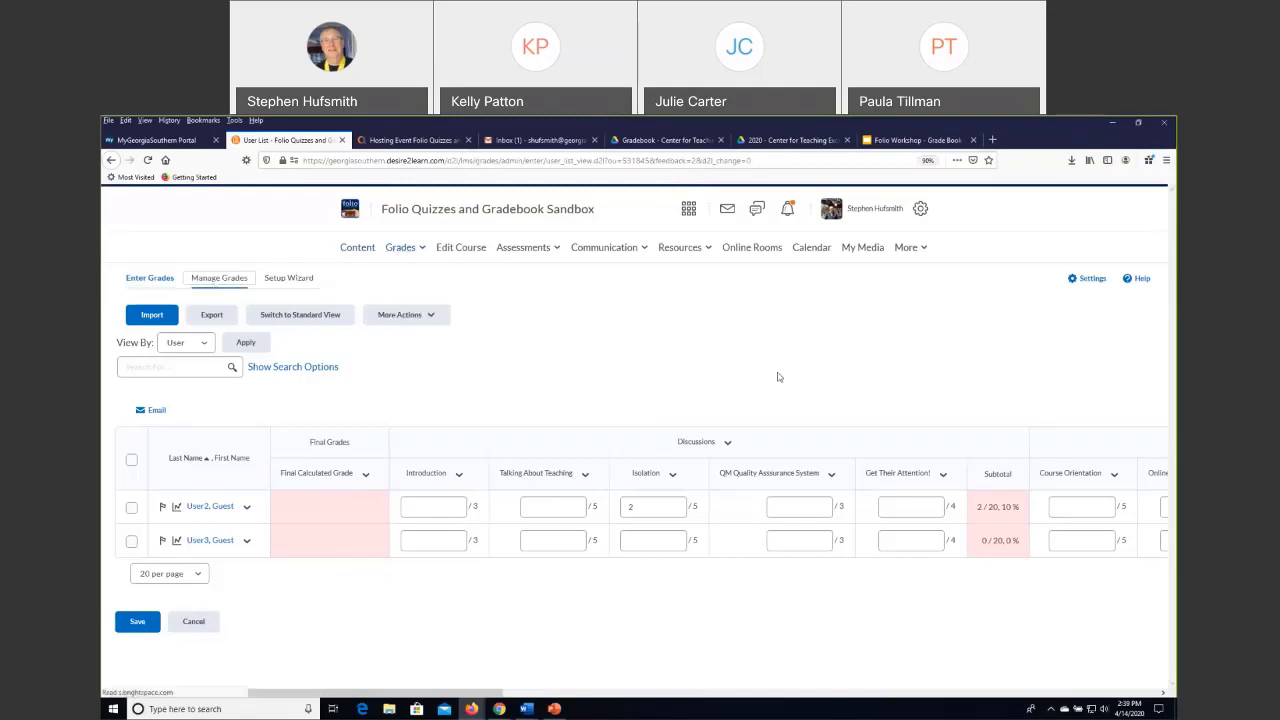
scroll(551, 520, down, 3)
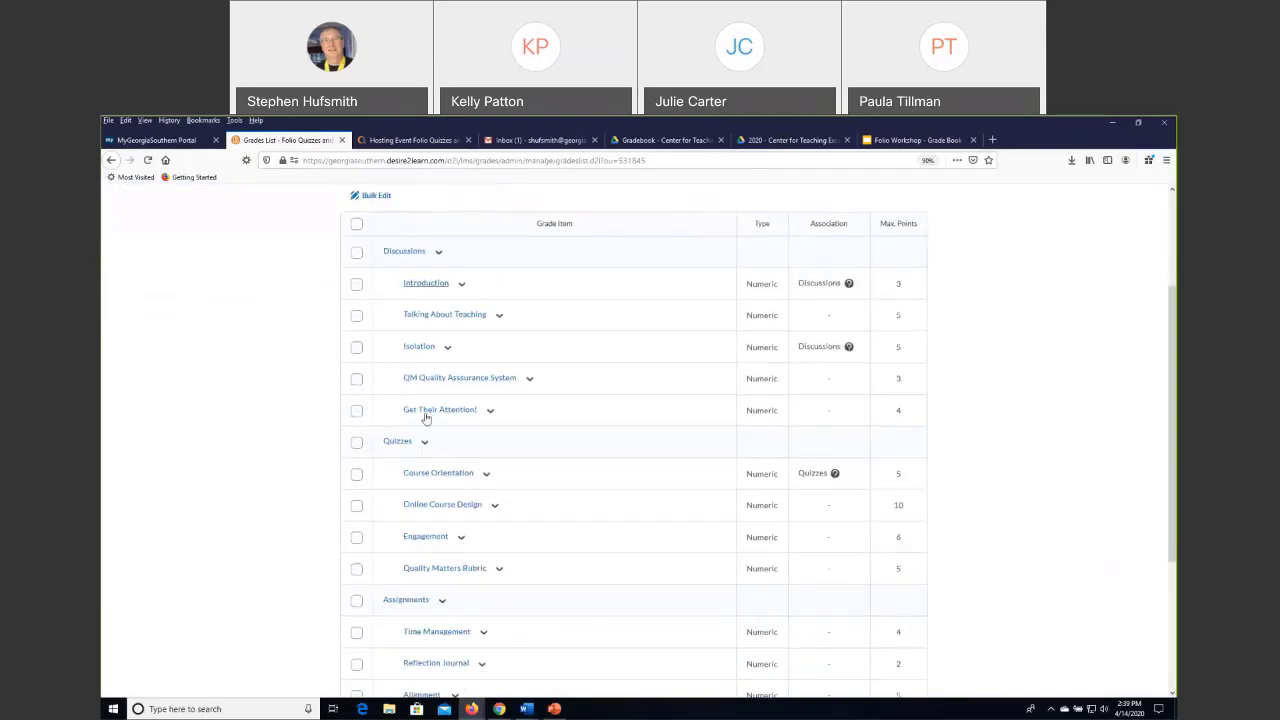
scroll(250, 392, up, 3)
scroll(470, 350, down, 2)
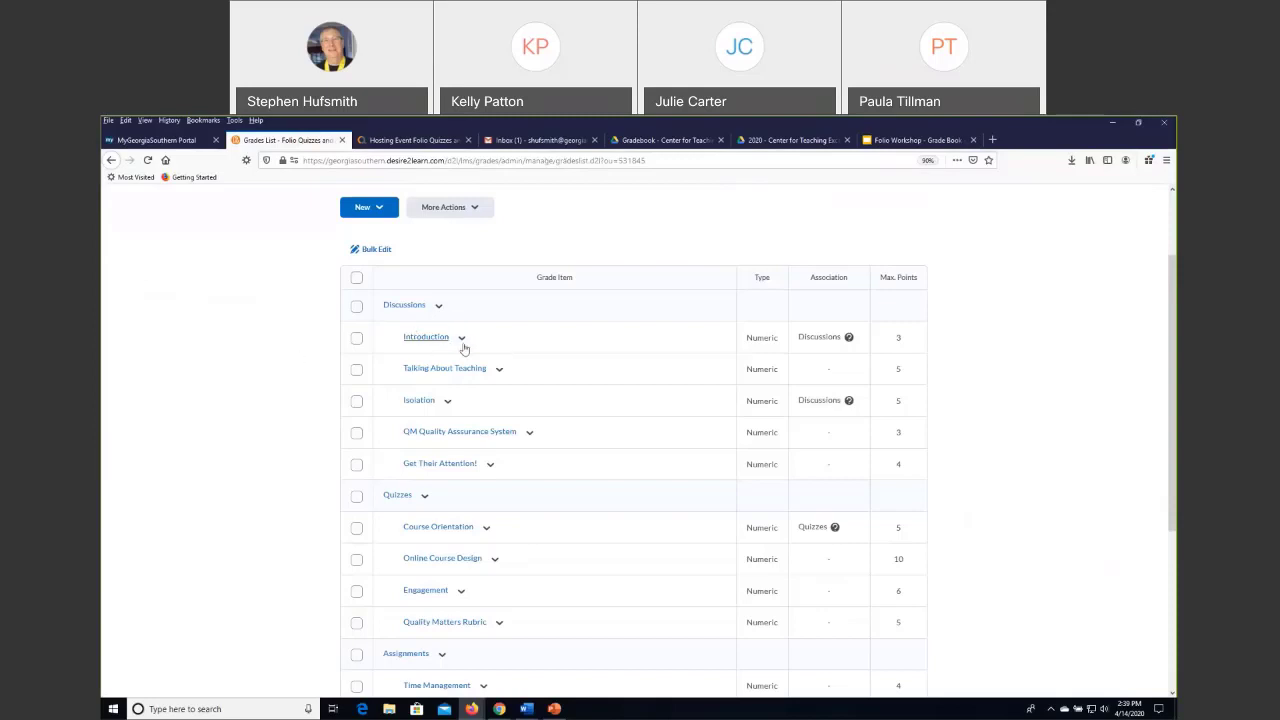
scroll(491, 350, down, 1)
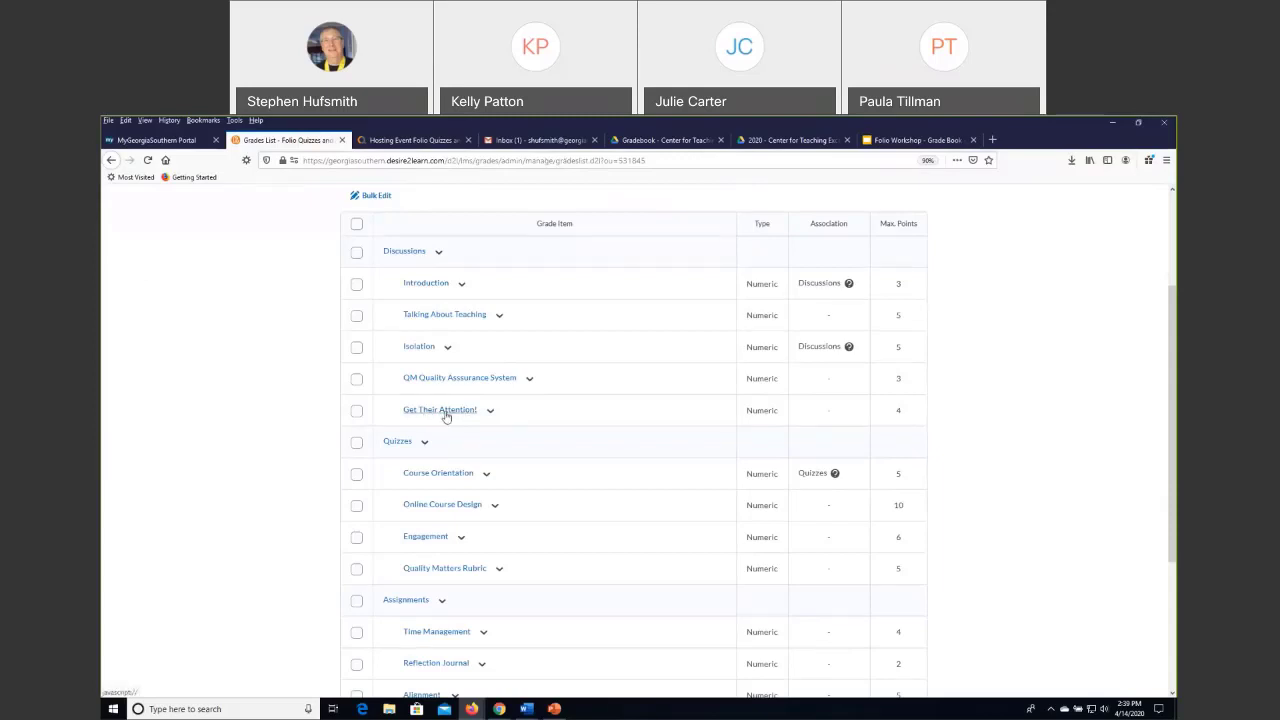
scroll(431, 365, up, 3)
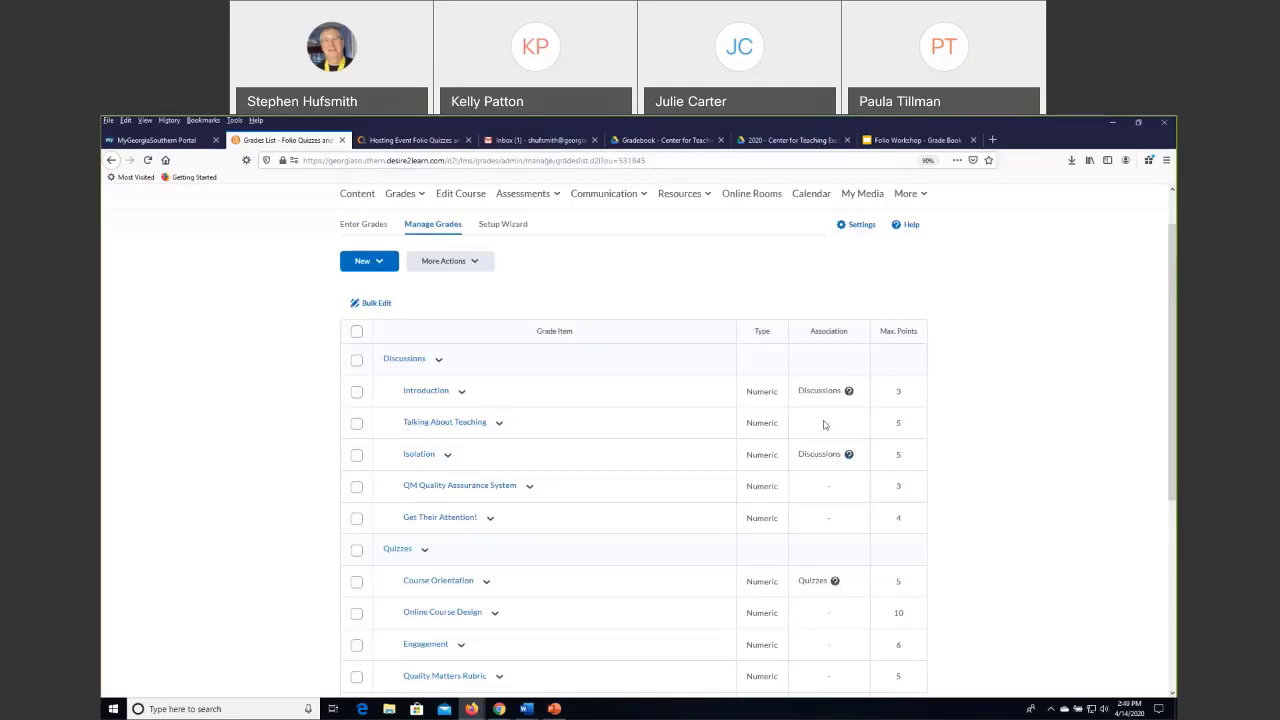
Try to delete the Talking About Teaching grade item, cancel at the confirmation, and leave the deletion page.
click(357, 424)
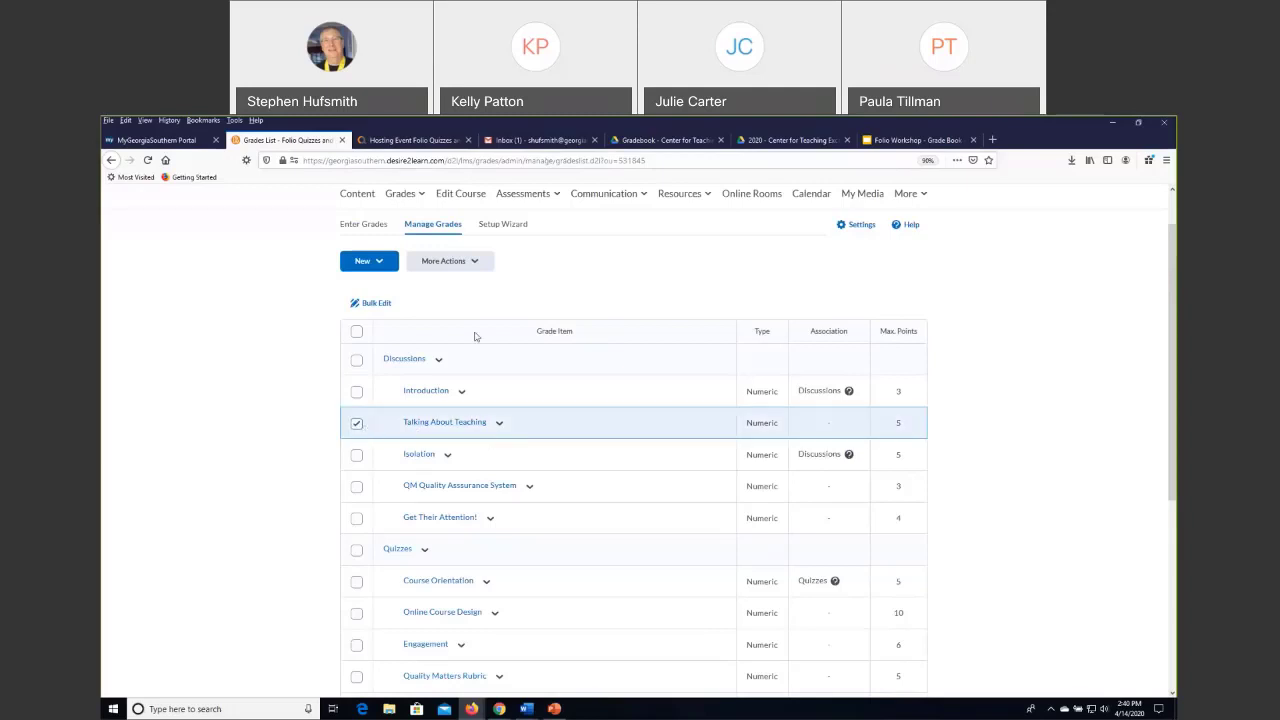
click(467, 264)
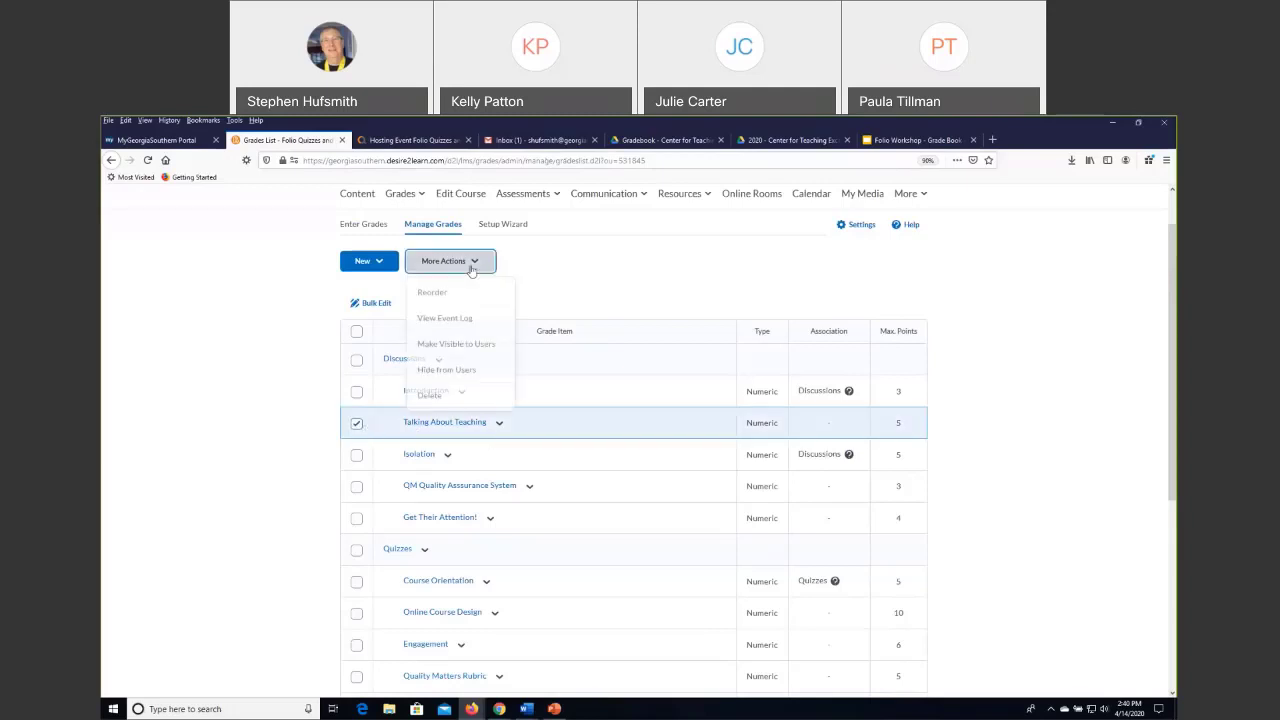
click(434, 400)
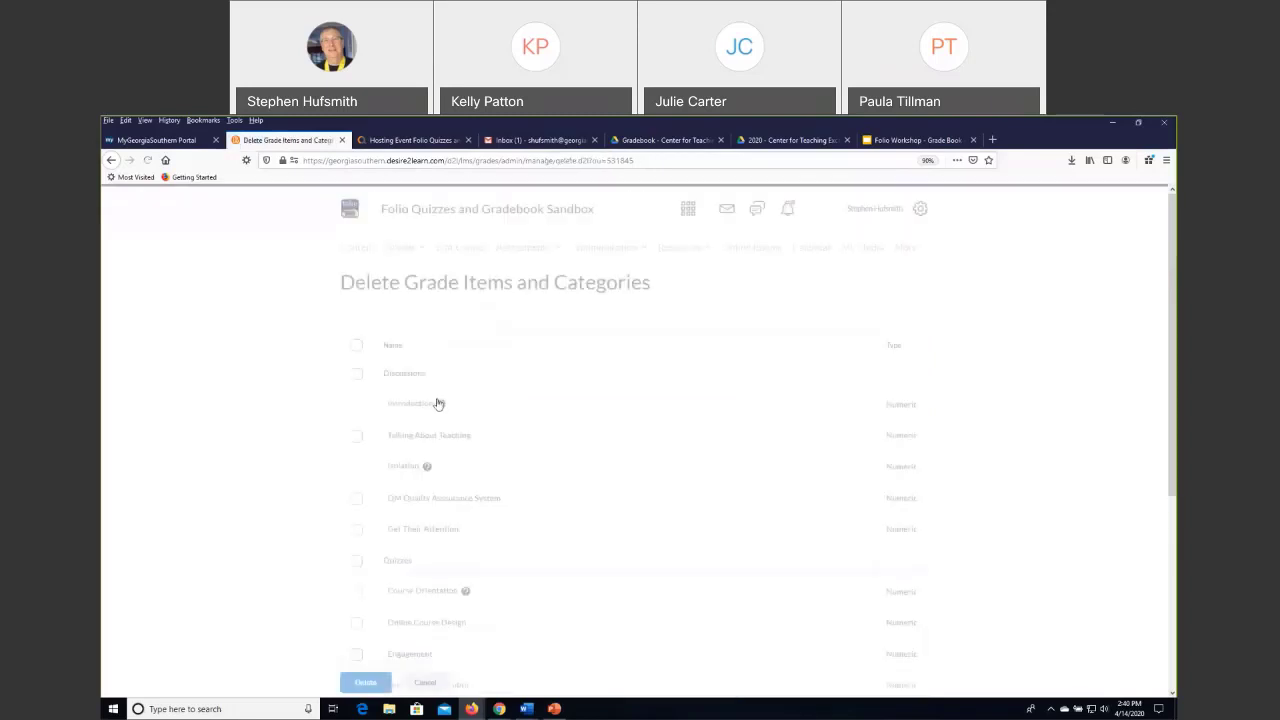
scroll(283, 457, down, 2)
scroll(290, 455, up, 1)
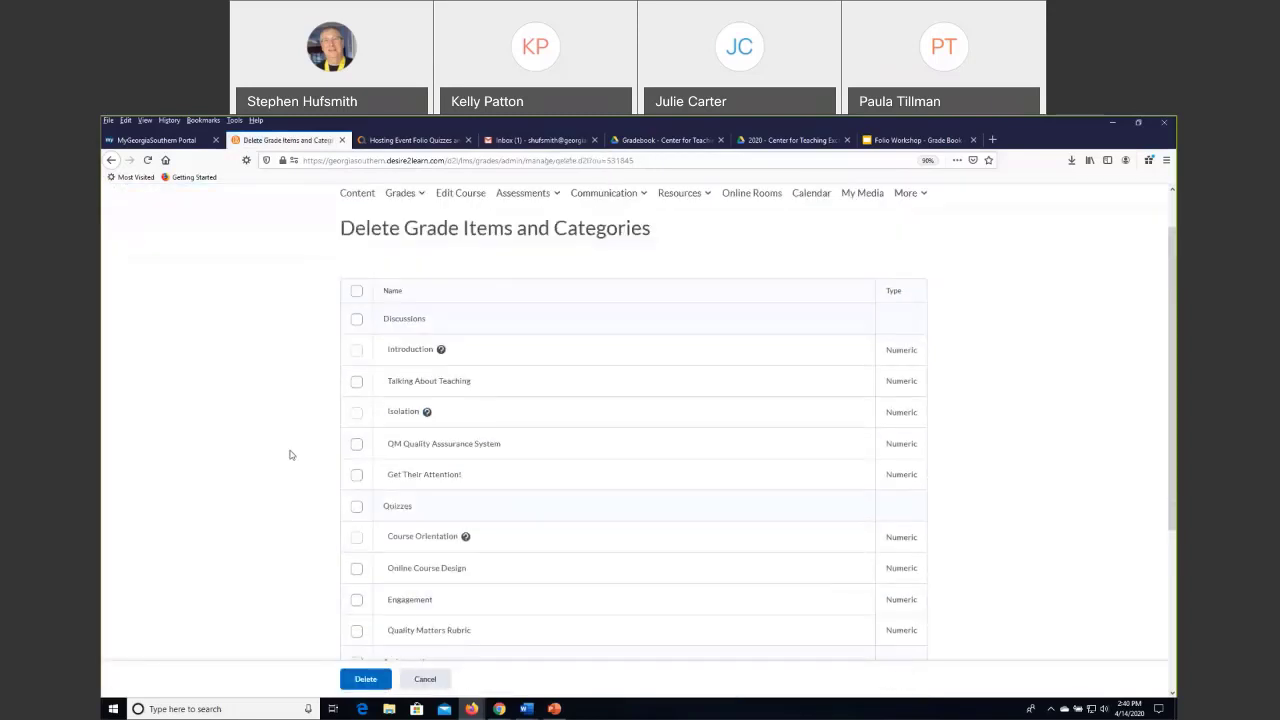
click(357, 383)
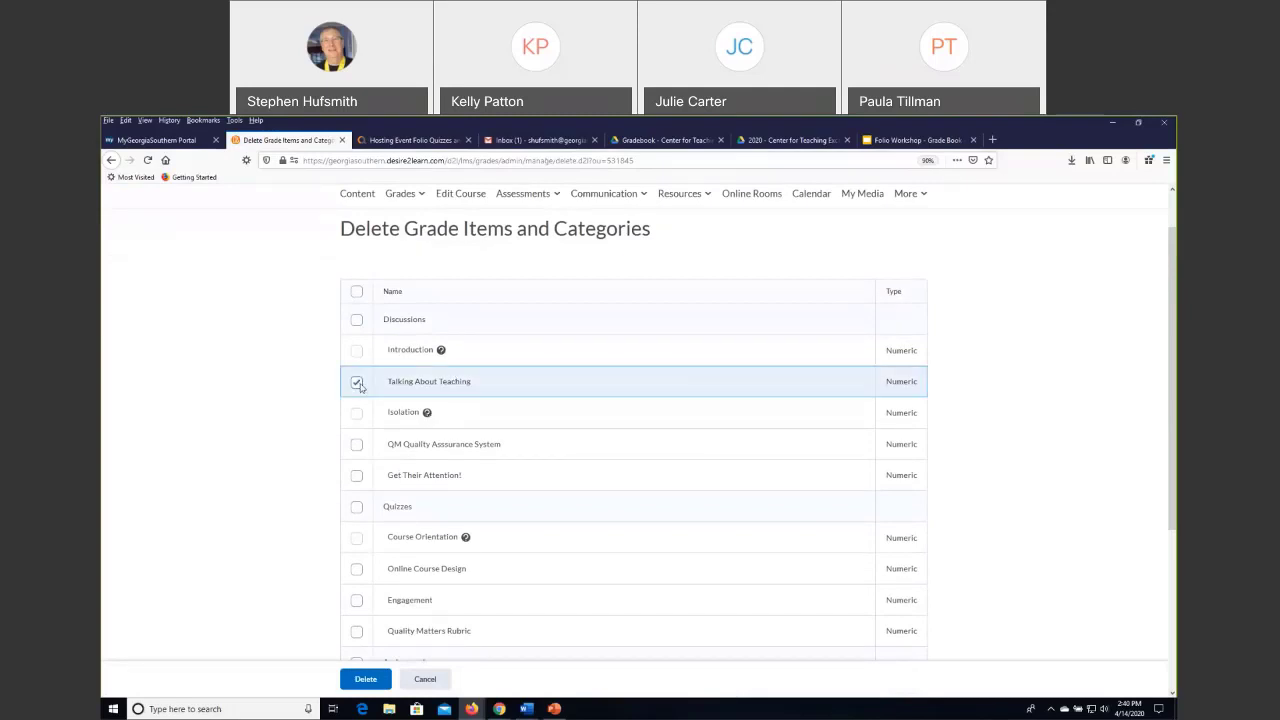
scroll(522, 394, up, 1)
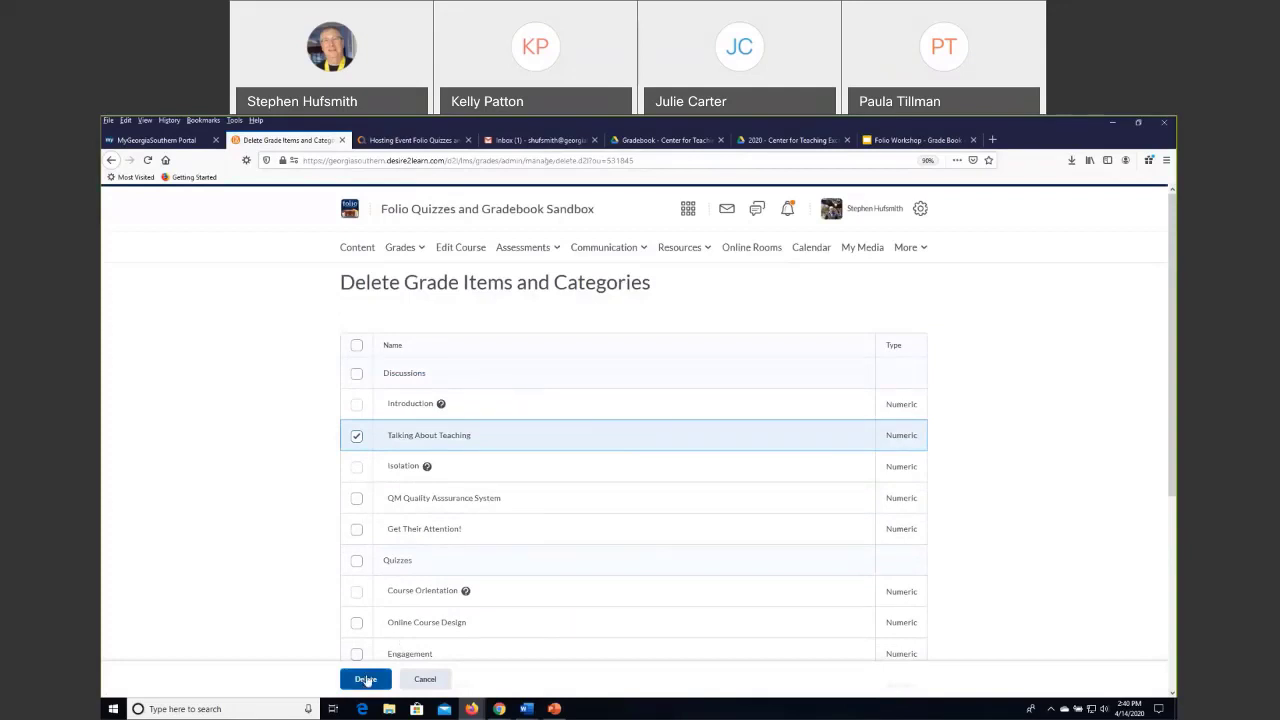
click(366, 679)
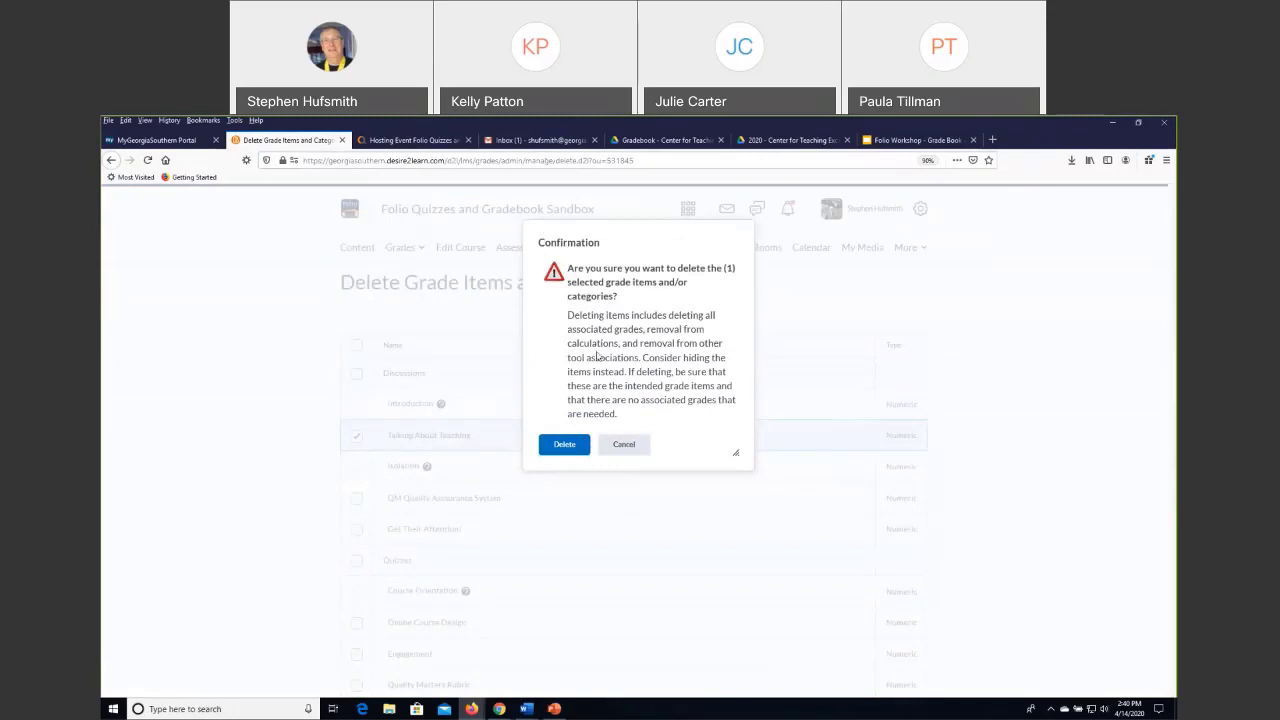
click(626, 446)
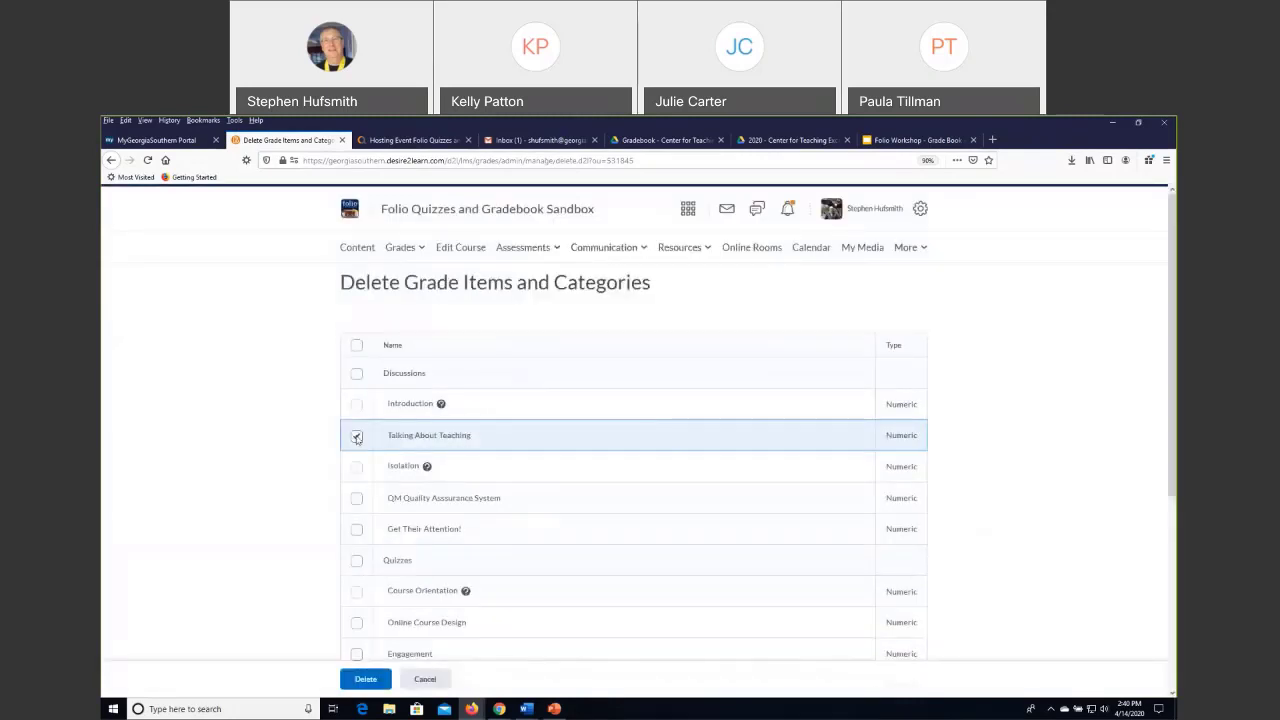
click(357, 436)
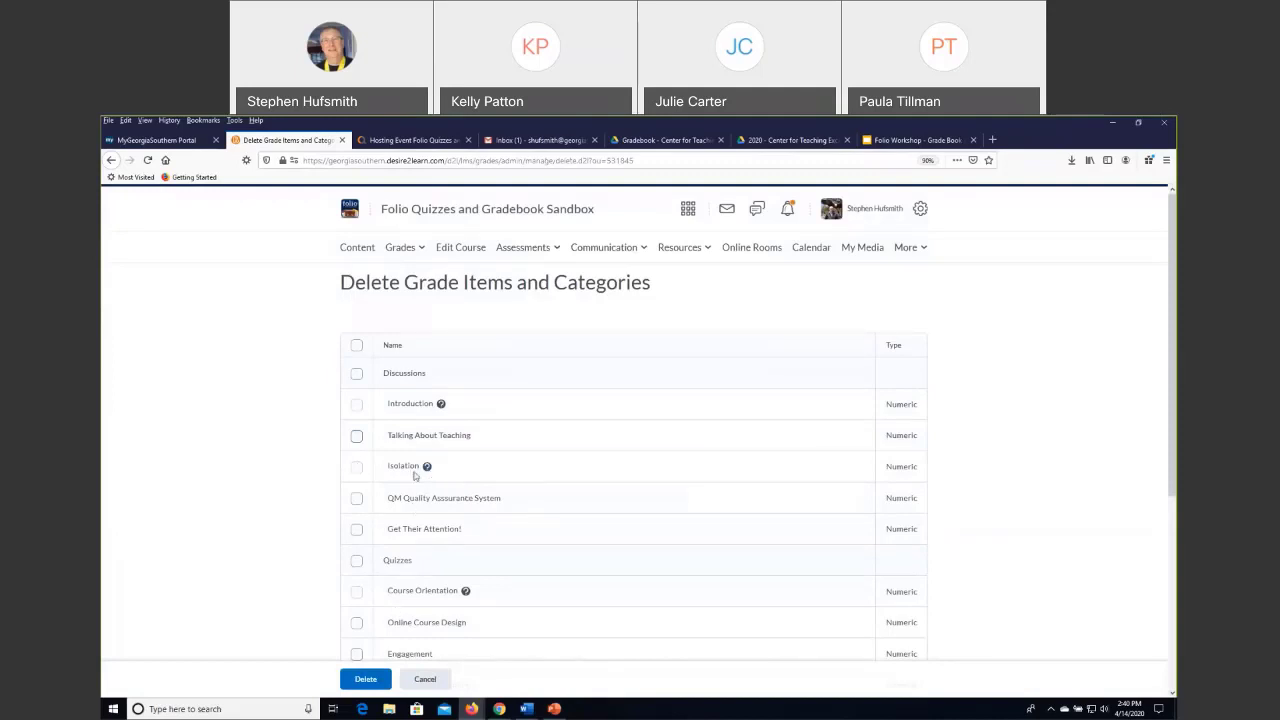
scroll(407, 481, down, 1)
scroll(407, 481, up, 1)
click(425, 679)
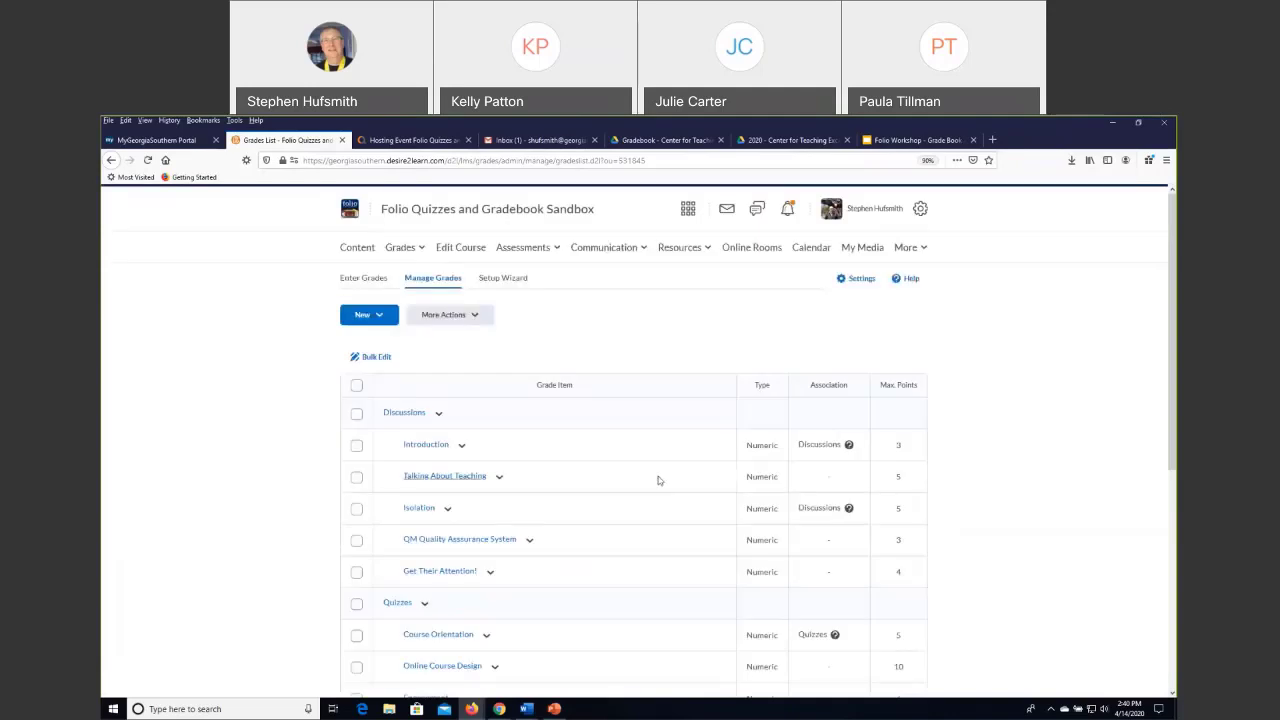
Try to delete the Isolation grade item, and return to the grade management list.
click(357, 510)
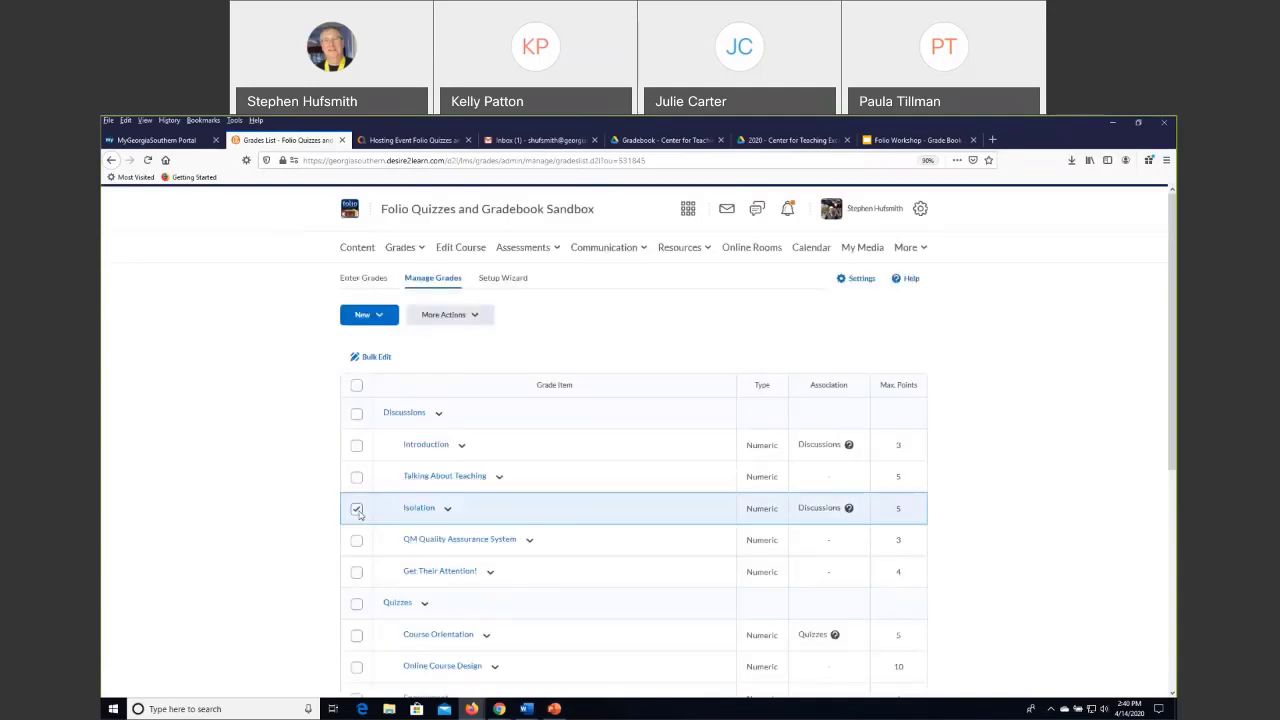
click(468, 316)
click(500, 449)
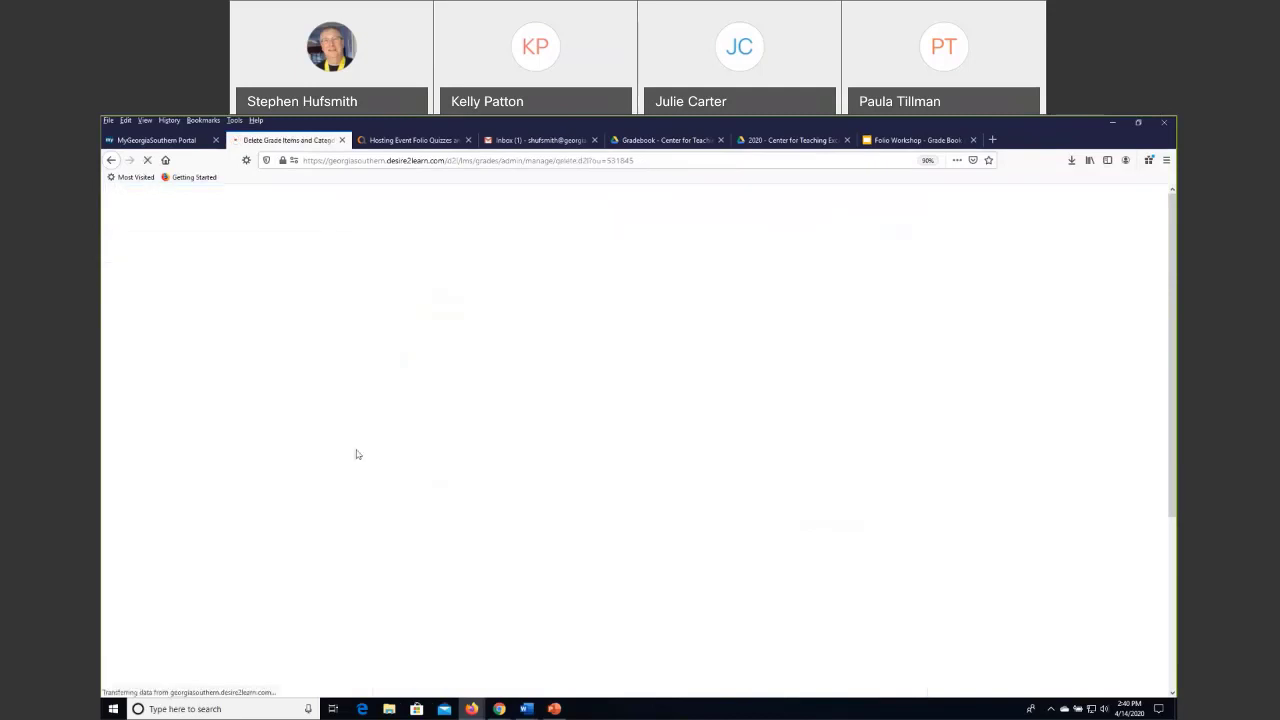
scroll(340, 330, down, 3)
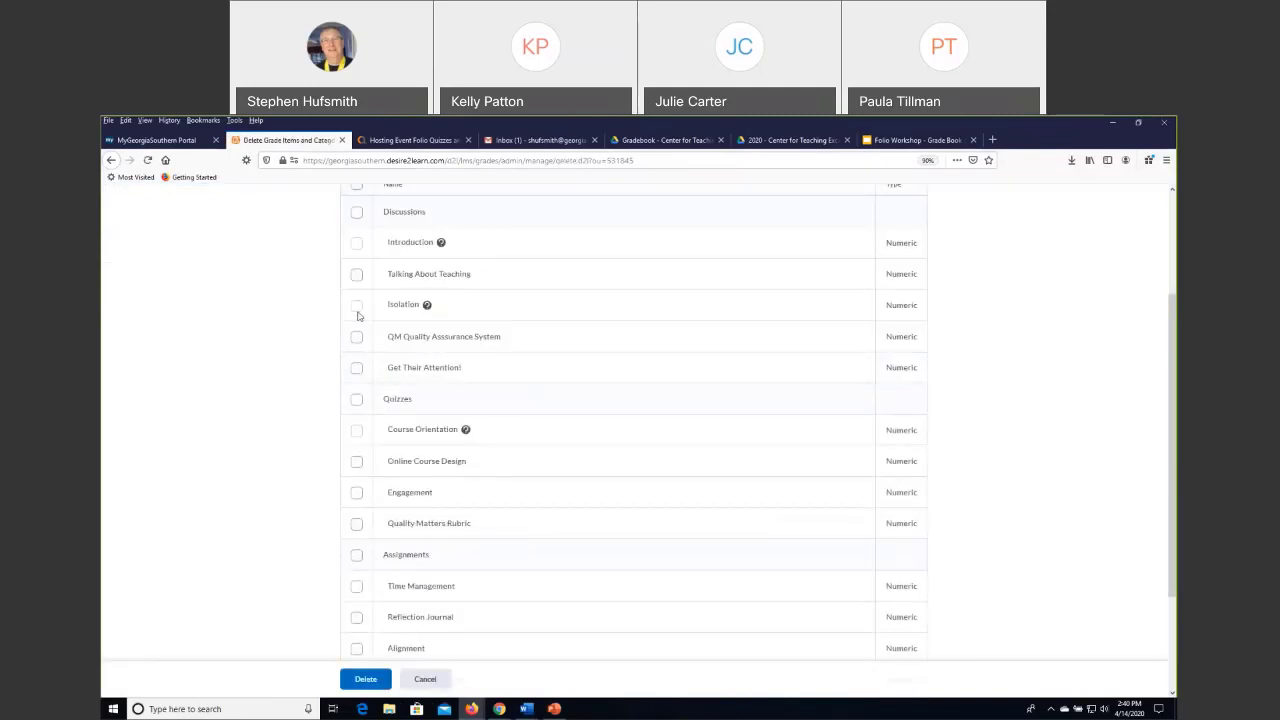
click(425, 681)
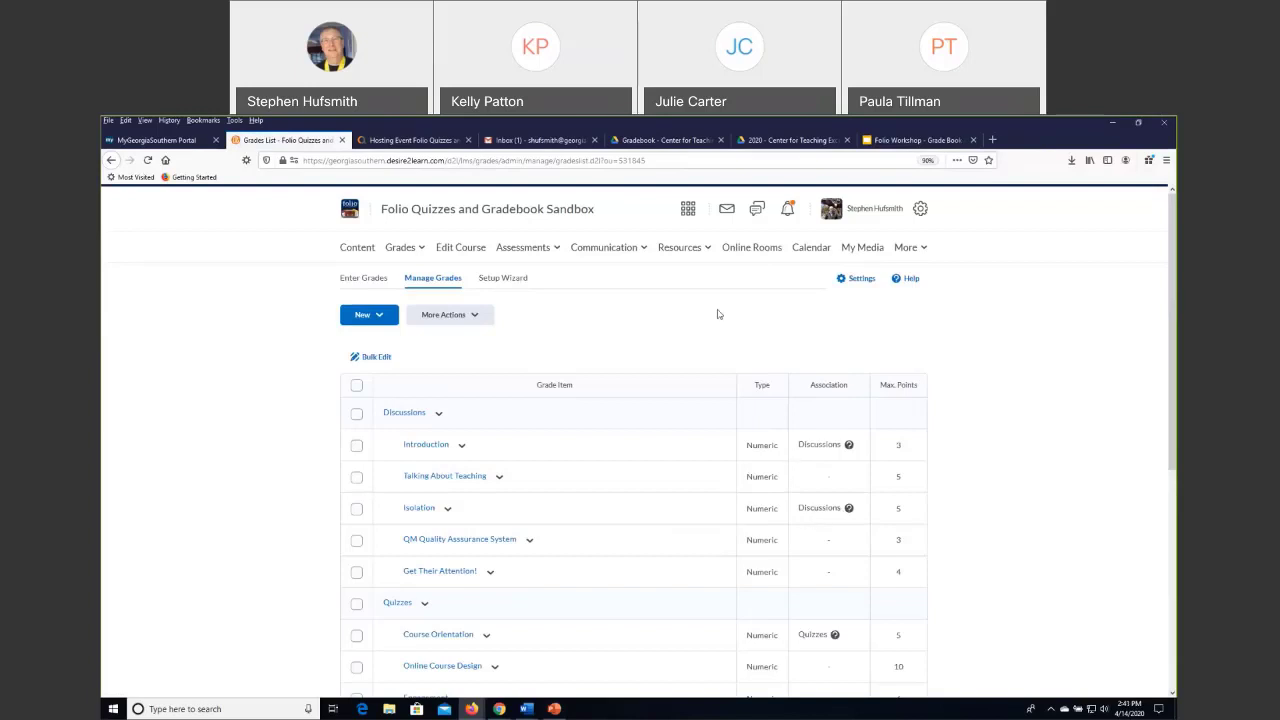
Edit the Isolation discussion topic to remove its grade item association, and save and close the topic.
click(591, 250)
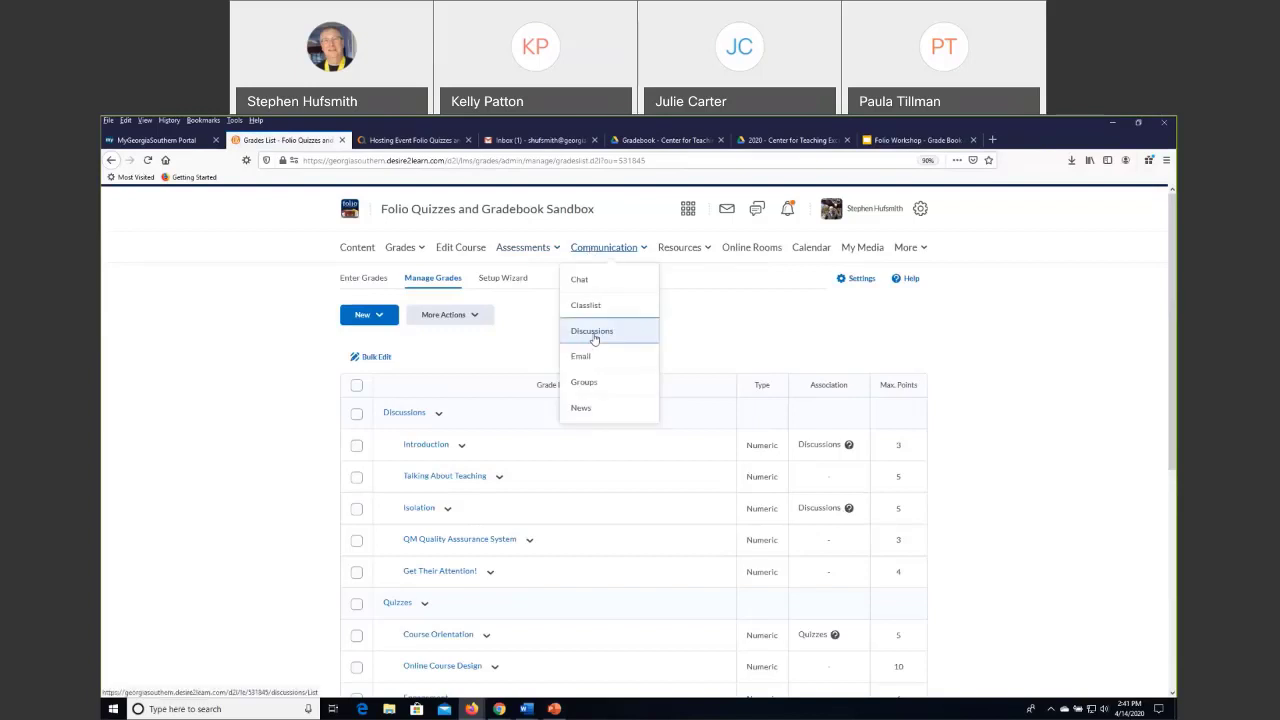
click(593, 335)
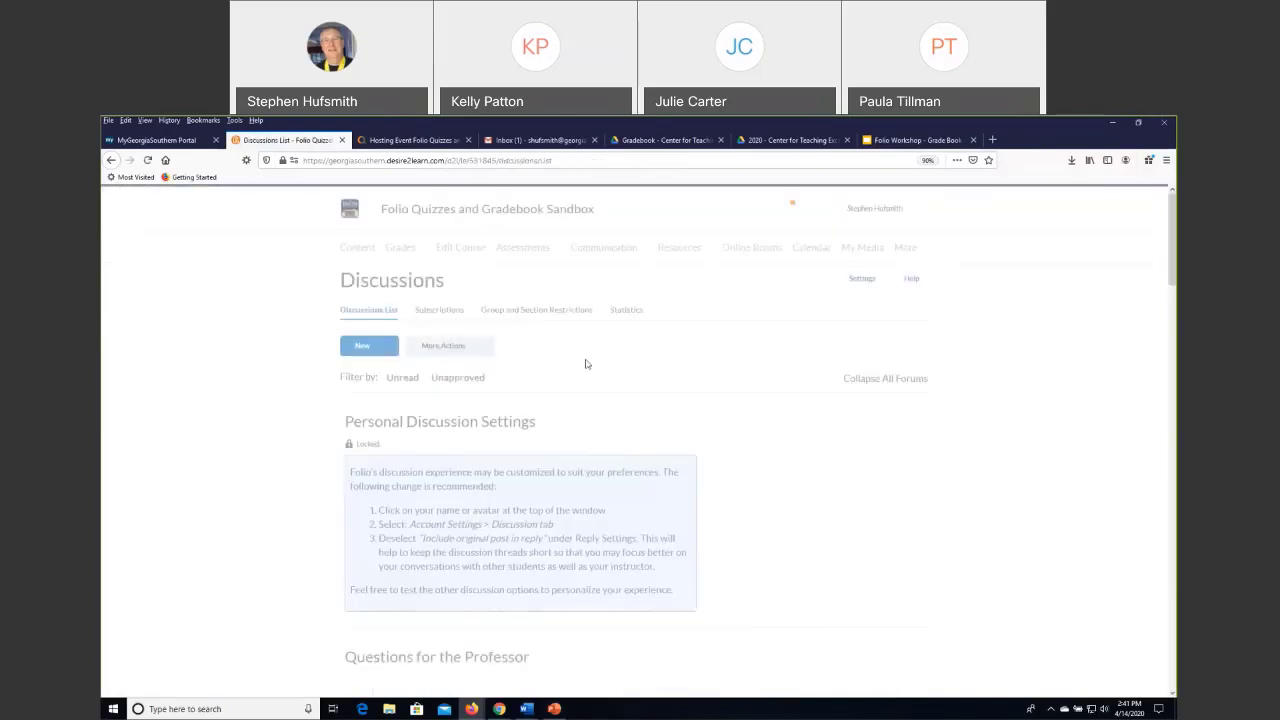
scroll(504, 440, down, 8)
scroll(504, 440, down, 10)
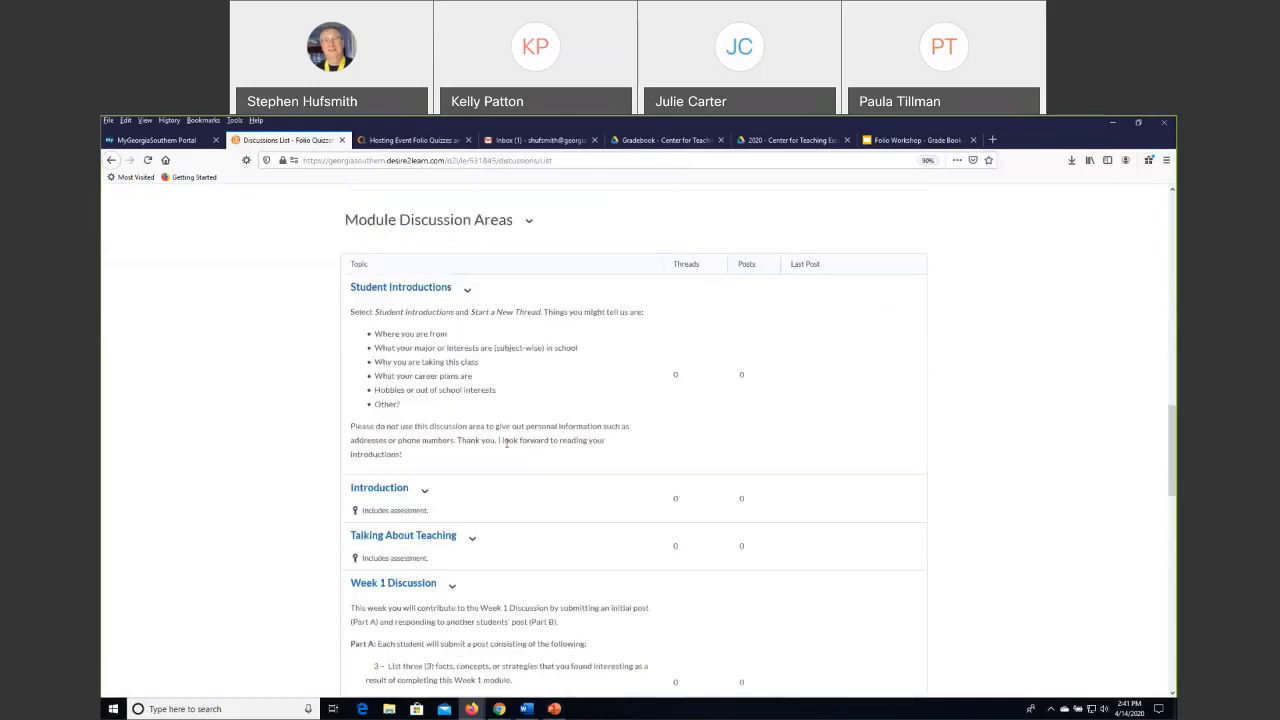
click(405, 441)
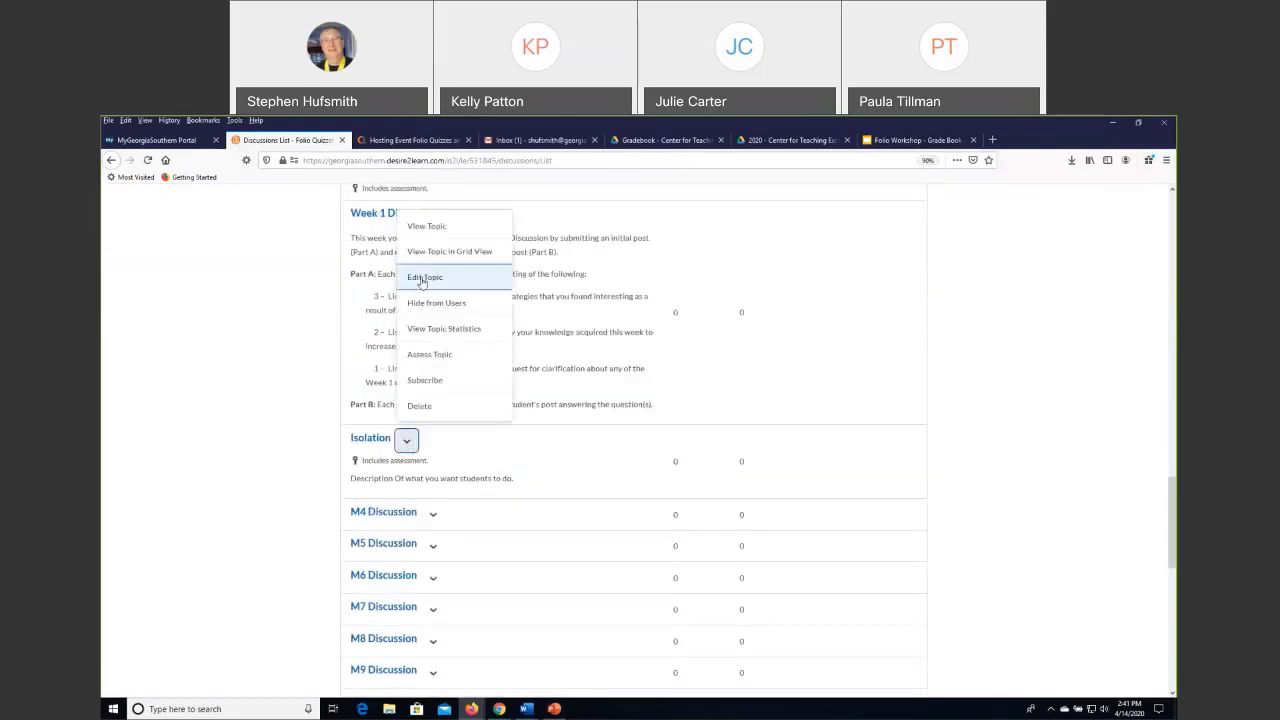
click(420, 279)
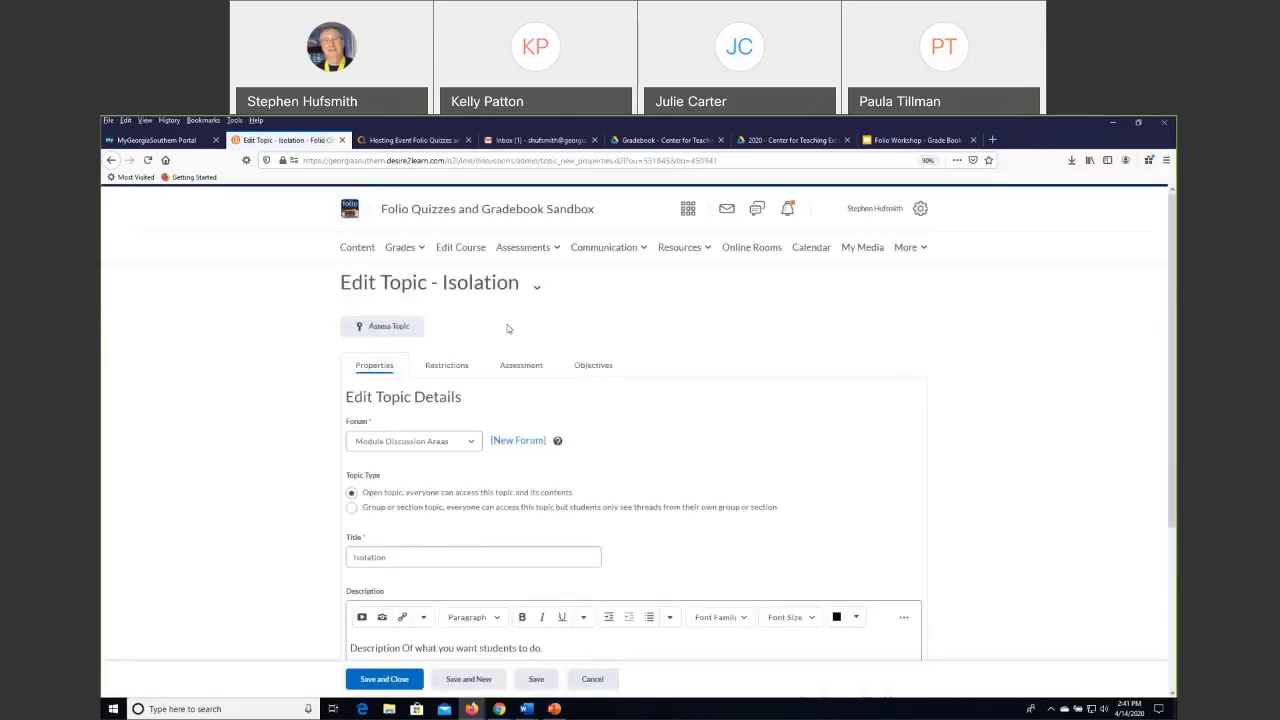
click(521, 368)
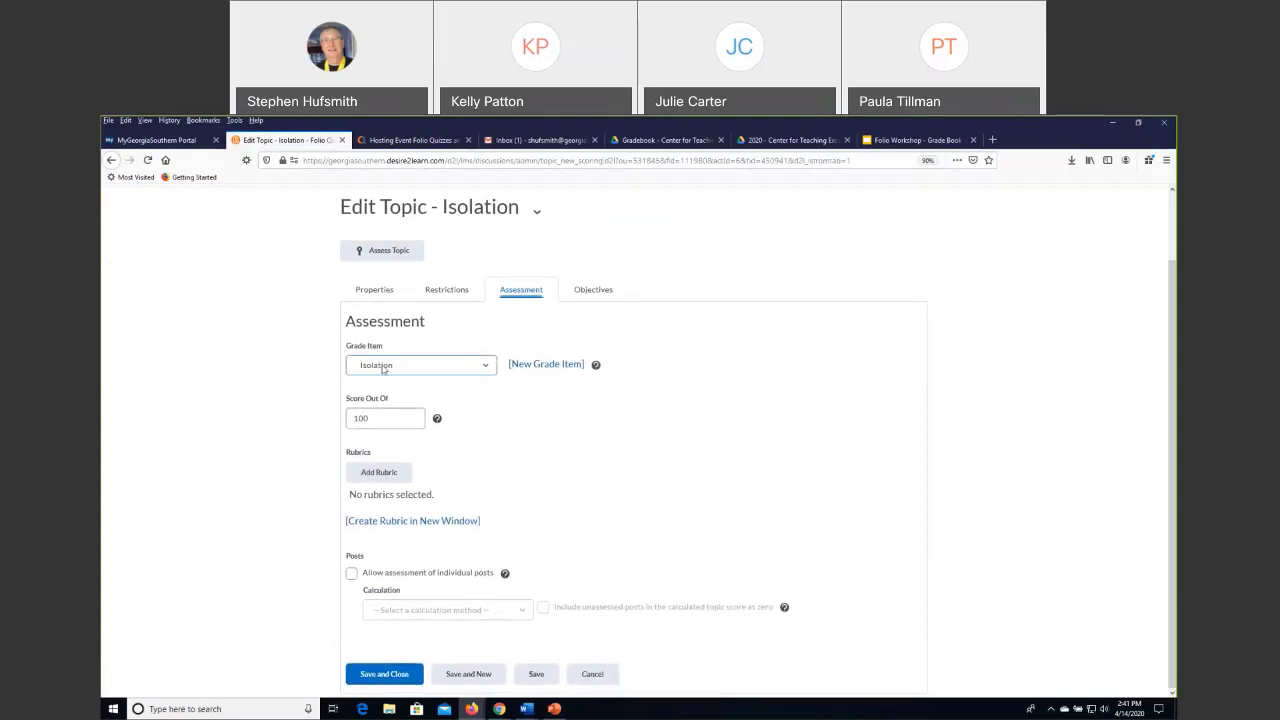
click(490, 372)
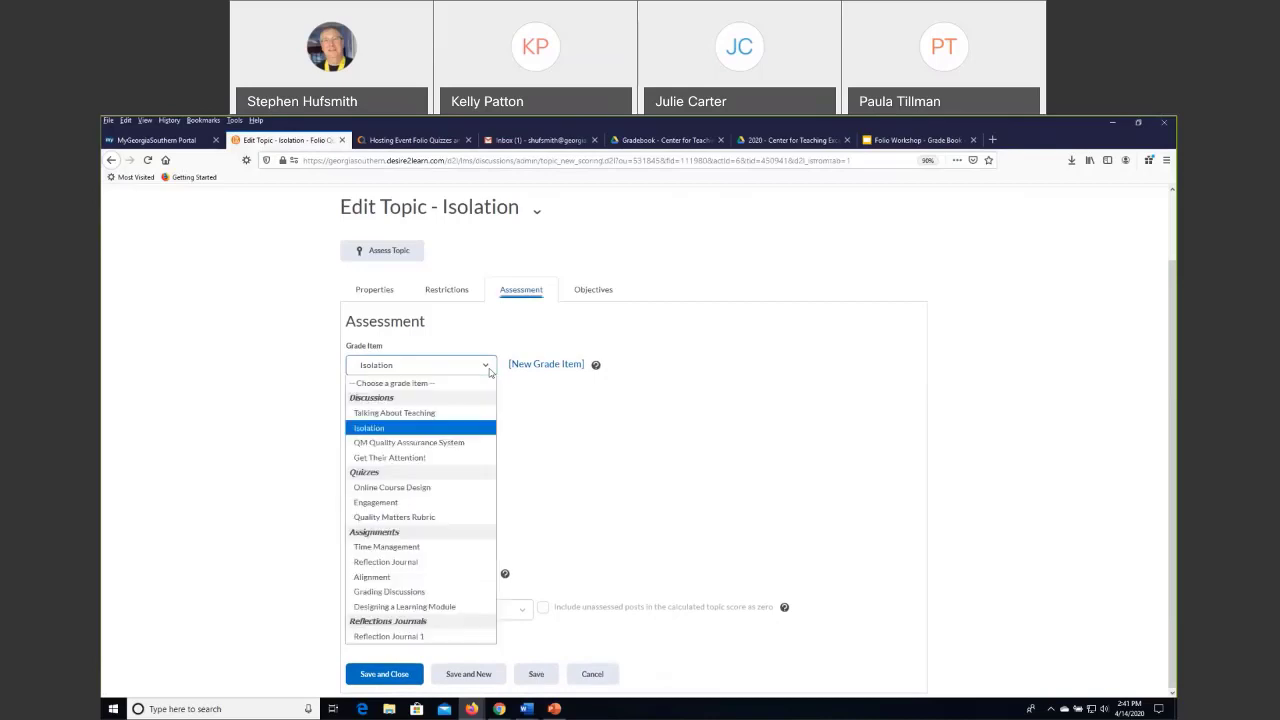
click(450, 384)
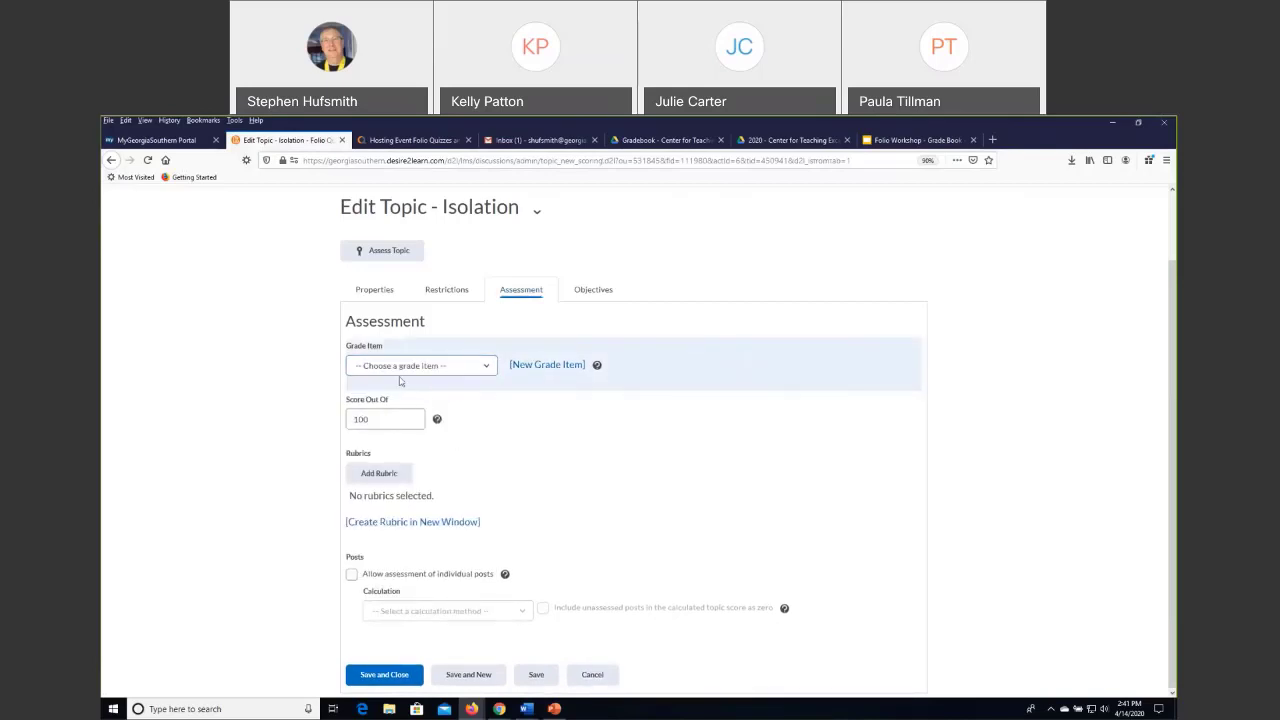
click(368, 680)
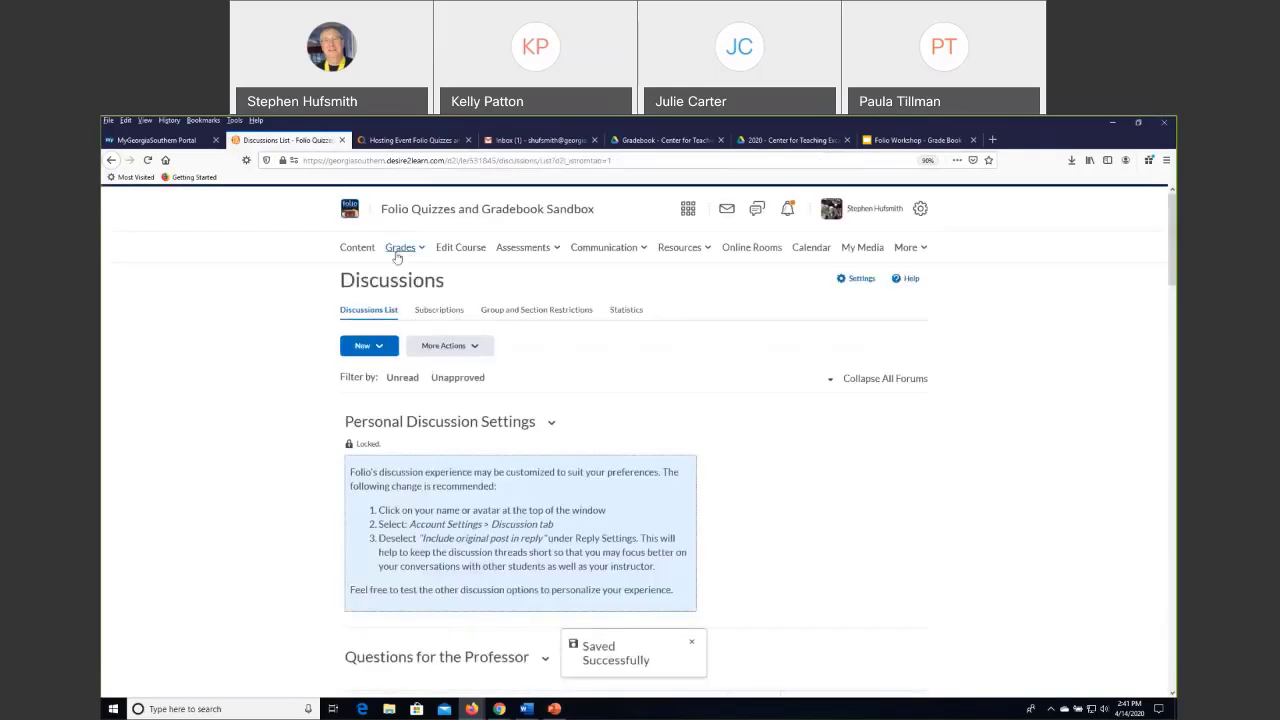
Return to the grade management list and select the Isolation grade item.
click(402, 250)
click(378, 305)
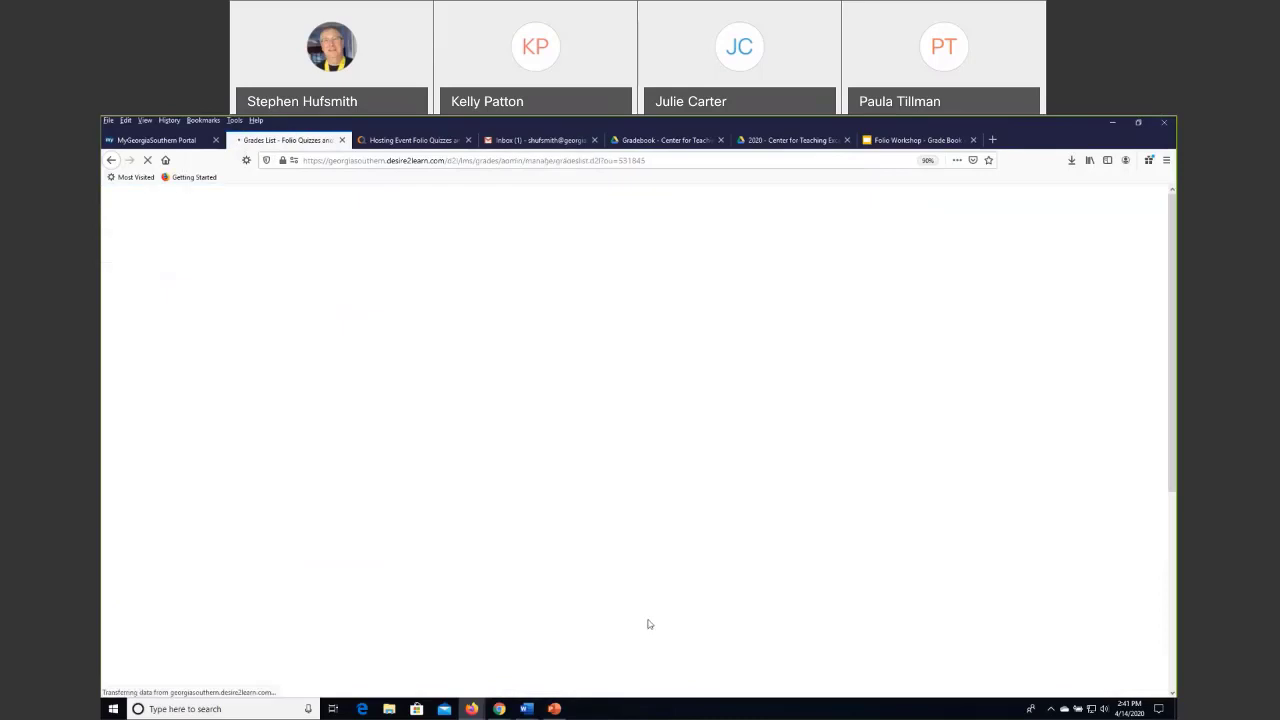
scroll(655, 626, down, 3)
scroll(678, 580, up, 3)
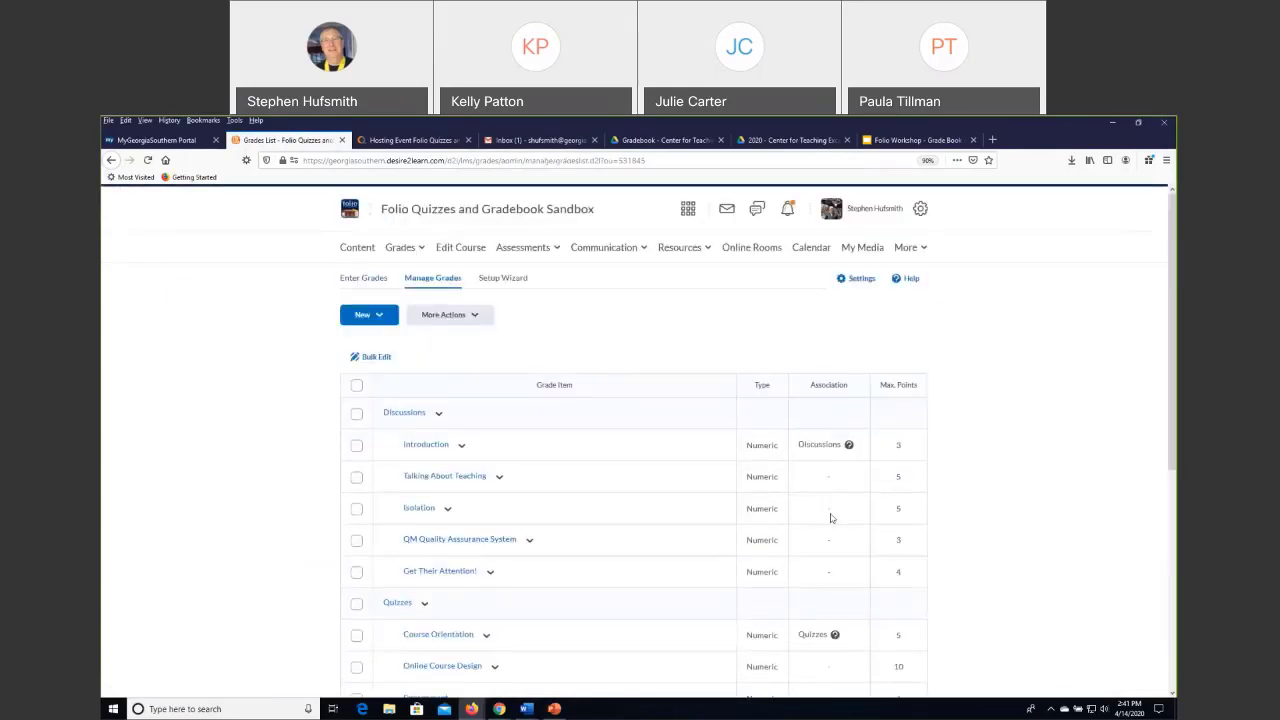
click(357, 509)
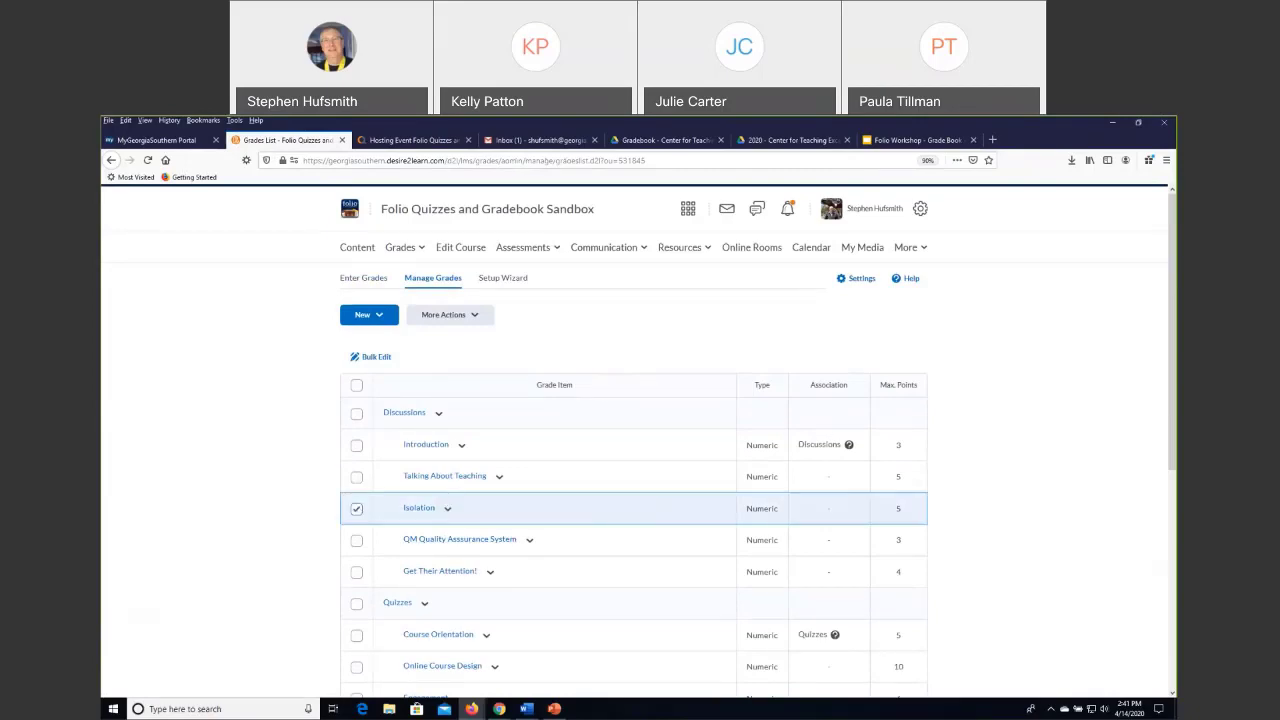